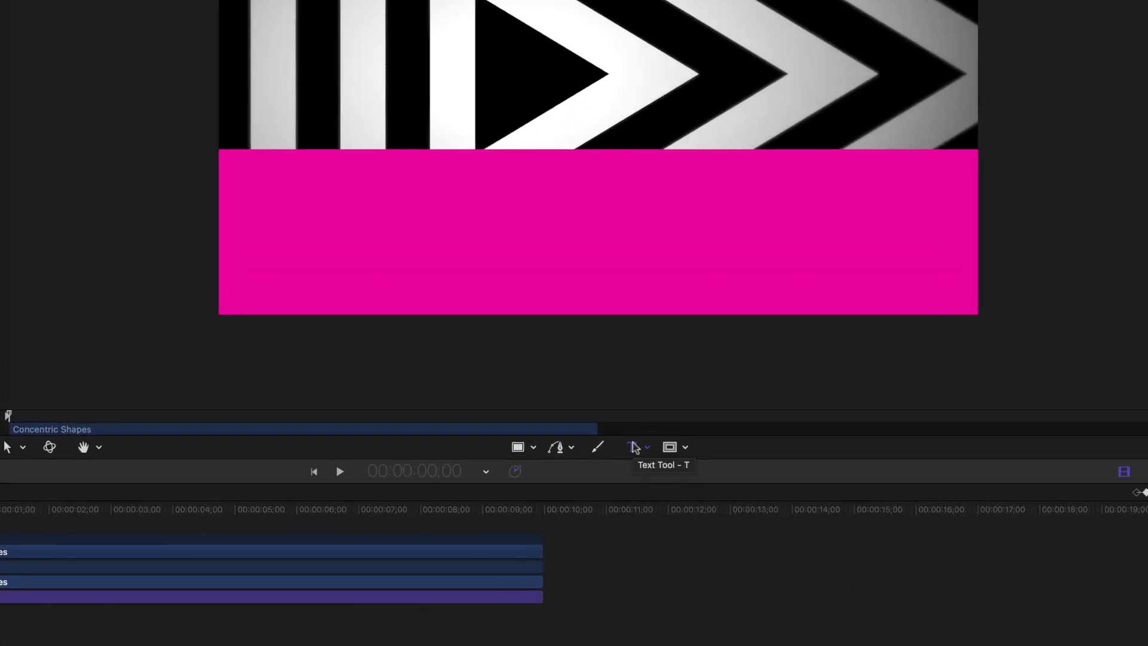
Step: Add a text object reading "SEA SICK" on the magenta rectangle in the canvas
left_click(822, 426)
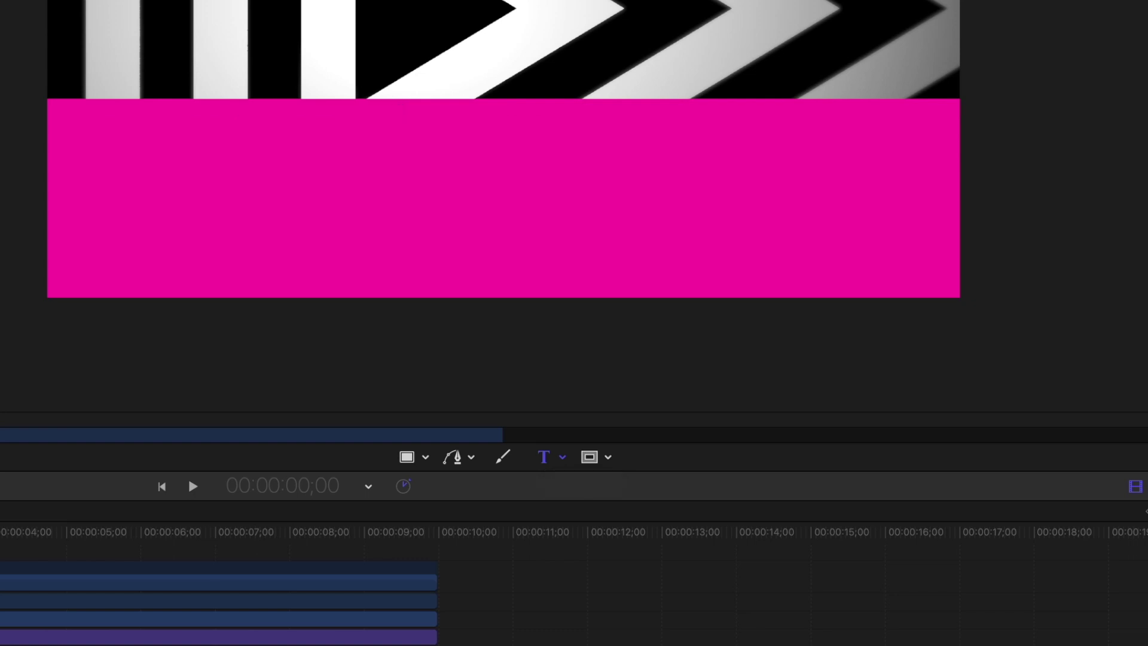
left_click(442, 151)
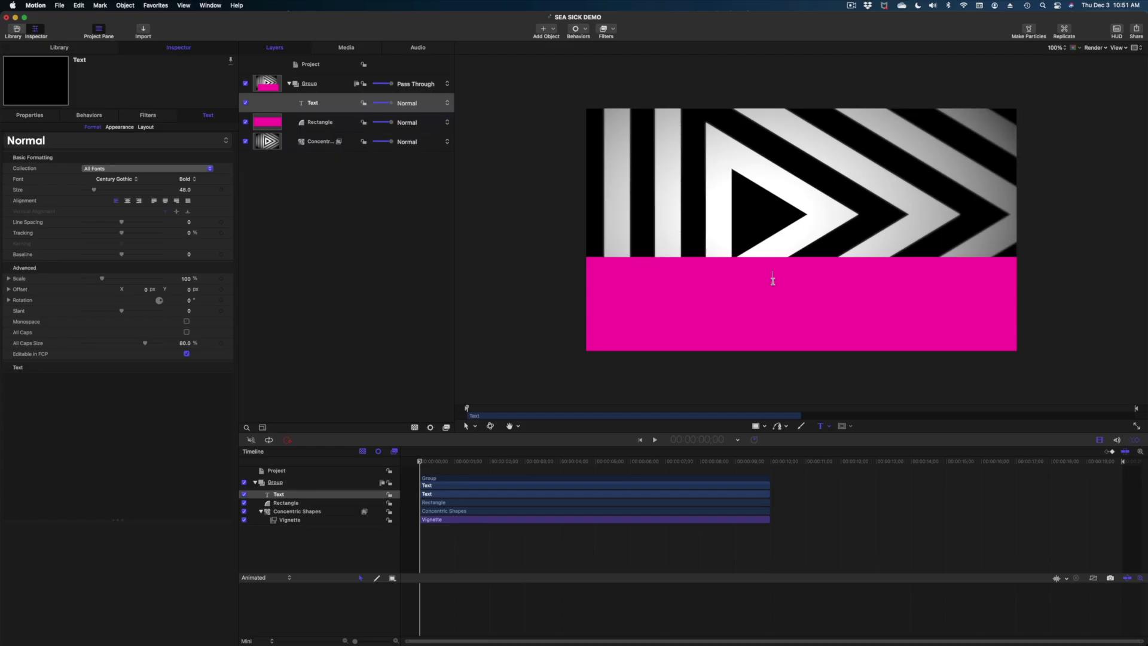
type("SEA SICK")
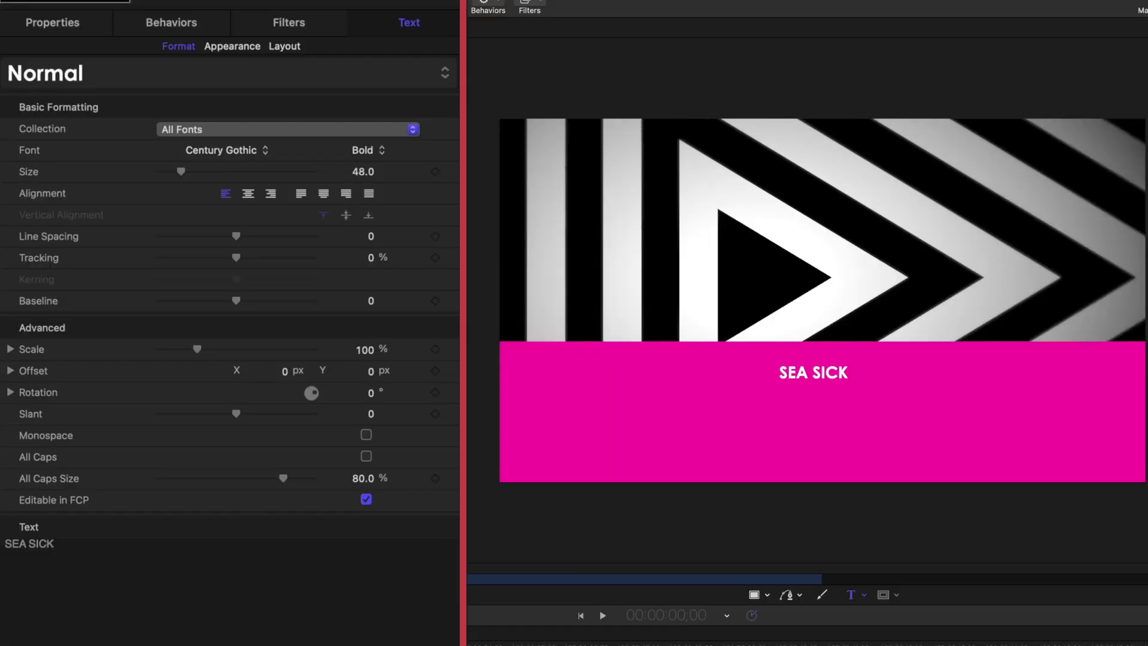
Step: Format the SEA SICK text in Helvetica Neue Bold at size 187
left_click(105, 180)
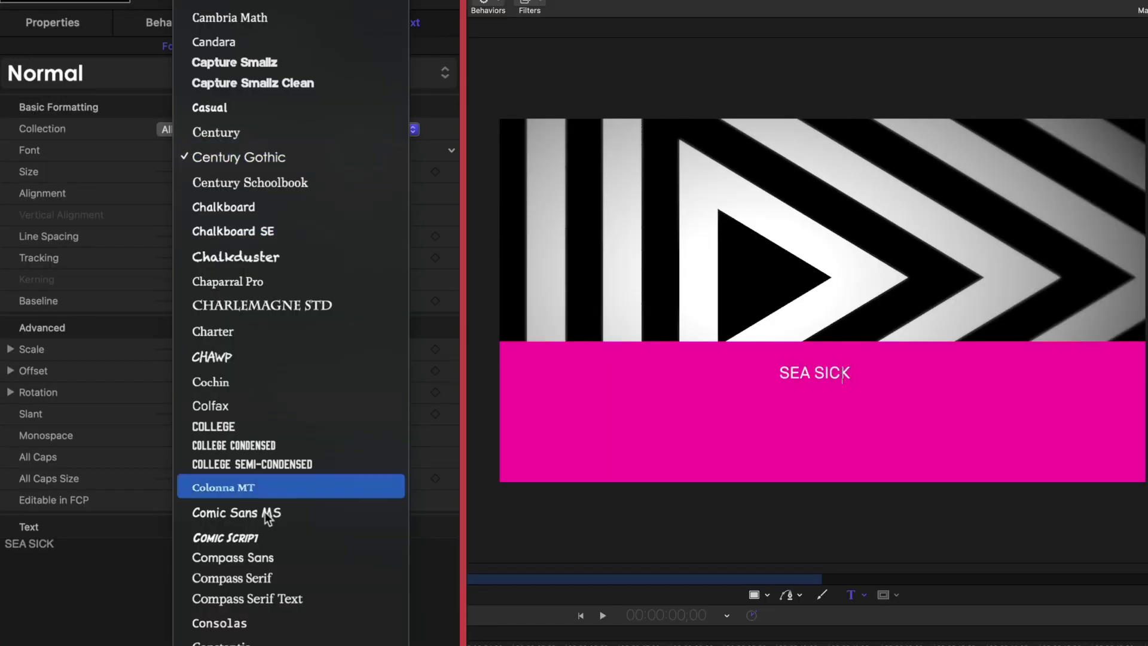
scroll(267, 518, "down", 10)
scroll(290, 323, "down", 15)
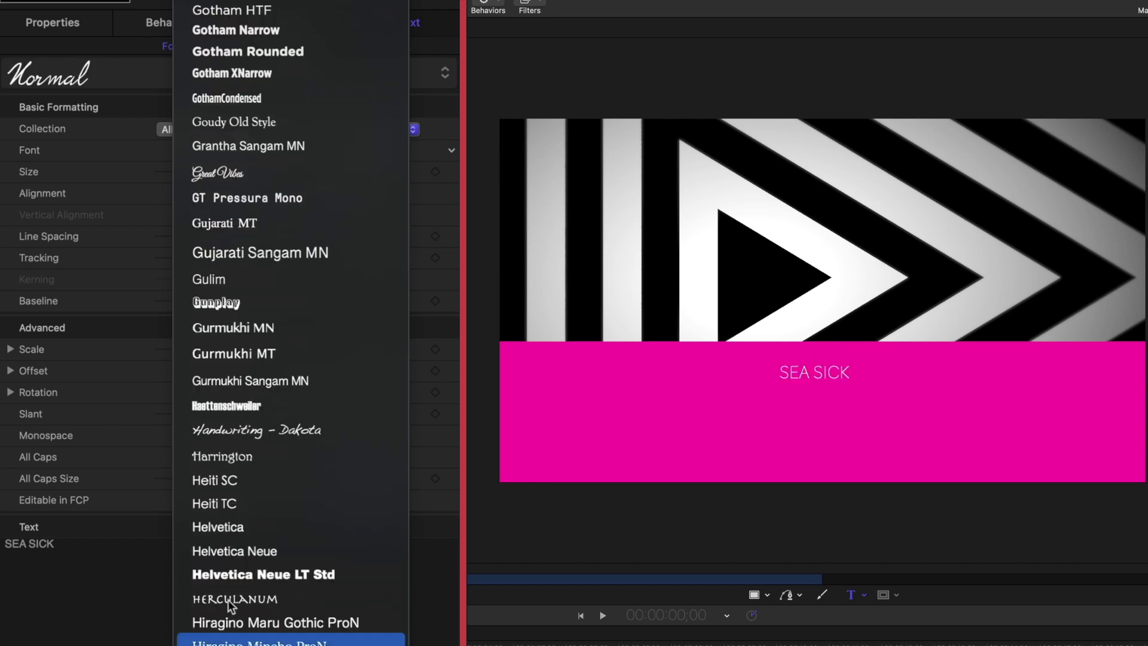
left_click(243, 549)
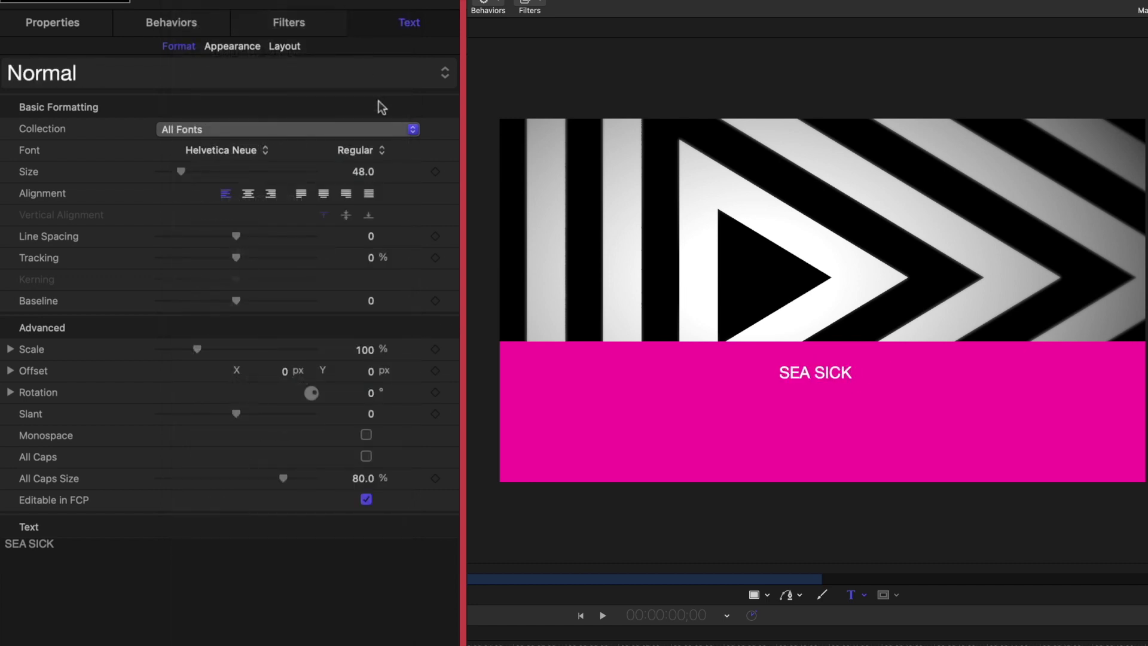
left_click(379, 150)
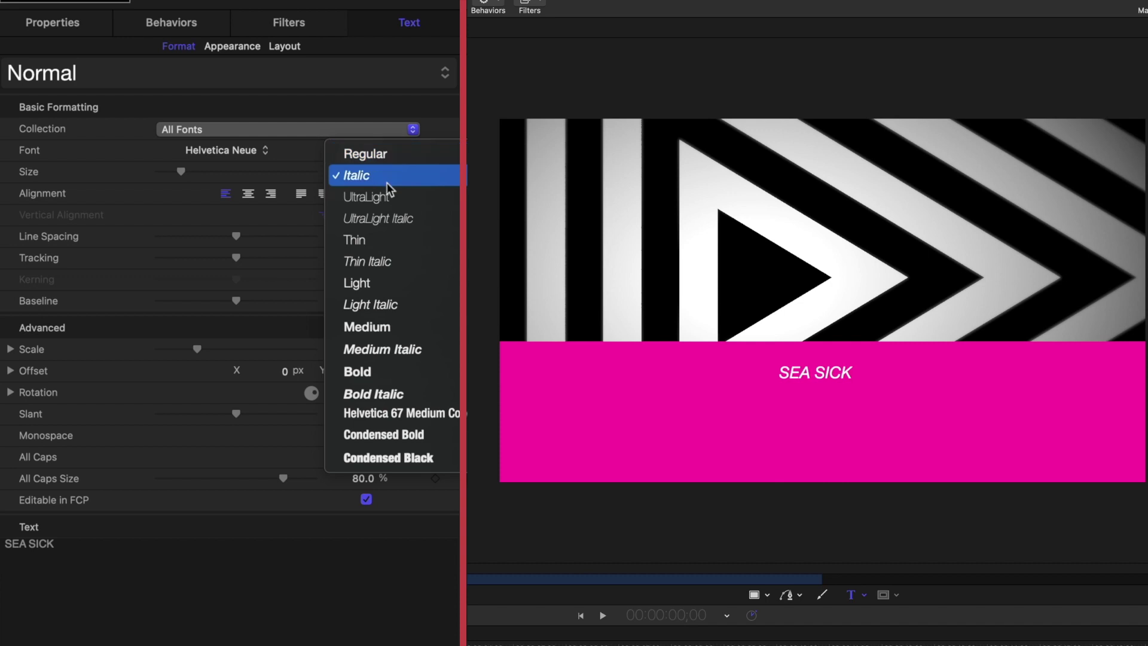
left_click(415, 378)
left_click_drag(181, 171, 262, 182)
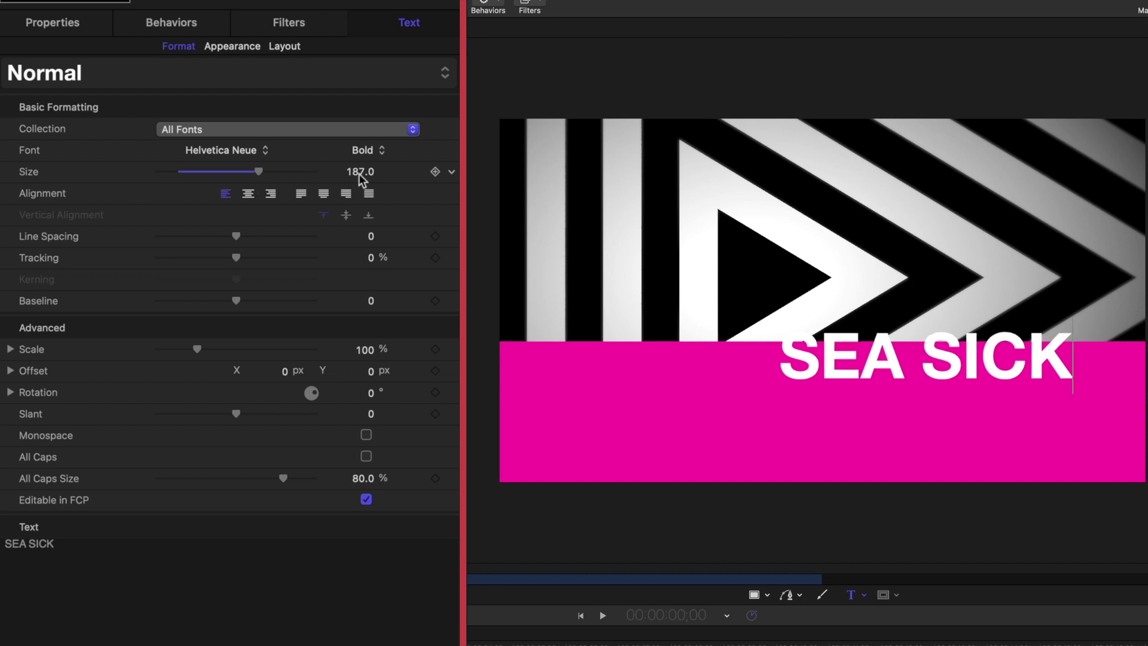
Step: Move the SEA SICK text up and left so its baseline sits on the magenta rectangle's upper edge
left_click(41, 27)
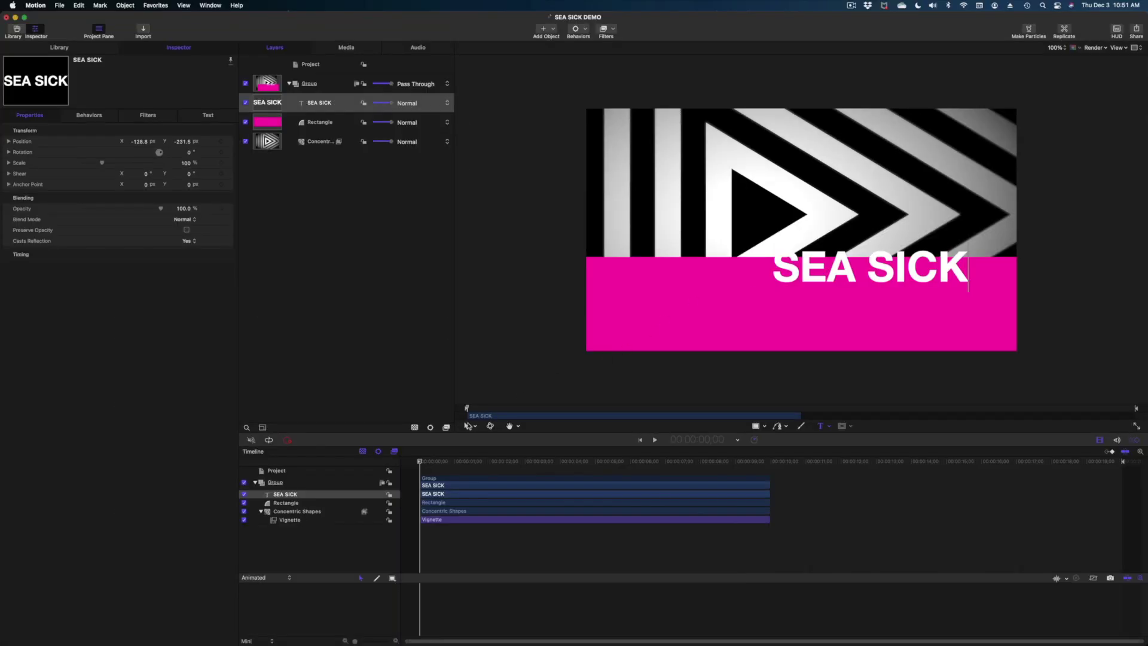
left_click(468, 427)
left_click_drag(823, 277, 748, 249)
Step: Set the SEA SICK text's face color to the rectangle's magenta by sampling it from the canvas
left_click(213, 118)
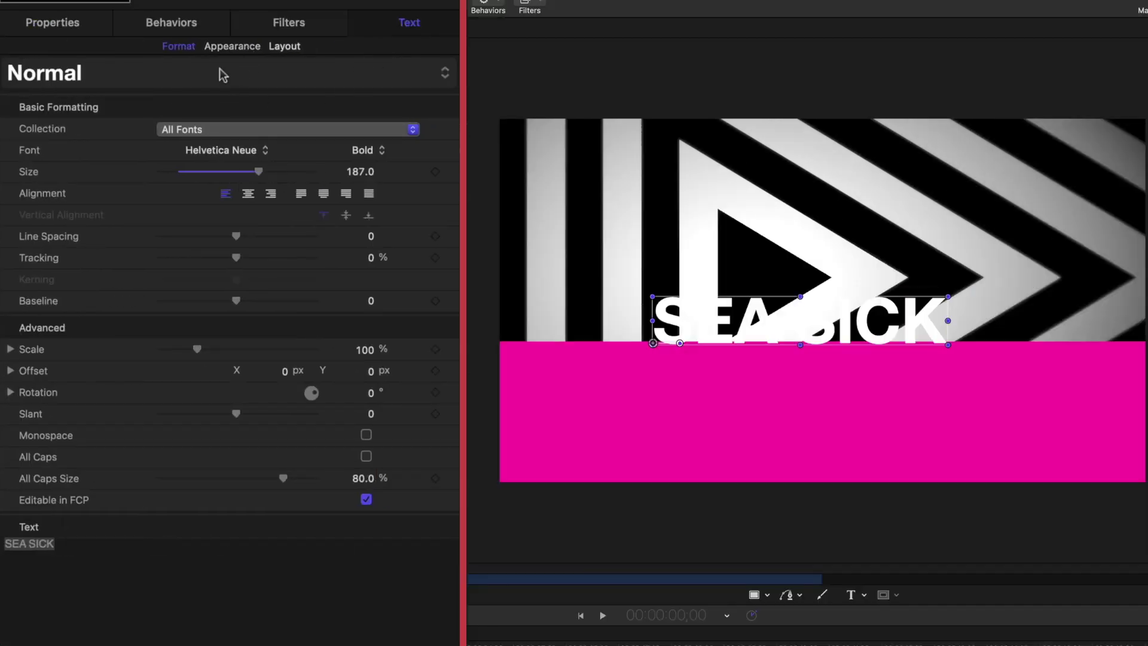
left_click(231, 48)
left_click(310, 333)
left_click(603, 447)
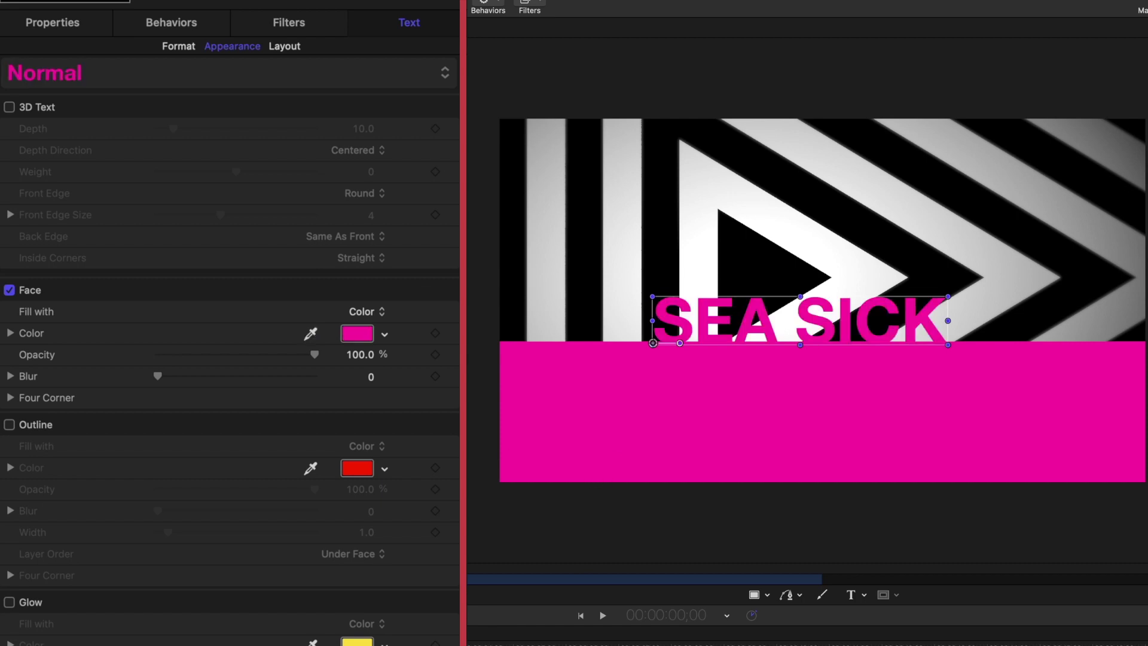
Step: Apply the Text-Basic Slide In behavior to the SEA SICK text layer
left_click_drag(420, 461, 545, 478)
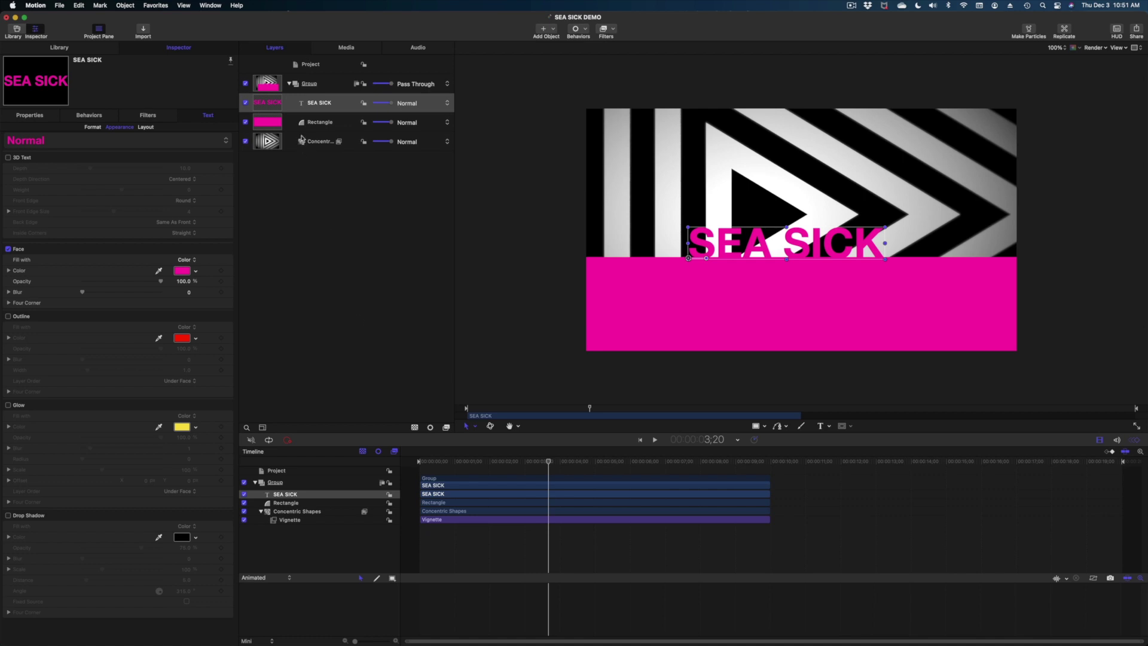
left_click(607, 268)
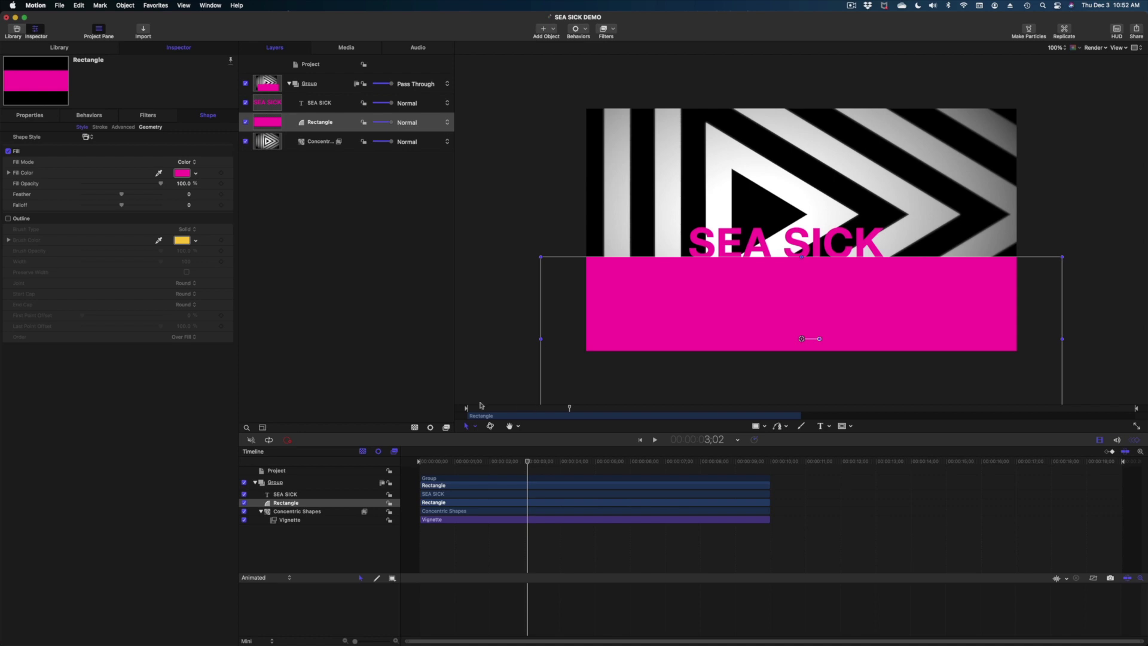
left_click(319, 104)
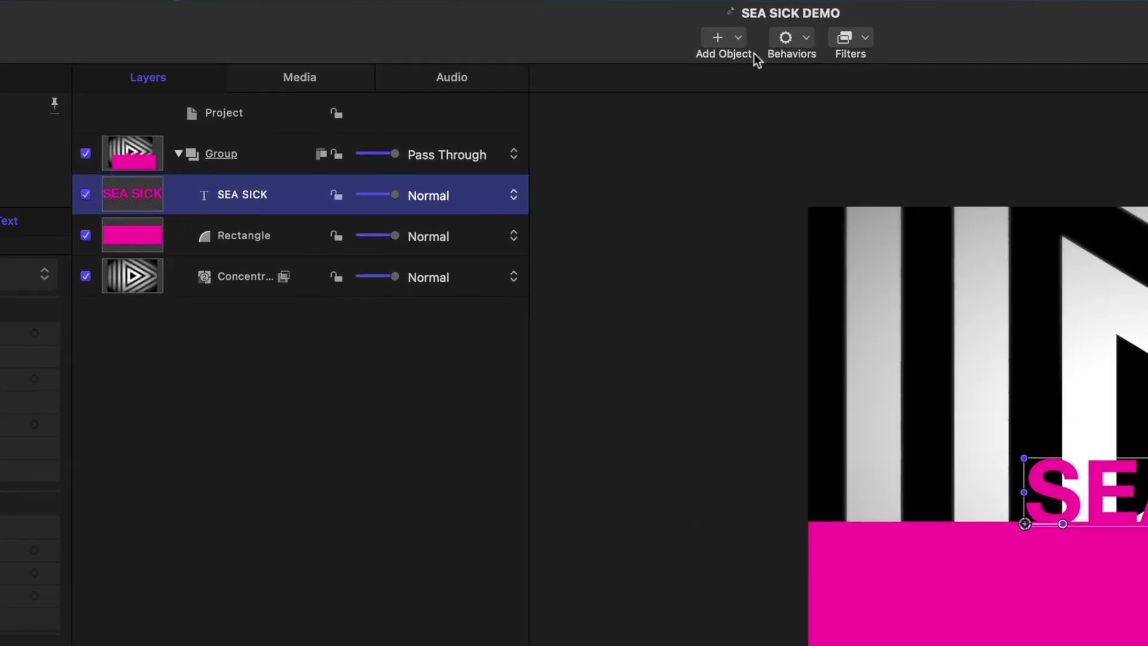
left_click(806, 41)
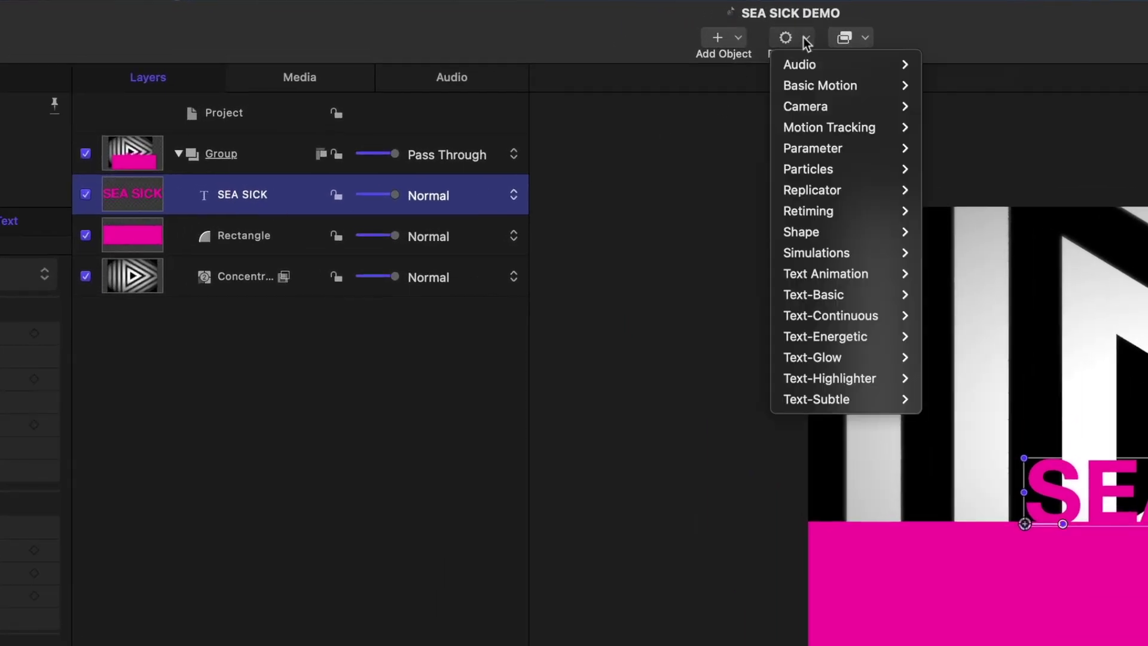
mouse_move(866, 295)
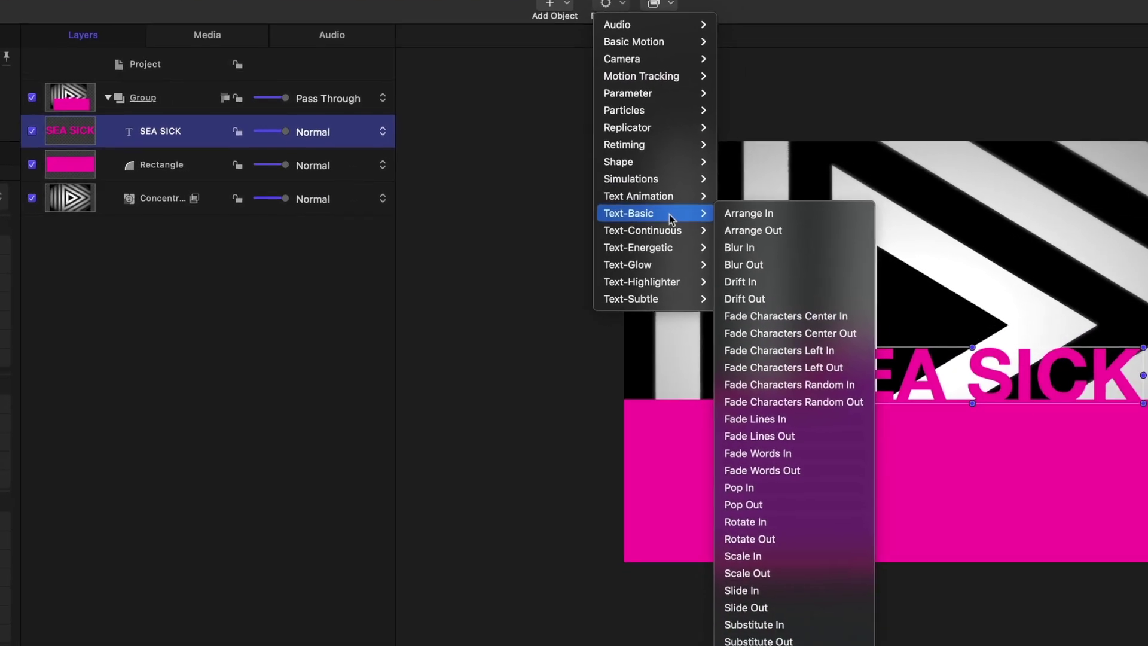
left_click(822, 588)
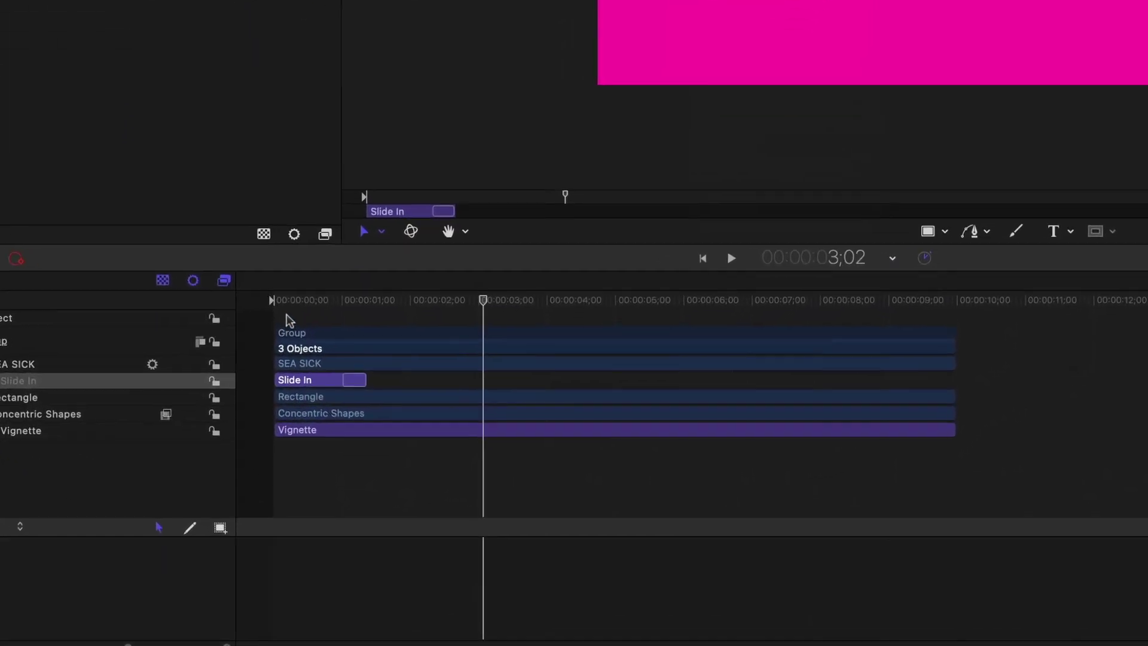
Step: Scrub and play the timeline from the start to preview the Slide In animation
mouse_move(287, 301)
left_mouse_down()
mouse_move(333, 310)
mouse_move(341, 289)
mouse_move(246, 287)
mouse_move(328, 300)
mouse_move(281, 288)
left_mouse_up()
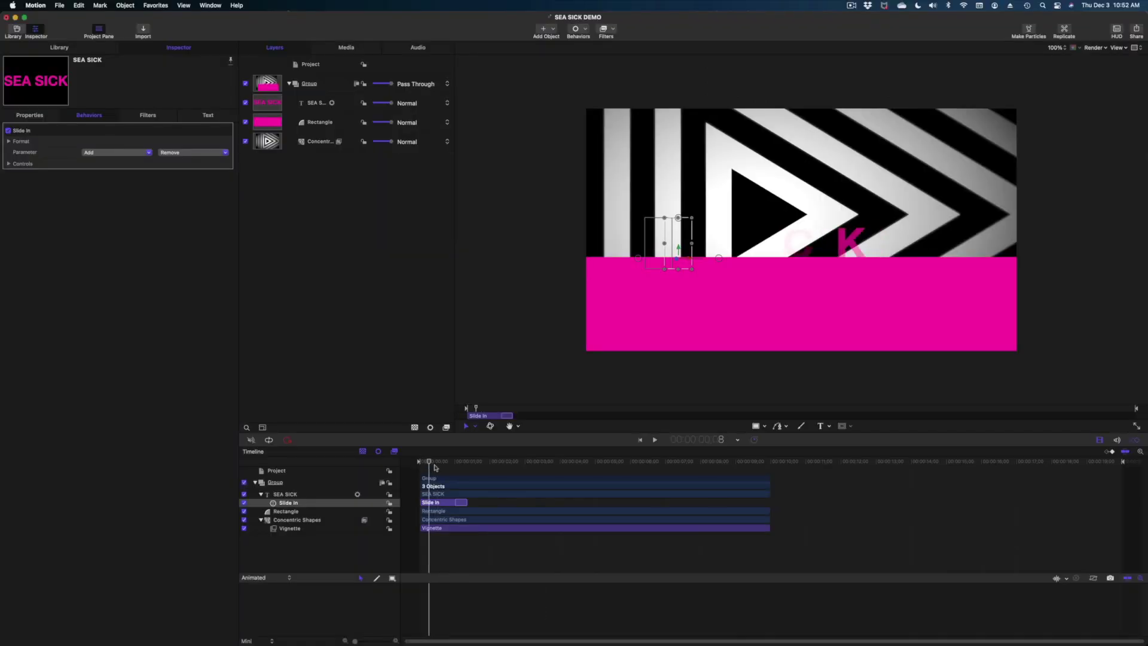
mouse_move(434, 469)
left_mouse_down()
mouse_move(464, 471)
mouse_move(420, 463)
left_mouse_up()
key("space")
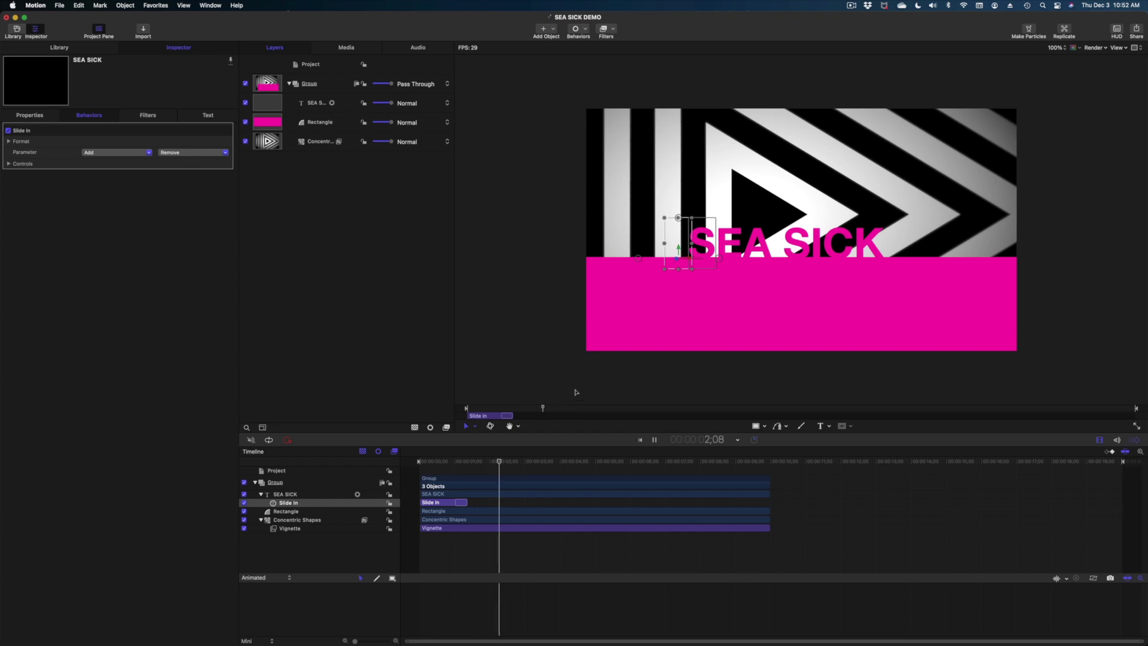
key("space")
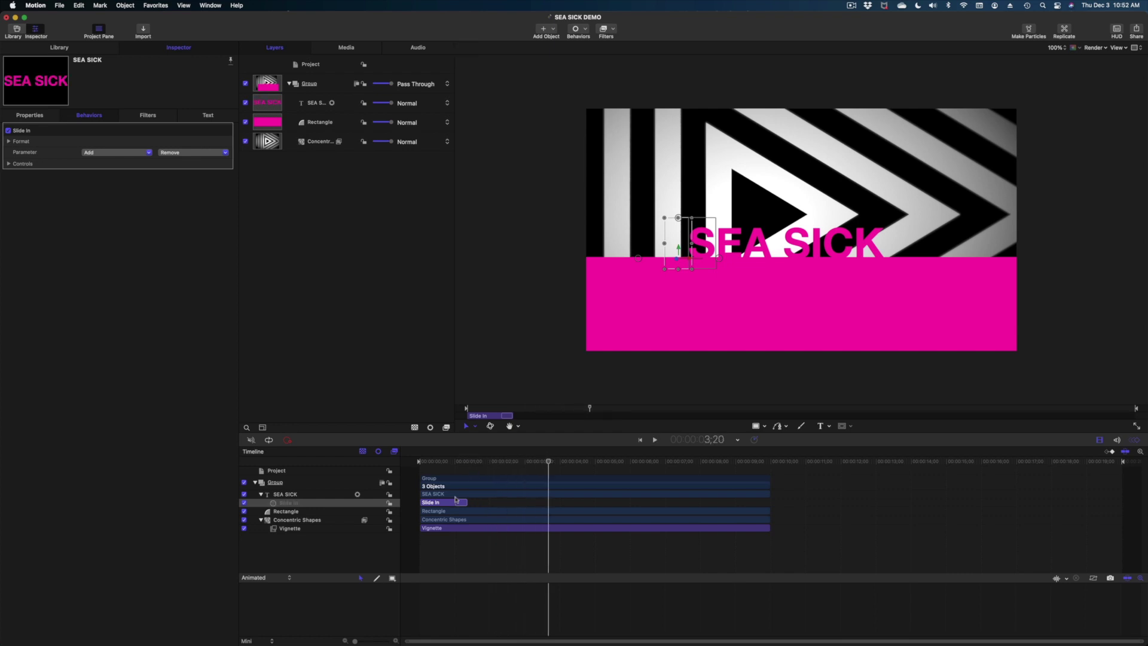
Step: Shift the Slide In behavior to start just after the one-second mark in the timeline and preview the delayed animation
left_click_drag(439, 505, 479, 506)
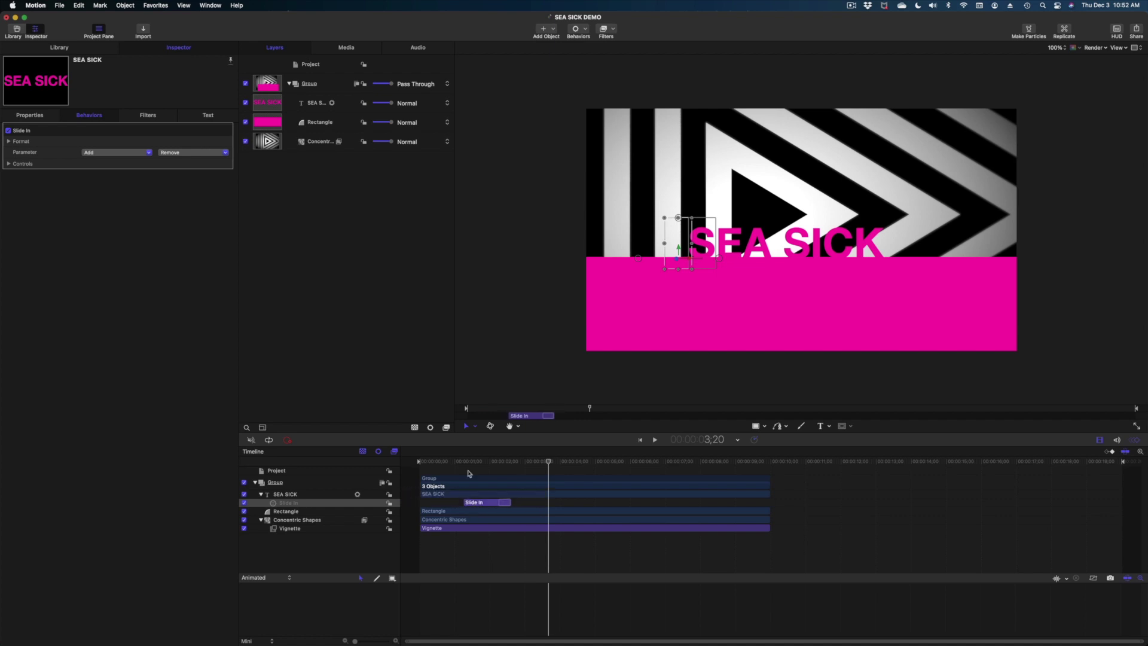
left_click_drag(467, 460, 456, 461)
key("space")
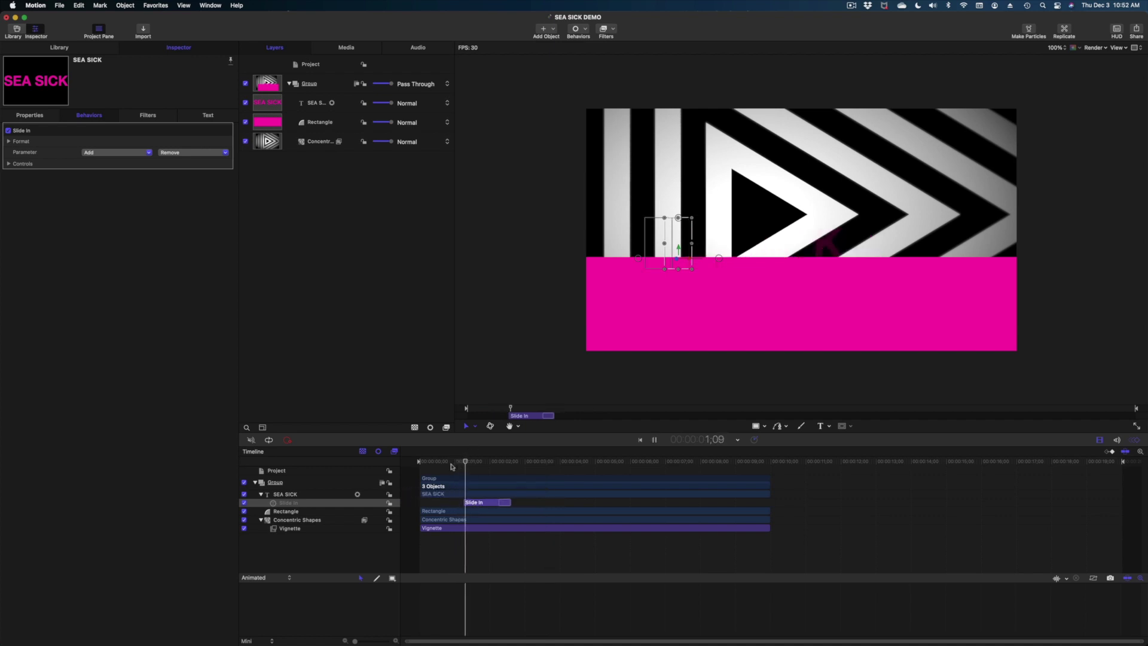
left_click_drag(454, 462, 431, 461)
left_click(444, 496)
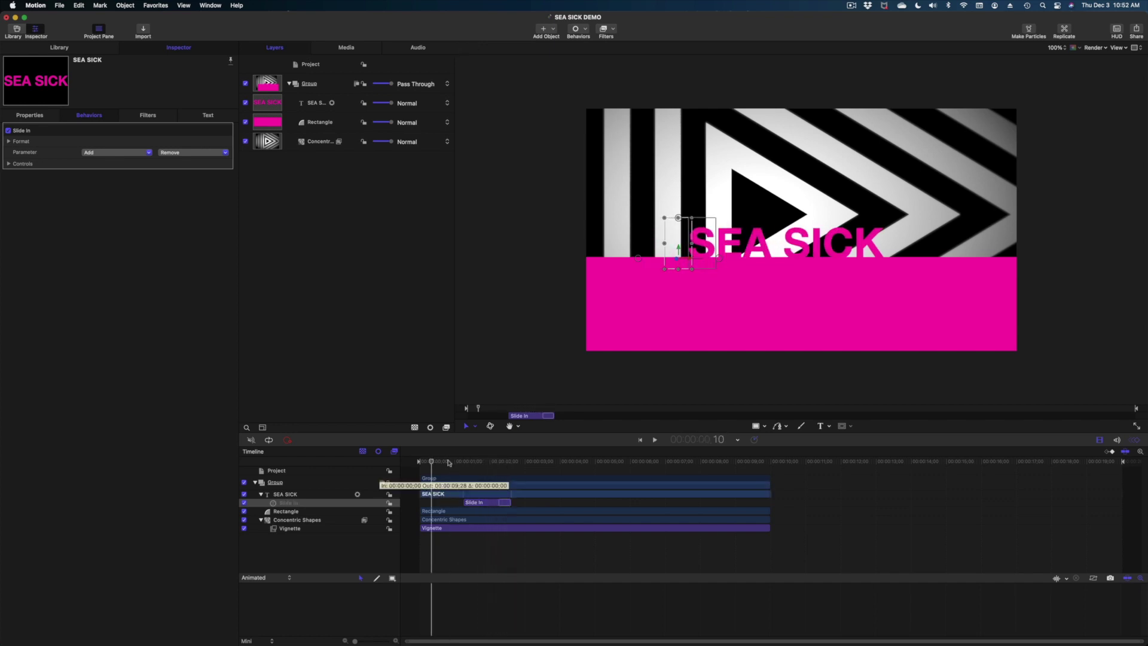
left_click_drag(450, 462, 462, 462)
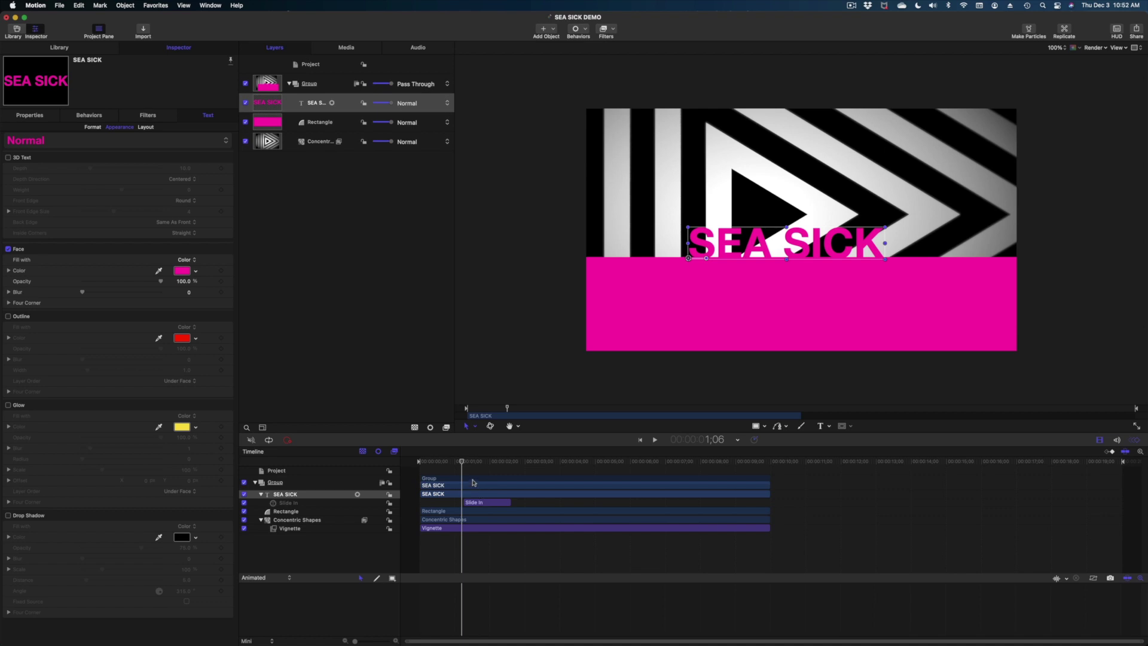
key("space")
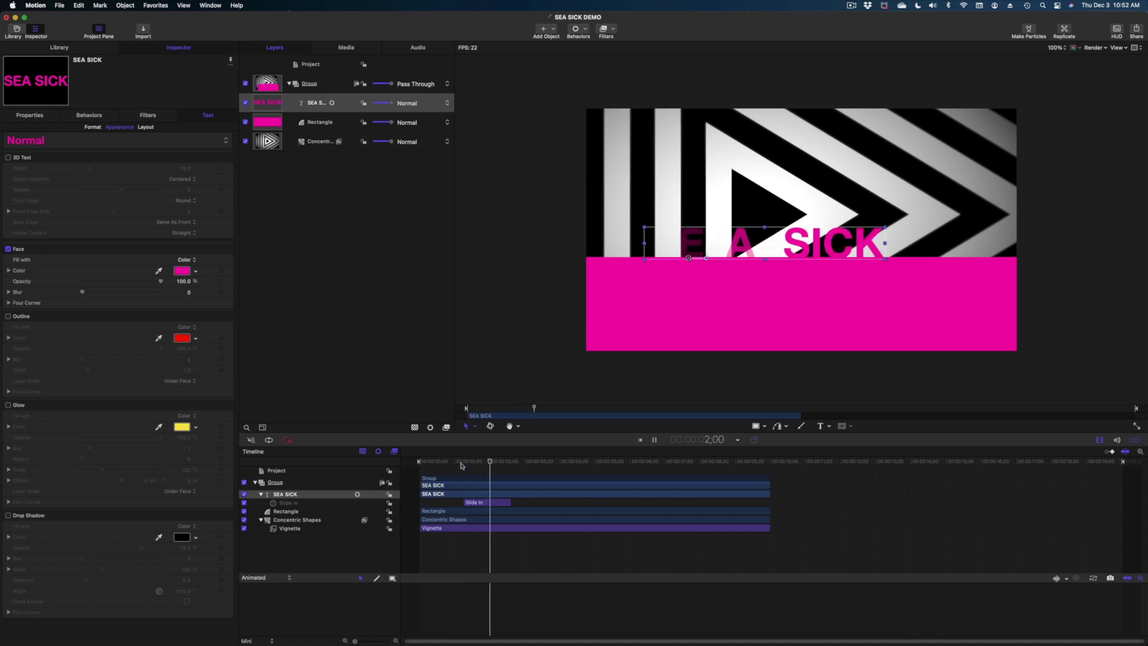
left_click(495, 462)
left_click_drag(495, 463, 491, 462)
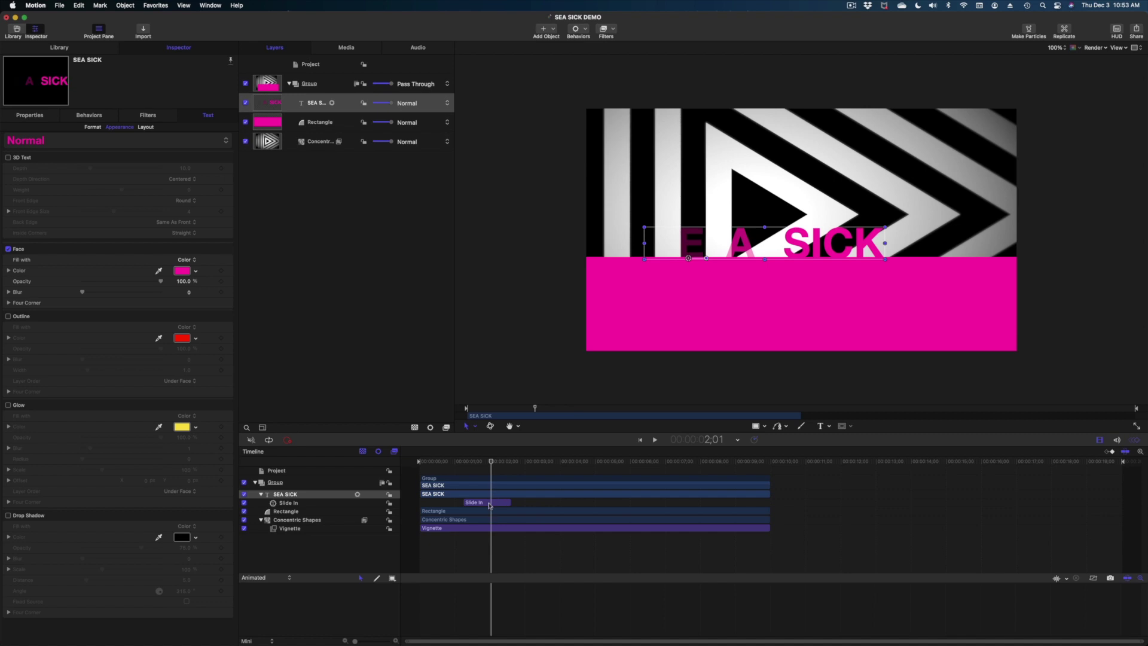
Step: Set the Slide In behavior's format opacity to 100%
left_click(490, 505)
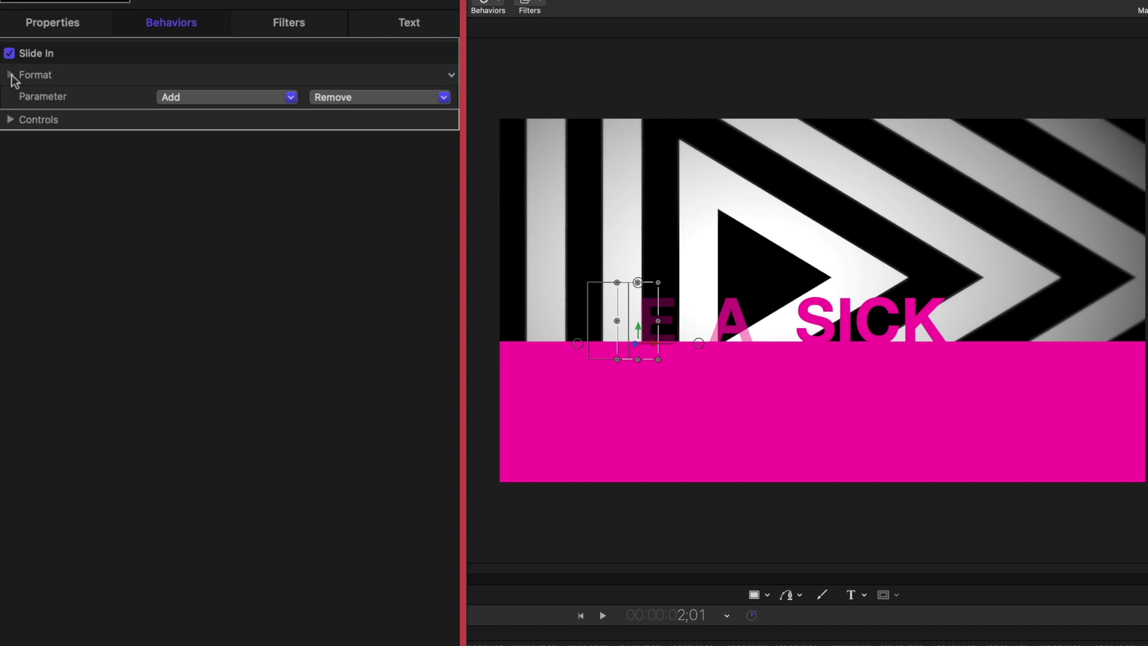
left_click(11, 75)
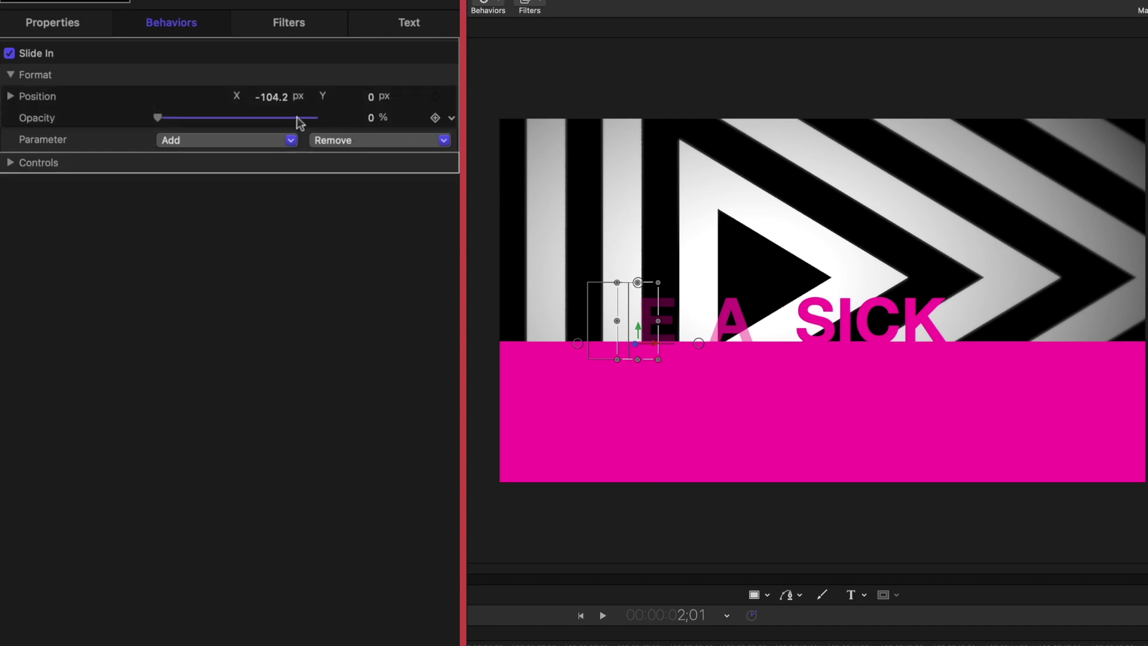
left_click_drag(160, 118, 425, 132)
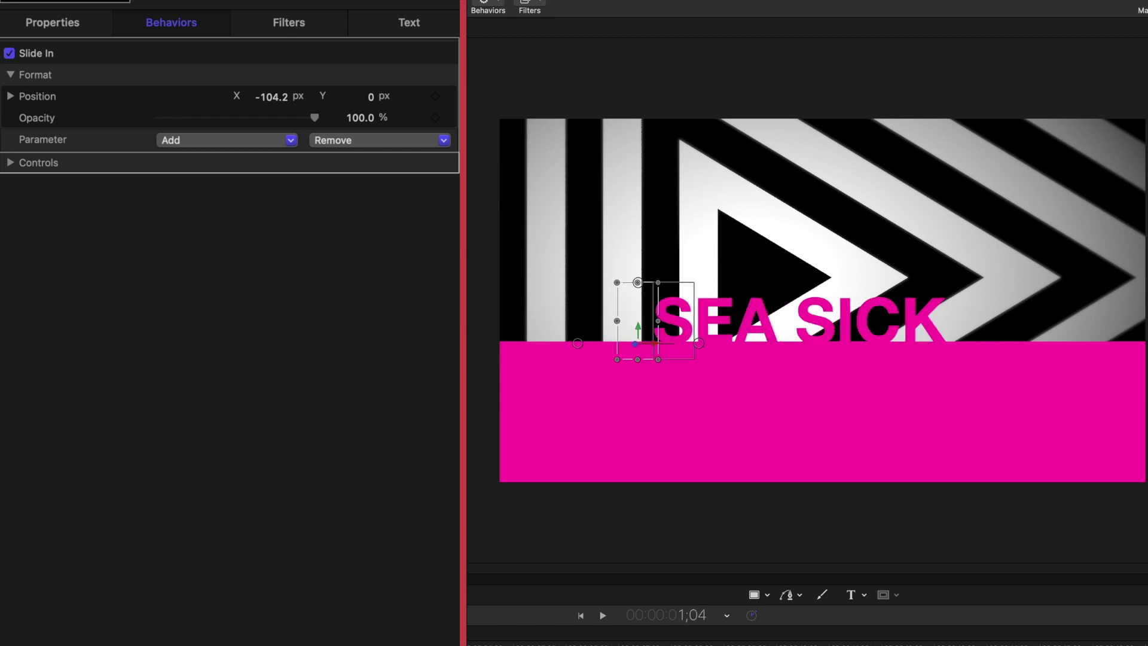
Step: Play the Slide In animation from around the one-second mark to check the letters' movement at full opacity
key("space")
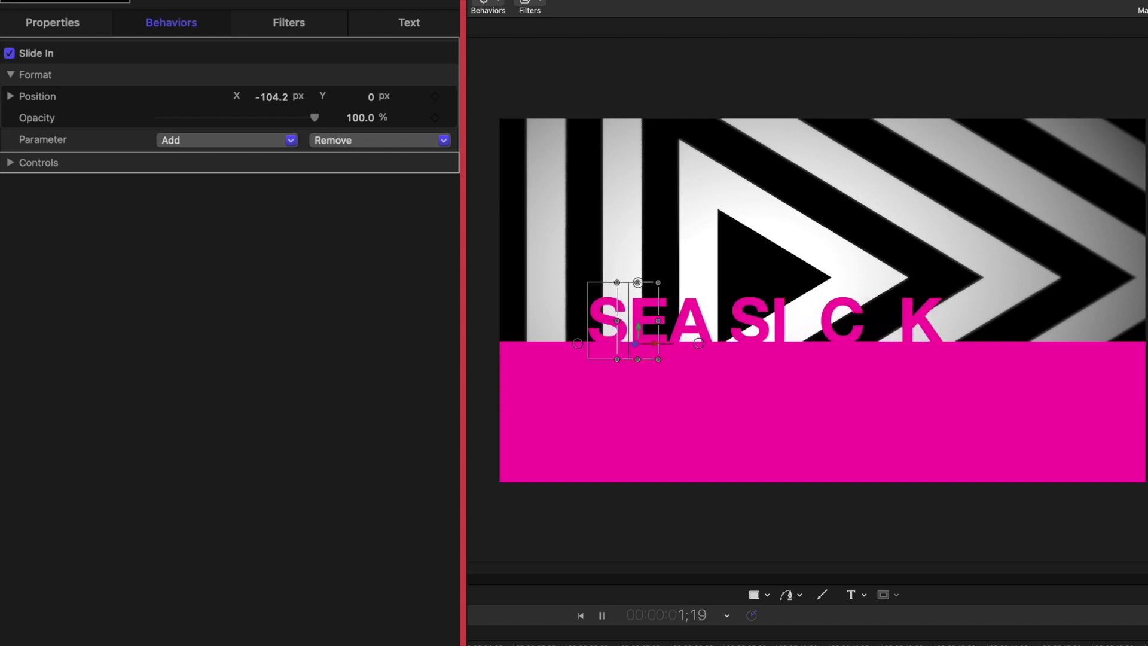
key("space")
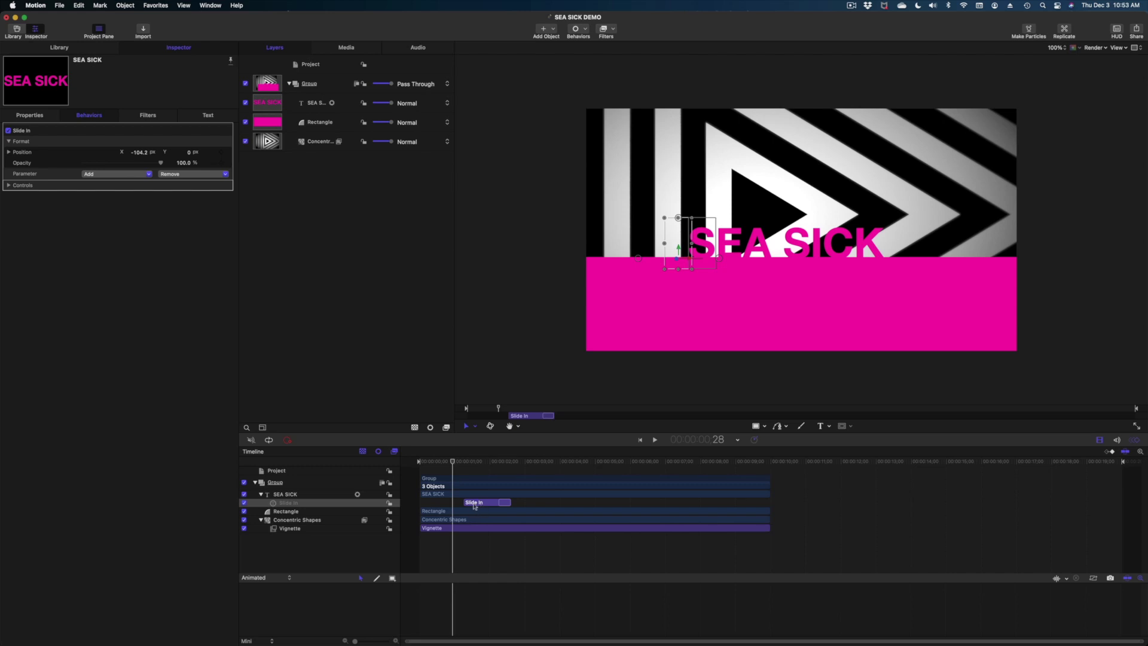
key("space")
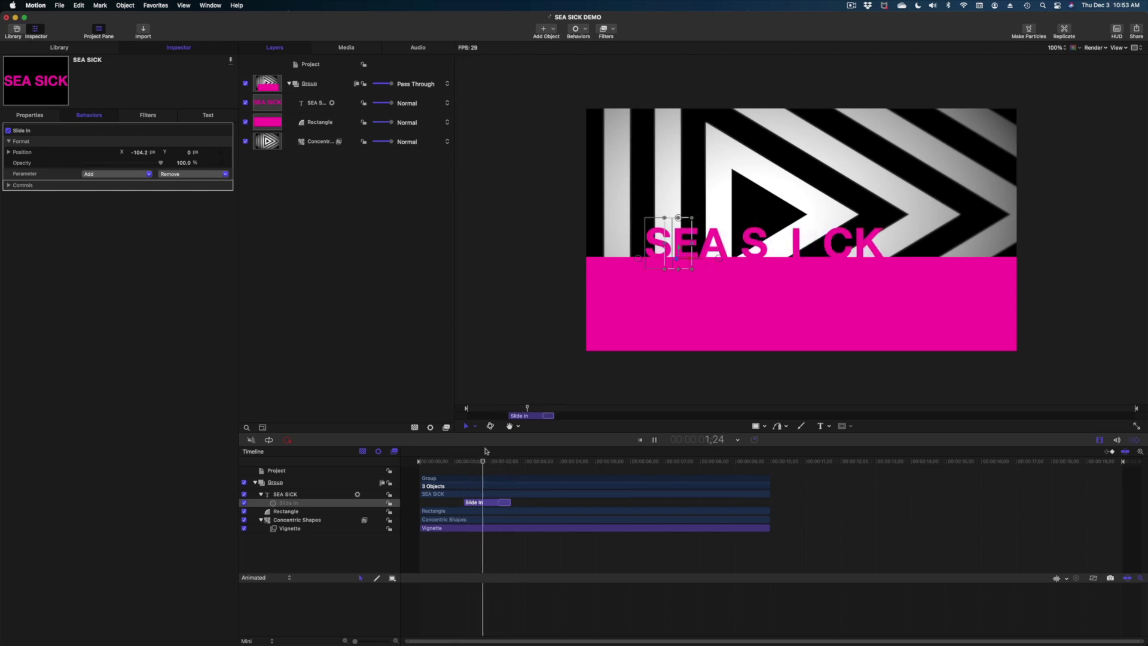
key("space")
mouse_move(493, 463)
left_mouse_down()
mouse_move(467, 465)
mouse_move(502, 469)
mouse_move(470, 466)
left_mouse_up()
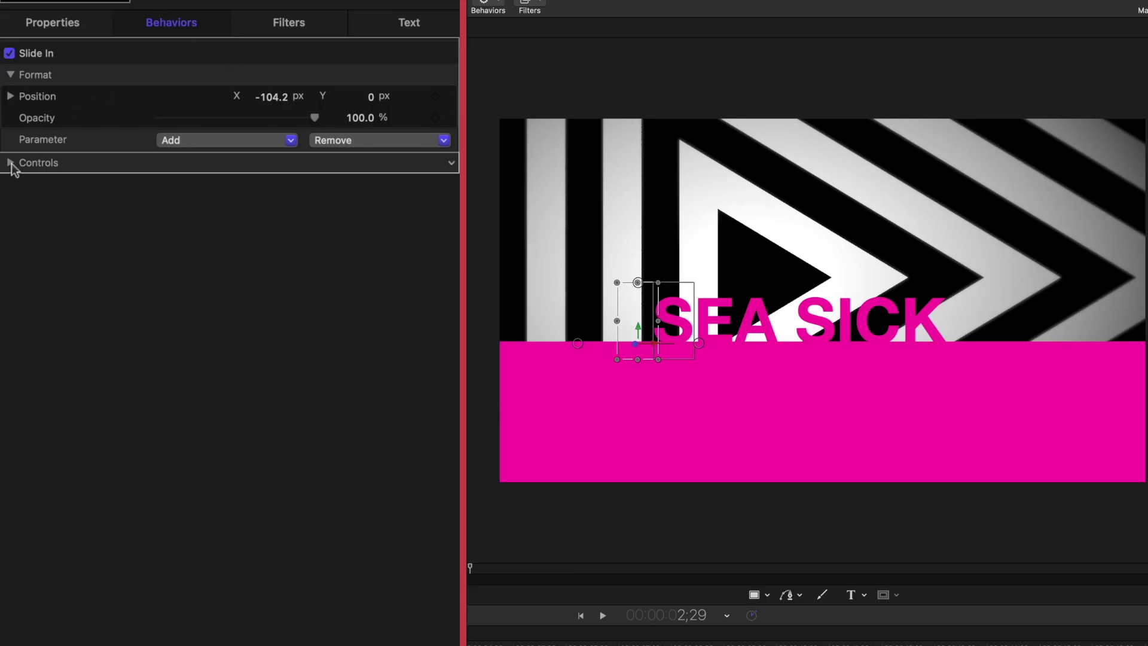
Step: Change the Slide In behavior's Sequencing to To and play the animation from around one second
left_click(11, 163)
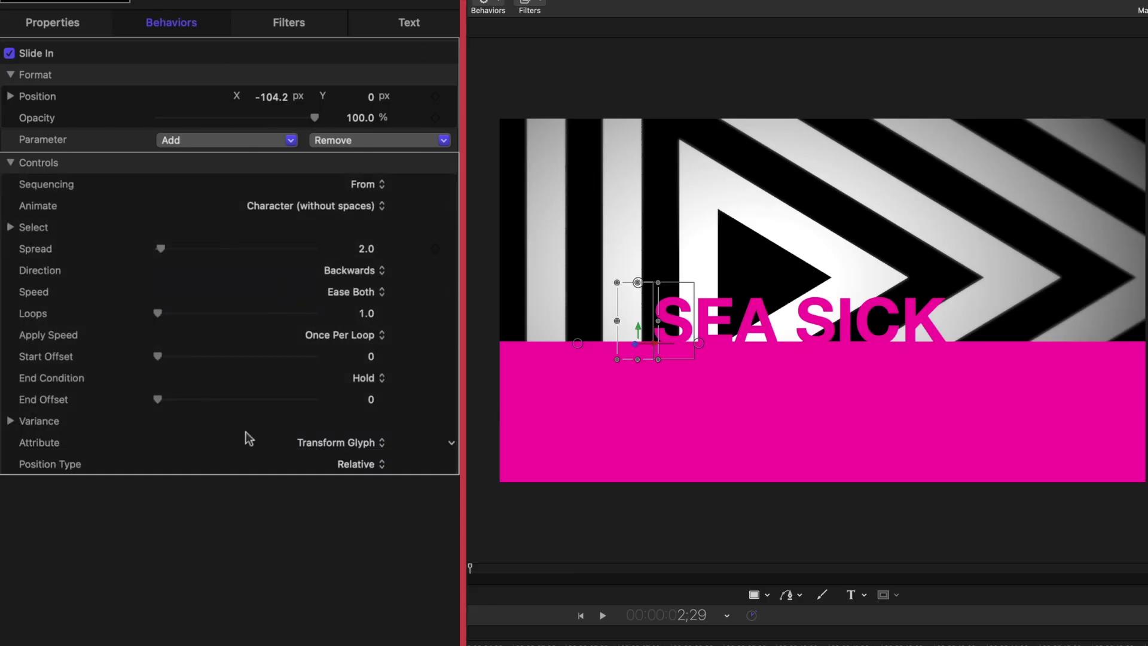
left_click(363, 185)
left_click(362, 169)
key("space")
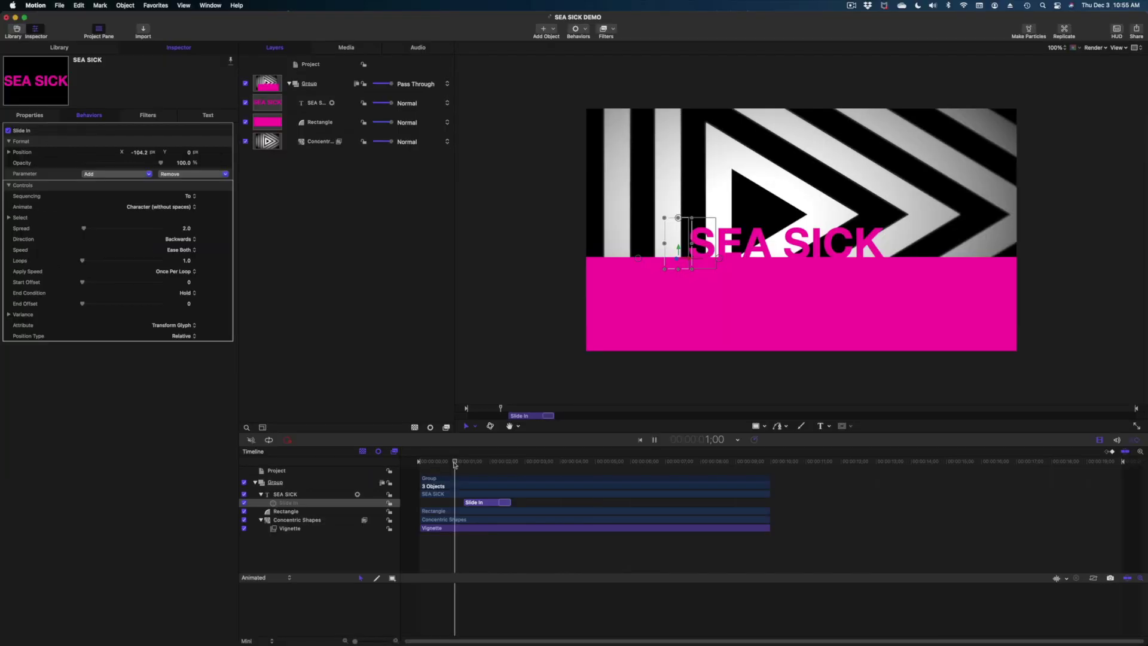
Step: Replay the letter animation from around the one-second mark to check the To sequencing
key("space")
left_click(459, 462)
key("space")
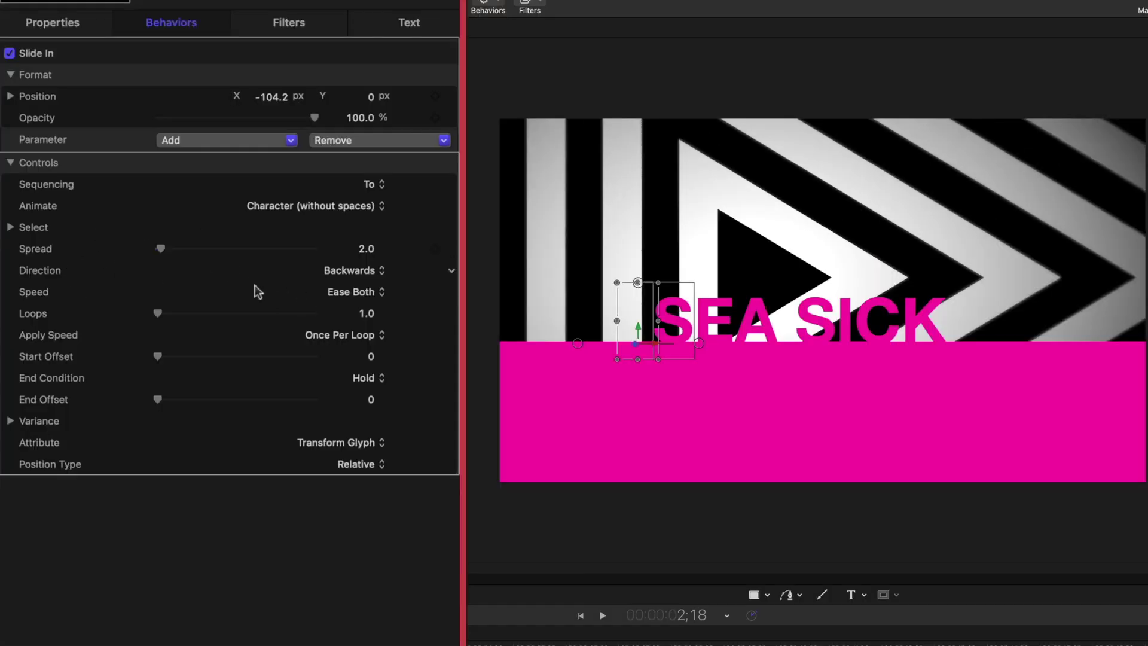
Step: Set the Slide In behavior's Direction to Forwards and play the letter animation to check it
left_click(352, 274)
left_click(354, 254)
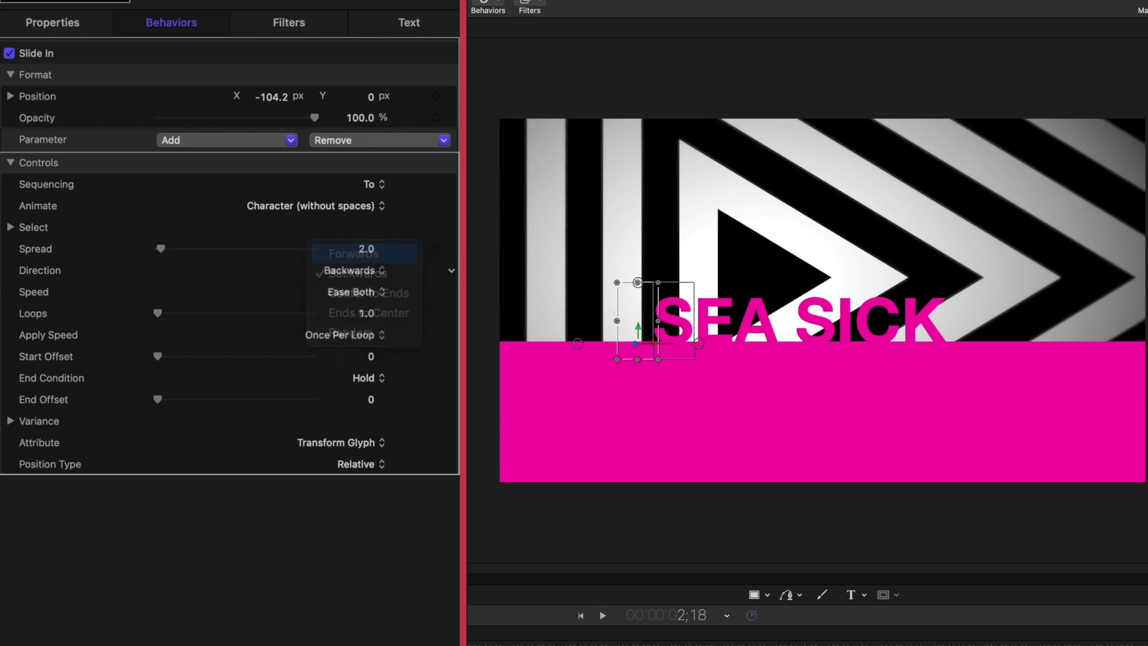
key("space")
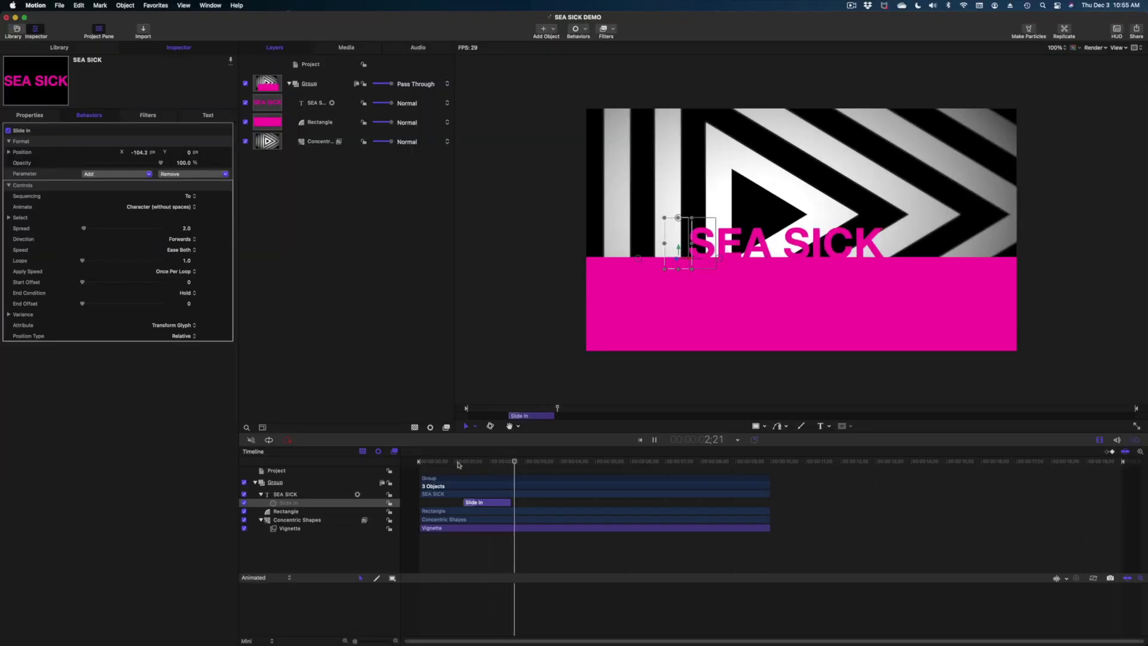
key("space")
left_click(459, 463)
key("space")
left_click_drag(458, 463, 427, 480)
key("space")
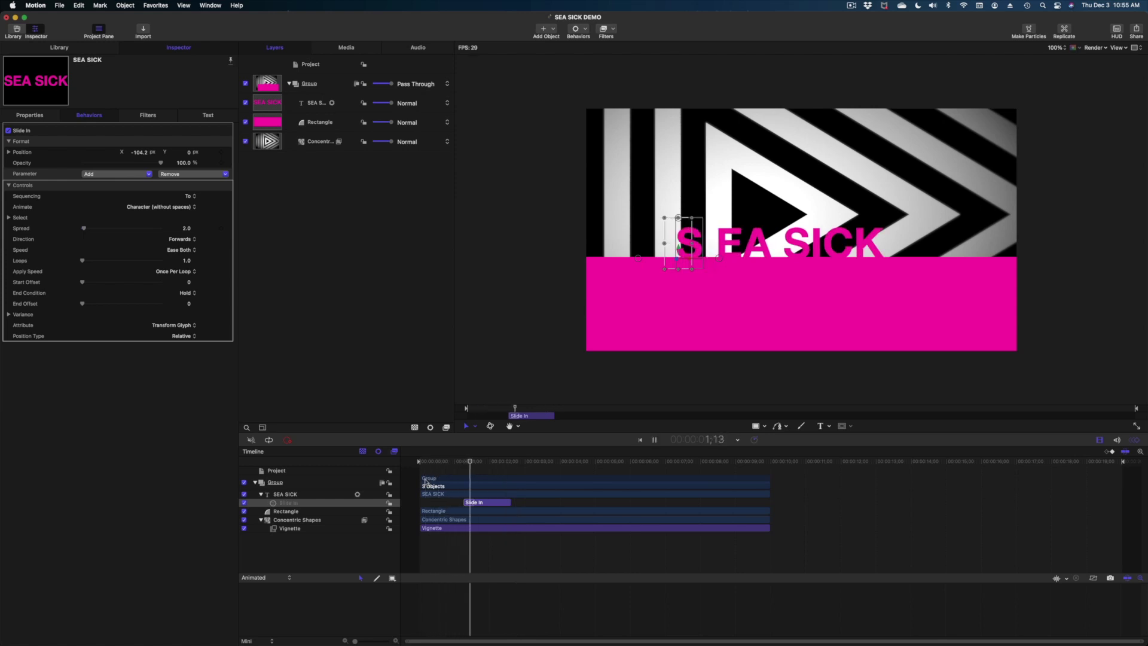
key("space")
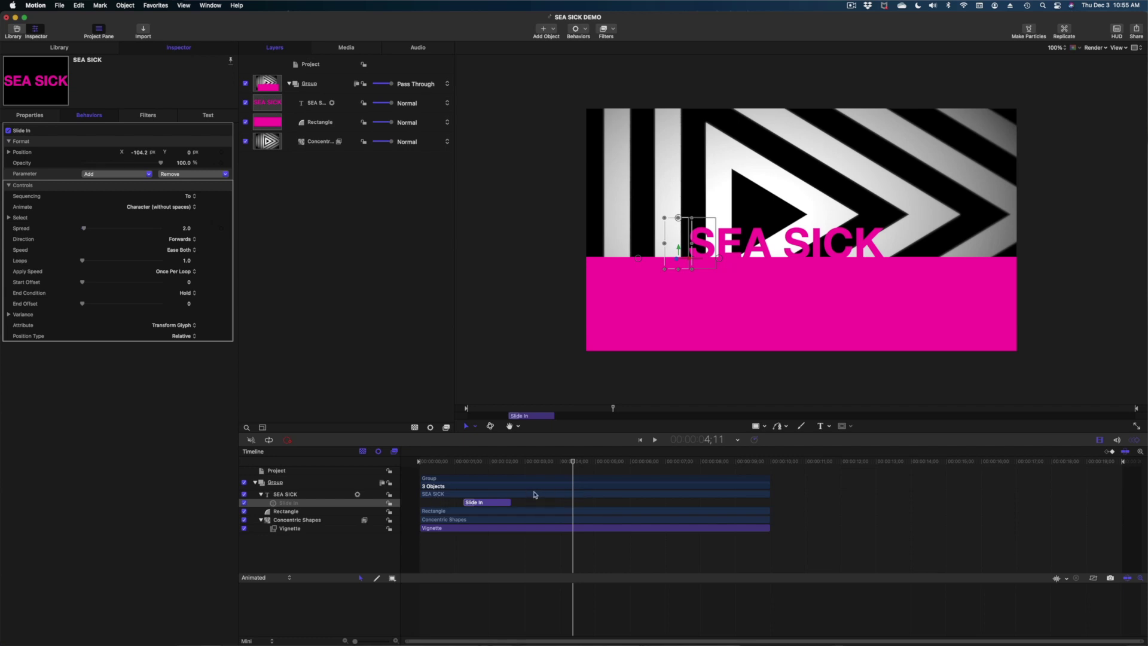
Step: Add a second Slide In behavior from the Text-Basic category to the SEA SICK text
left_click(545, 496)
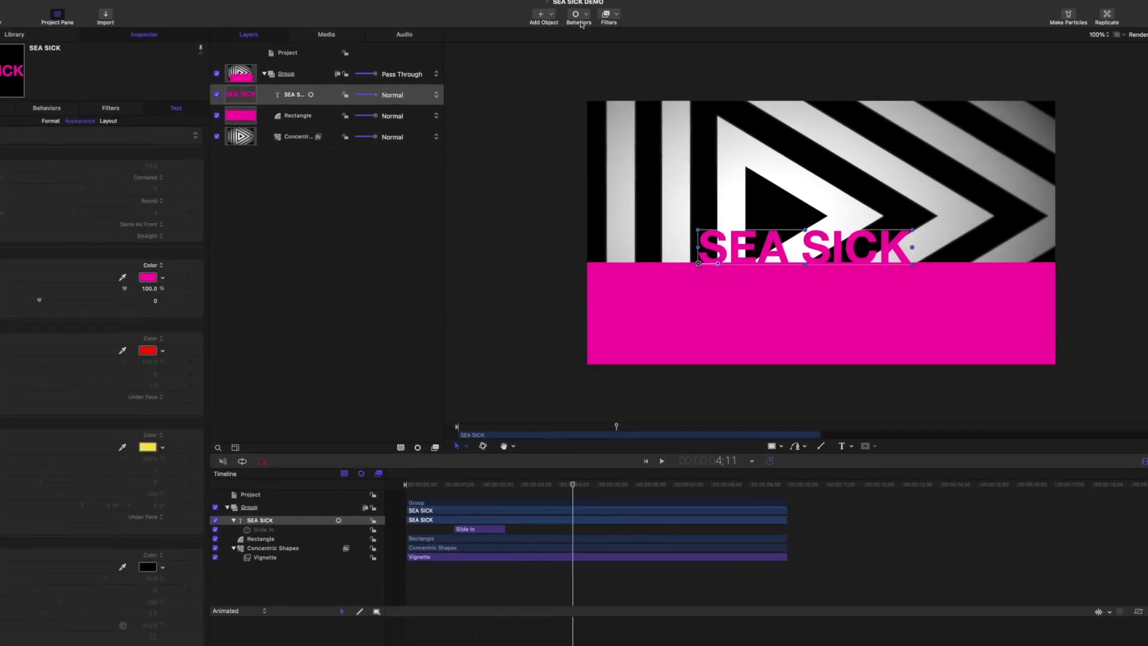
left_click(578, 29)
mouse_move(598, 155)
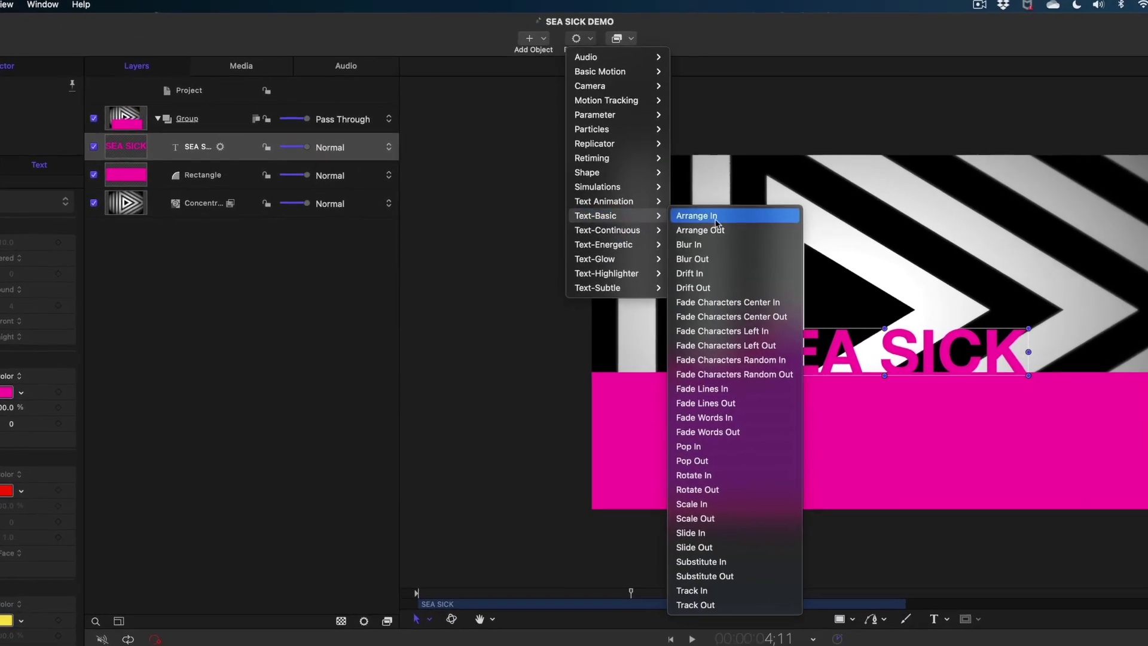
left_click(727, 533)
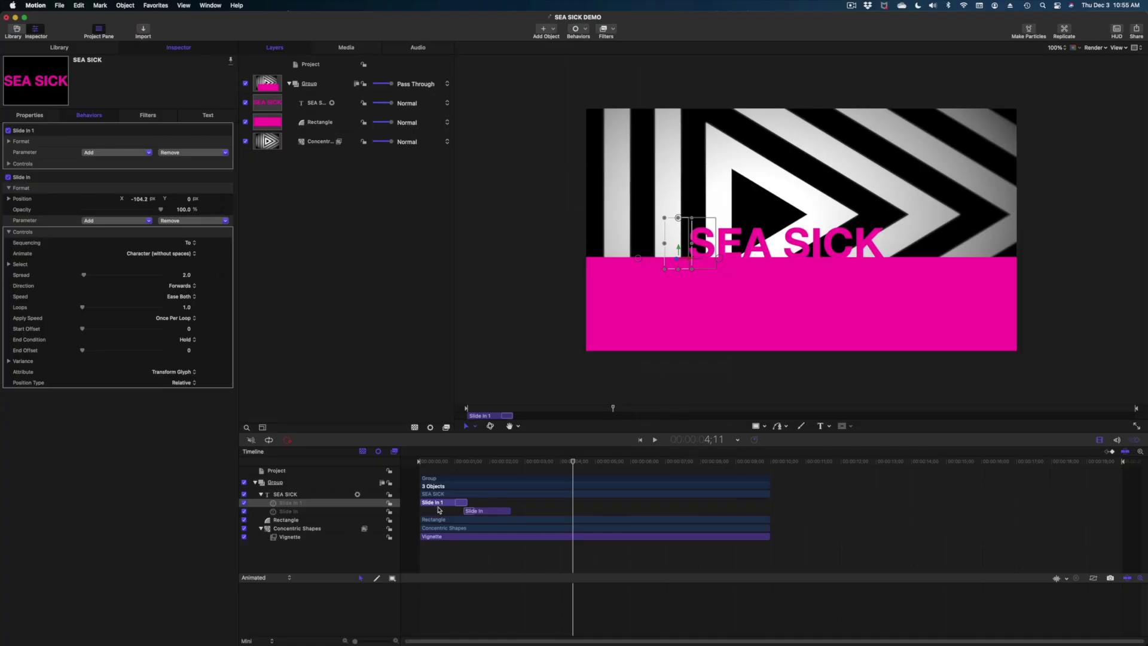
Step: Move the second Slide In behavior to start shortly before the five-second mark in the timeline and preview it
left_click_drag(437, 506, 606, 503)
left_click(583, 463)
key("space")
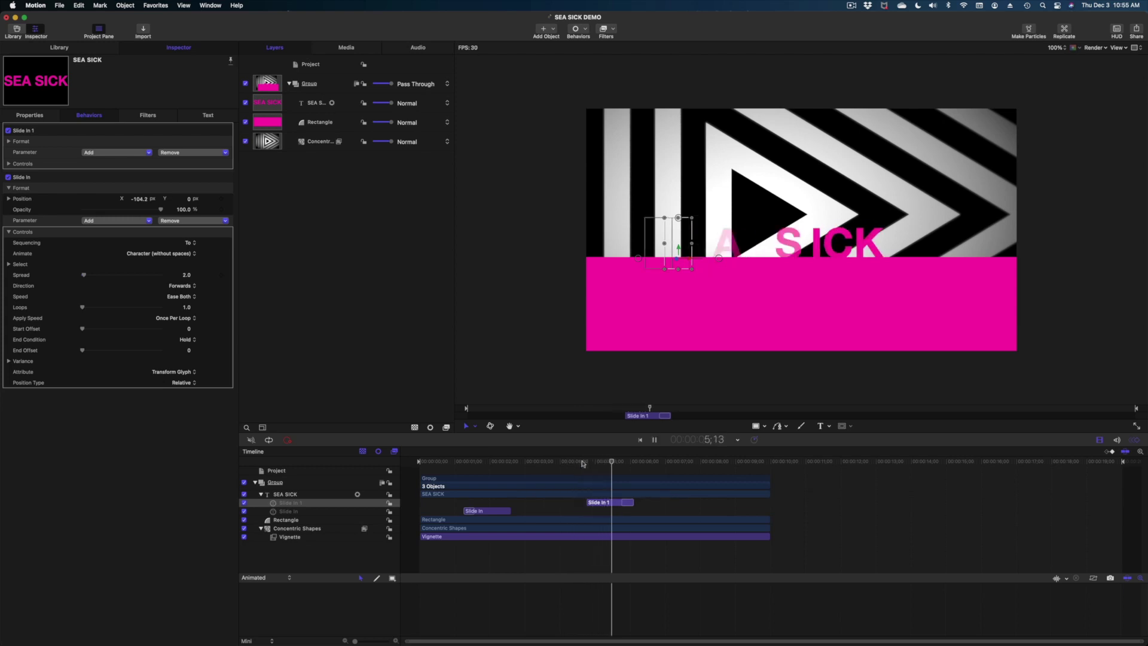
key("space")
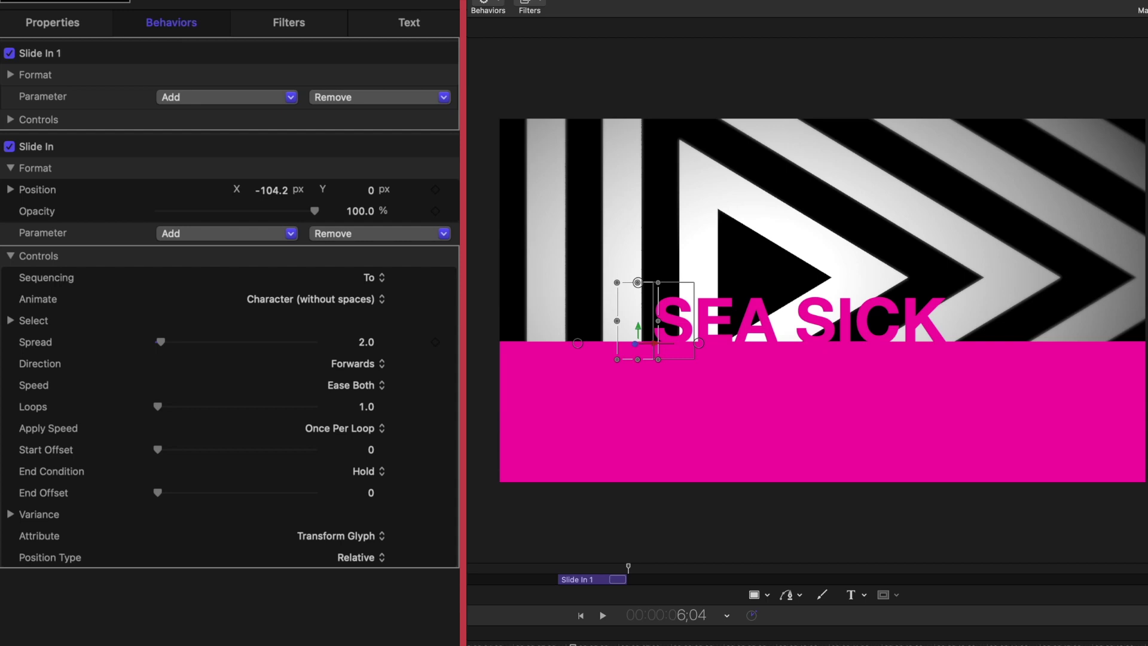
Step: Set the Slide In 1 behavior's format opacity to 100% and expand its Controls section
mouse_move(67, 150)
mouse_move(46, 58)
left_click(11, 74)
left_click(196, 118)
left_click_drag(196, 118, 383, 123)
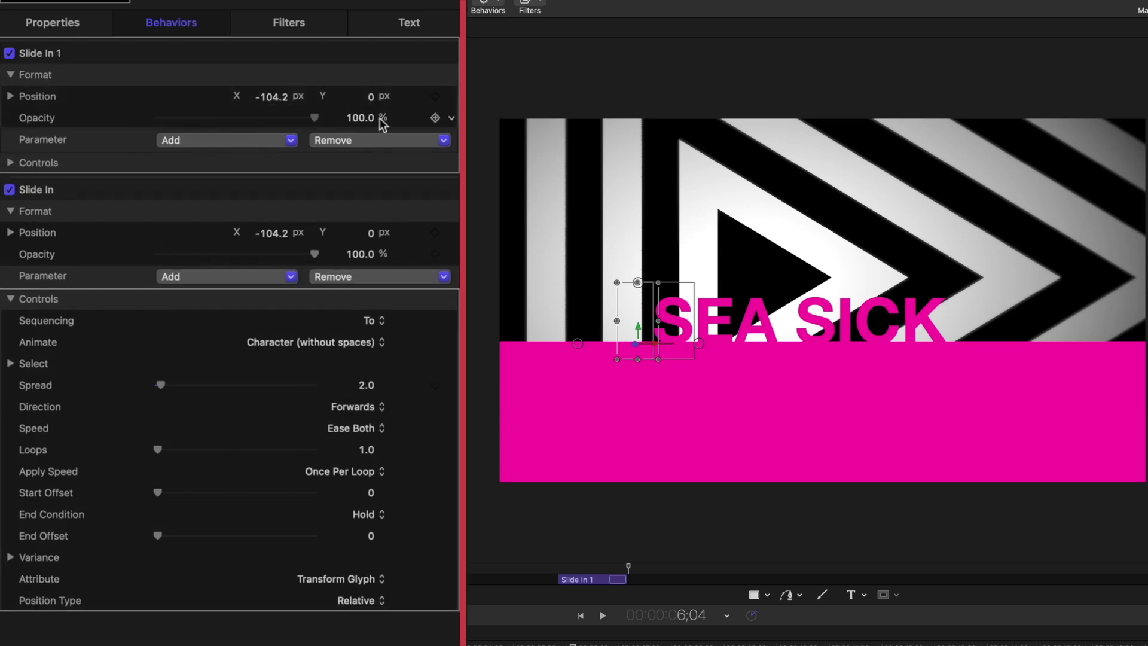
left_click(11, 163)
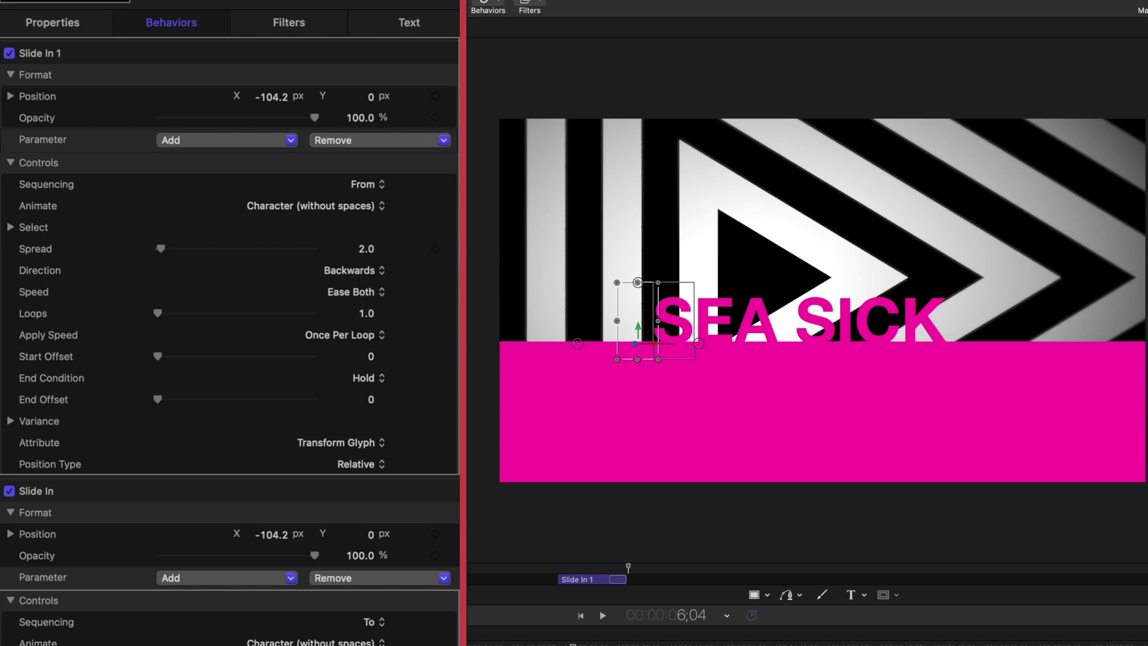
Step: Group the SEA SICK text and the Rectangle layers together
mouse_move(464, 463)
left_mouse_down()
mouse_move(642, 482)
mouse_move(441, 475)
mouse_move(658, 485)
mouse_move(455, 471)
left_mouse_up()
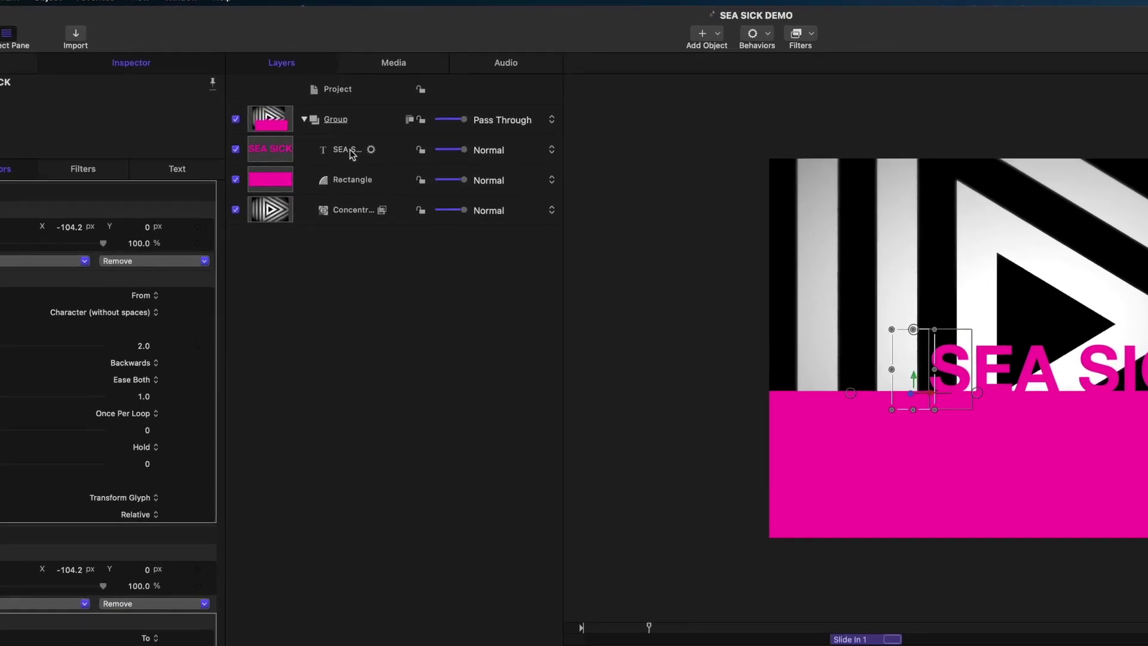
left_click(320, 103)
left_click(371, 180)
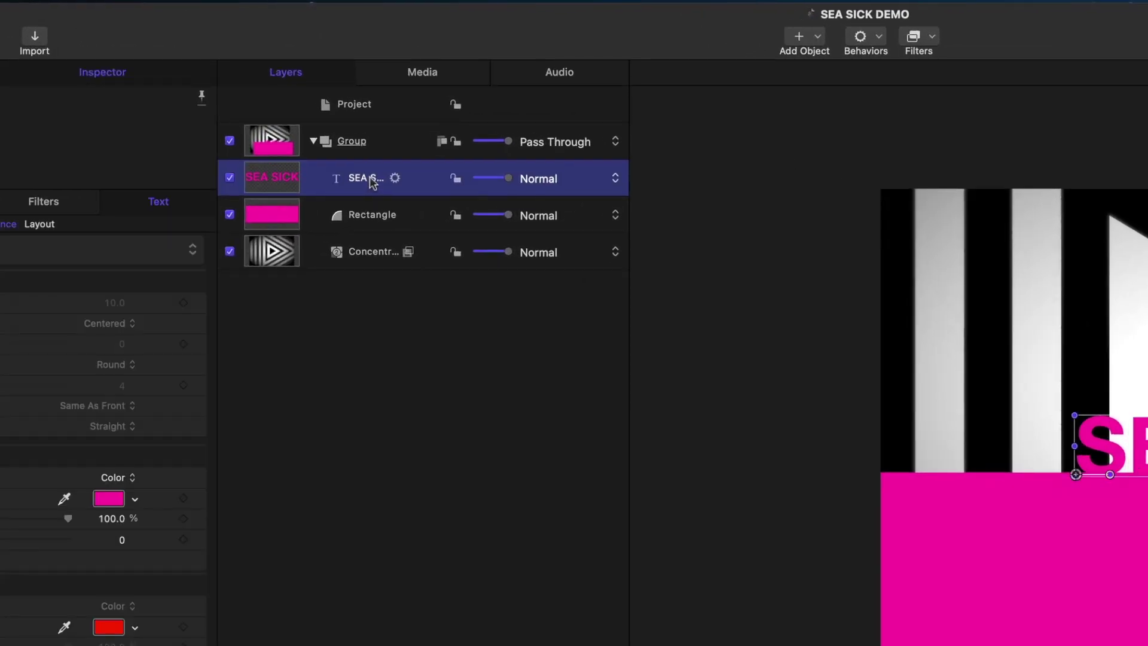
left_click(371, 220, "shift")
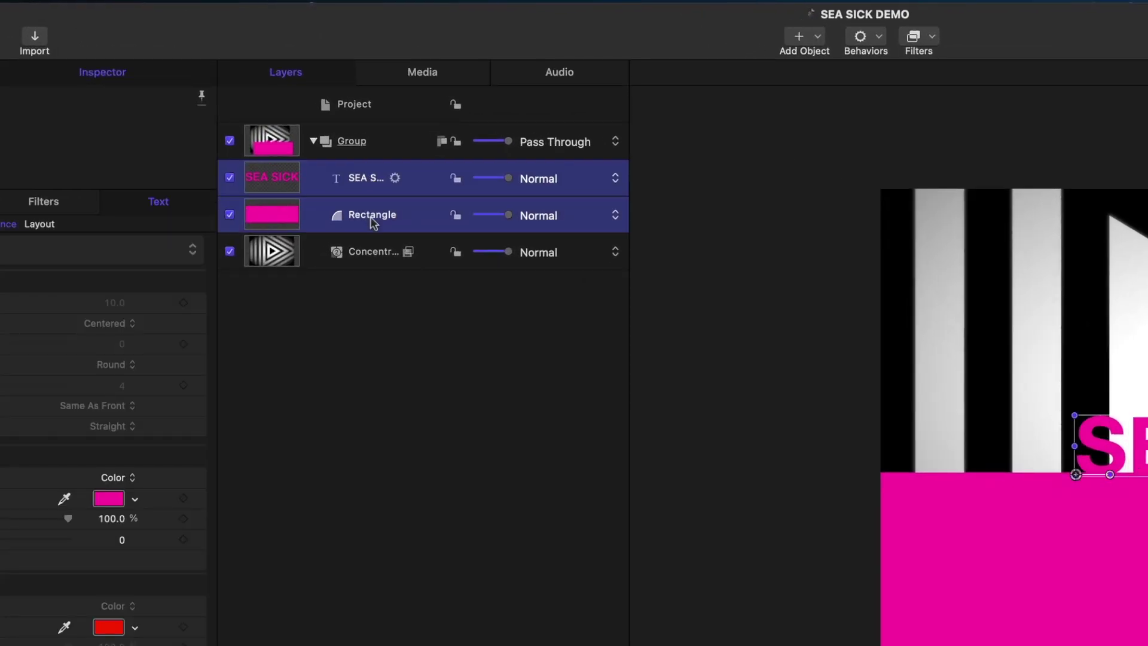
right_click(371, 222)
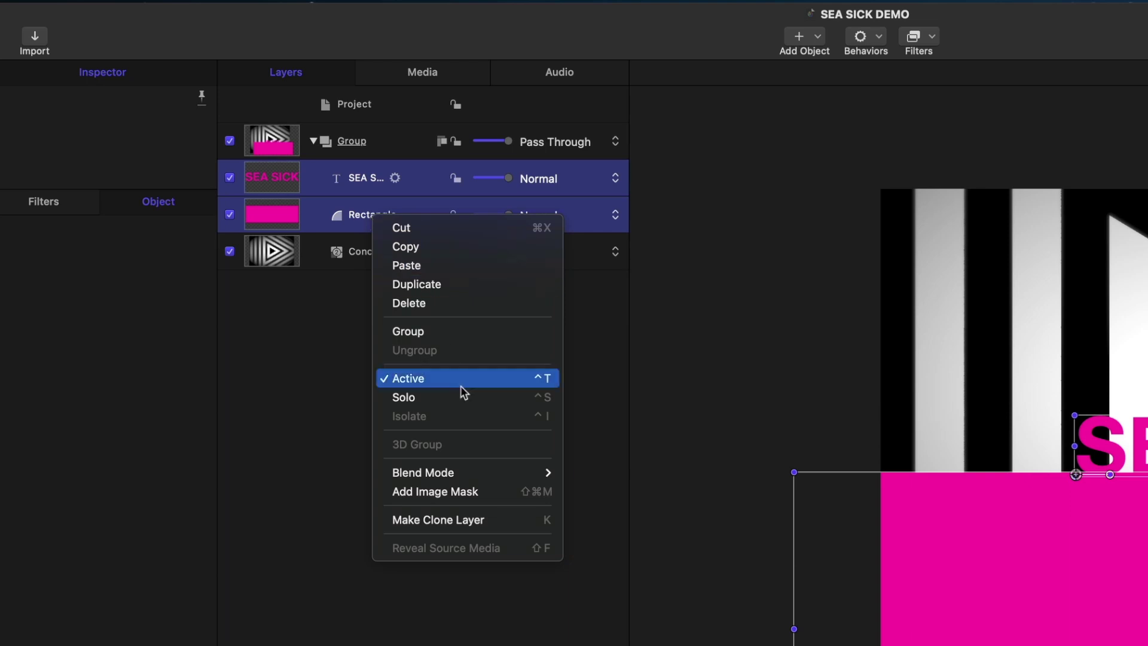
left_click(441, 335)
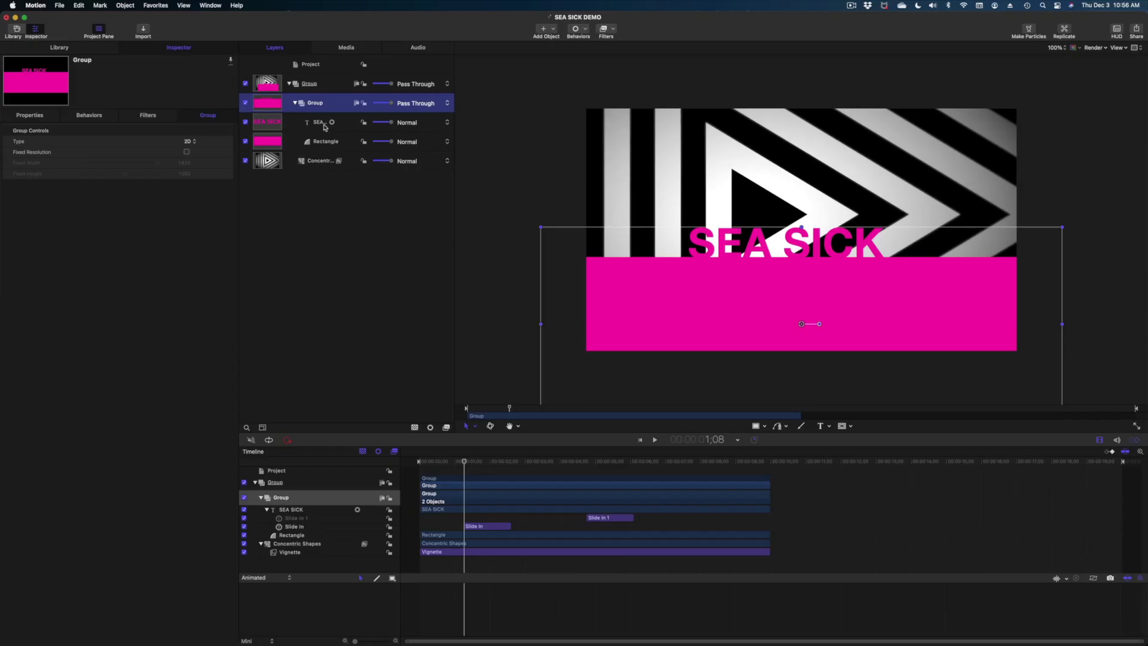
Step: Select the nested group containing the text and rectangle and display its transform properties
left_click_drag(471, 466, 497, 495)
left_click(334, 84)
left_click(35, 115)
left_click(323, 103)
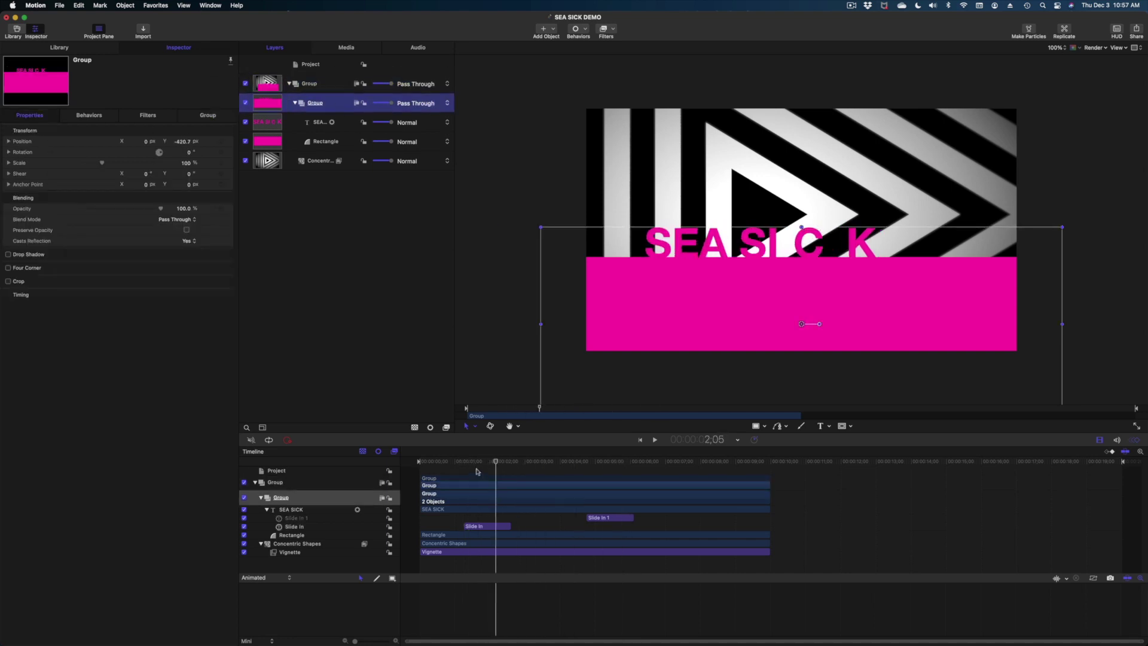
Step: Add a 0° Rotation Z keyframe to the nested group at 1;06, just before the letters start sliding
left_click_drag(476, 465, 458, 467)
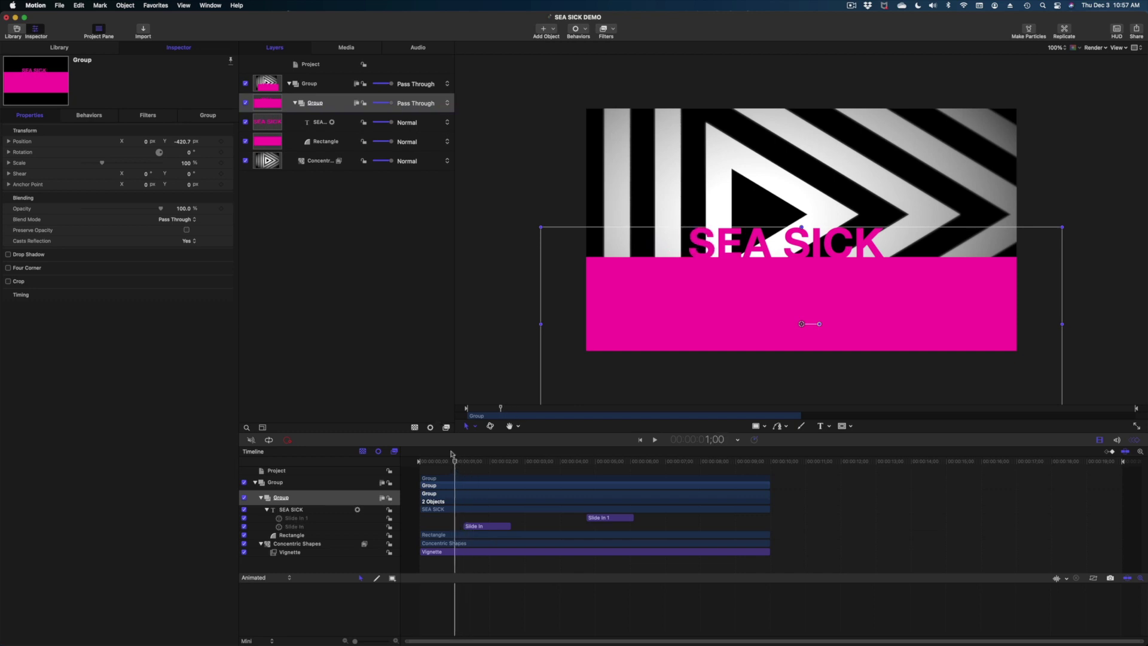
left_click_drag(464, 465, 492, 465)
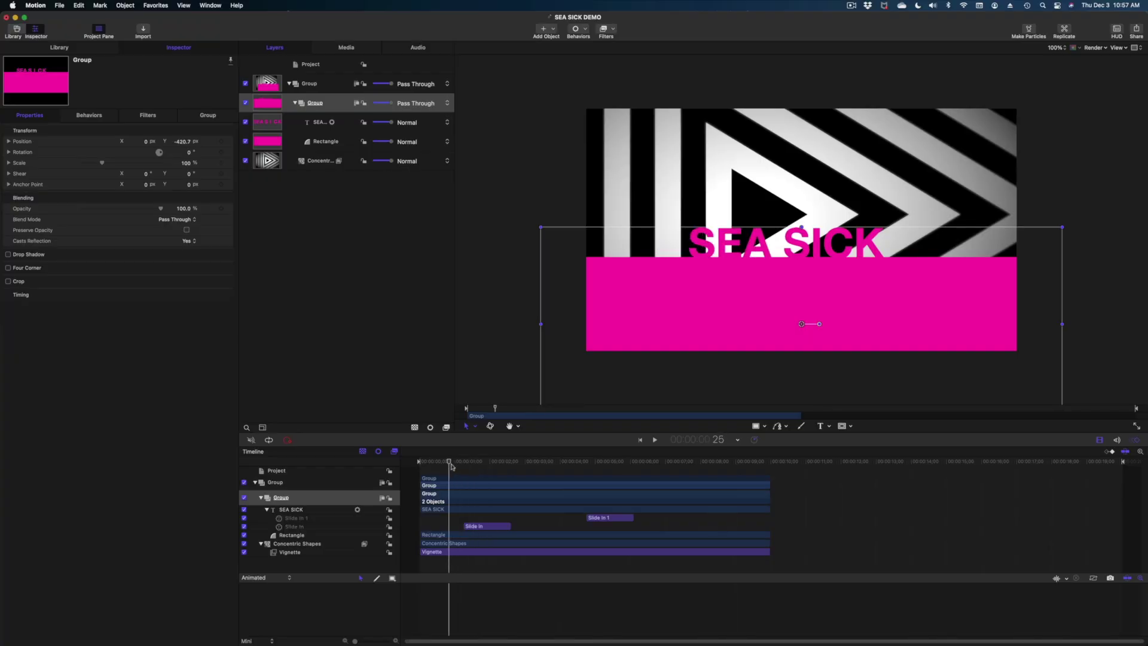
left_click_drag(463, 464, 462, 464)
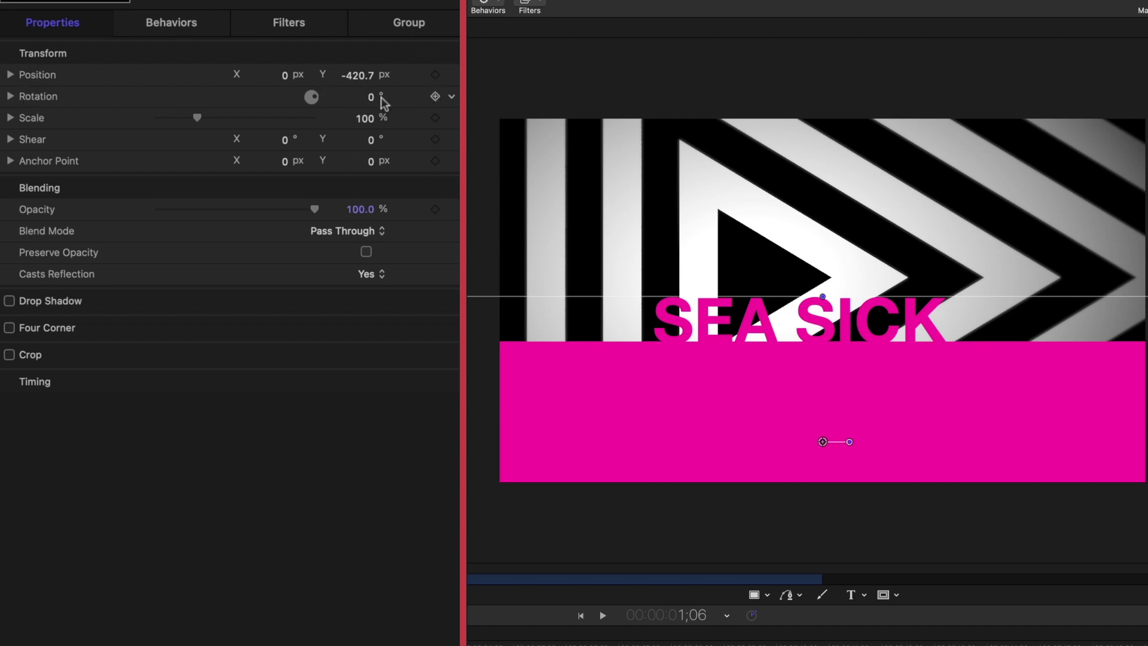
left_click(10, 95)
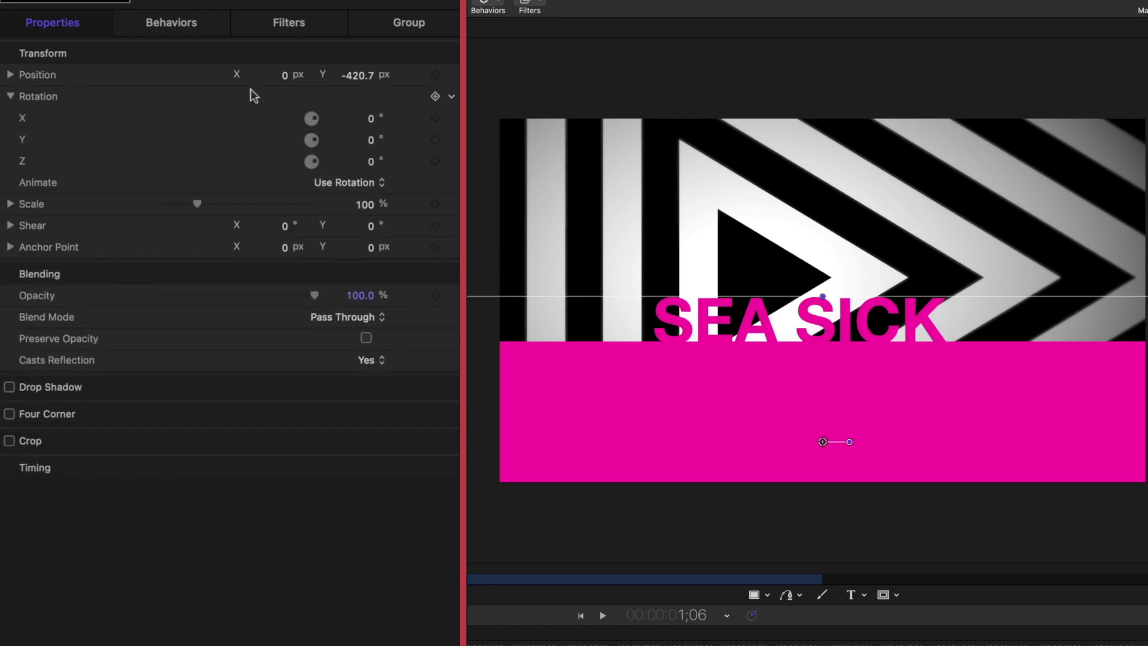
left_click(436, 163)
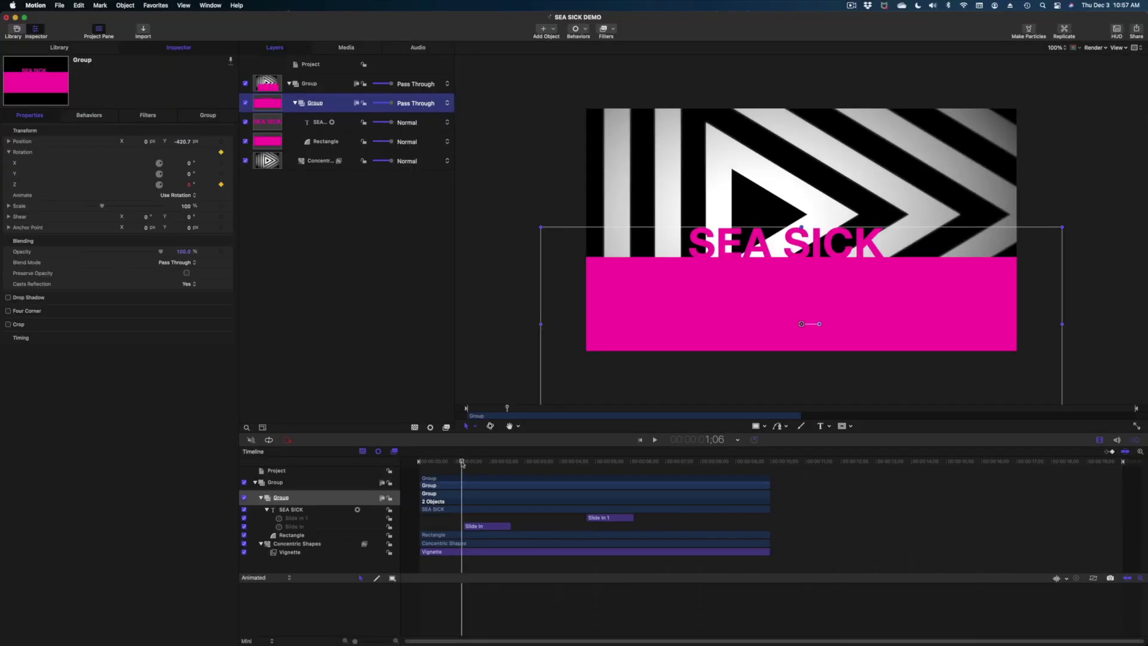
Step: Play forward to 2;09 and add a nested-group Rotation Z keyframe there with a value of 9.9°
left_click(461, 463)
key("space")
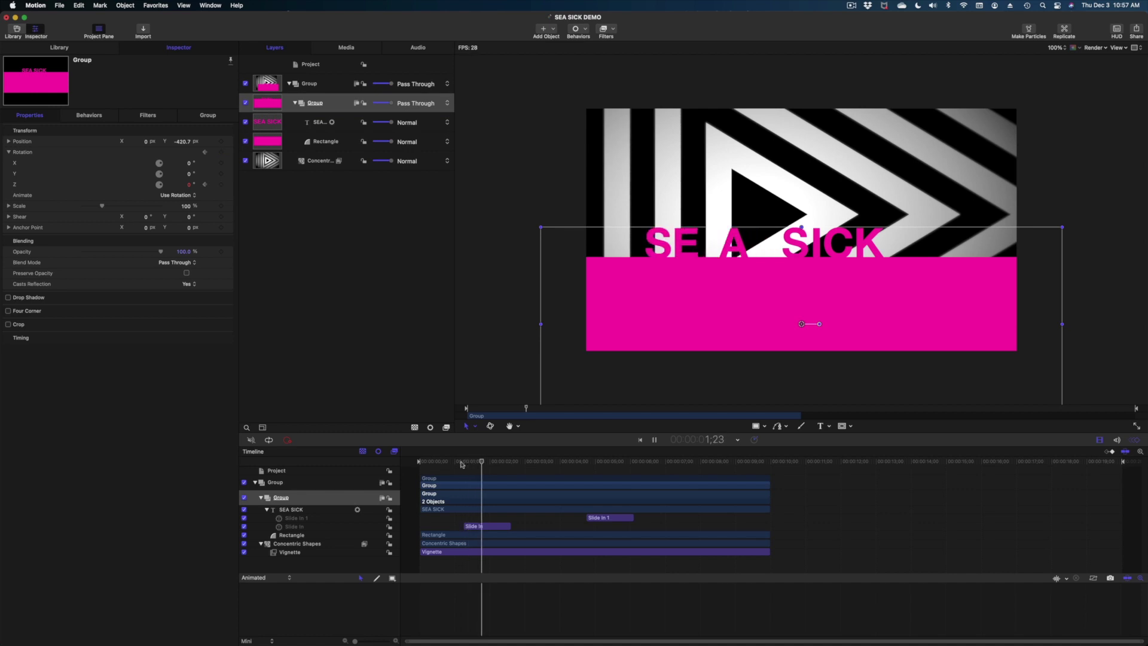
key("space")
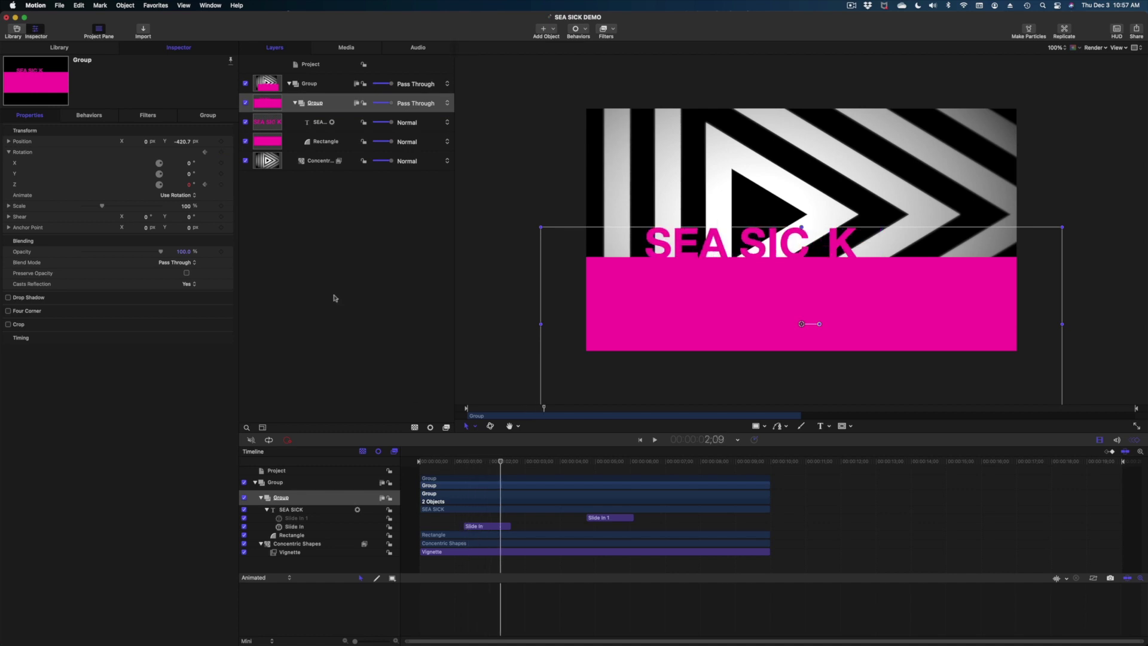
left_click(221, 185)
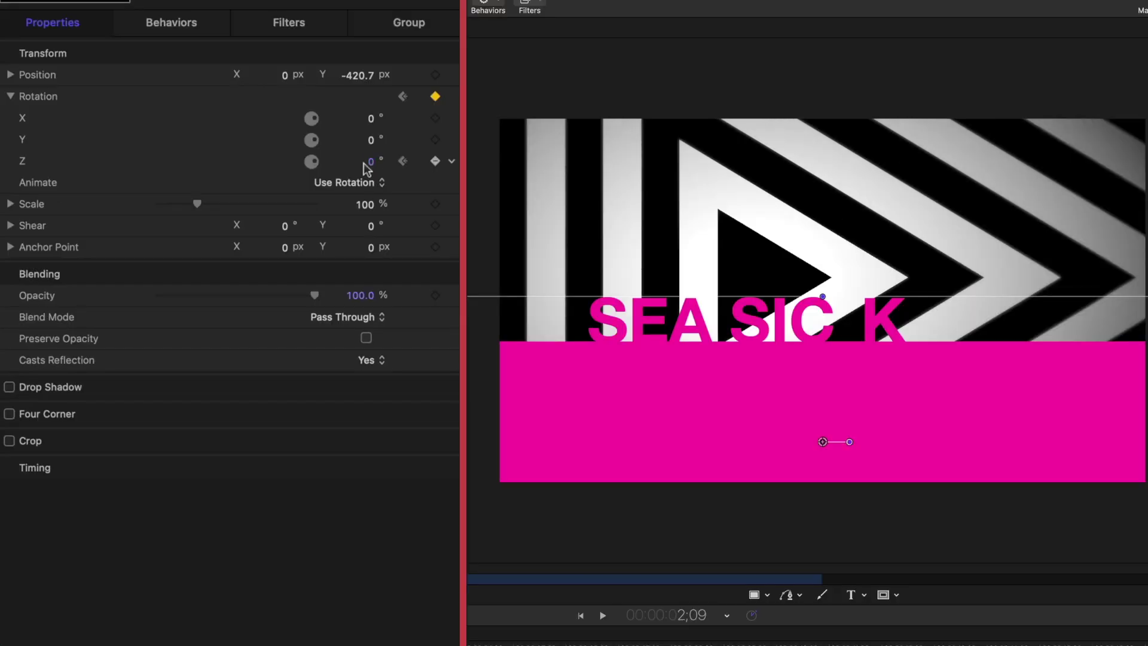
left_click_drag(371, 165, 401, 162)
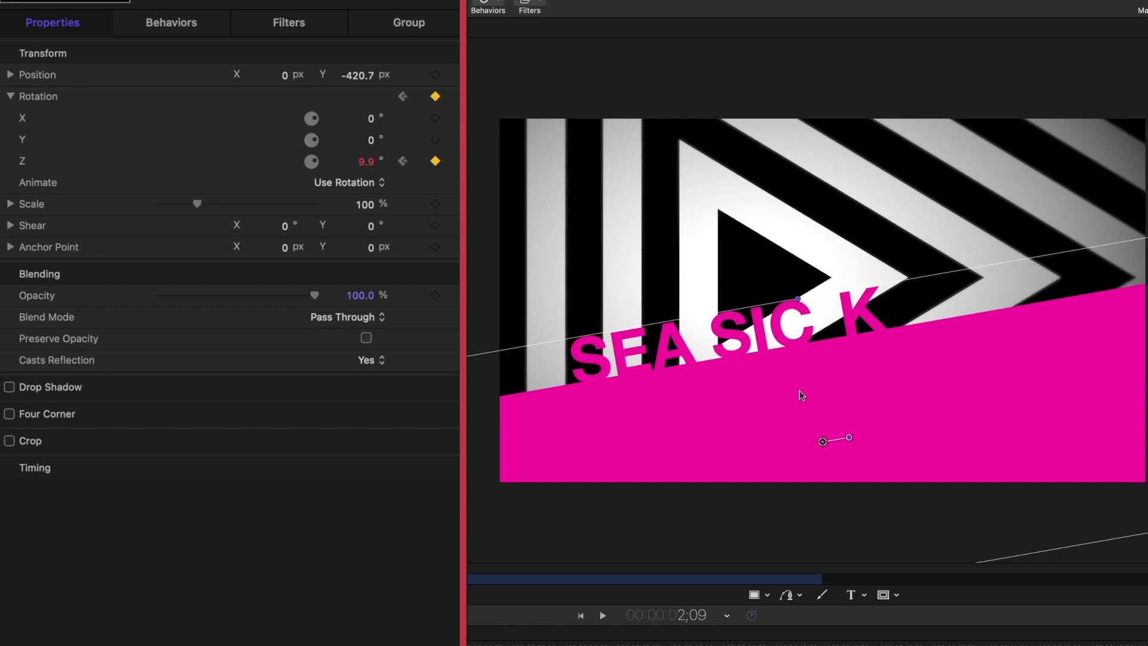
Step: Scrub to 1;21 and hide and redisplay the Keyframe Editor showing the group's Rotation Z curve
left_click_drag(539, 643, 517, 642)
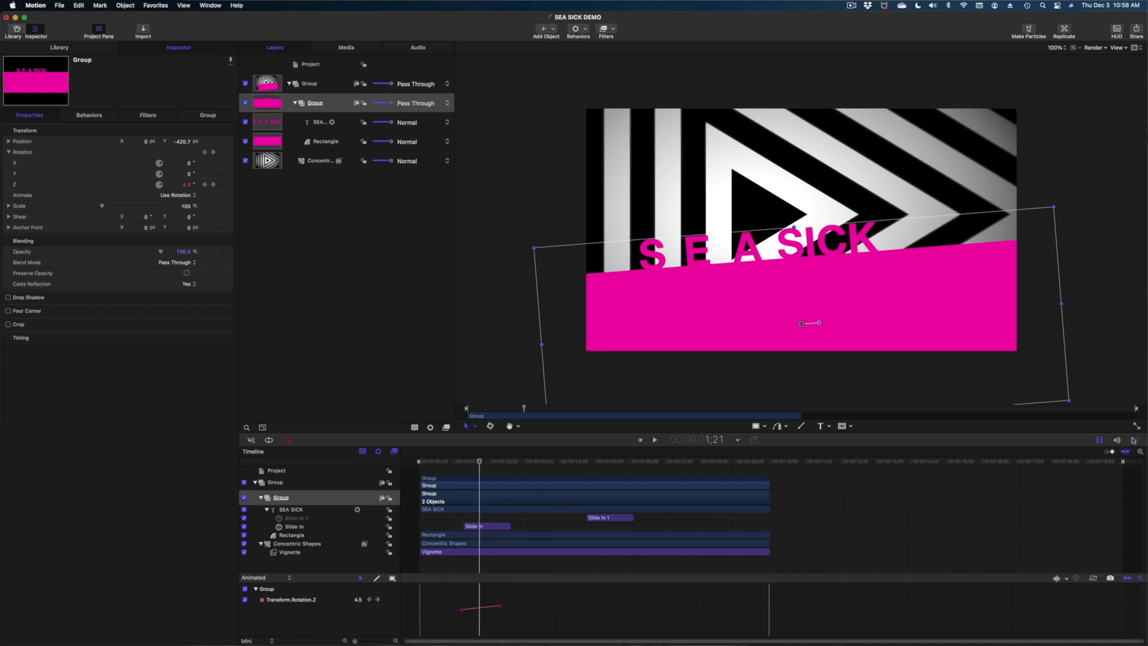
left_click(1136, 442)
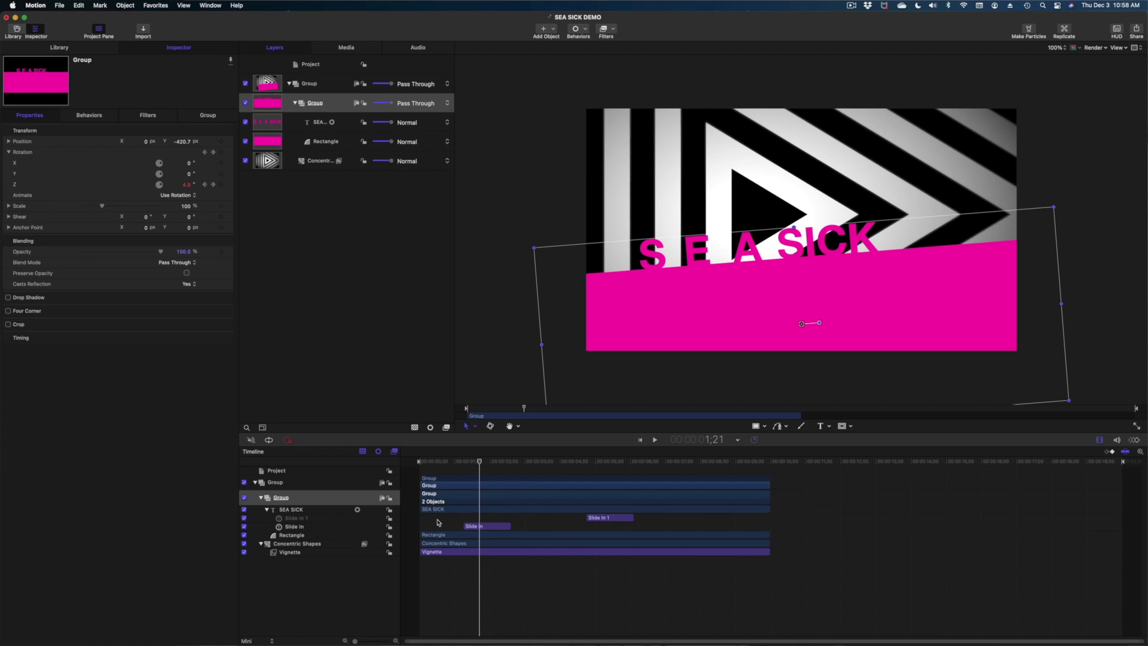
left_click(1137, 442)
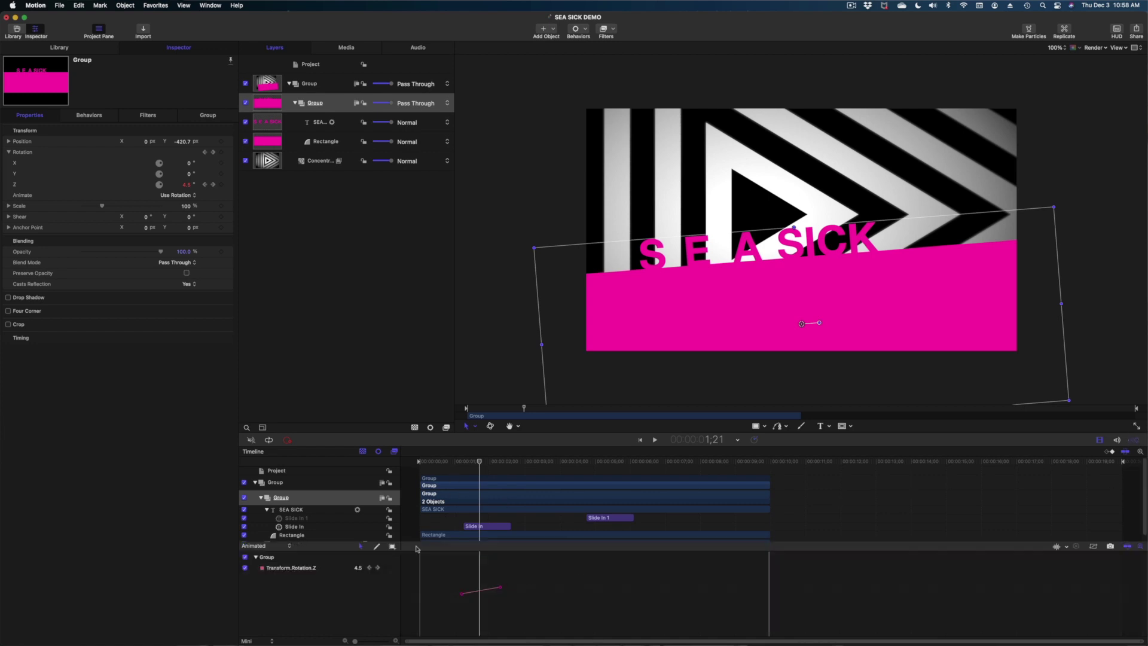
Step: Play the animation from before the first rotation keyframe to check the group's tilt against the sliding letters
left_click_drag(477, 461, 434, 479)
key("space")
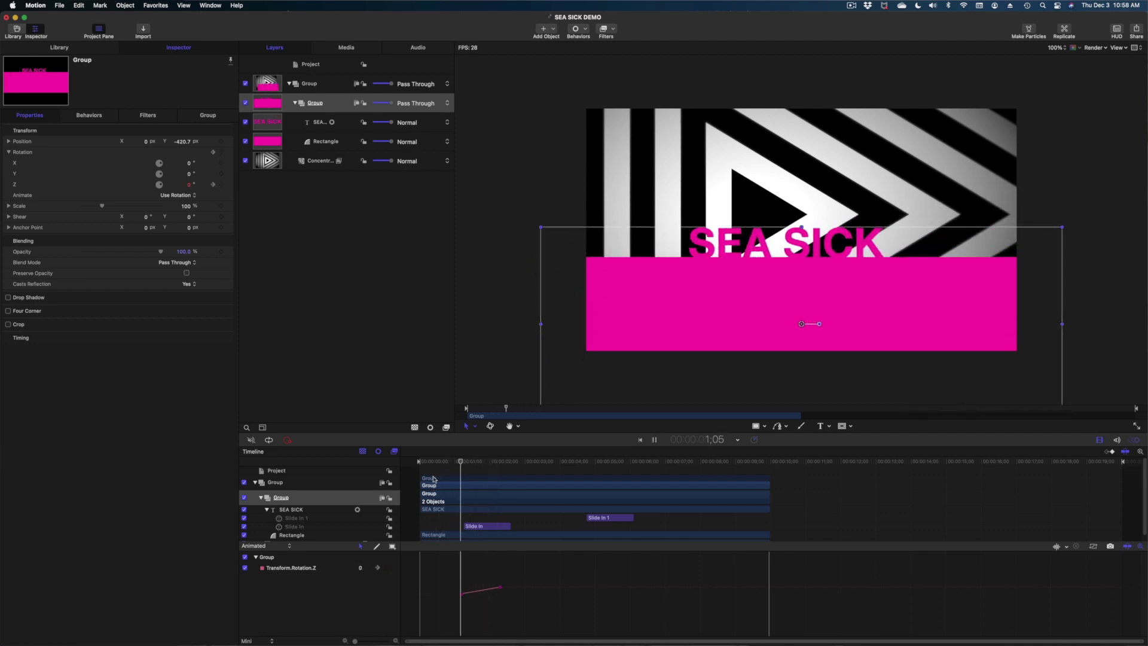
key("space")
left_click(448, 470)
key("space")
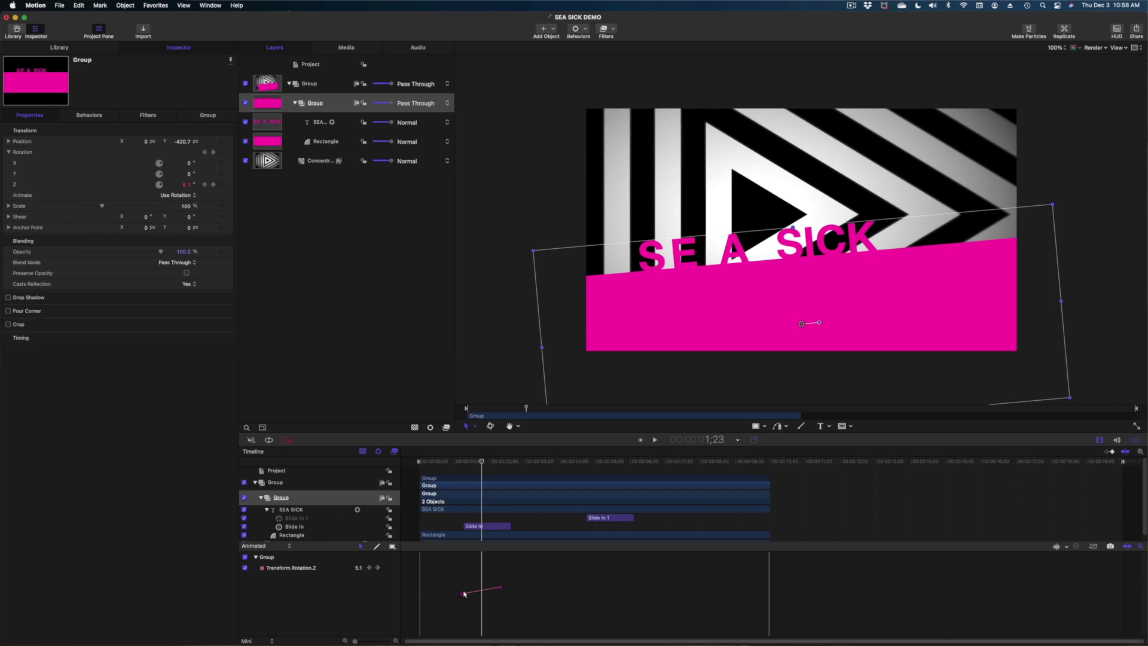
Step: Scrub to 1;06 and move the group's first Rotation Z keyframe earlier on the curve, to about frame 20, keeping its 0° value
left_click_drag(471, 463, 476, 491)
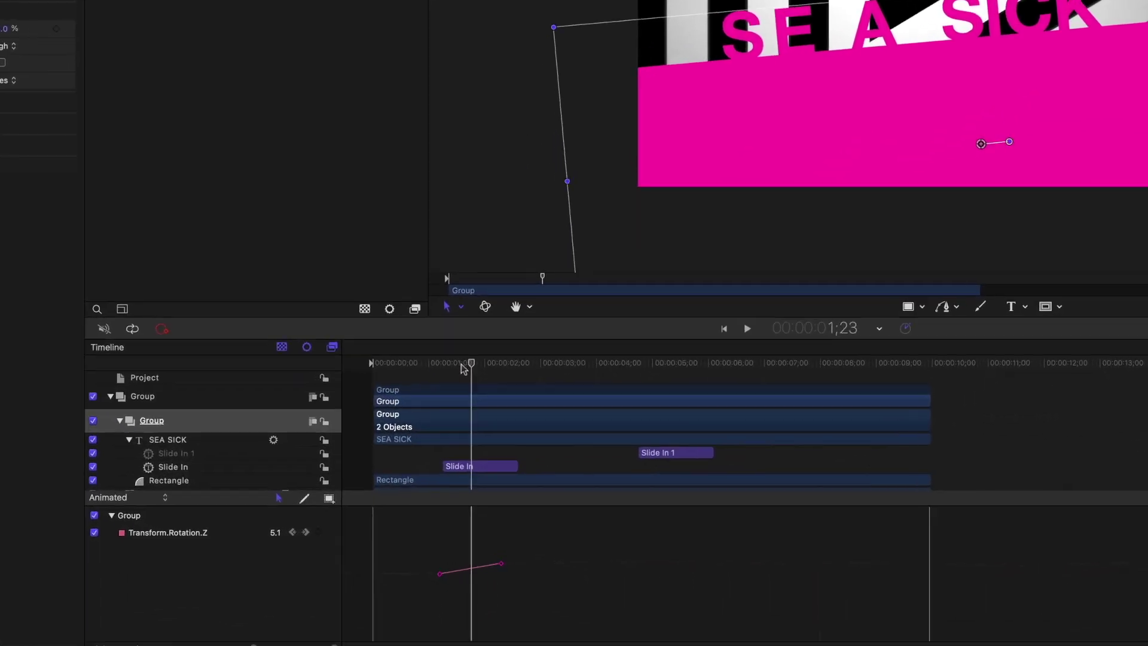
left_click_drag(482, 469, 463, 469)
mouse_move(417, 263)
left_mouse_down()
mouse_move(460, 253)
mouse_move(405, 260)
mouse_move(443, 231)
mouse_move(479, 234)
mouse_move(404, 249)
left_mouse_up()
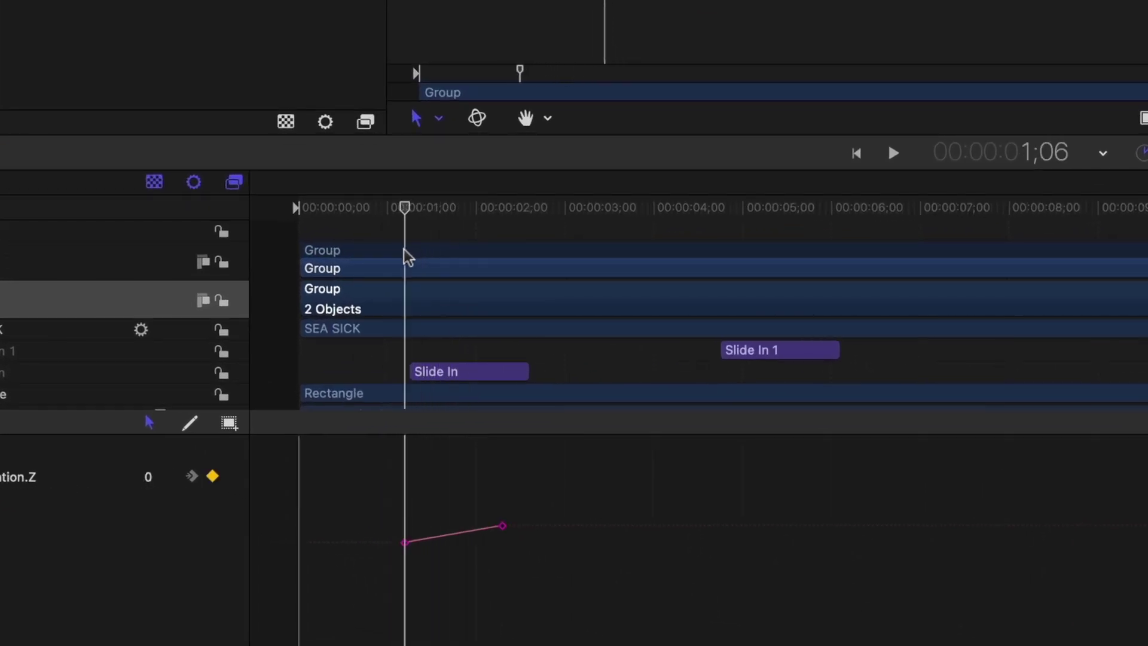
left_click(403, 542)
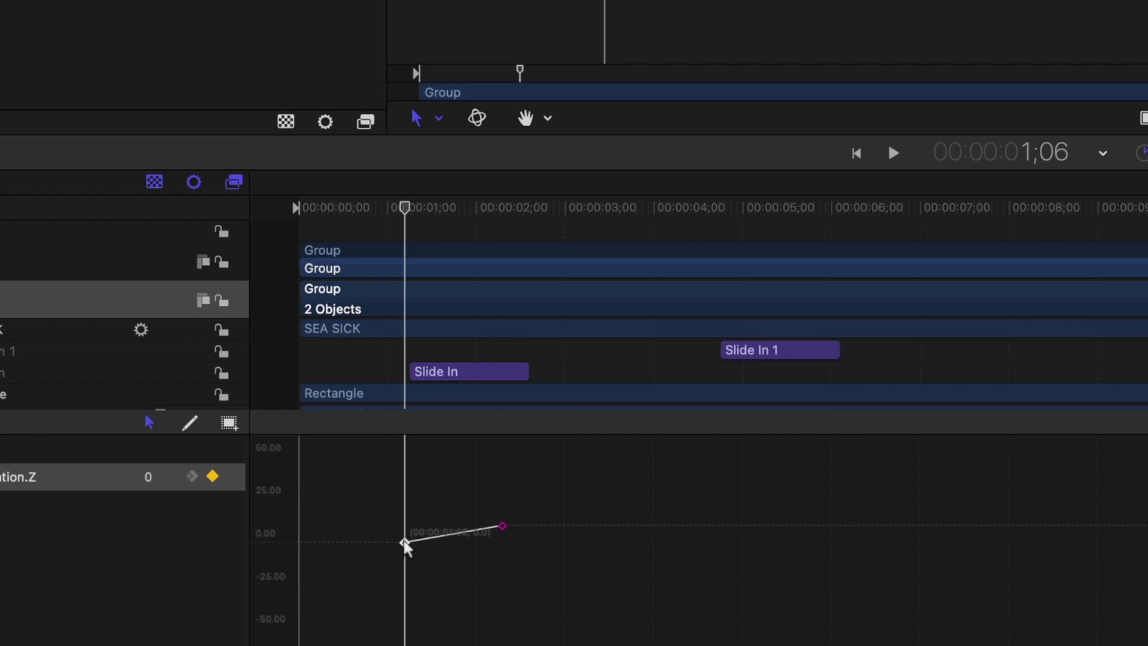
left_click_drag(405, 544, 372, 543)
left_click_drag(361, 542, 357, 542)
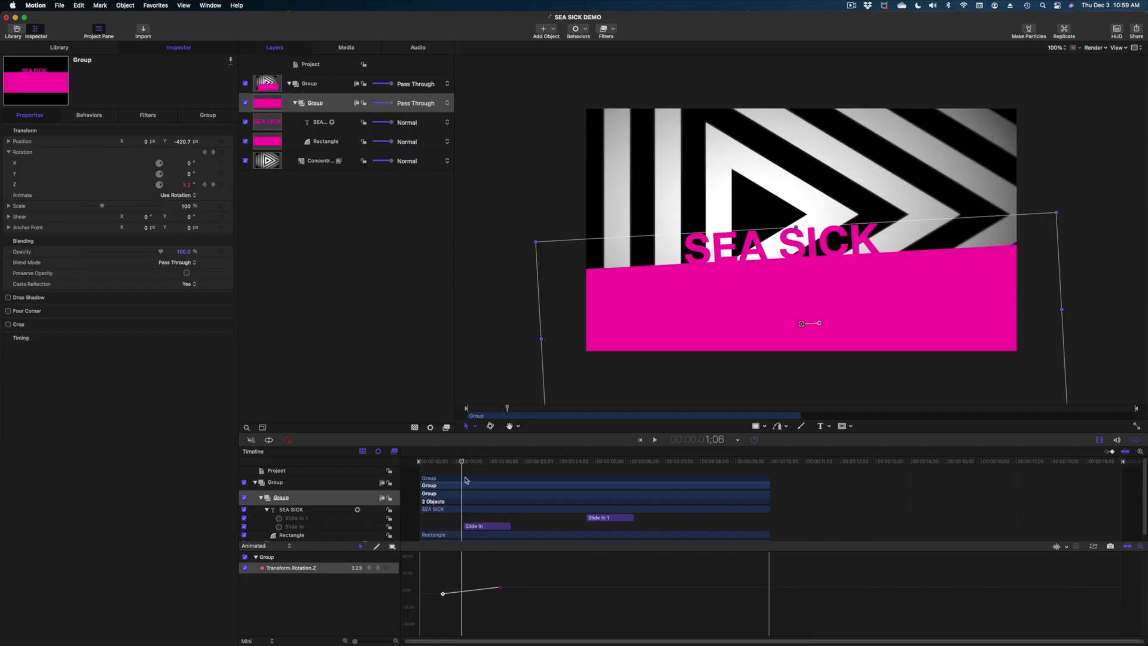
Step: Go to frame 20, try raising the first Rotation Z keyframe's value on the curve, and undo the change
left_click_drag(464, 460, 444, 478)
key("Right")
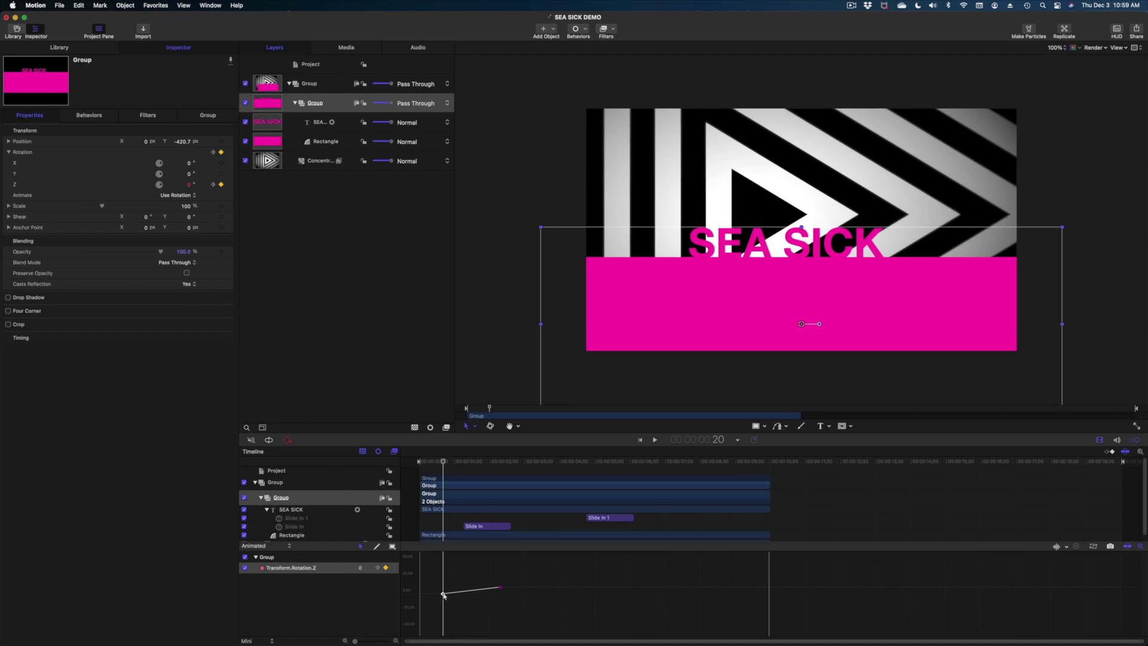
left_click_drag(443, 595, 443, 586)
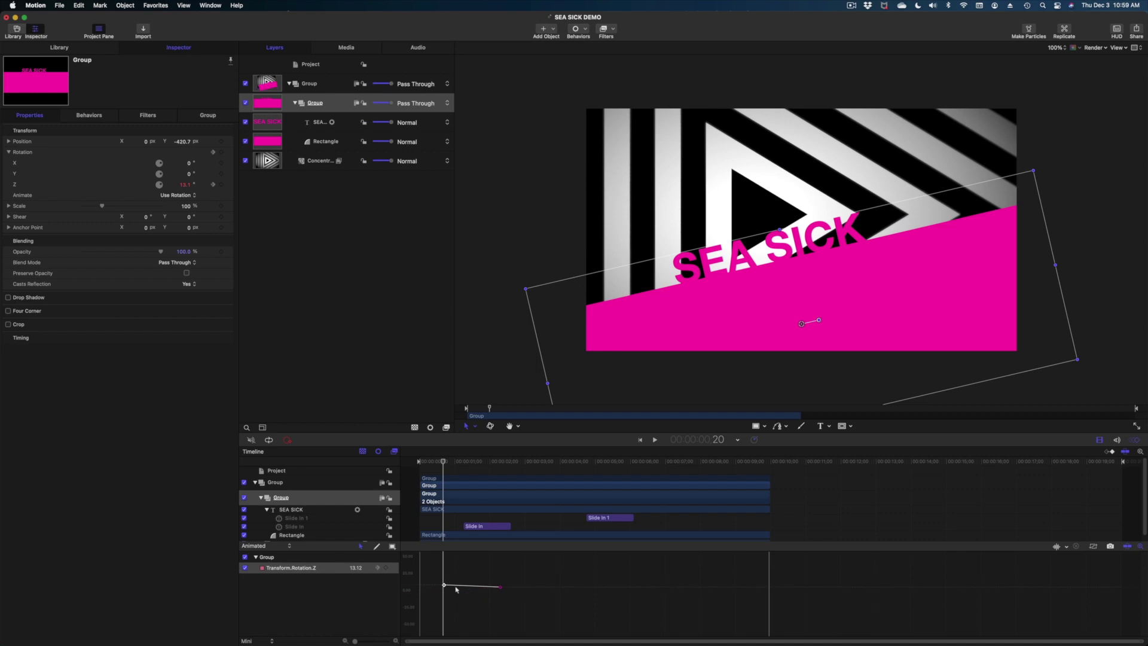
key("super+z")
Step: Play the animation from the start to check the earlier group tilt against the sliding letters
left_click_drag(439, 464, 474, 476)
key("Home")
key("space")
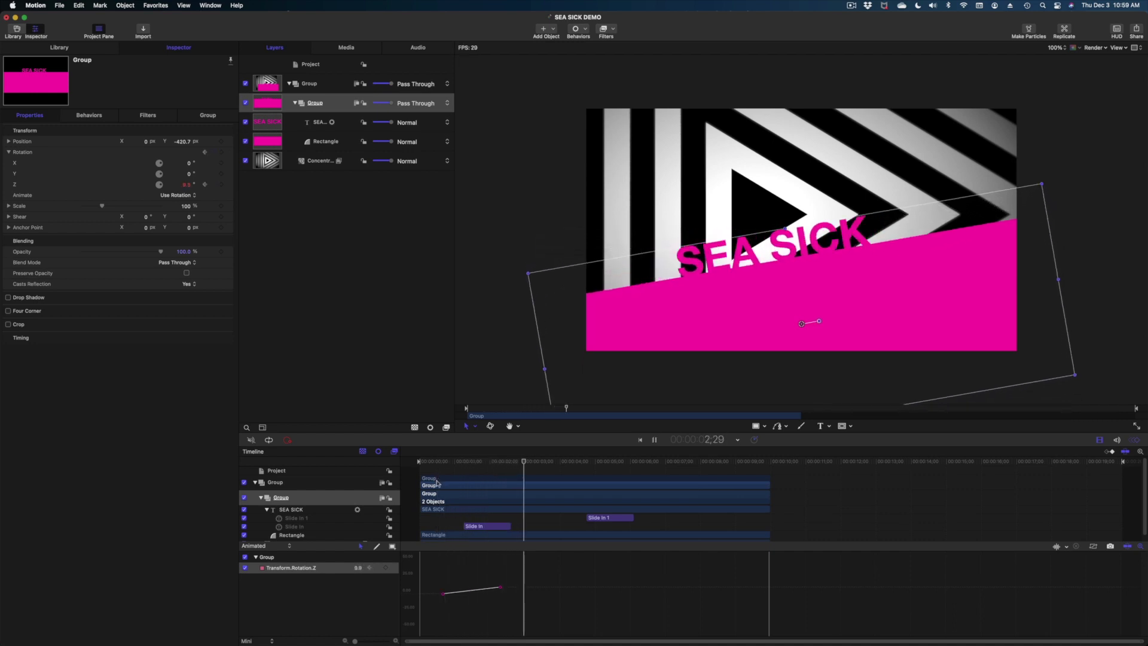
key("space")
left_click_drag(466, 465, 441, 468)
key("space")
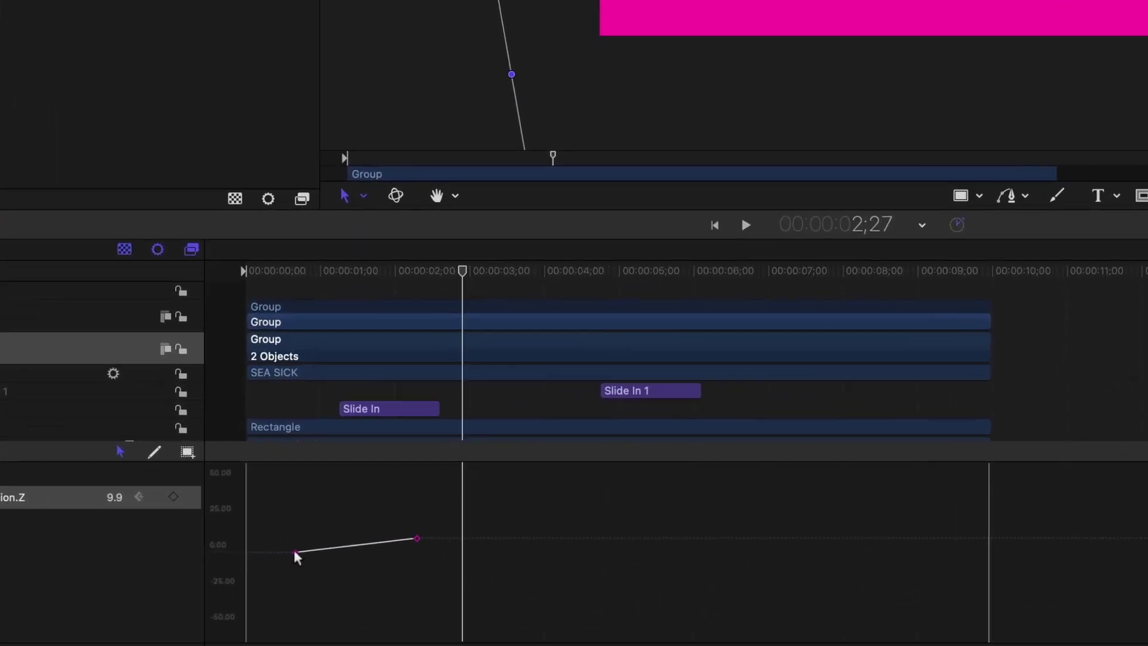
Step: Apply Ease Both to the first and second Rotation Z keyframes of the nested group
right_click(296, 552)
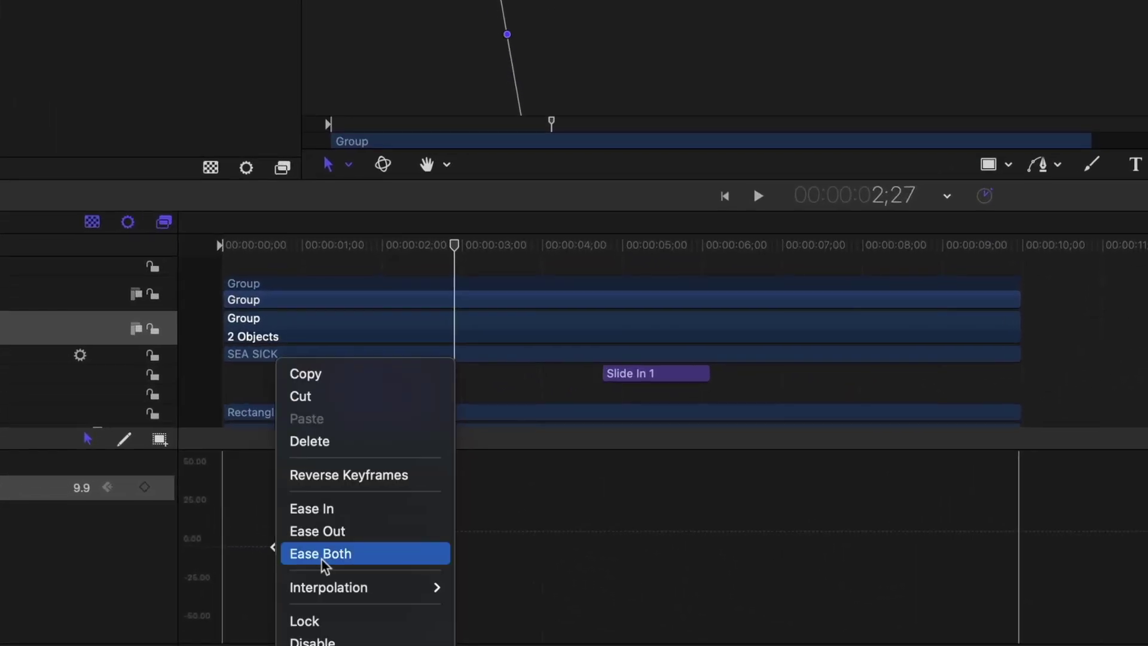
left_click(322, 554)
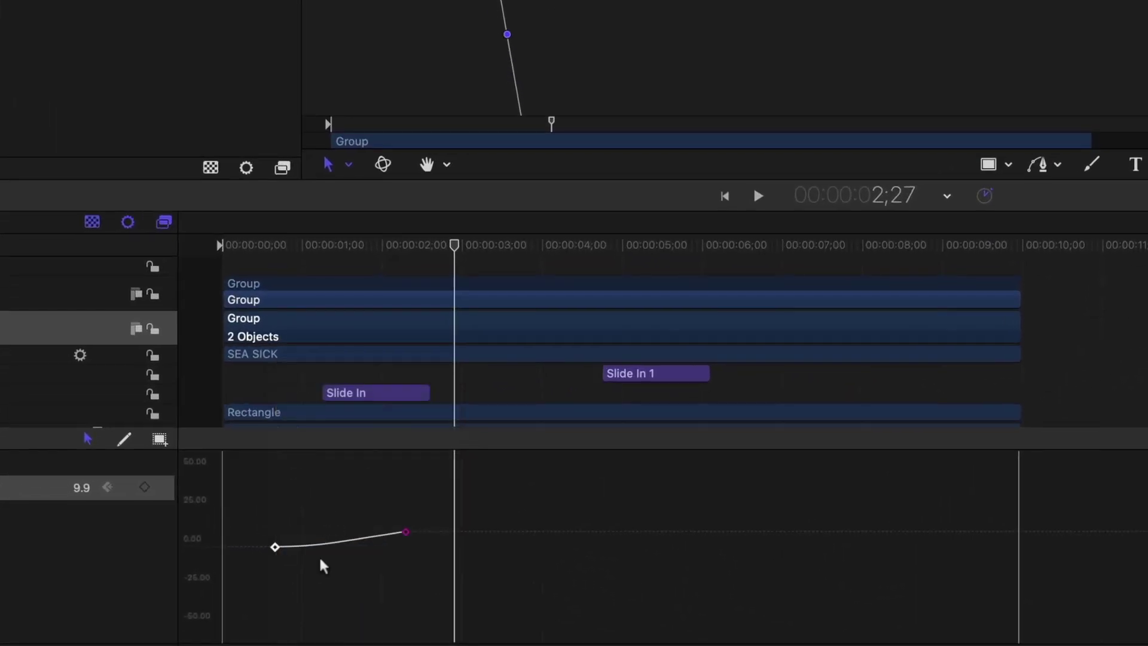
right_click(409, 534)
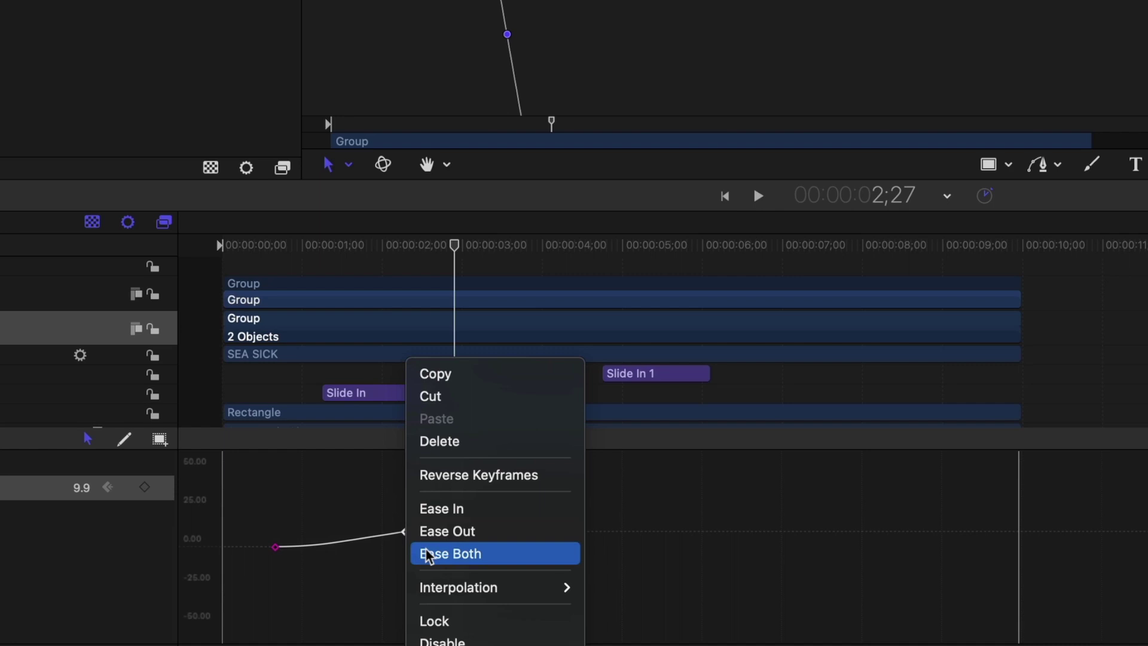
left_click(426, 550)
Step: Play forward to 4;15, just before Slide In 1, and add a Rotation Z keyframe holding the group at 9.9°
key("space")
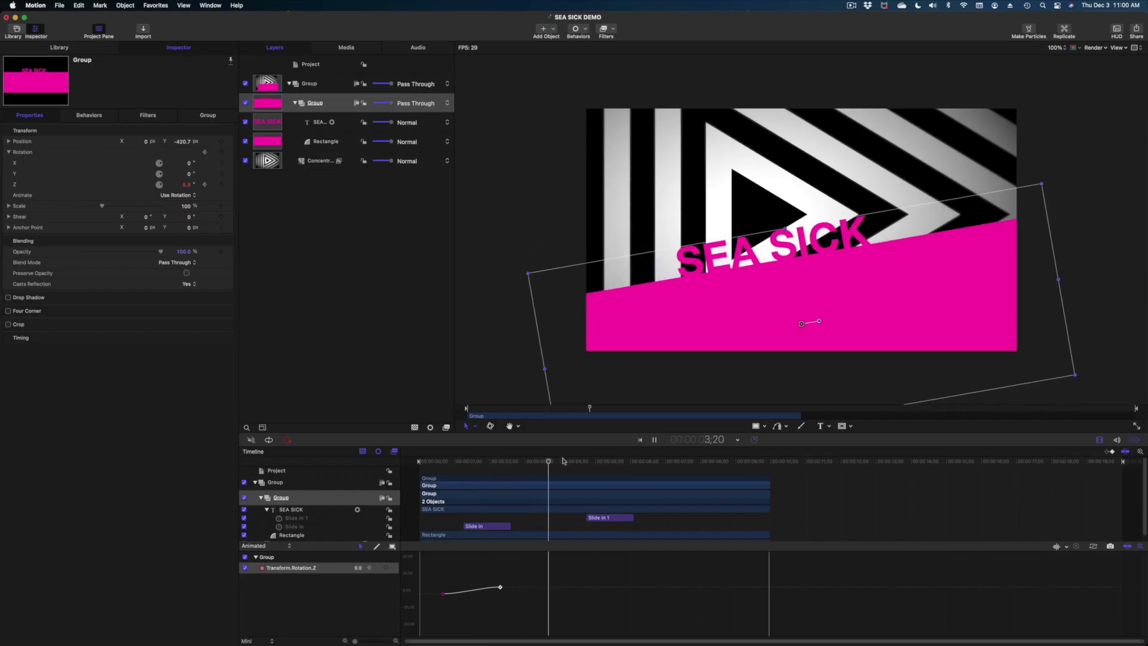
key("space")
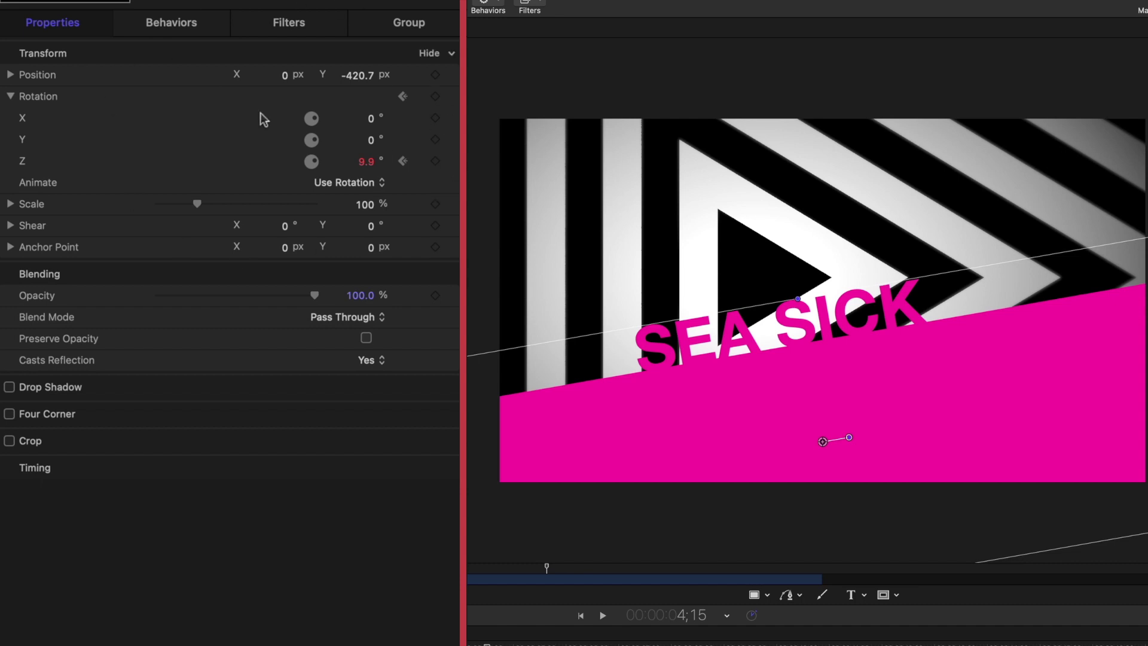
left_click(435, 160)
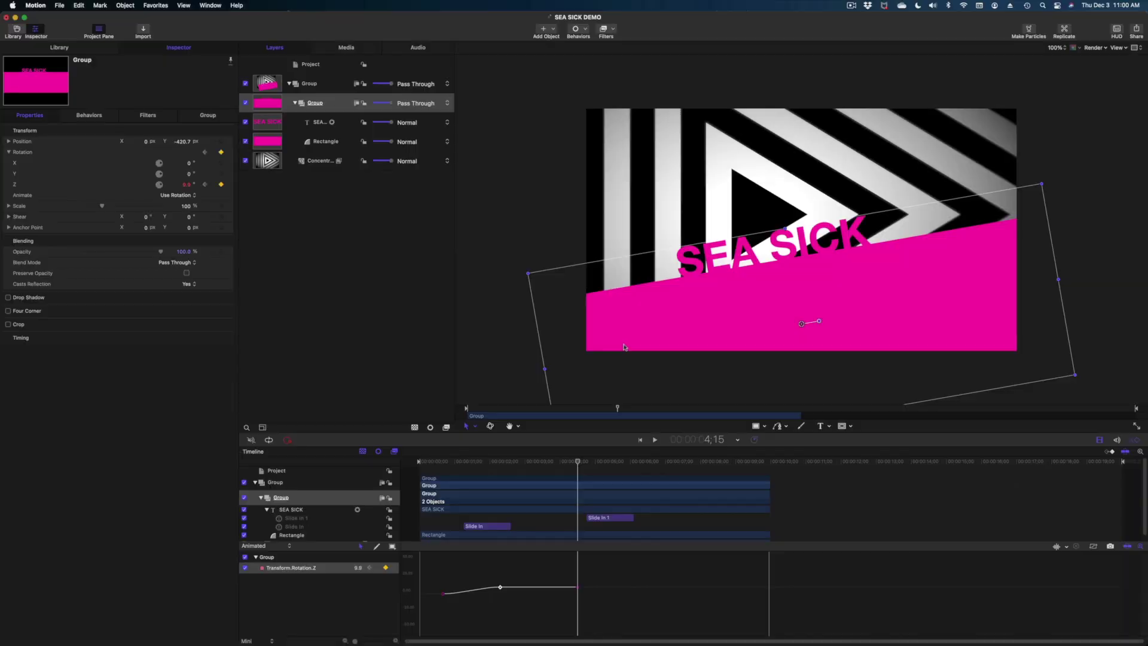
Step: Play forward to 6;06, after Slide In 1, and lower the group's Rotation Z to a negative angle for the opposite tilt
key("space")
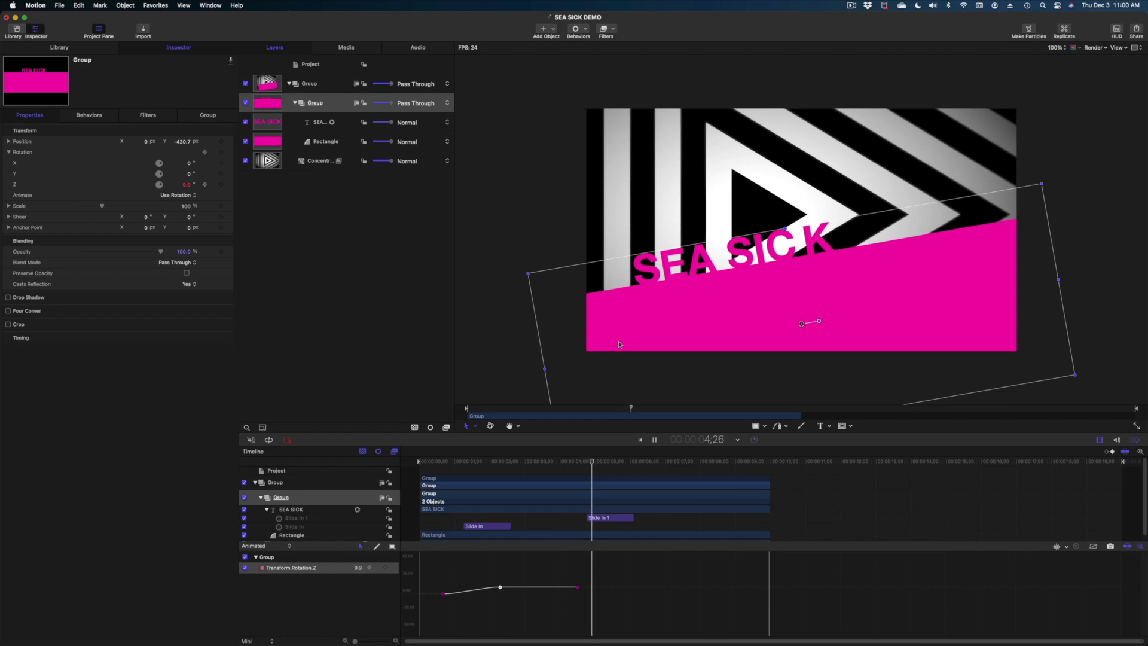
key("space")
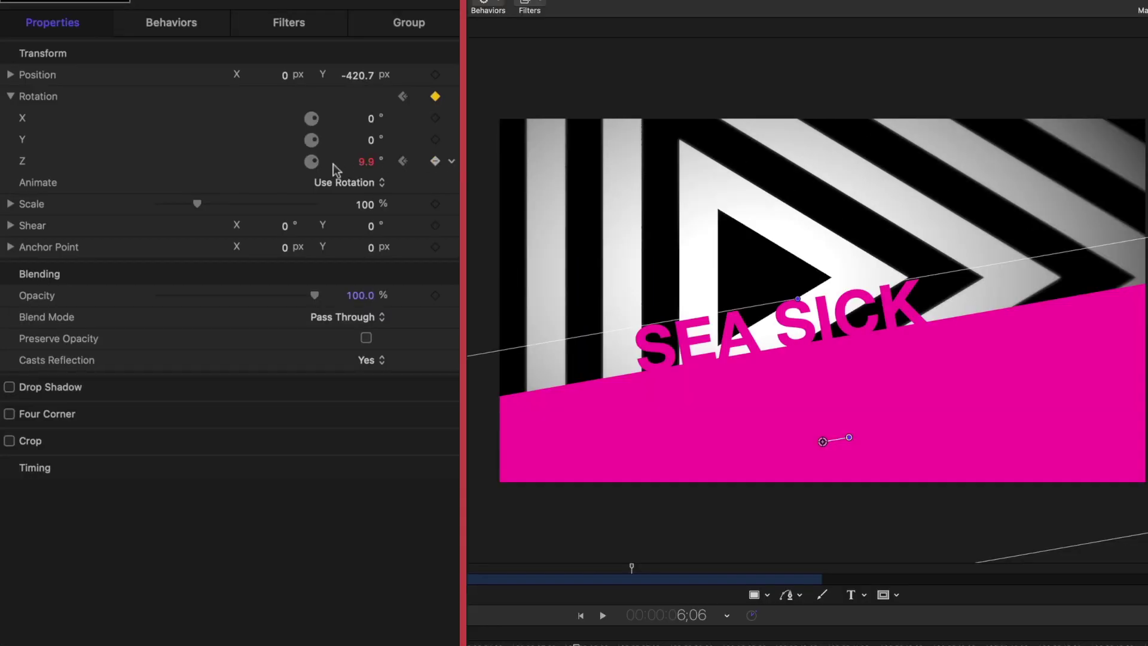
left_click_drag(365, 165, 355, 165)
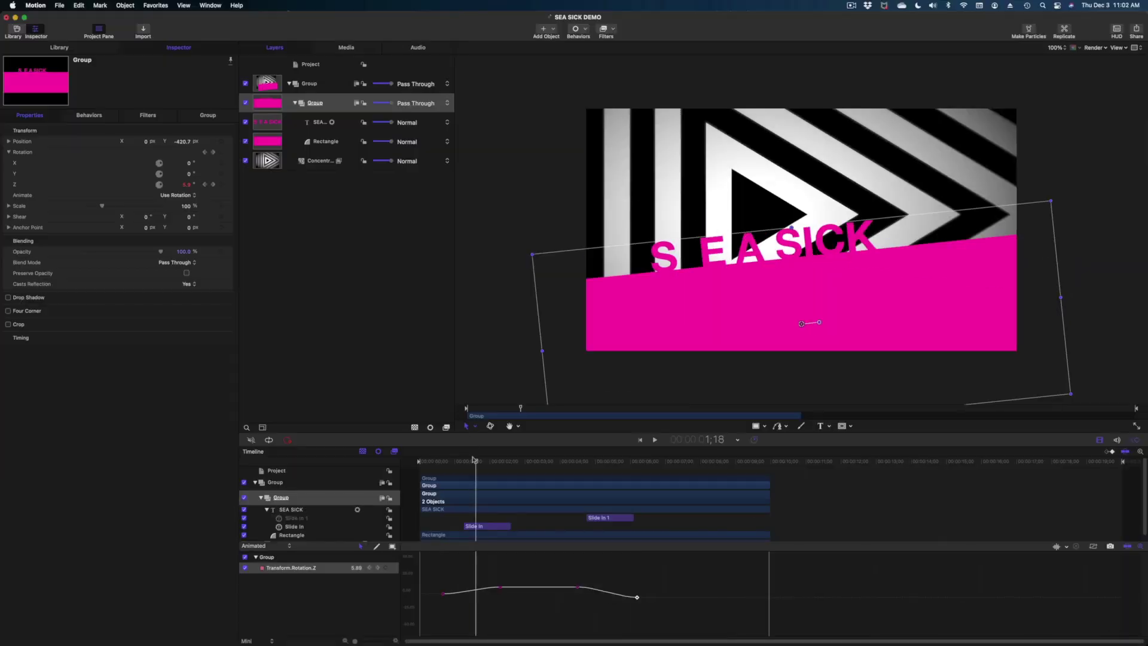
Step: Play the animation from the start and scrub around the end of the first Slide In to examine the letters' position
left_click_drag(474, 462, 405, 466)
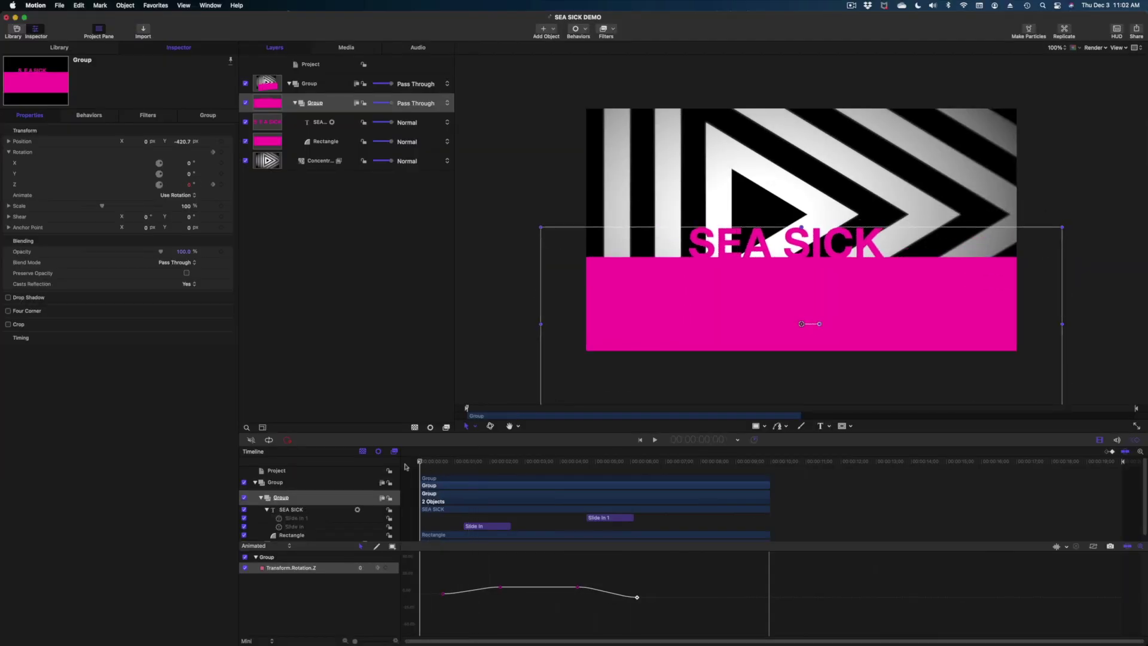
key("space")
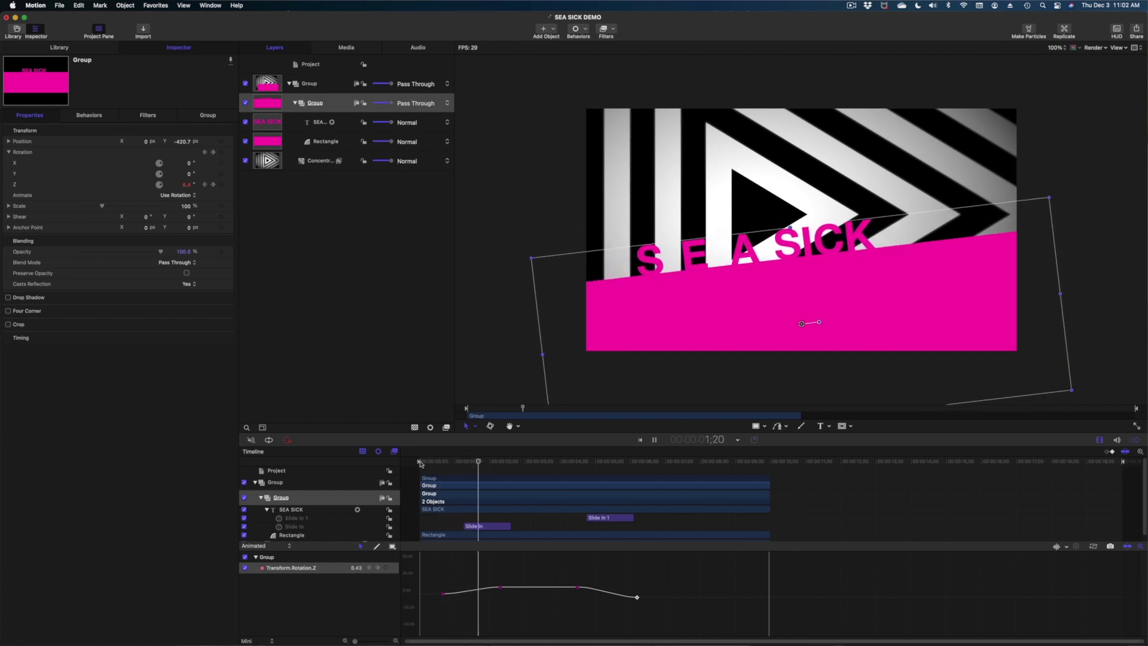
key("space")
left_click(515, 461)
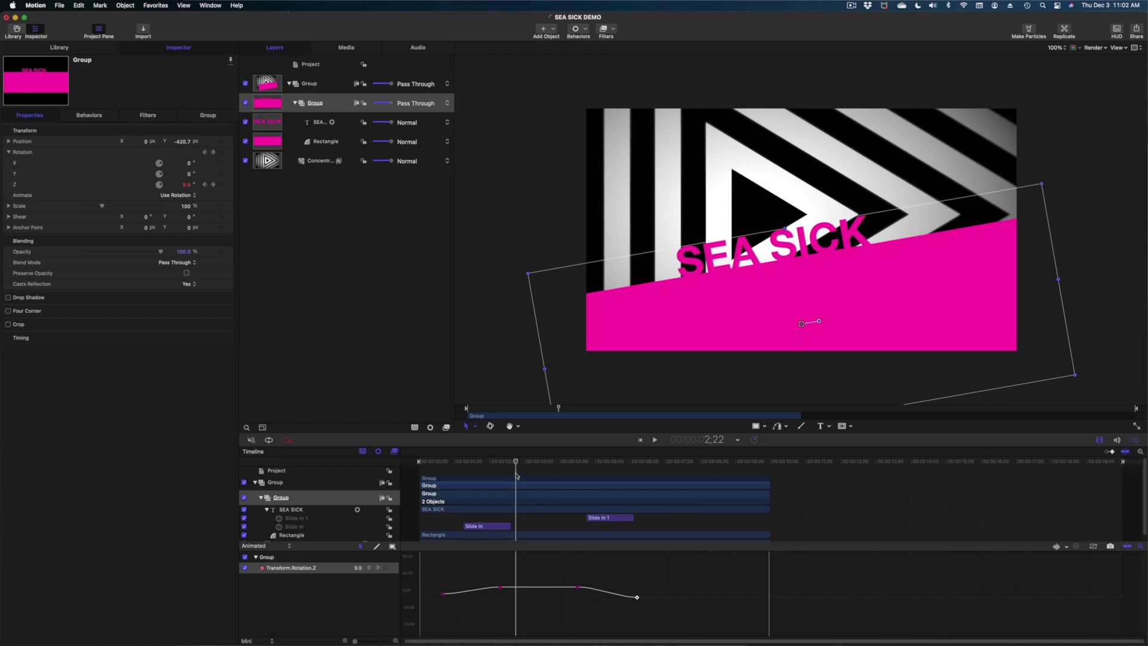
mouse_move(515, 464)
left_mouse_down()
mouse_move(496, 467)
mouse_move(522, 471)
mouse_move(472, 474)
mouse_move(512, 477)
left_mouse_up()
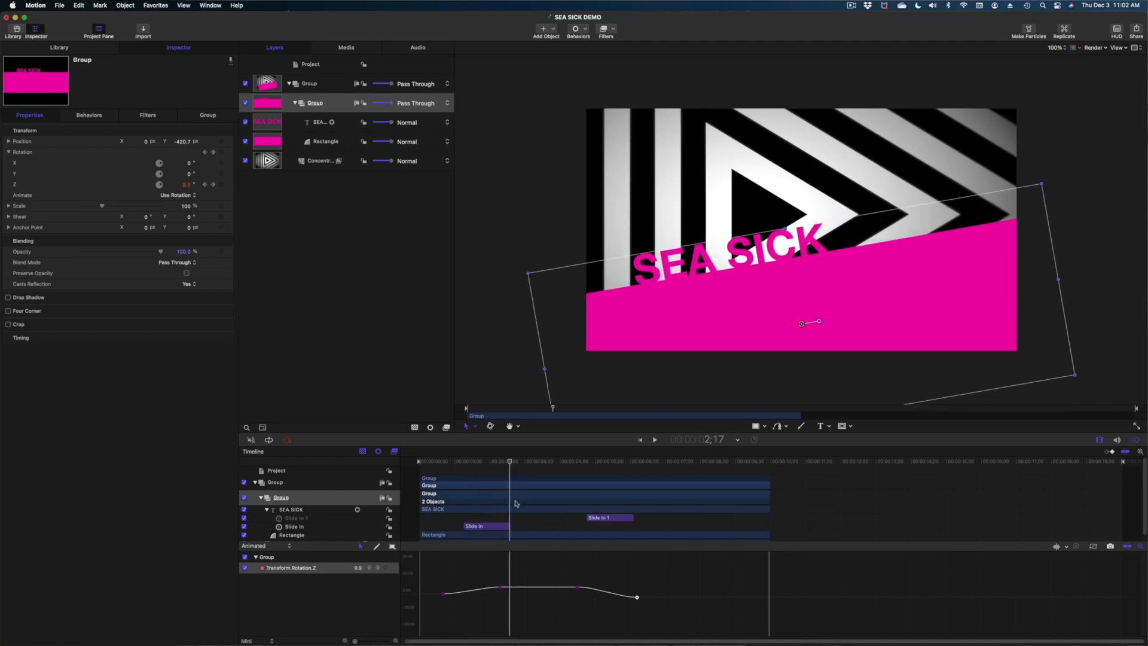
Step: Split the SEA SICK text layer at 2;18, right after the first Slide In behavior ends
left_click(446, 510)
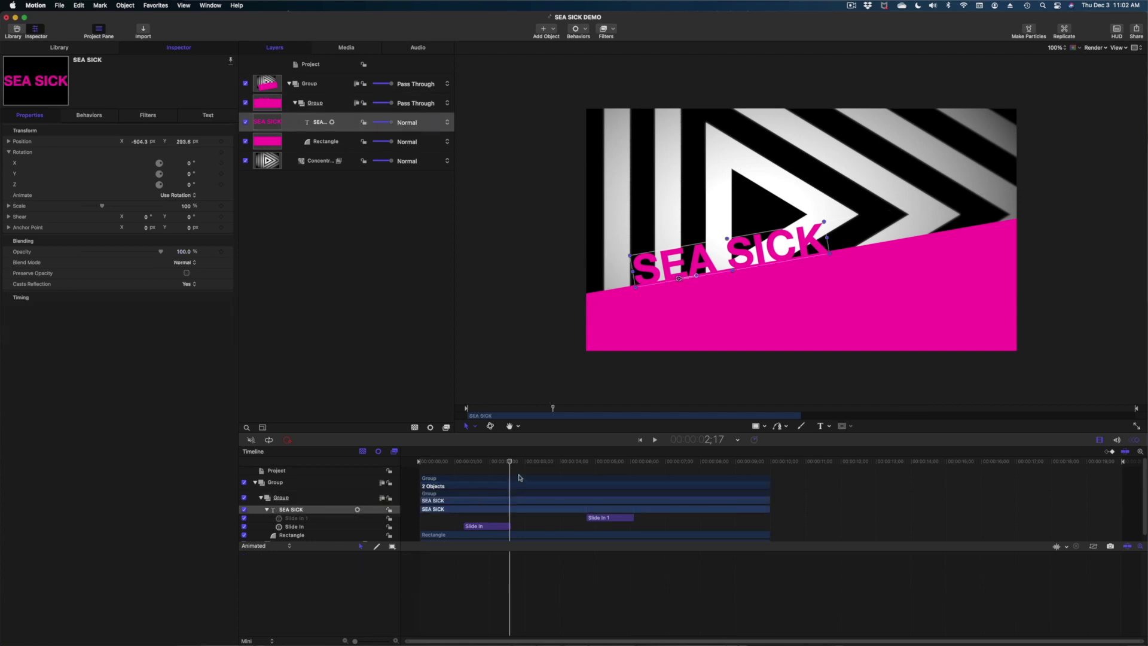
left_click_drag(512, 466, 511, 465)
left_click_drag(348, 641, 374, 641)
left_click_drag(509, 465, 510, 466)
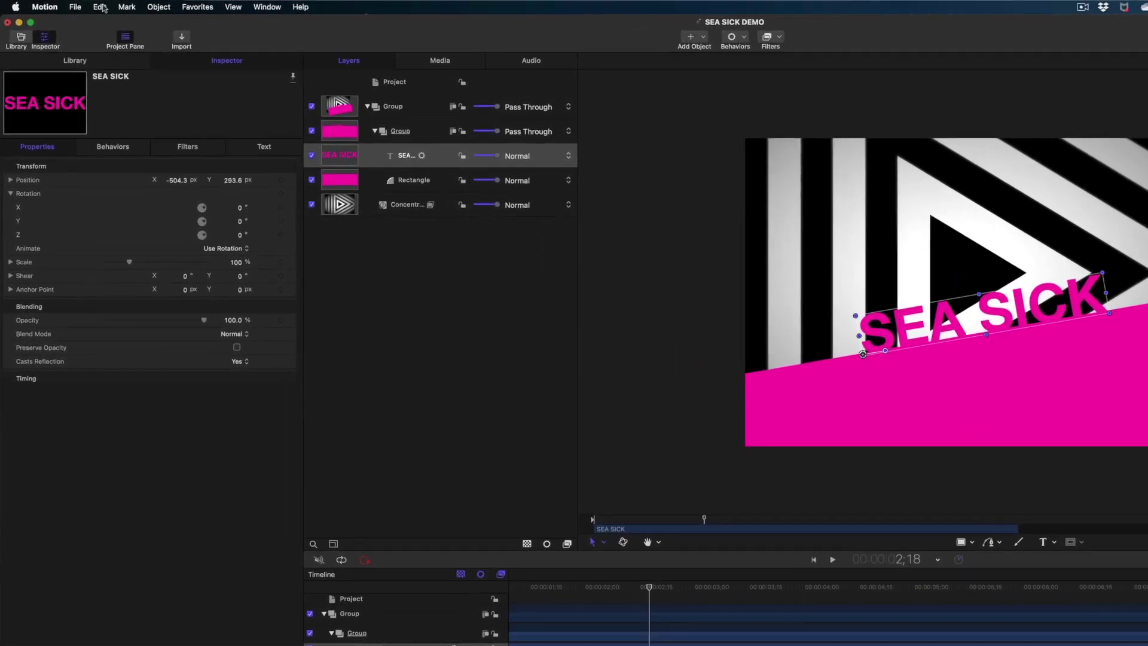
left_click(79, 7)
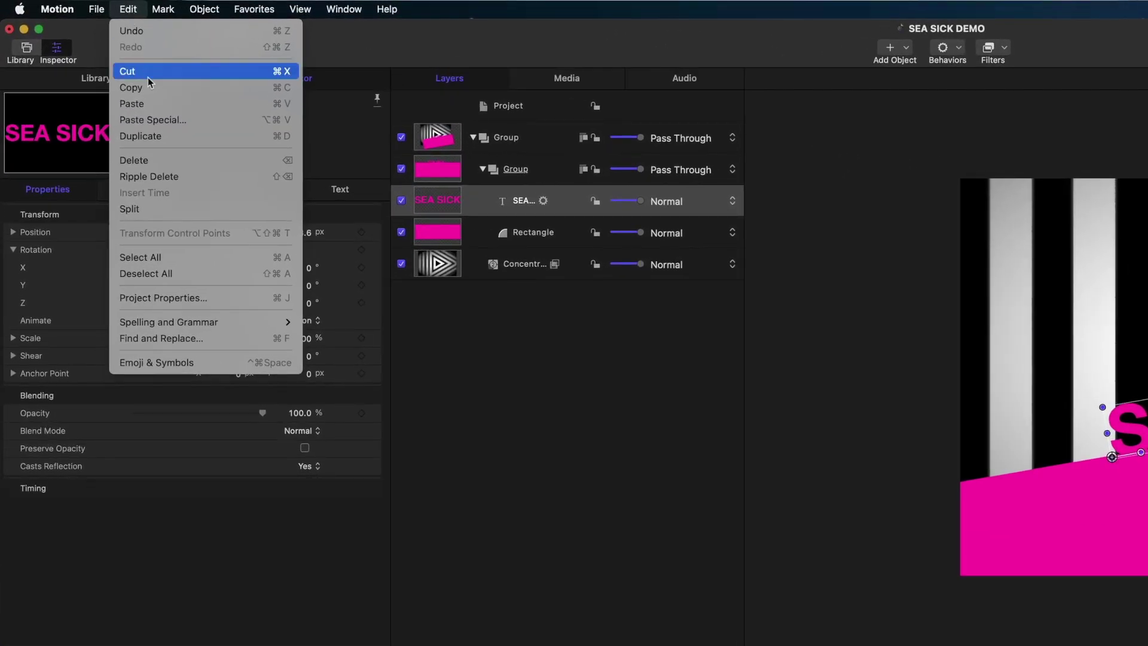
left_click(176, 212)
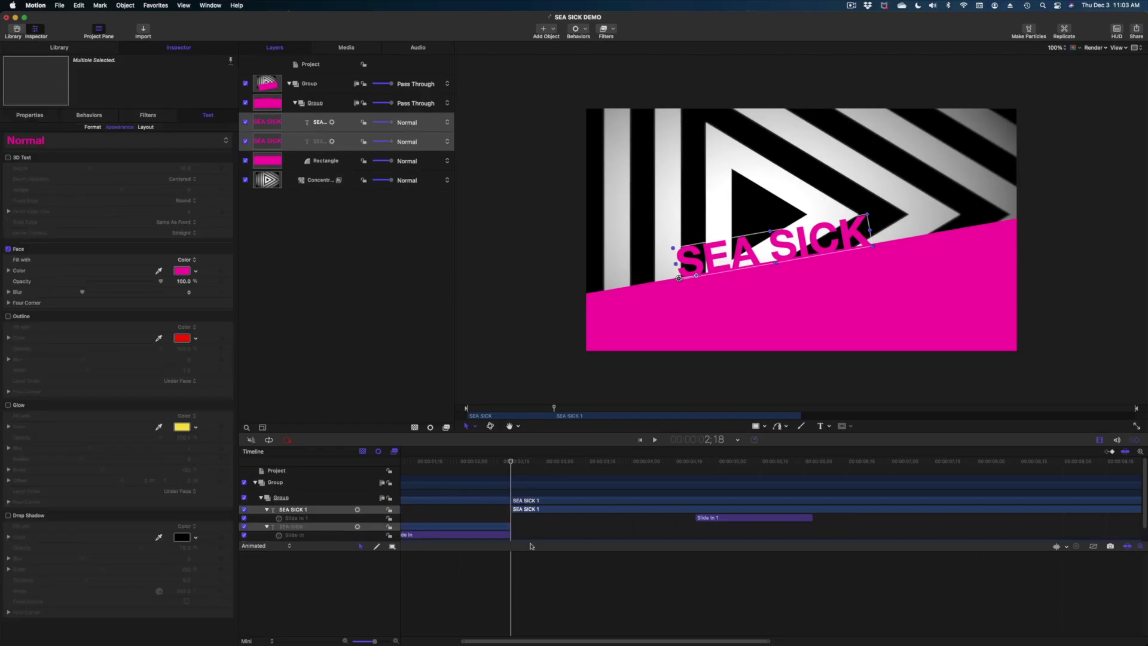
left_click_drag(374, 641, 357, 642)
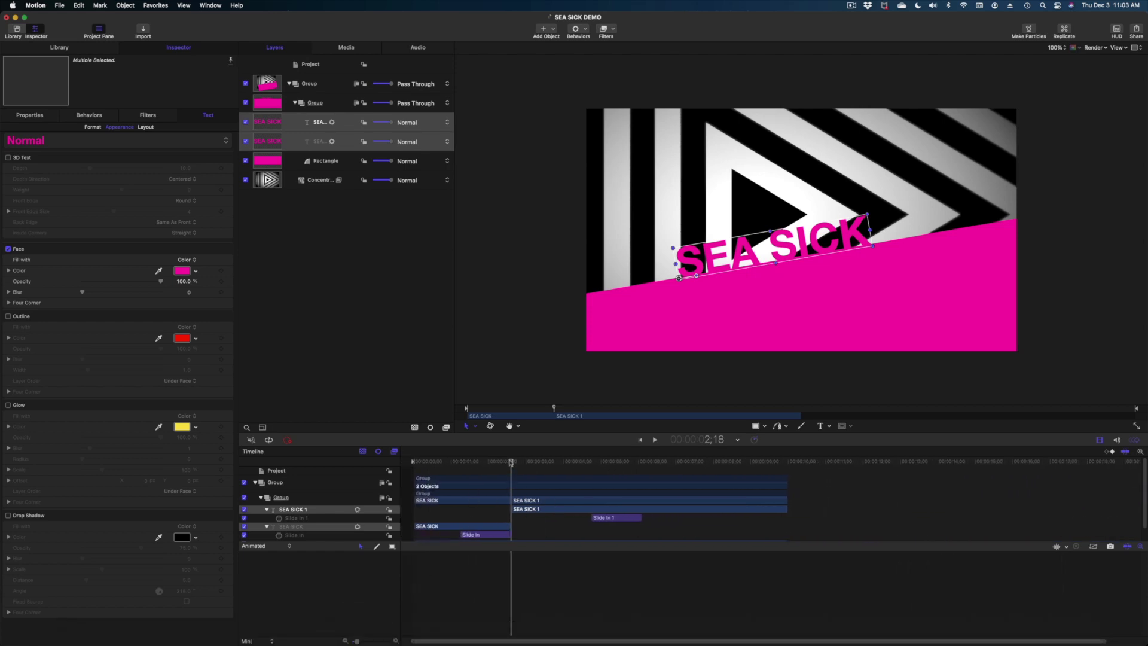
Step: Scrub around the cut between the two SEA SICK segments to examine how they meet
left_click_drag(511, 463, 532, 462)
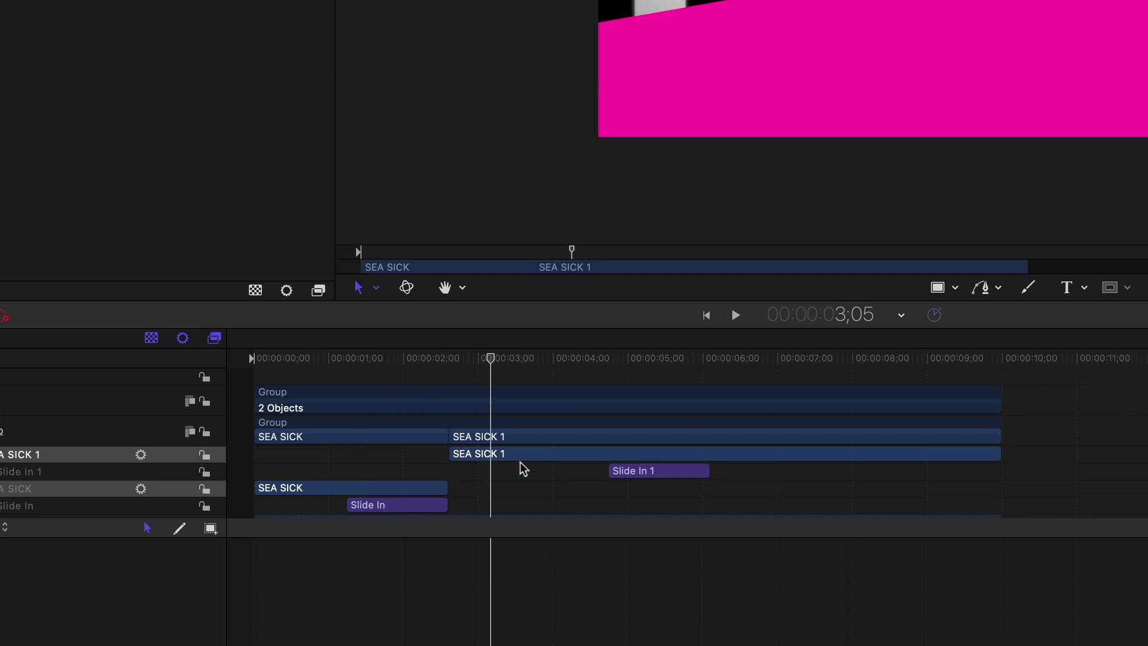
mouse_move(459, 359)
left_mouse_down()
mouse_move(398, 359)
mouse_move(464, 359)
left_mouse_up()
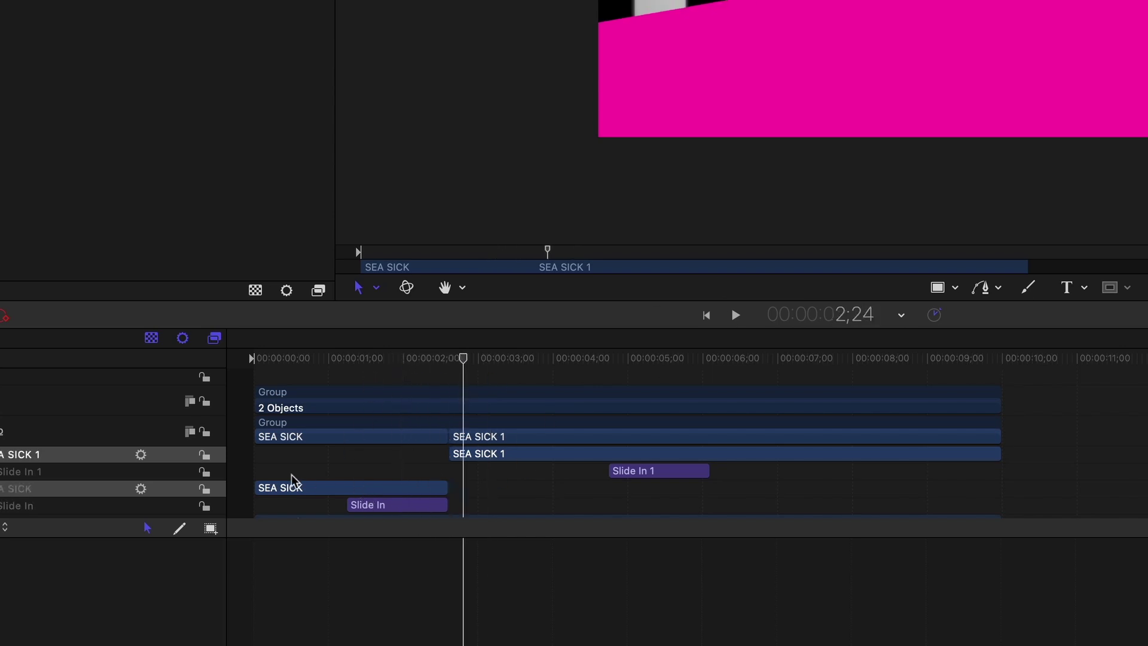
mouse_move(459, 367)
left_mouse_down()
mouse_move(425, 366)
mouse_move(452, 367)
left_mouse_up()
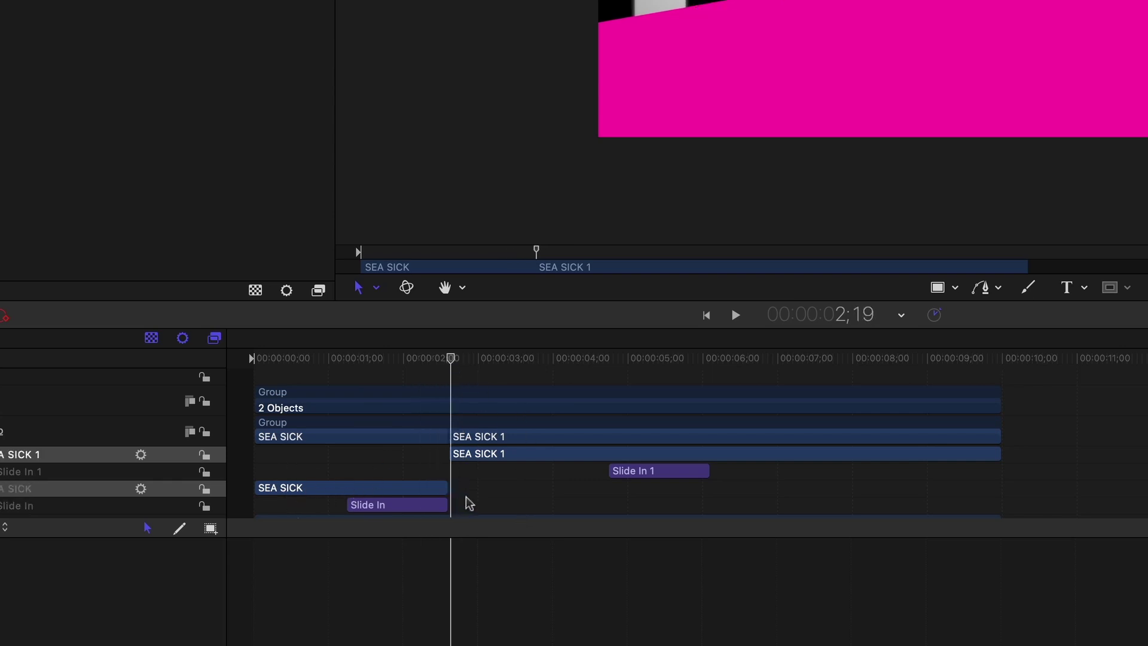
Step: Select only the second text segment, SEA SICK 1, set its face color to bright green, and scrub across the split to check it
left_click(494, 501)
left_click(482, 460)
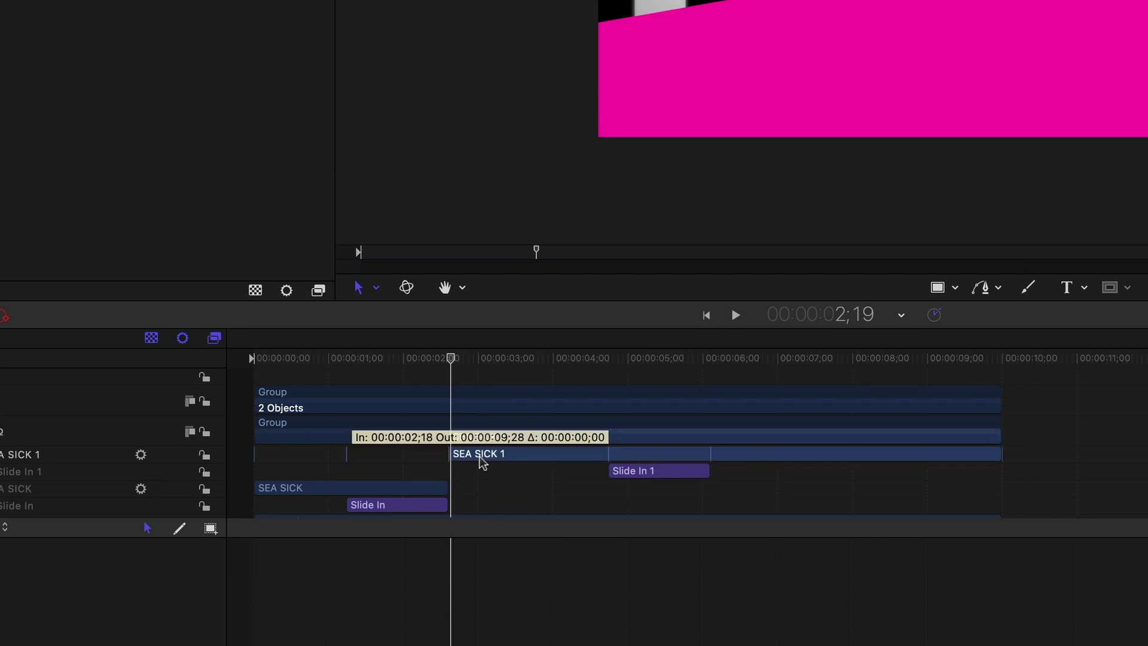
left_click_drag(443, 359, 461, 386)
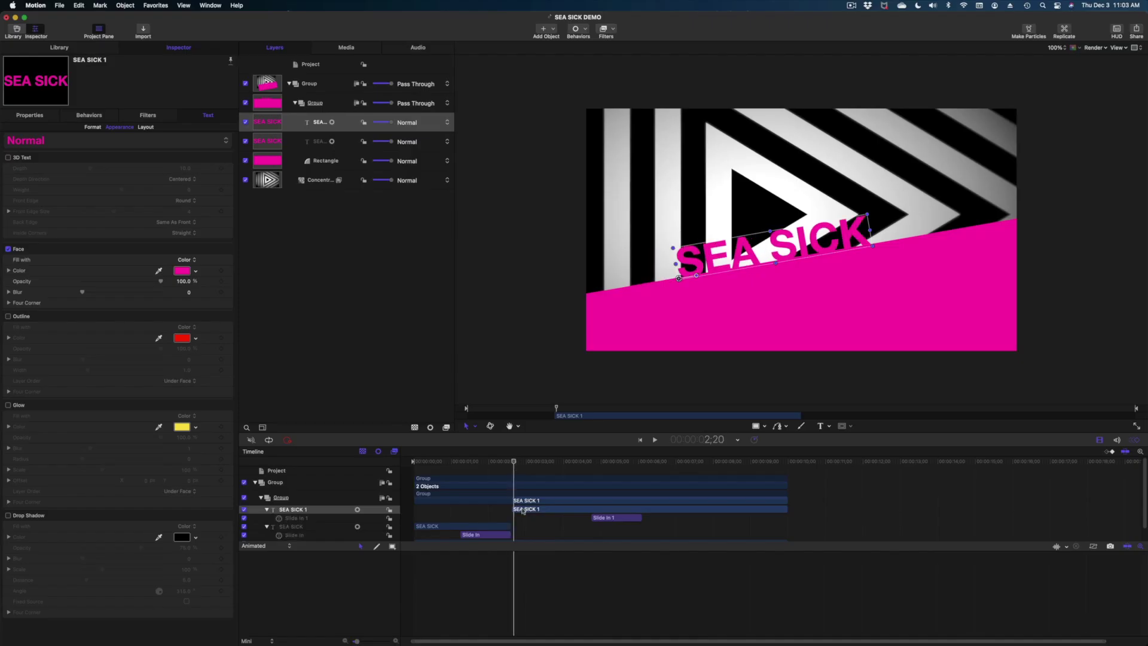
left_click_drag(515, 462, 518, 462)
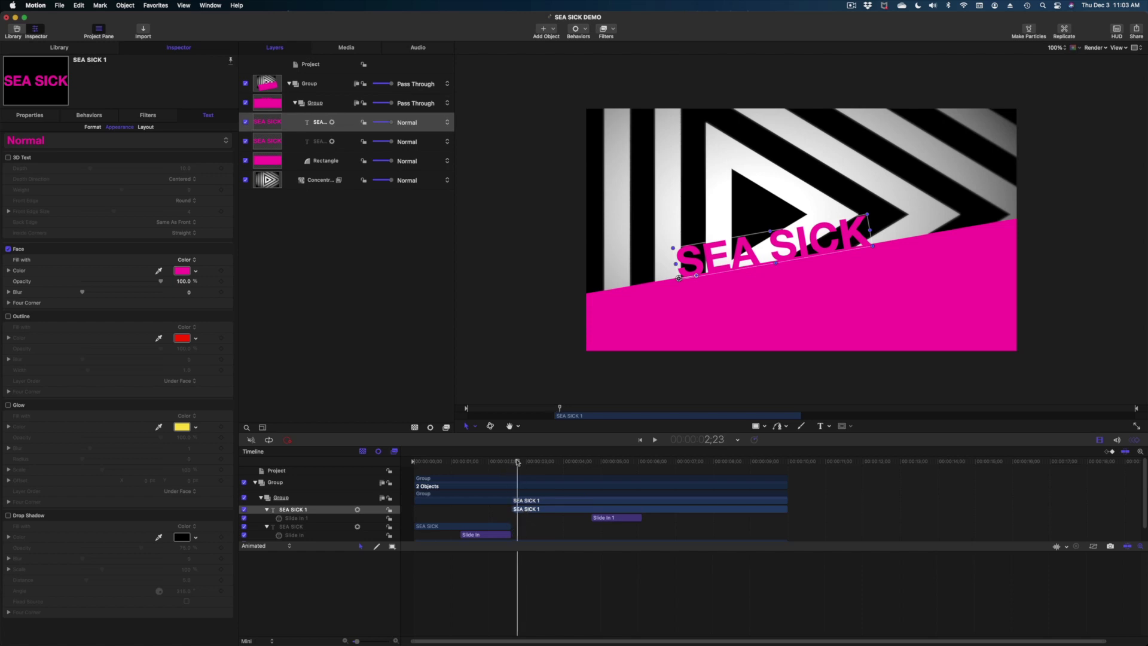
left_click(184, 273)
left_click_drag(396, 295, 372, 255)
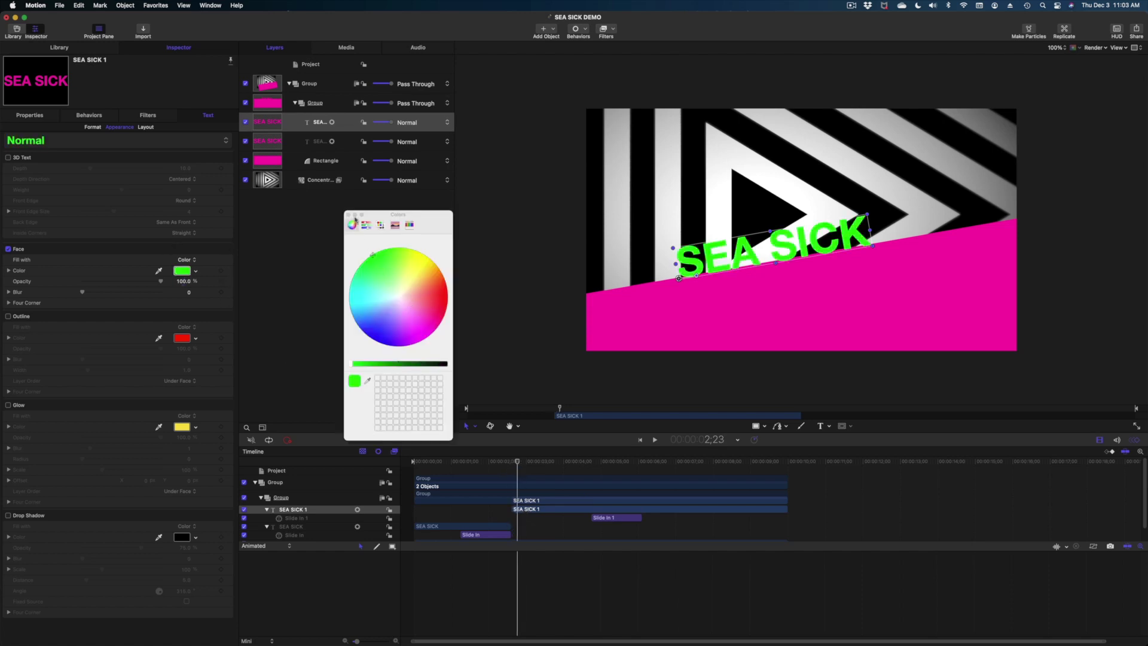
left_click(348, 215)
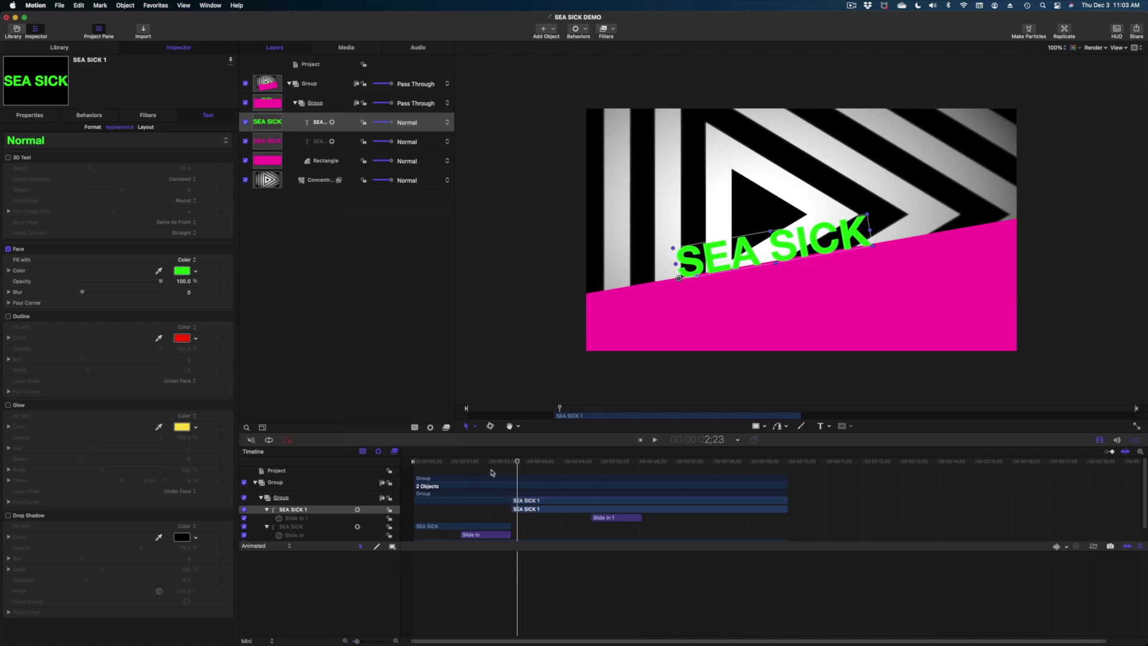
left_click_drag(499, 459, 525, 465)
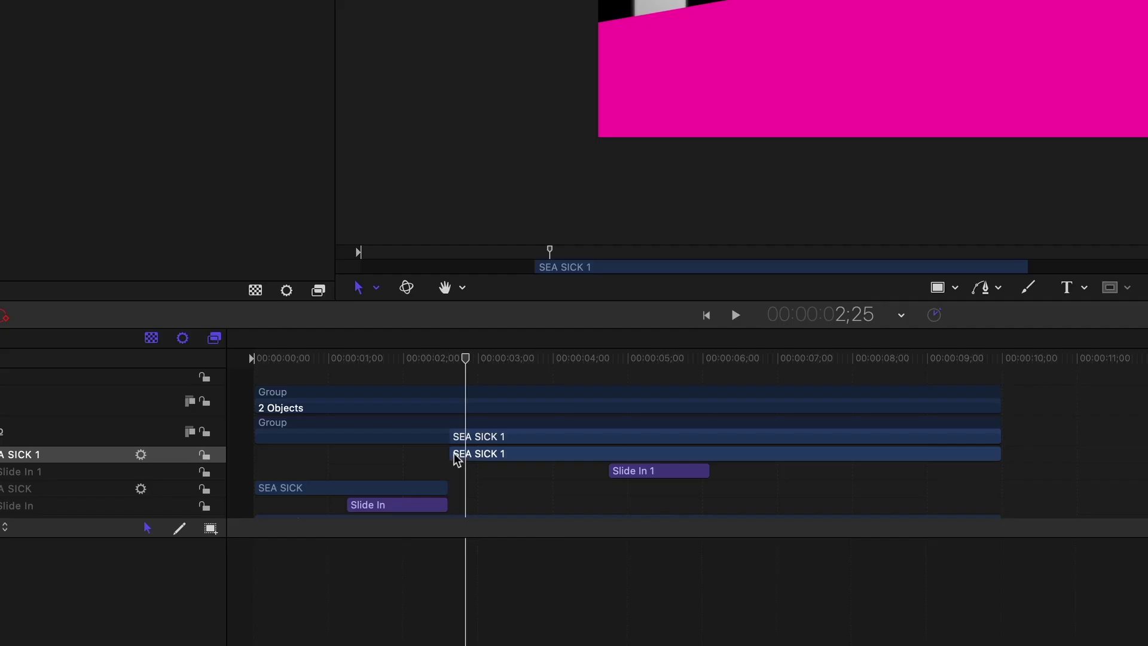
Step: Extend the start of SEA SICK 1 earlier so it overlaps the first text segment, with the playhead at 2;17
left_click_drag(450, 453, 412, 453)
left_click(438, 360)
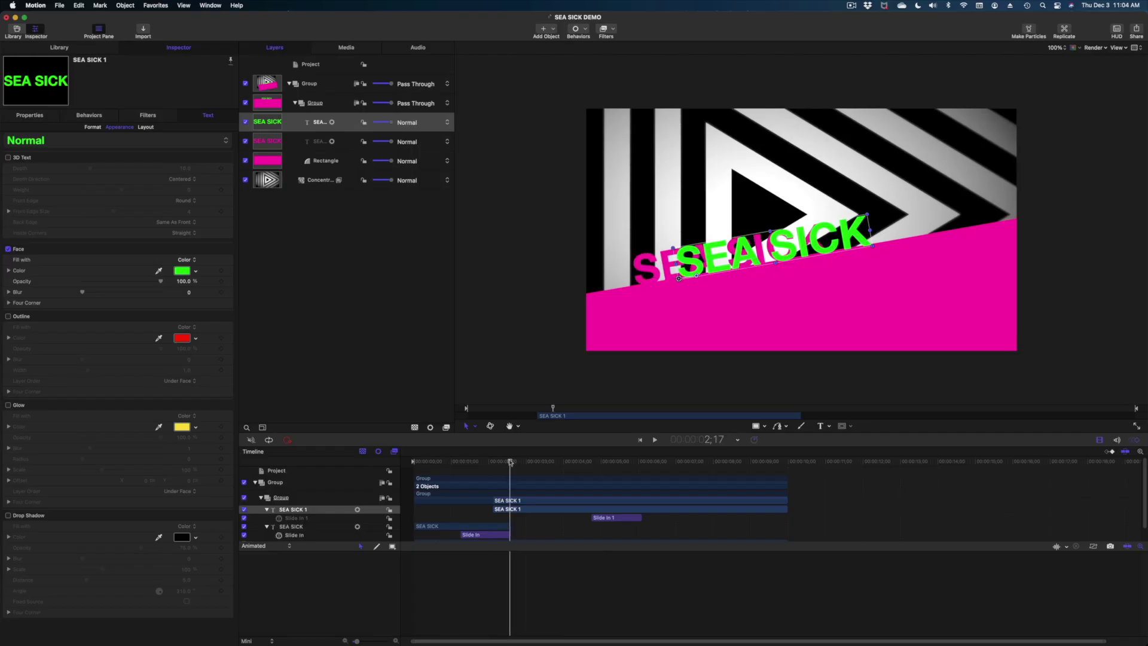
key("Right")
key("Left")
left_click_drag(370, 642, 376, 641)
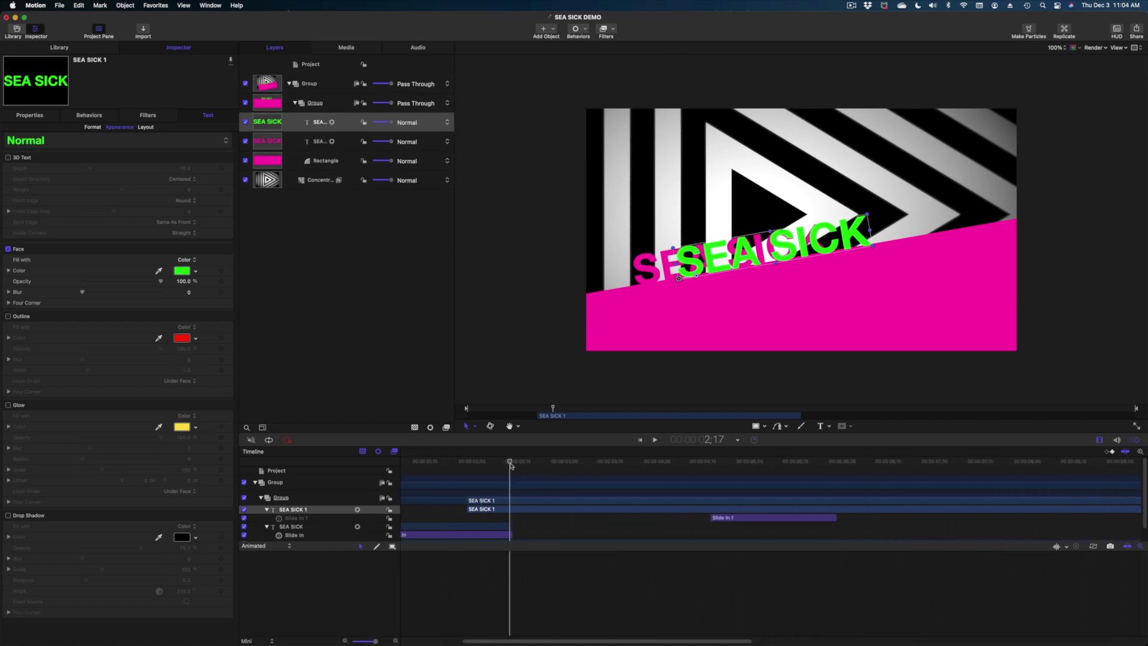
Step: Set the X position of SEA SICK 1 to -699.4 px so its letters line up with the first segment at 2;17
key("Right")
key("Left")
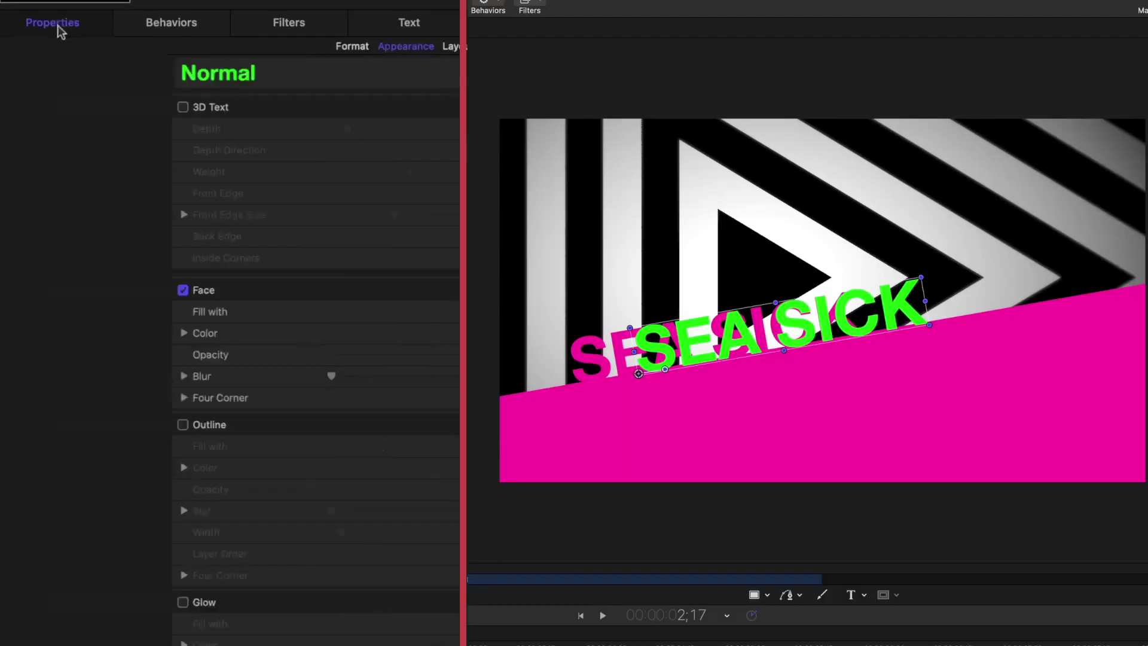
left_click(30, 115)
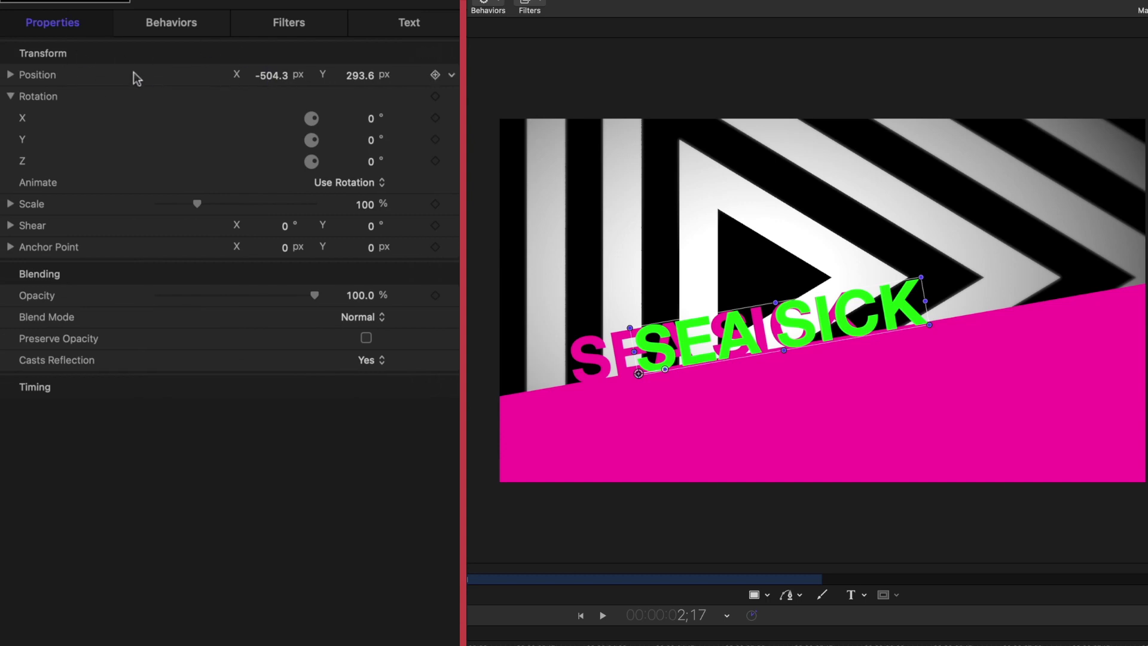
mouse_move(274, 77)
left_mouse_down()
mouse_move(192, 77)
mouse_move(272, 75)
left_mouse_up()
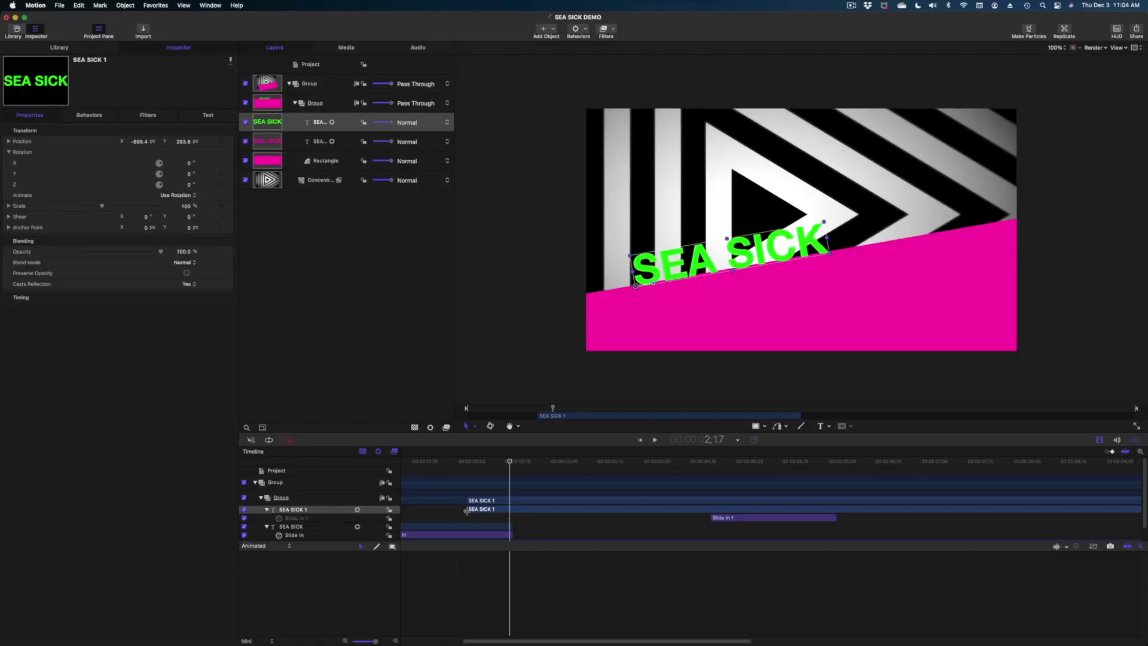
Step: Trim the start of SEA SICK 1 to 2;18, directly after the end of the first text segment
left_click_drag(467, 509, 512, 507)
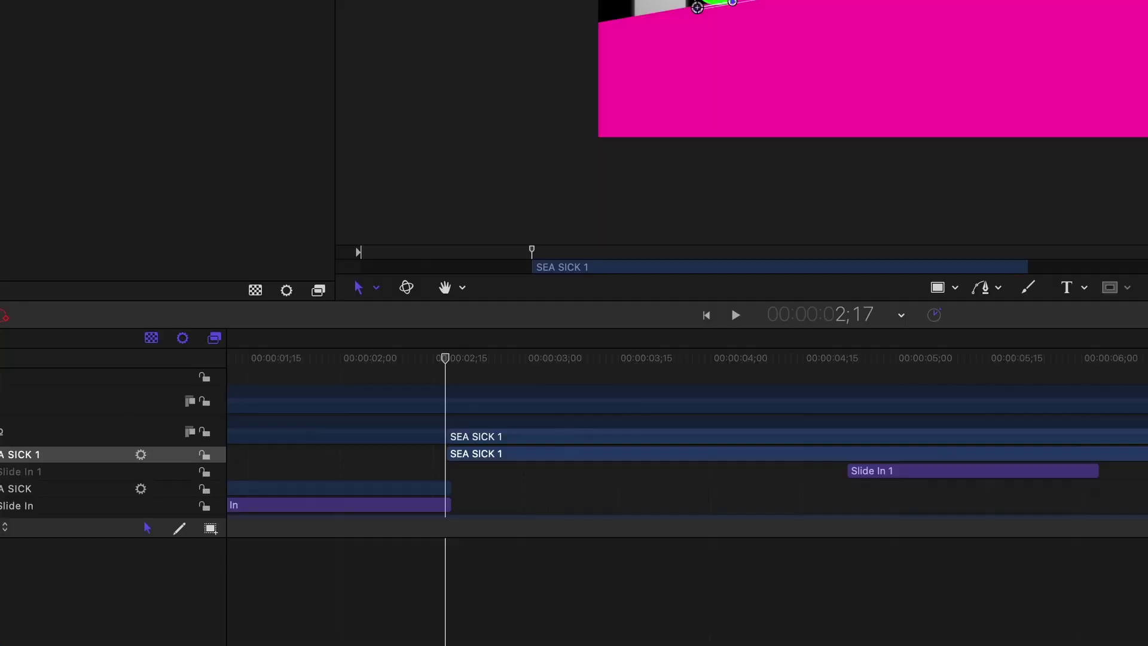
key("super+equal")
key("super+equal")
key("super+equal")
key("super+equal")
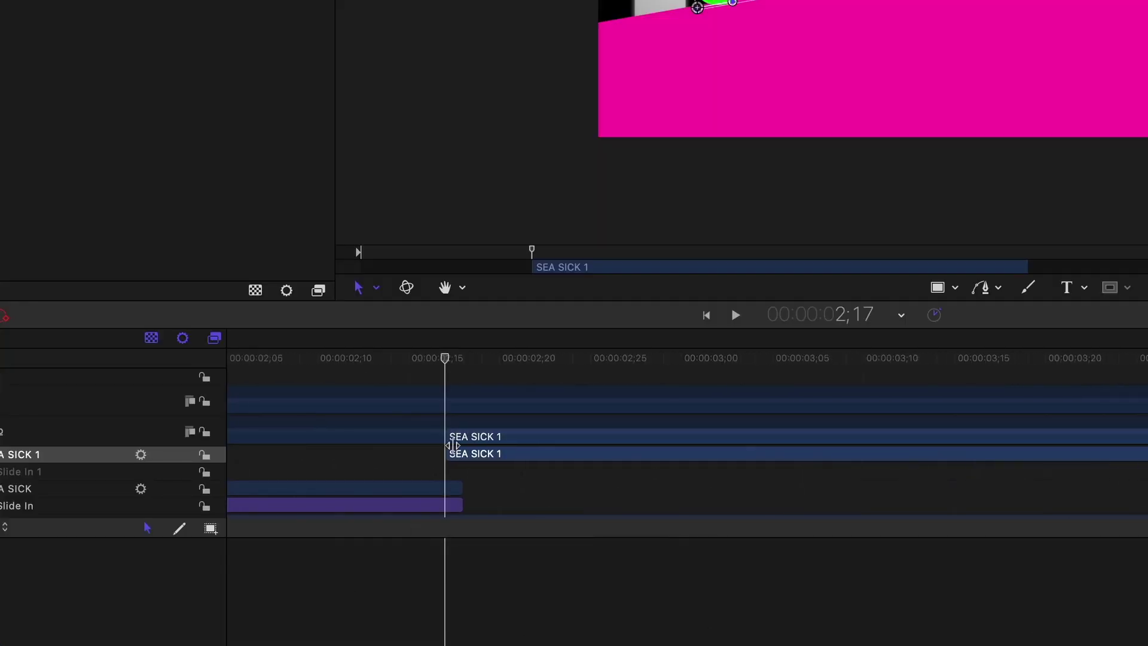
left_click_drag(448, 460, 476, 457)
left_click(517, 450)
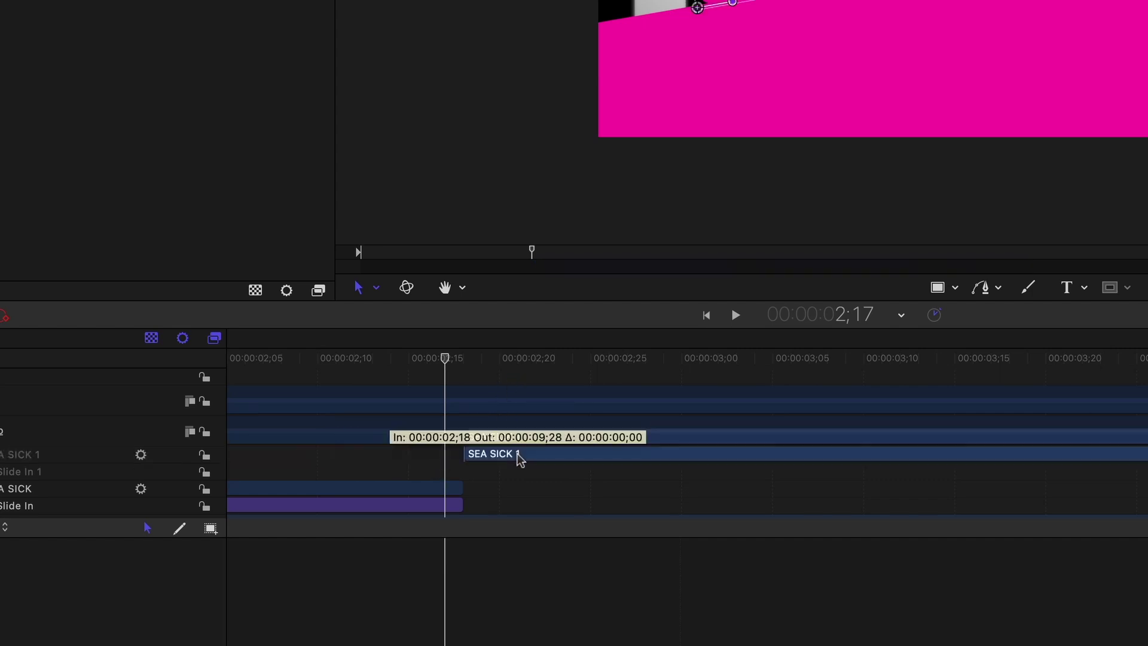
Step: Set the face color of SEA SICK 1 to the pink sampled from the rectangle in the canvas
left_click(542, 359)
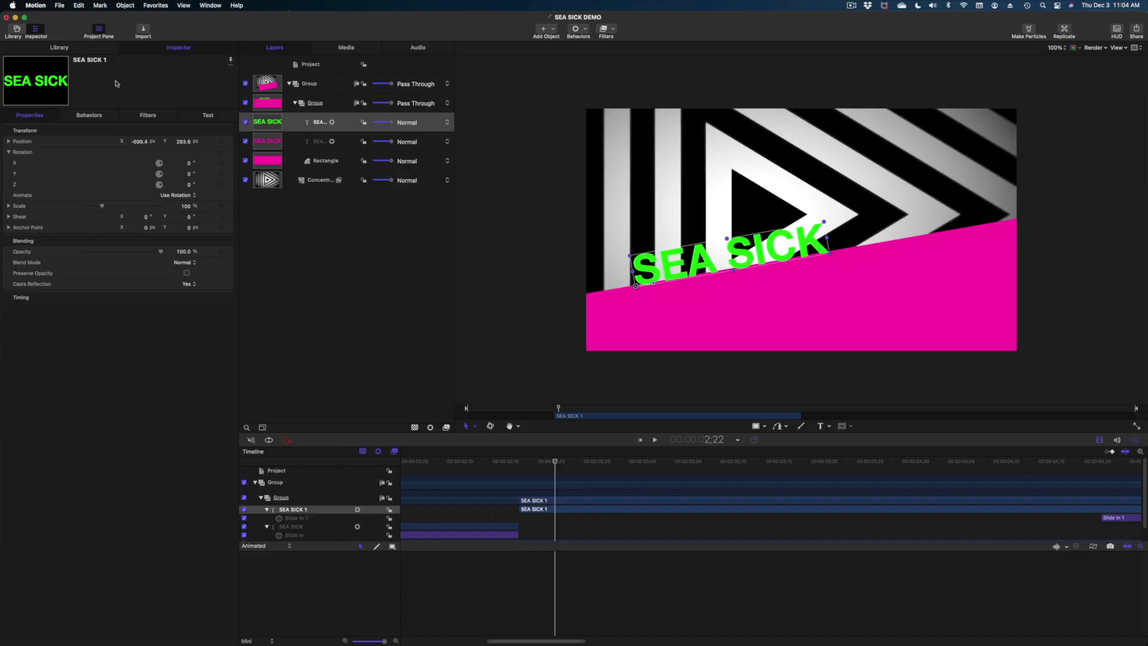
left_click(208, 115)
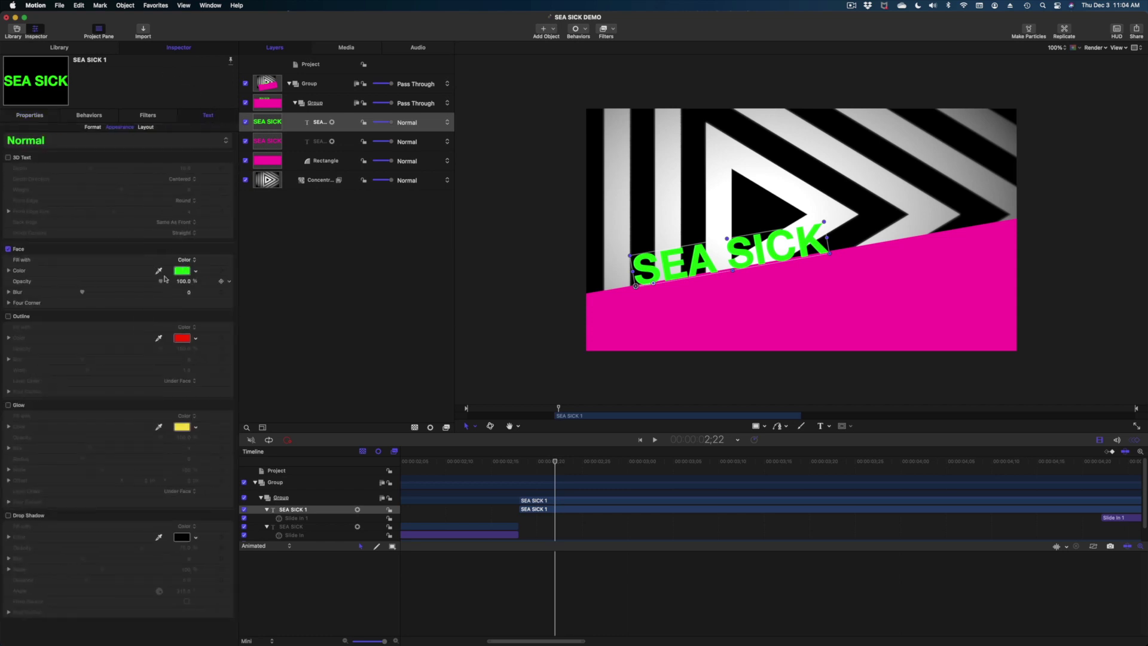
left_click(694, 315)
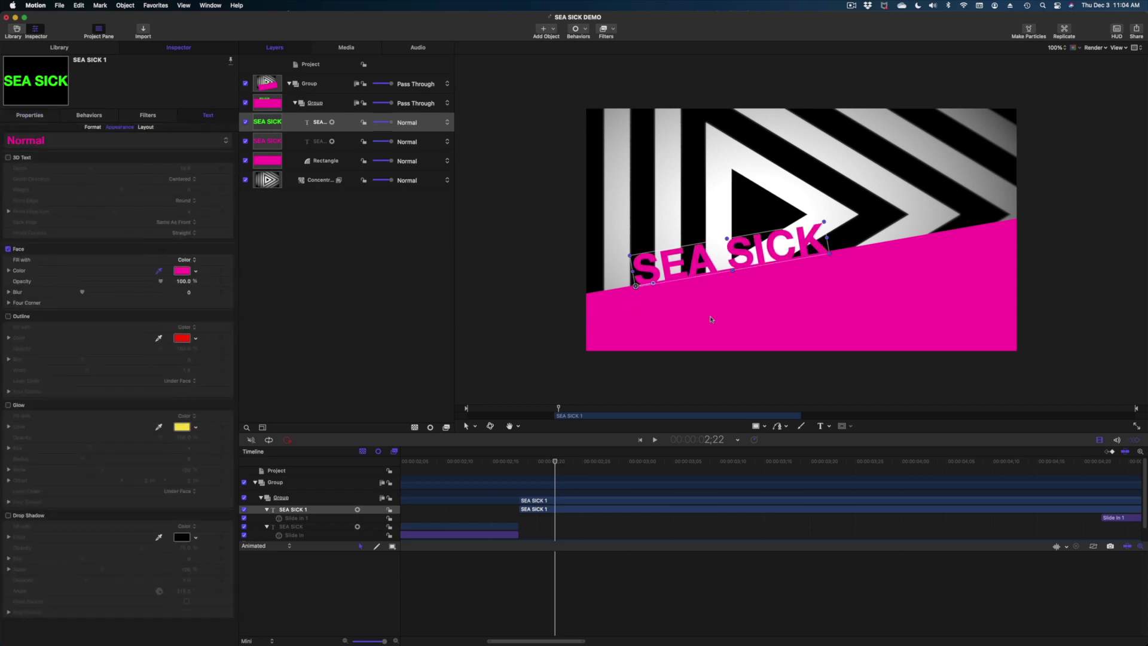
Step: Play the animation across the first cut to examine how SEA SICK hands over to SEA SICK 1
left_click(500, 462)
key("space")
key("space")
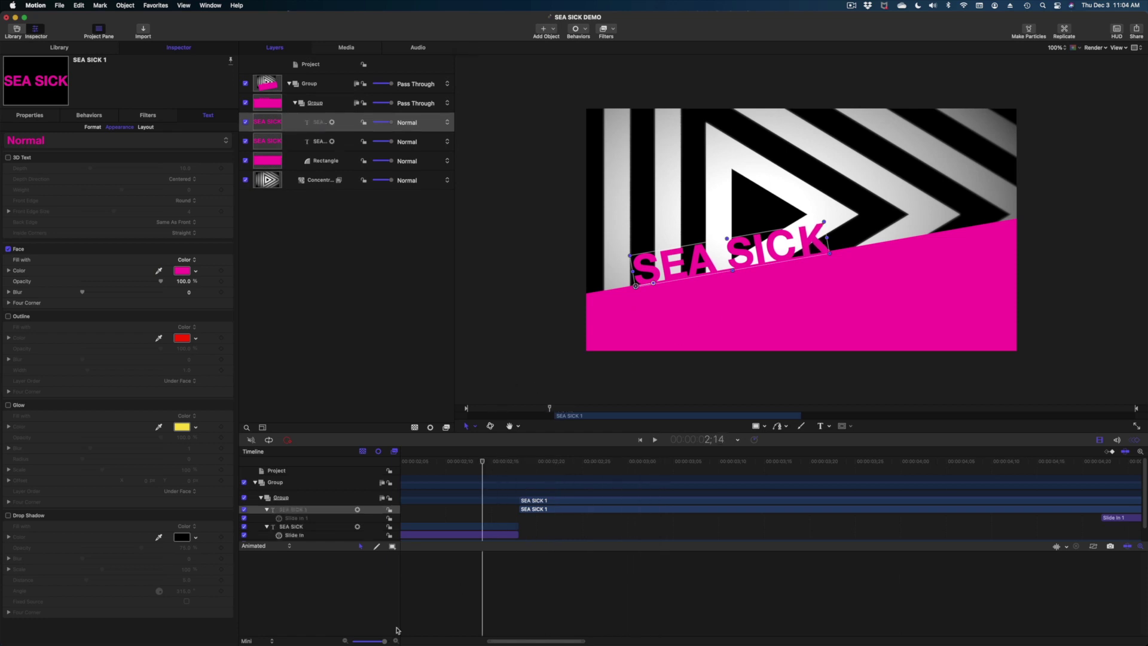
left_click_drag(385, 642, 356, 641)
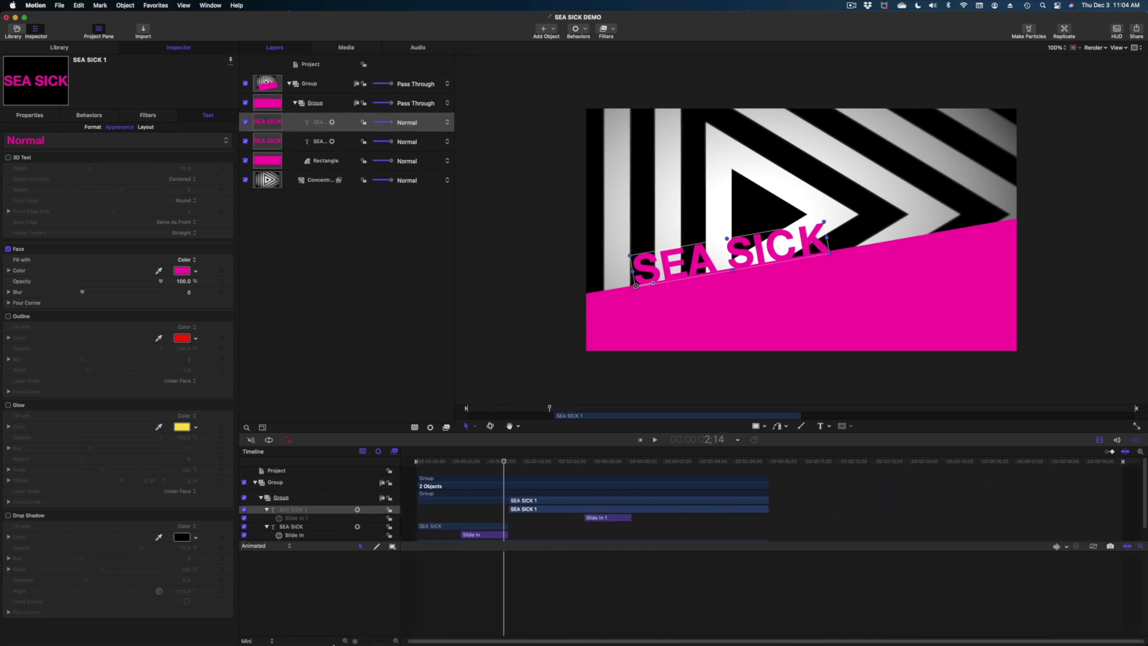
left_click(452, 462)
key("space")
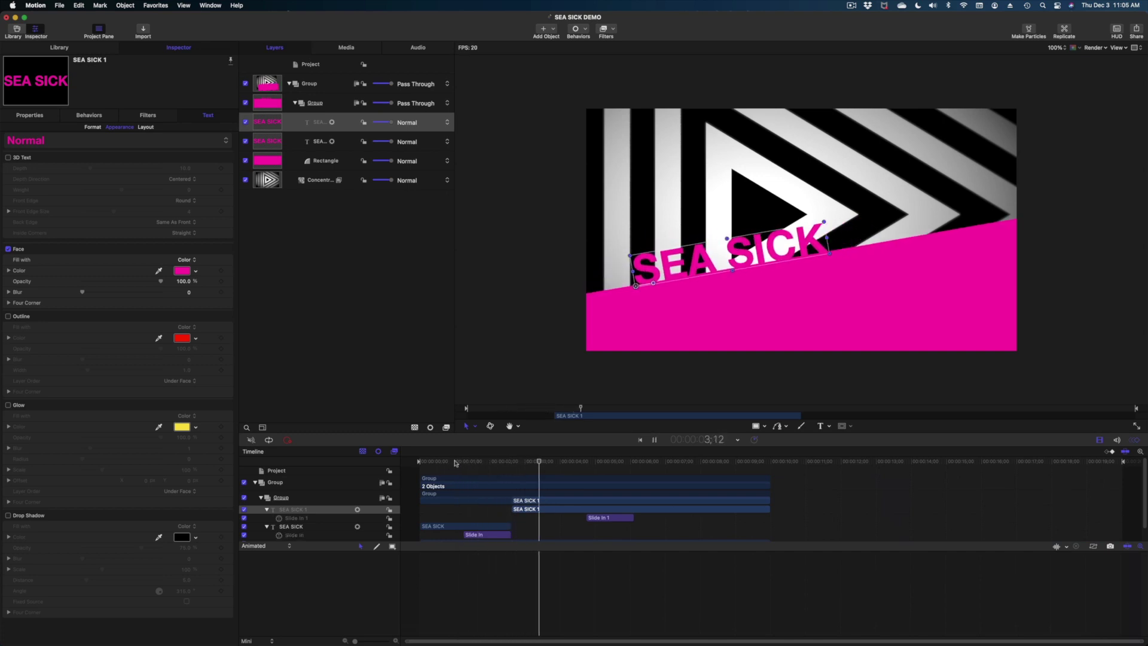
key("space")
Step: Play and scrub around the start of Slide In 1 to examine how the letters' position changes there
left_click_drag(596, 462, 588, 524)
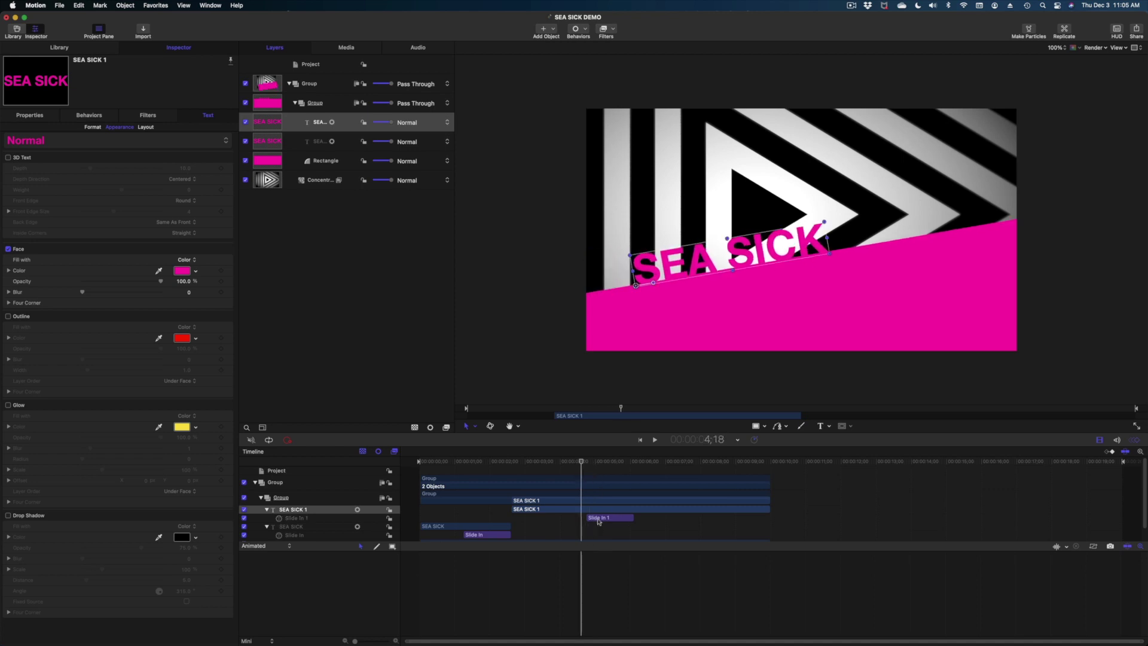
left_click(563, 464)
key("space")
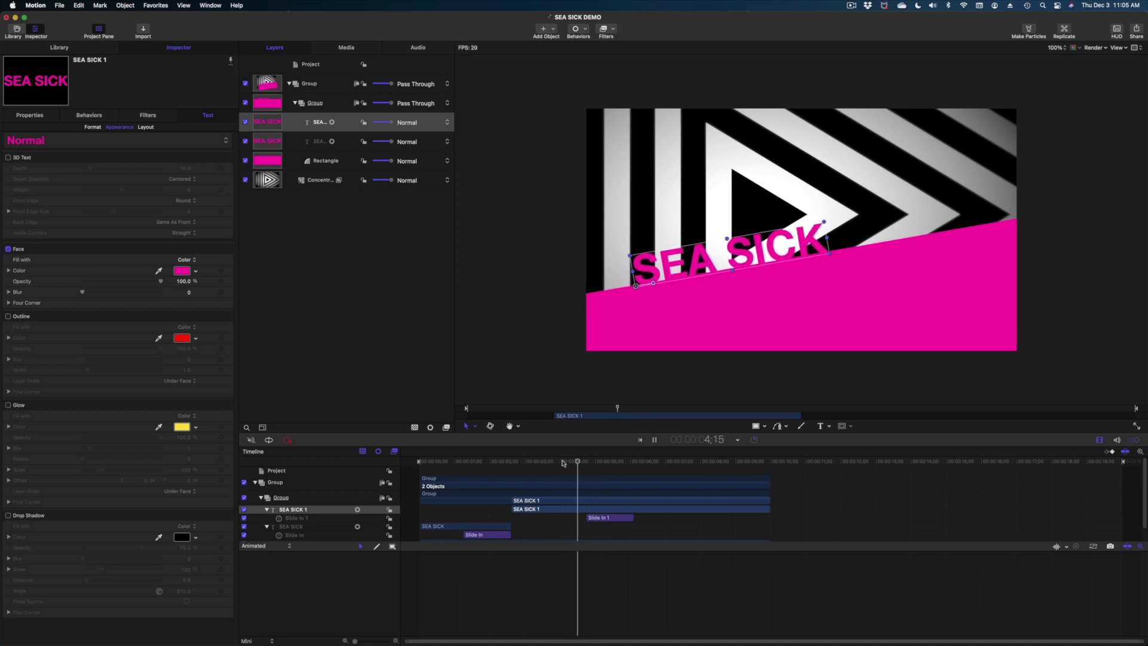
key("space")
left_click_drag(585, 464, 579, 464)
key("space")
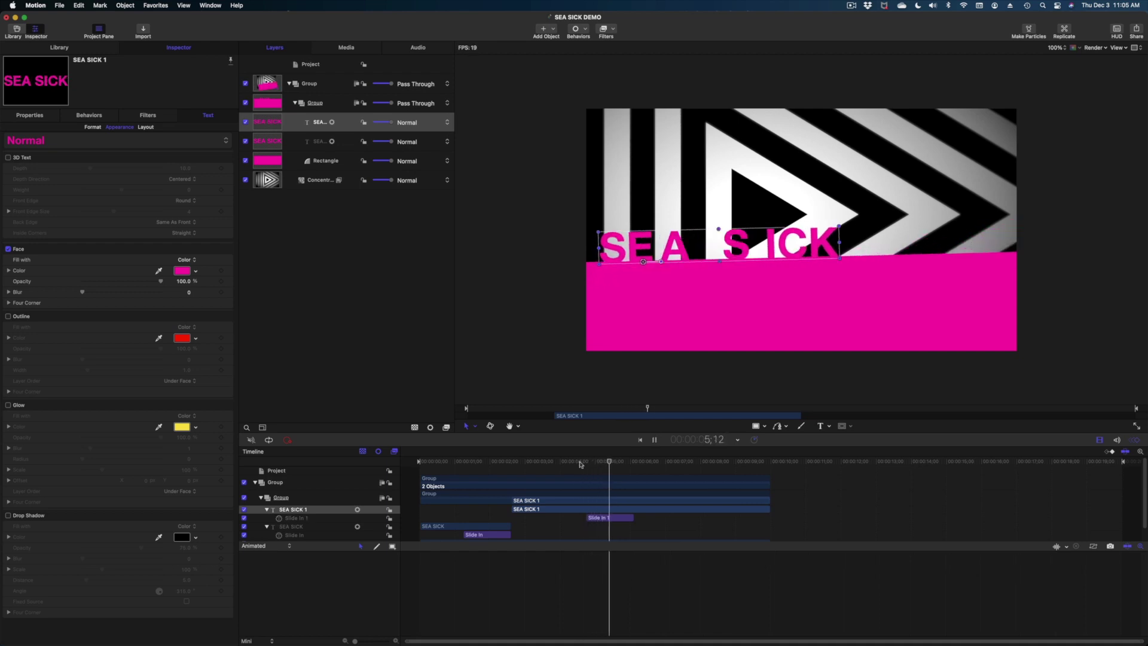
left_click_drag(589, 463, 588, 467)
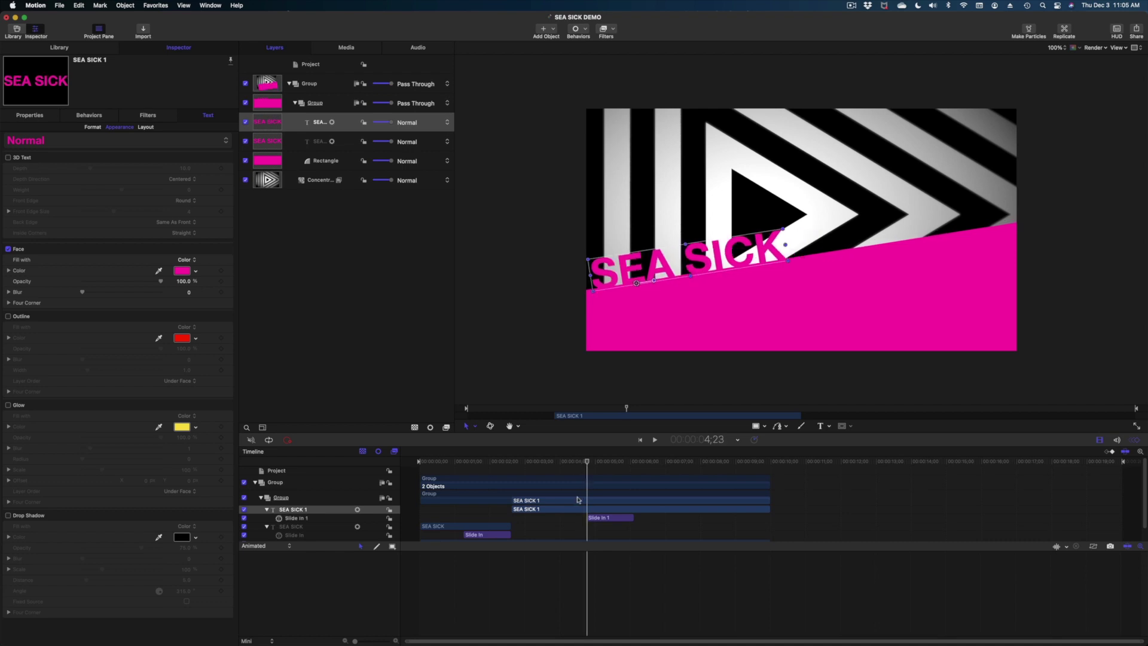
Step: Split the SEA SICK 1 text layer at 4;22, where the Slide In 1 behavior begins
left_click_drag(356, 641, 372, 641)
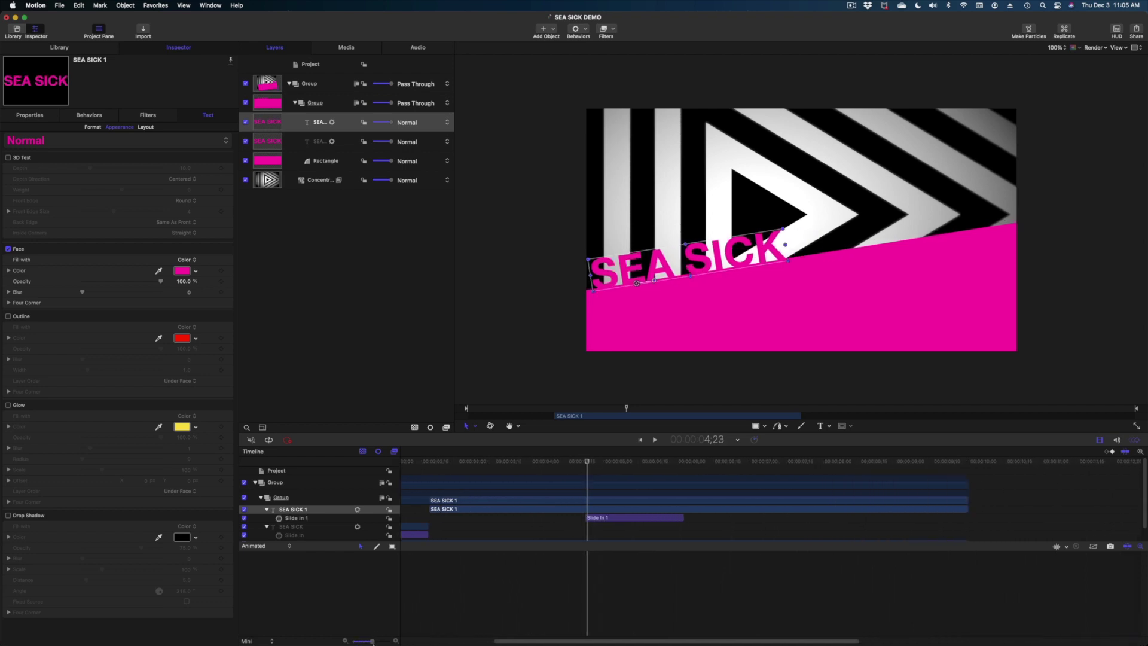
left_click_drag(586, 464, 585, 464)
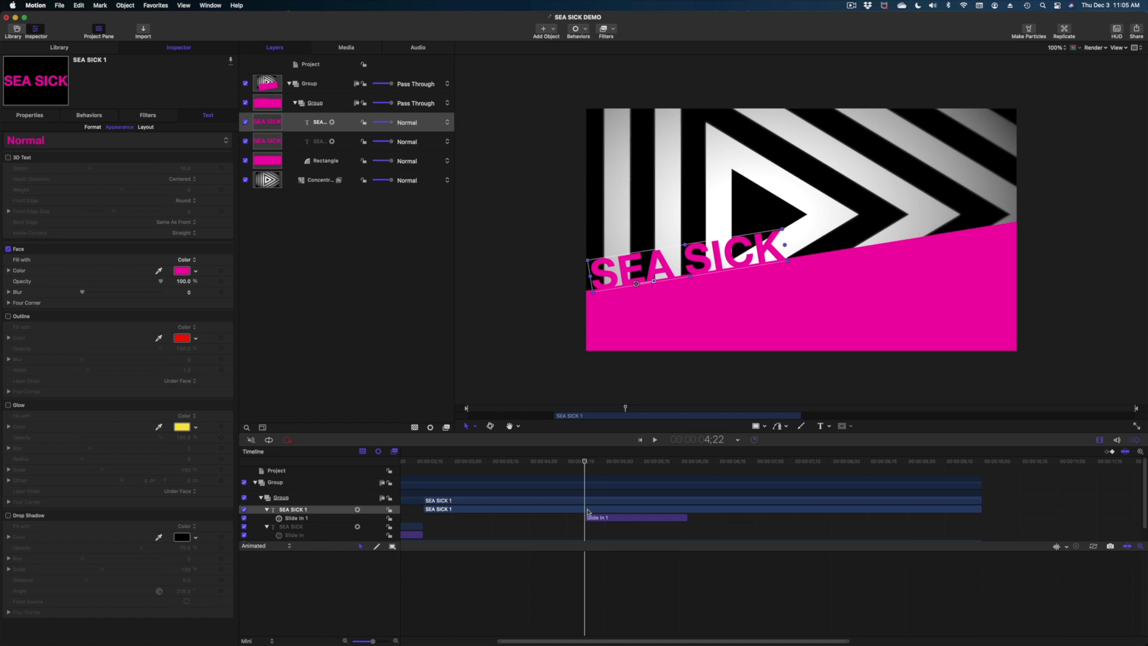
left_click(79, 5)
left_click(239, 188)
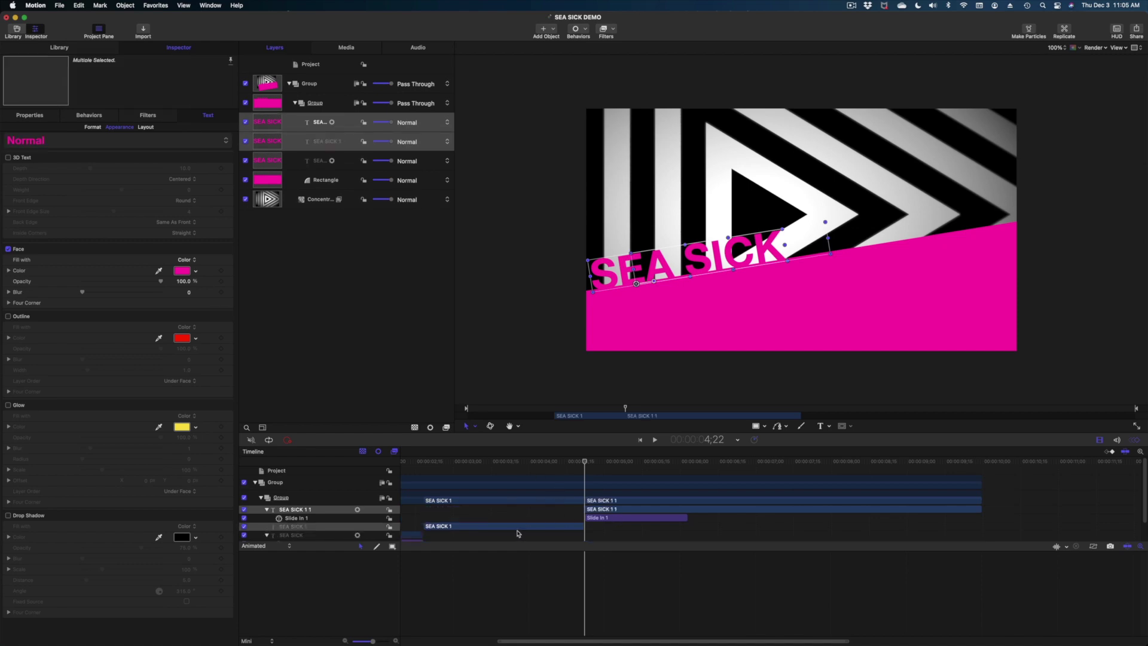
Step: Play across the new cut at 4;22 to examine how SEA SICK 1 and SEA SICK 1 1 meet
left_click_drag(372, 641, 365, 642)
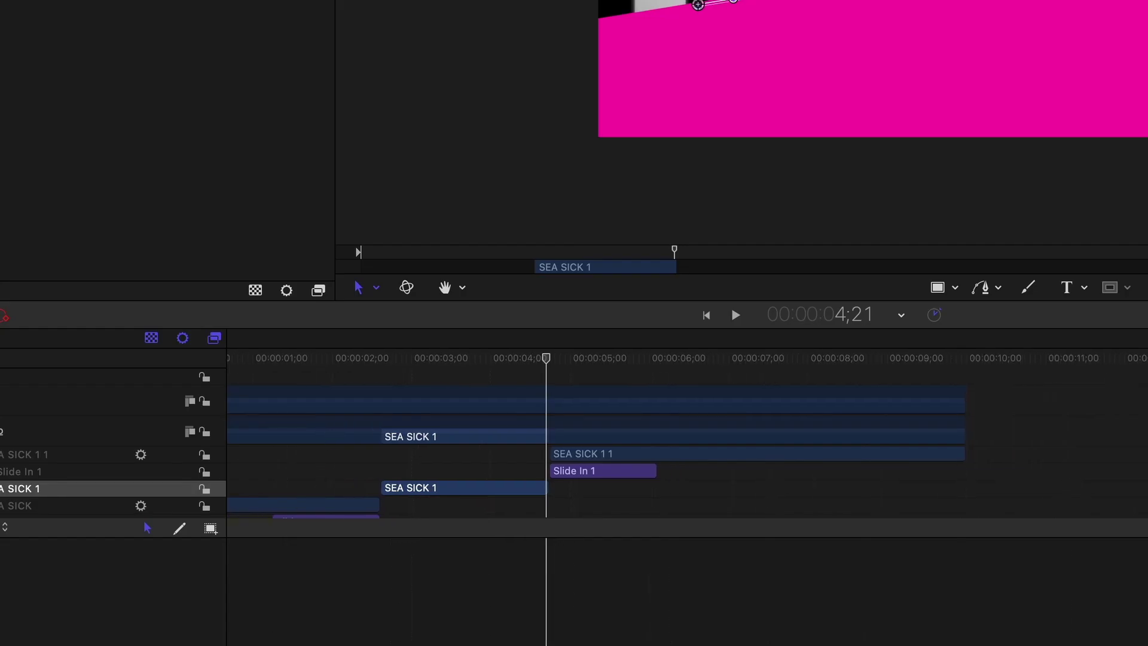
scroll(287, 511, "left", 3)
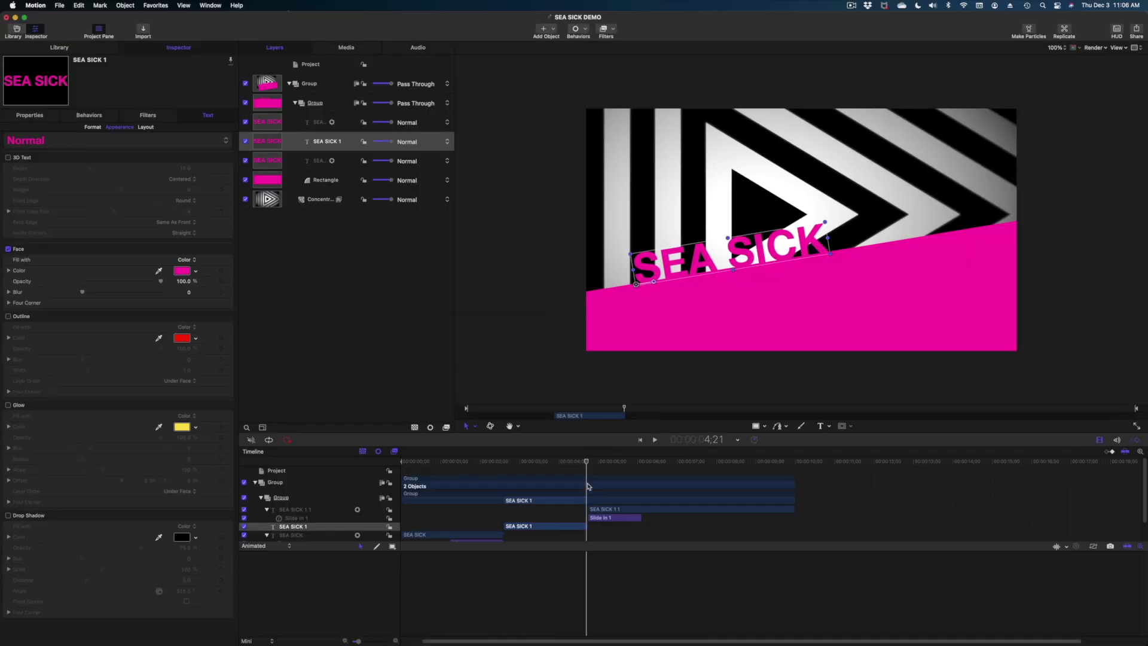
mouse_move(587, 461)
left_mouse_down()
mouse_move(600, 463)
mouse_move(577, 464)
mouse_move(603, 466)
mouse_move(577, 468)
left_mouse_up()
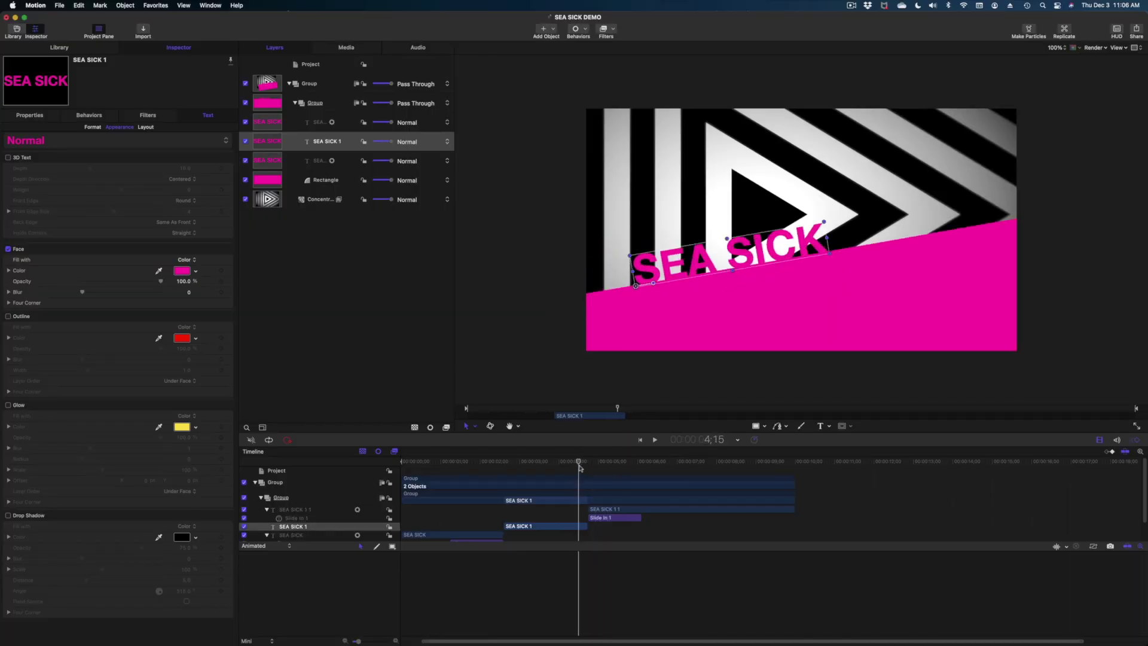
key("space")
key("space")
Step: Select the third text segment, SEA SICK 1 1, at 5;10 and set its face color to bright green
left_click_drag(608, 512, 616, 515)
left_click(634, 462)
left_click_drag(636, 463, 612, 513)
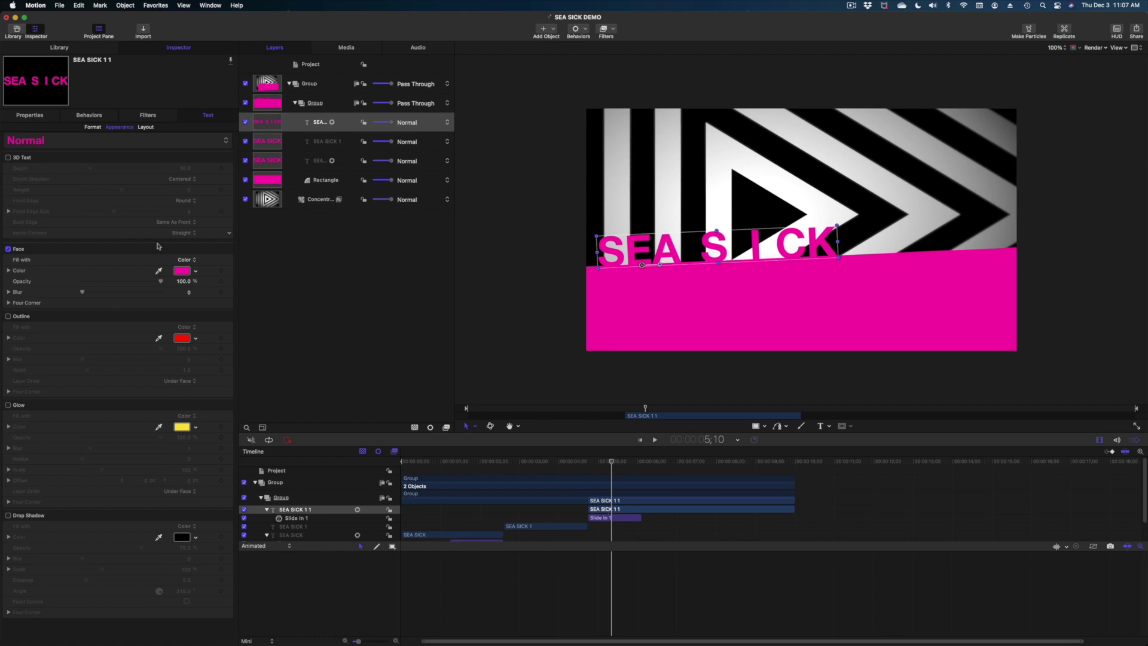
left_click(185, 273)
left_click_drag(393, 306, 370, 257)
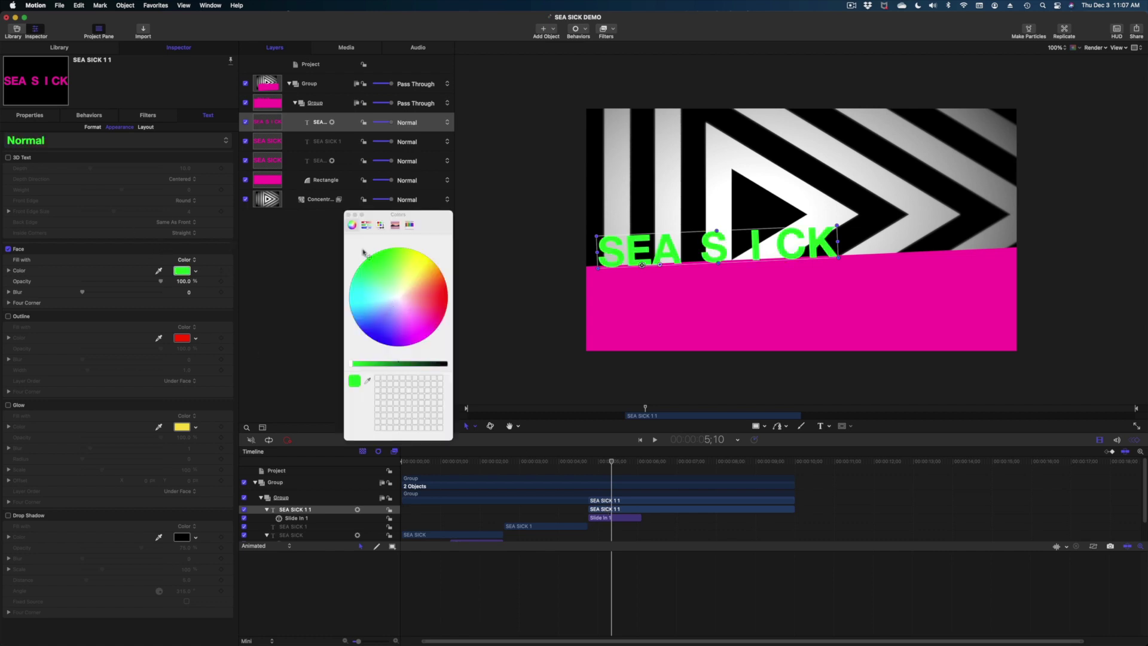
left_click(349, 215)
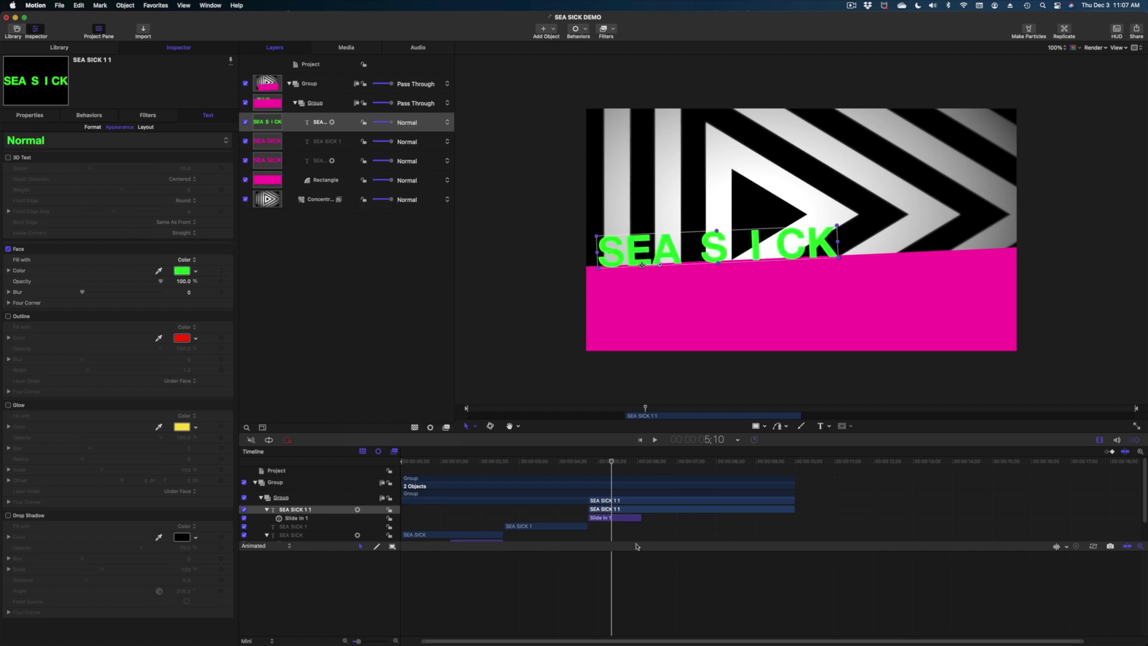
Step: Extend the end of SEA SICK 1 to overlap the start of SEA SICK 1 1, and place the playhead at 4;22
left_click(561, 510)
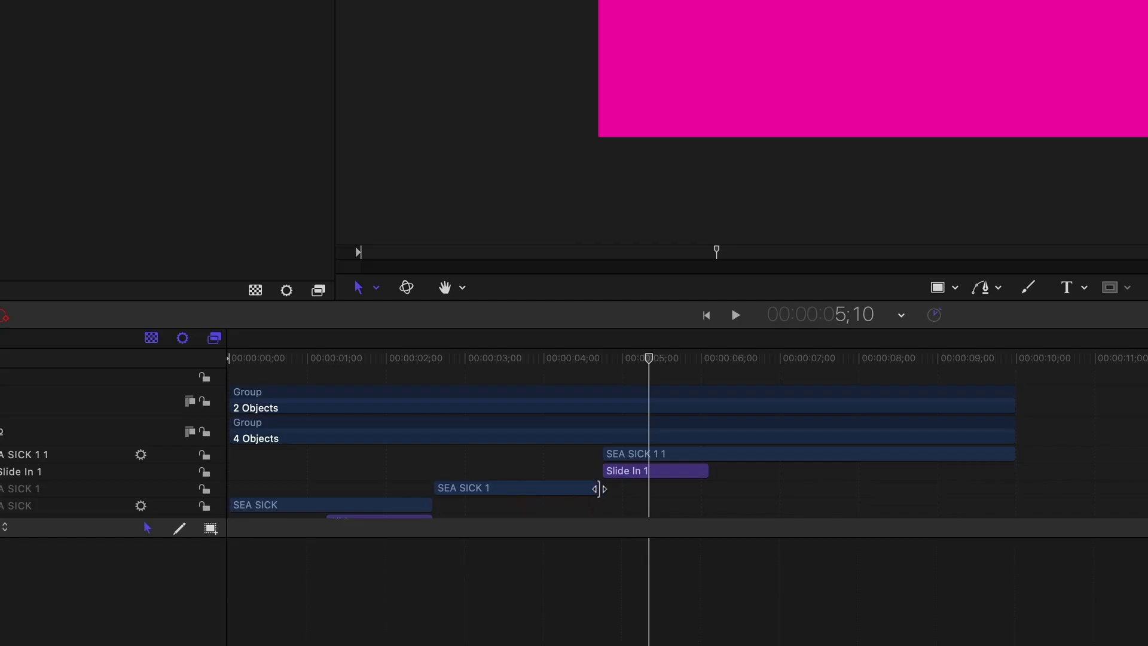
left_click_drag(587, 527, 610, 530)
left_click_drag(649, 494, 660, 493)
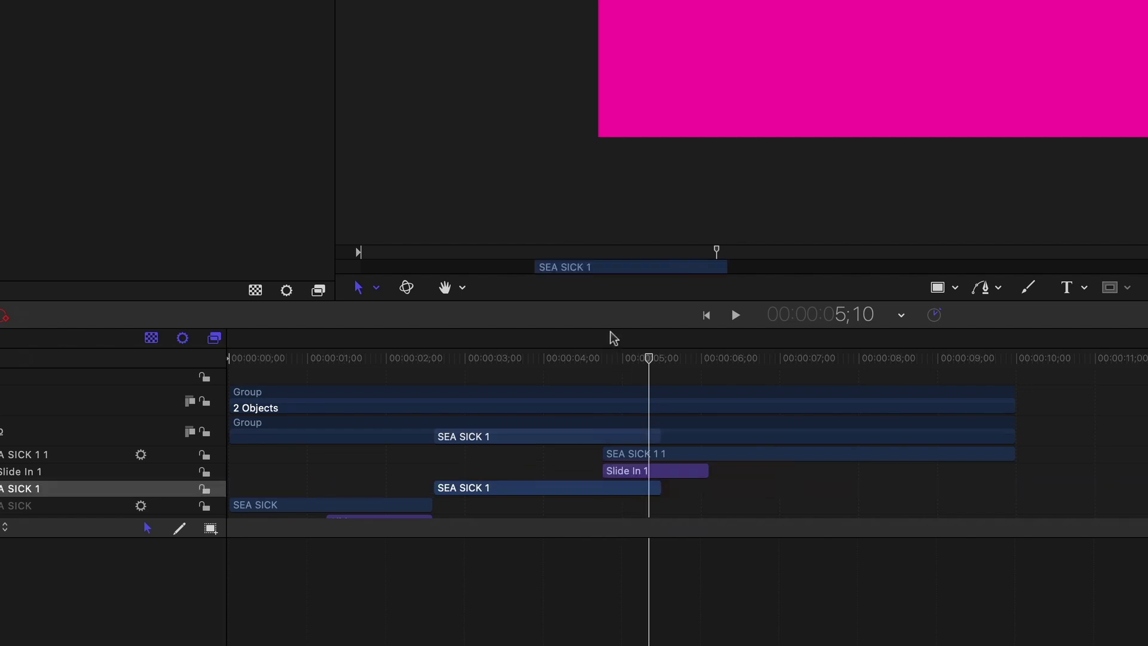
left_click_drag(623, 360, 601, 361)
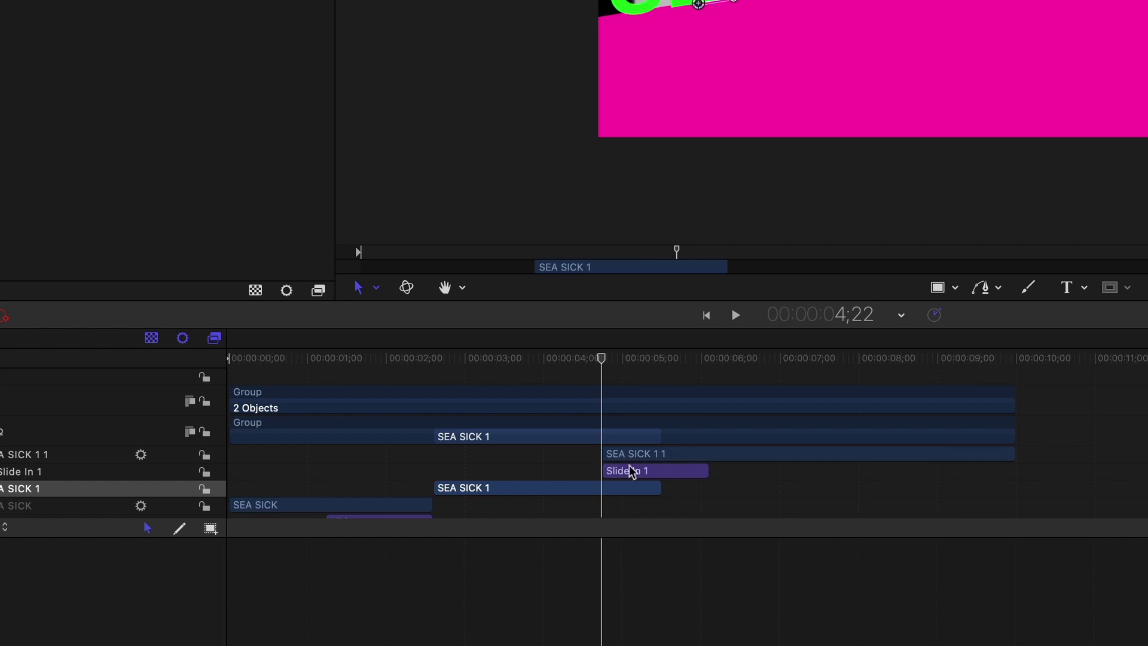
Step: Set the X position of SEA SICK 1 1 to -504.4 px so its letters line up with SEA SICK 1 at 4;22
key("super+equal")
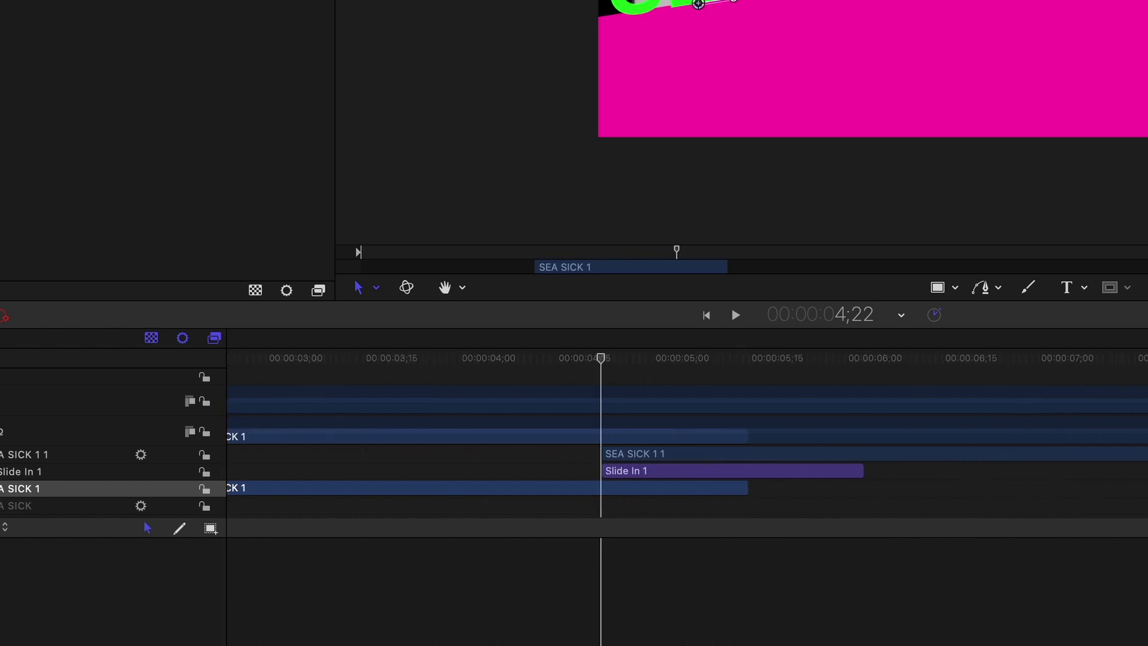
key("super+equal")
left_click(635, 459)
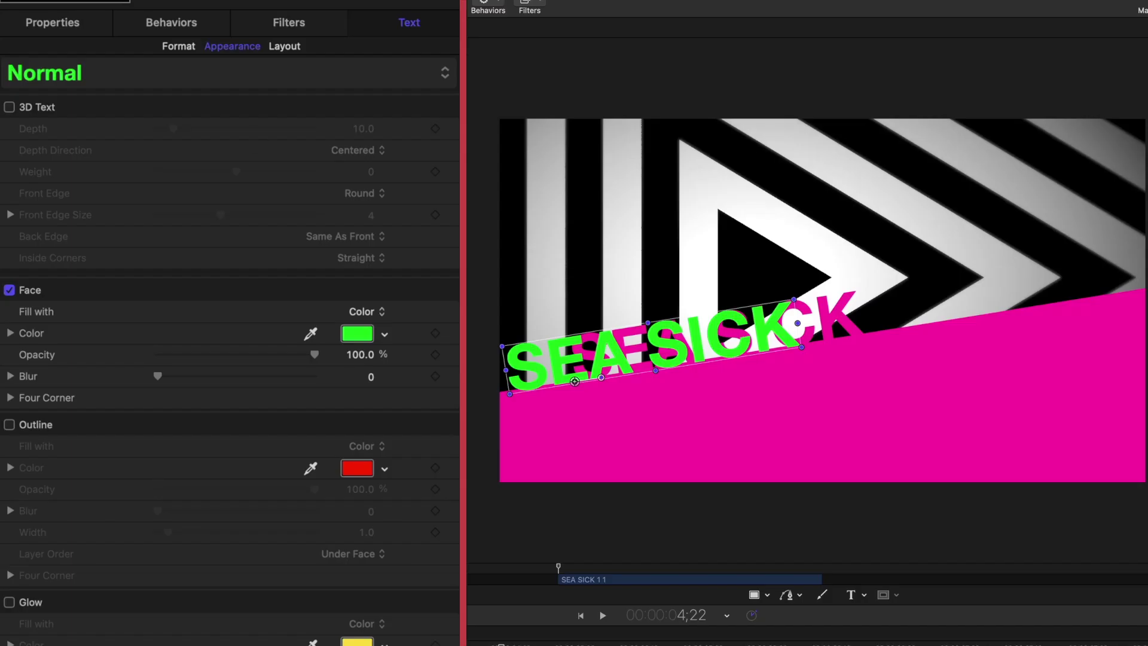
left_click(69, 32)
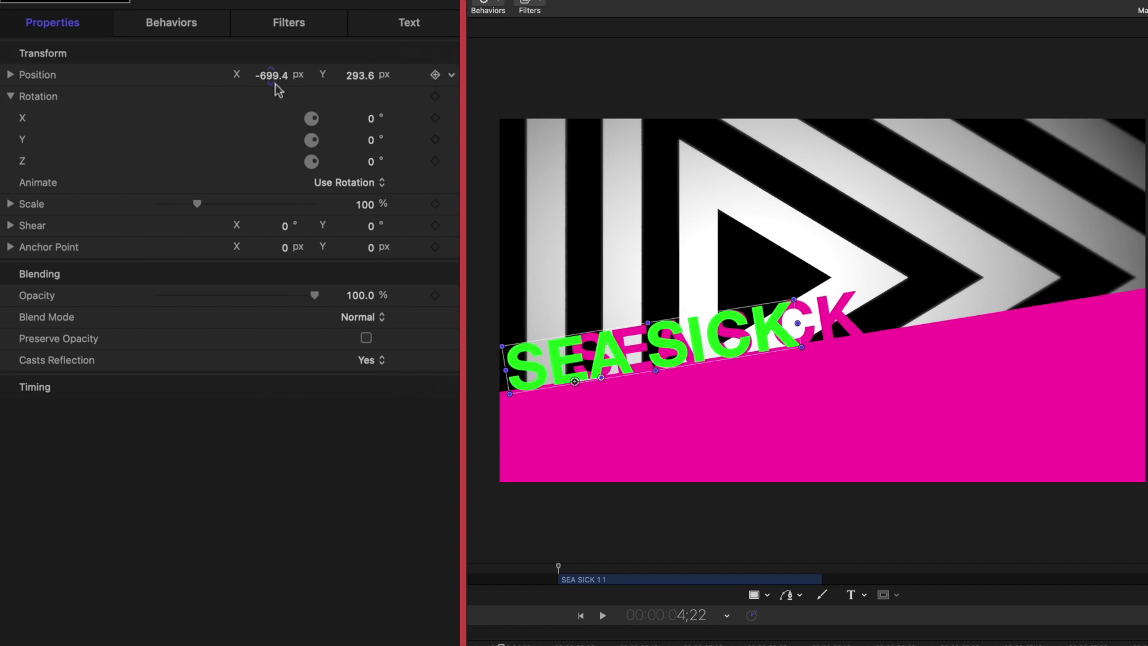
left_click_drag(272, 81, 271, 75)
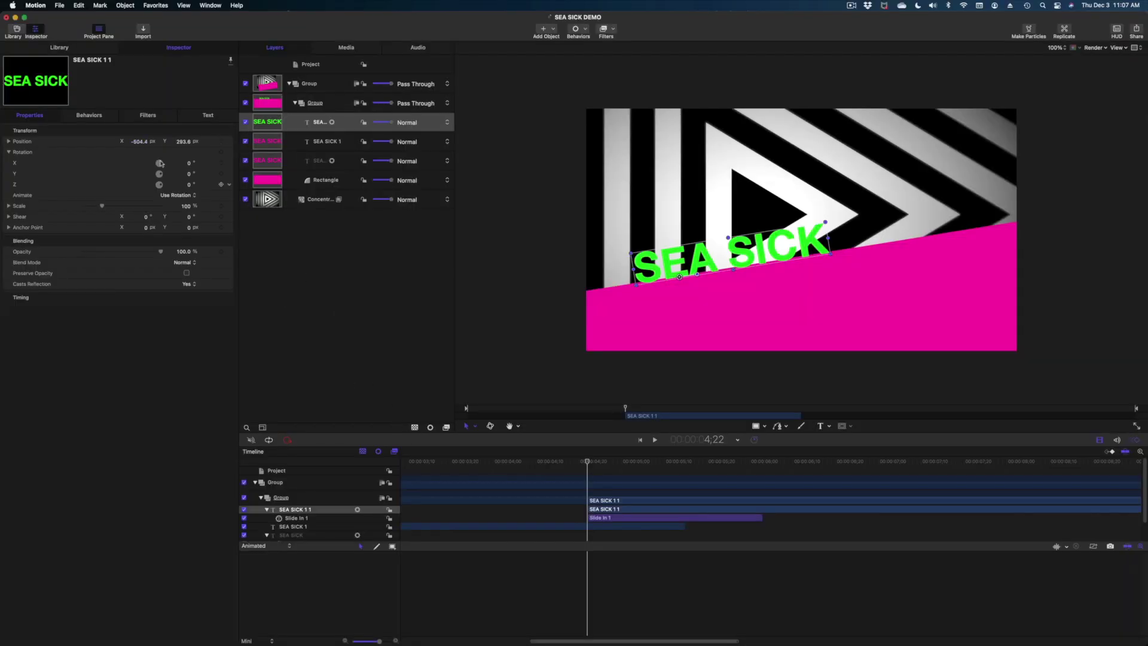
Step: Match the face color of SEA SICK 1 1 to the magenta rectangle and trim the end of SEA SICK 1 back to the cut at 4;22
left_click(207, 116)
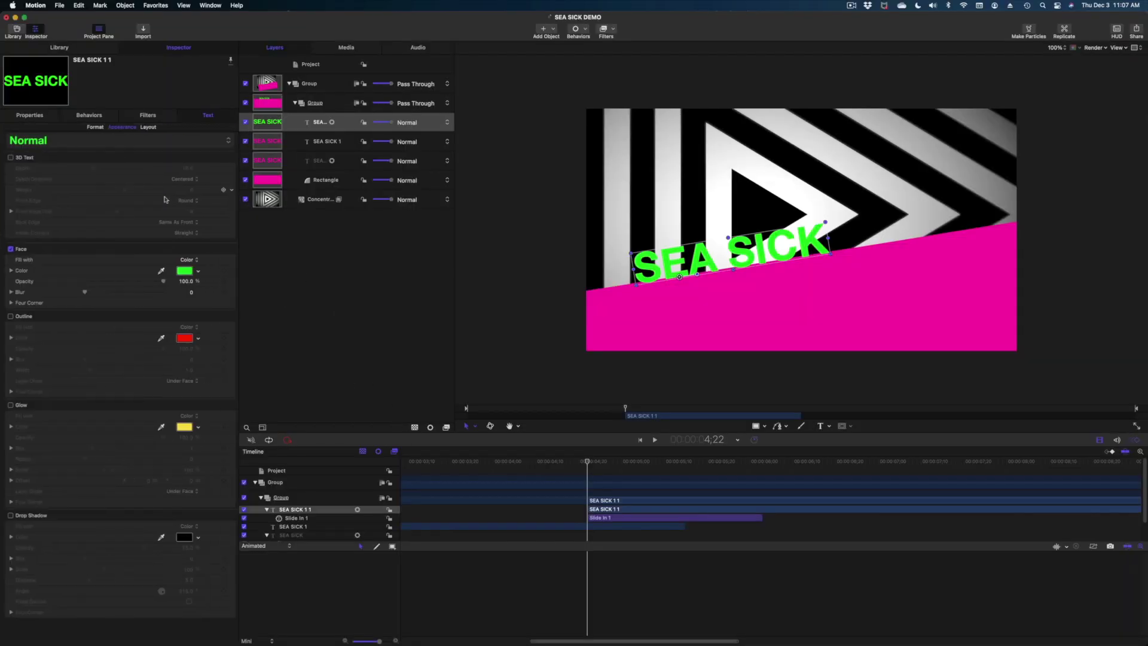
left_click(182, 271)
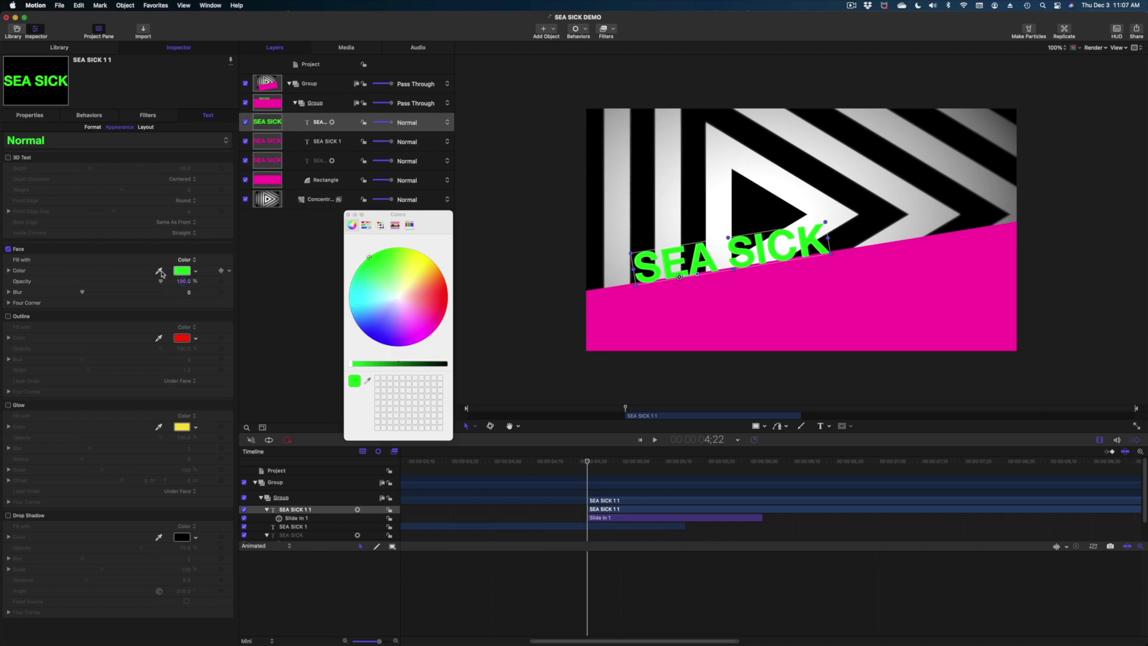
left_click(886, 335)
left_click_drag(798, 488, 620, 465)
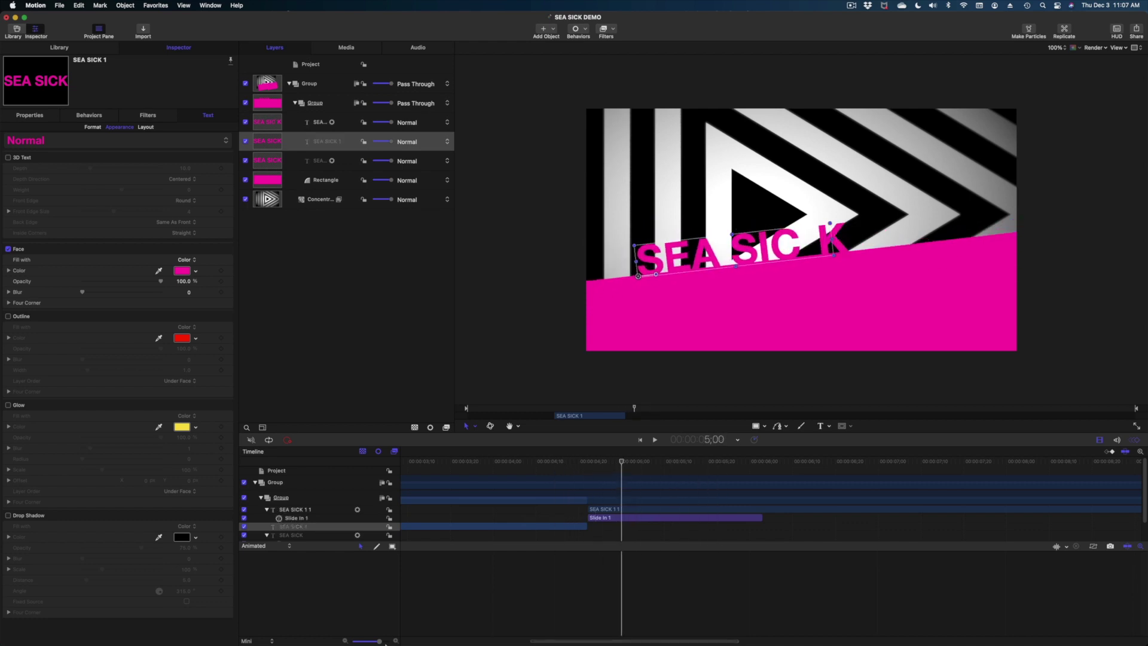
Step: Play the whole SEA SICK animation from the beginning to review the transitions between the text segments
left_click_drag(379, 641, 319, 642)
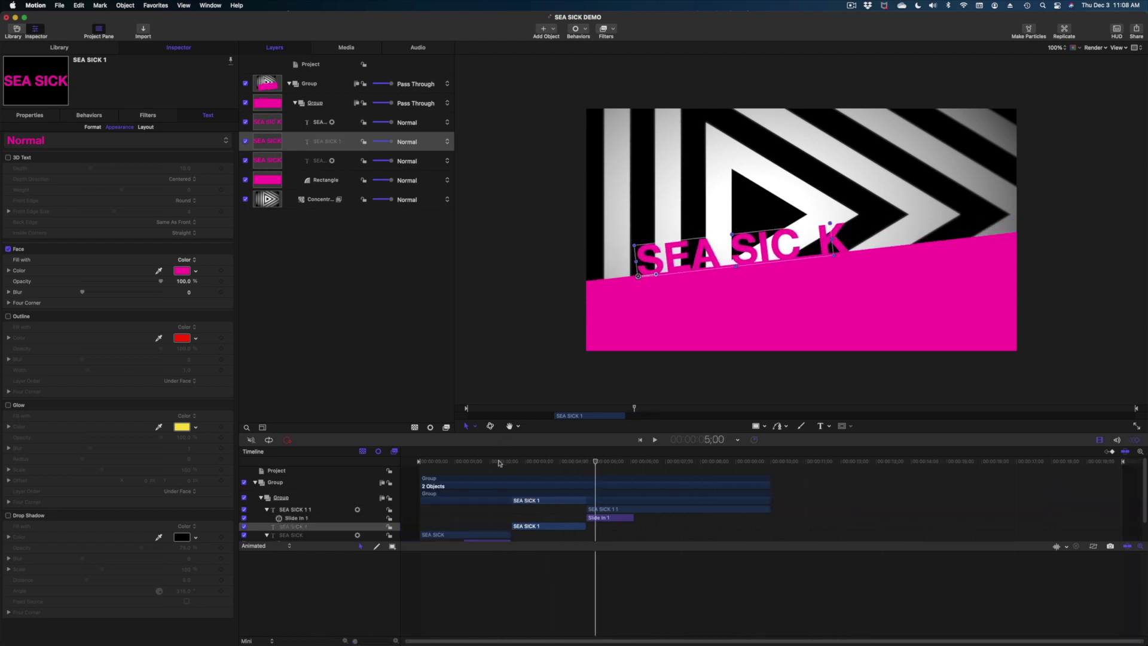
key("Home")
key("space")
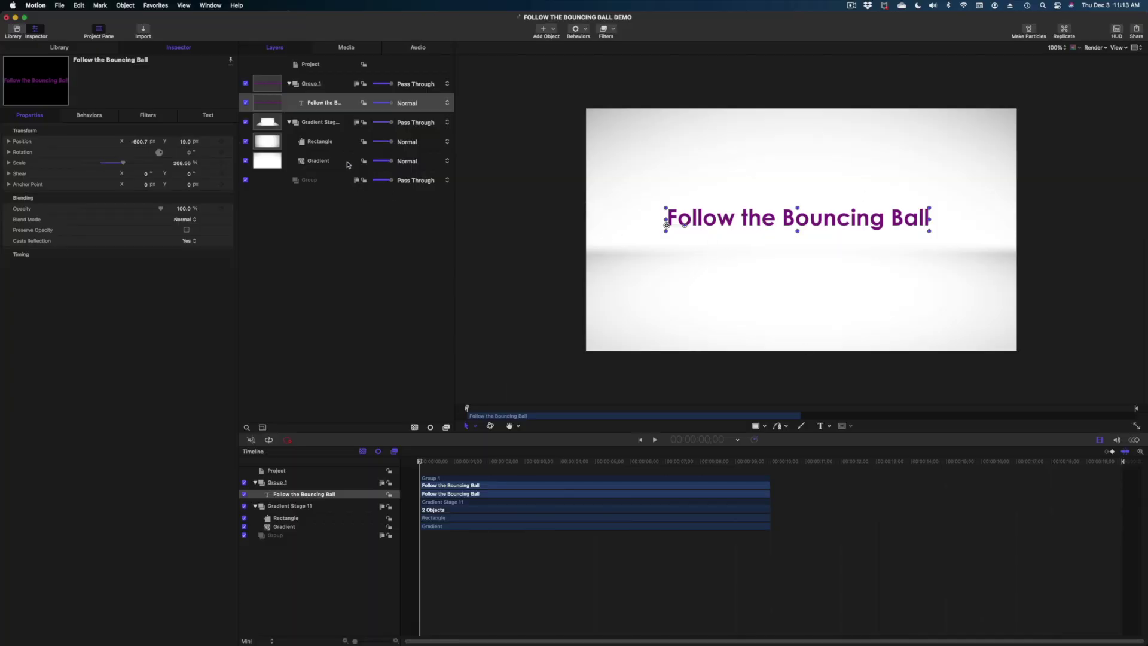
Step: In the FOLLOW THE BOUNCING BALL DEMO project, examine the Gradient Stage 11 library item and the title text's properties
left_click(324, 126)
left_click(62, 48)
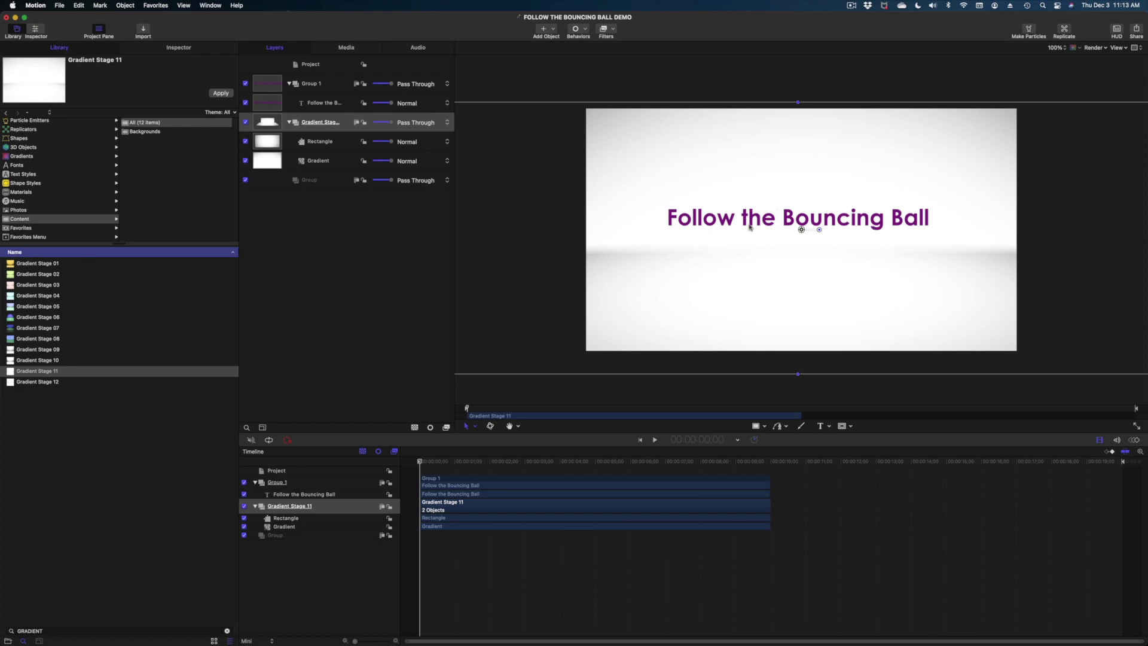
left_click(341, 103)
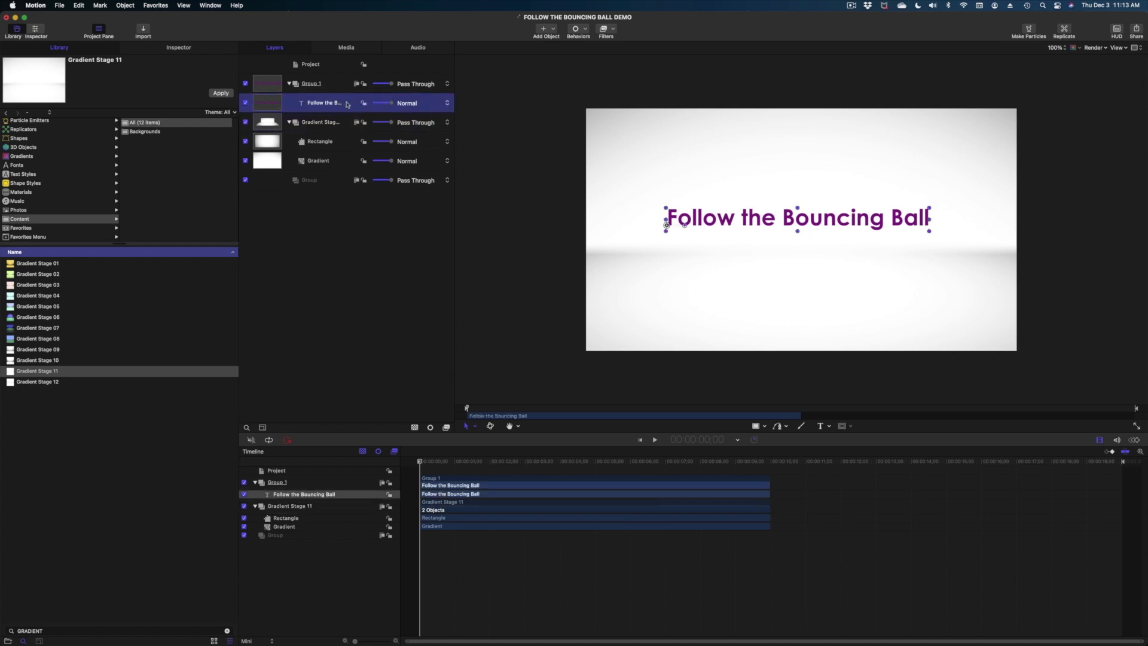
left_click(191, 50)
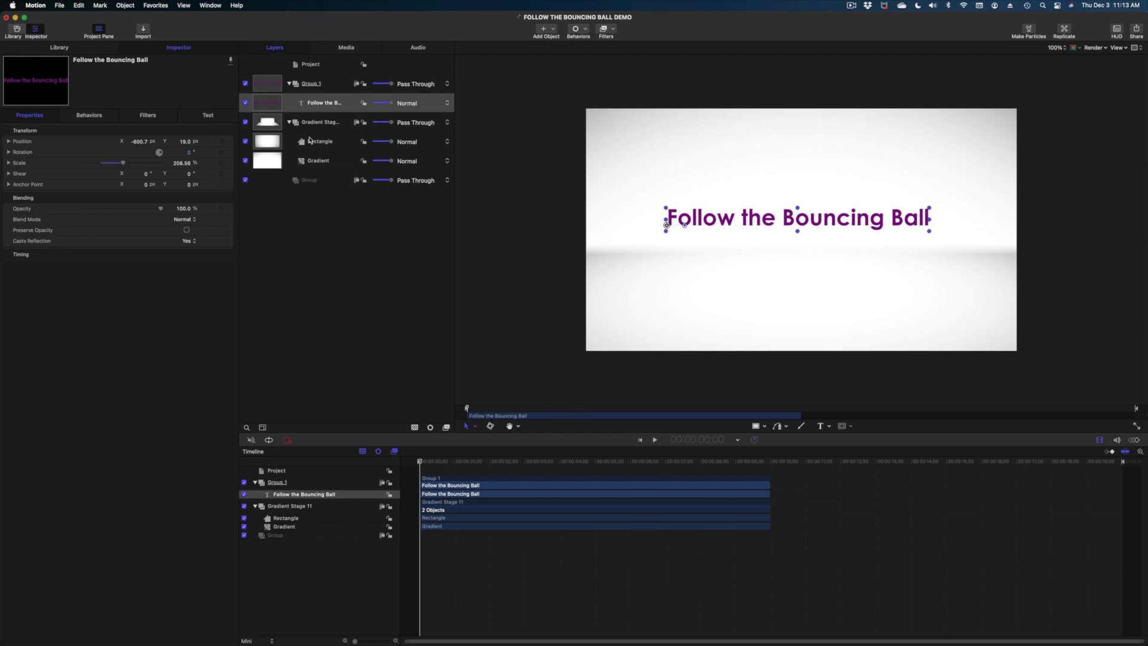
Step: Place the Follow the Bouncing Ball text in its own group and compare the group's transform values with the text's
left_click(320, 106)
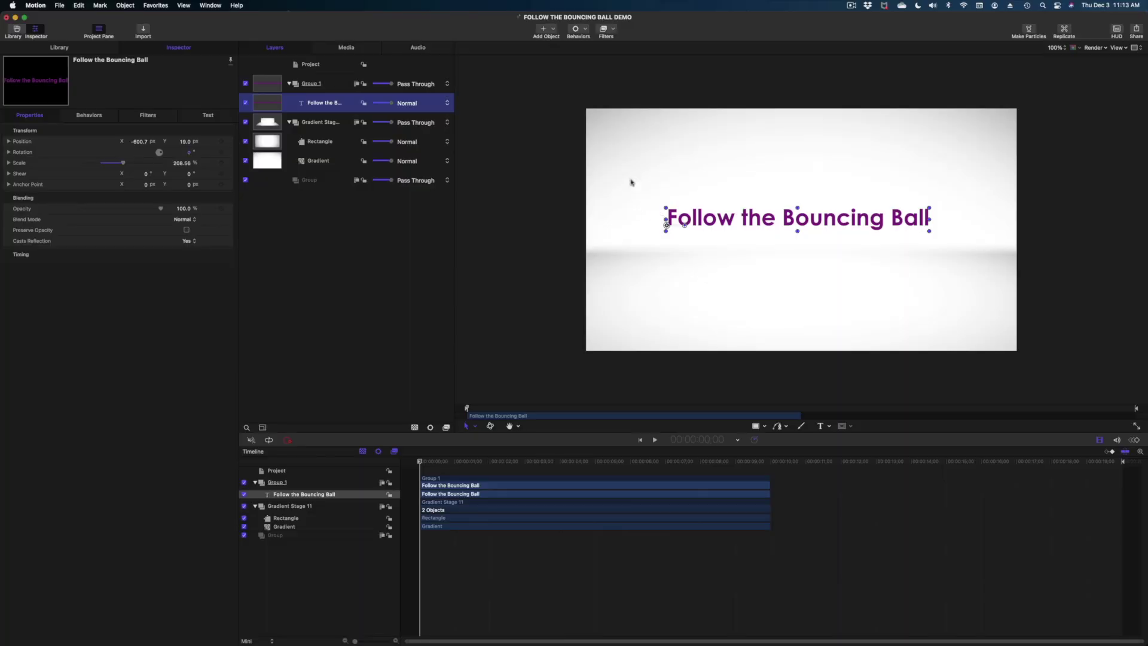
right_click(333, 106)
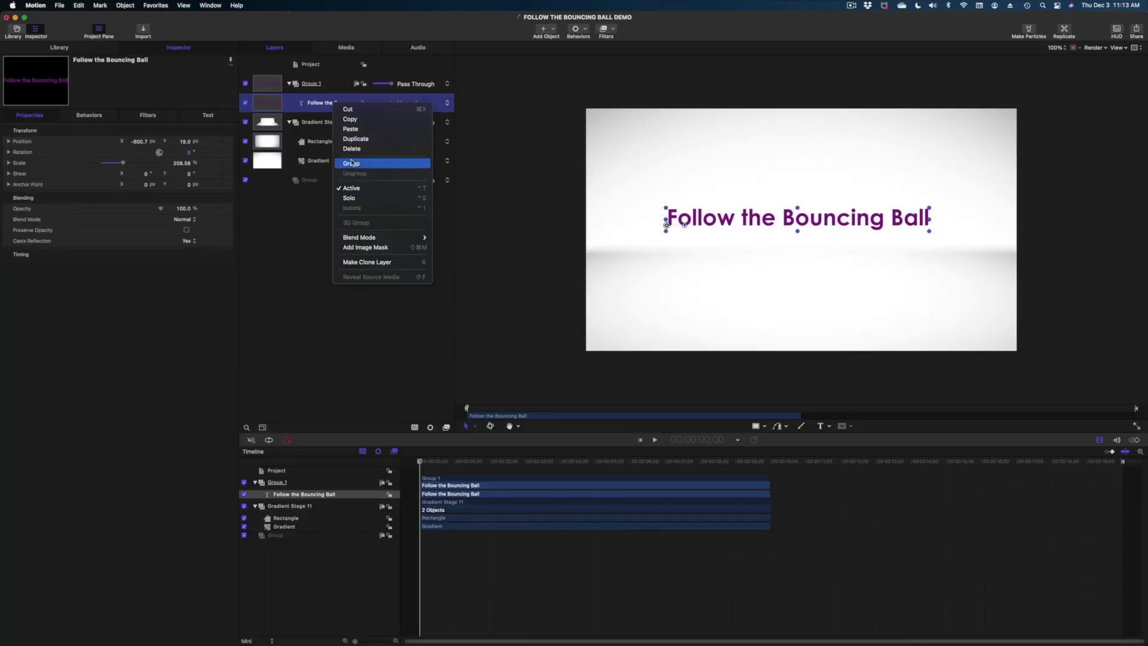
left_click(333, 99)
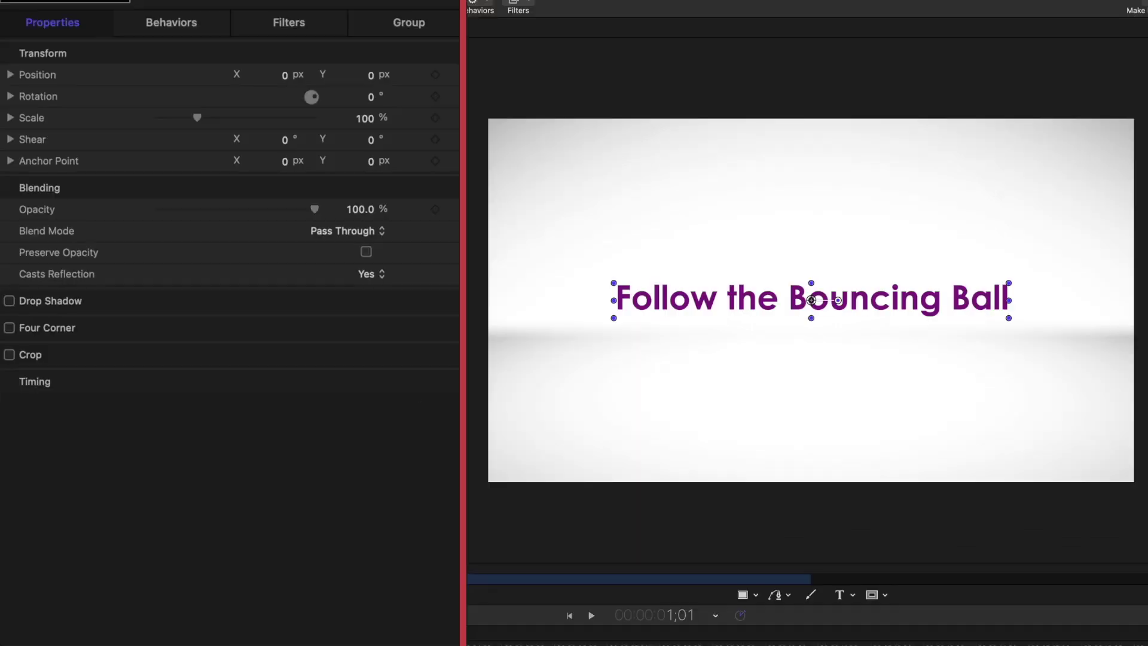
key("shift+Left")
key("Down")
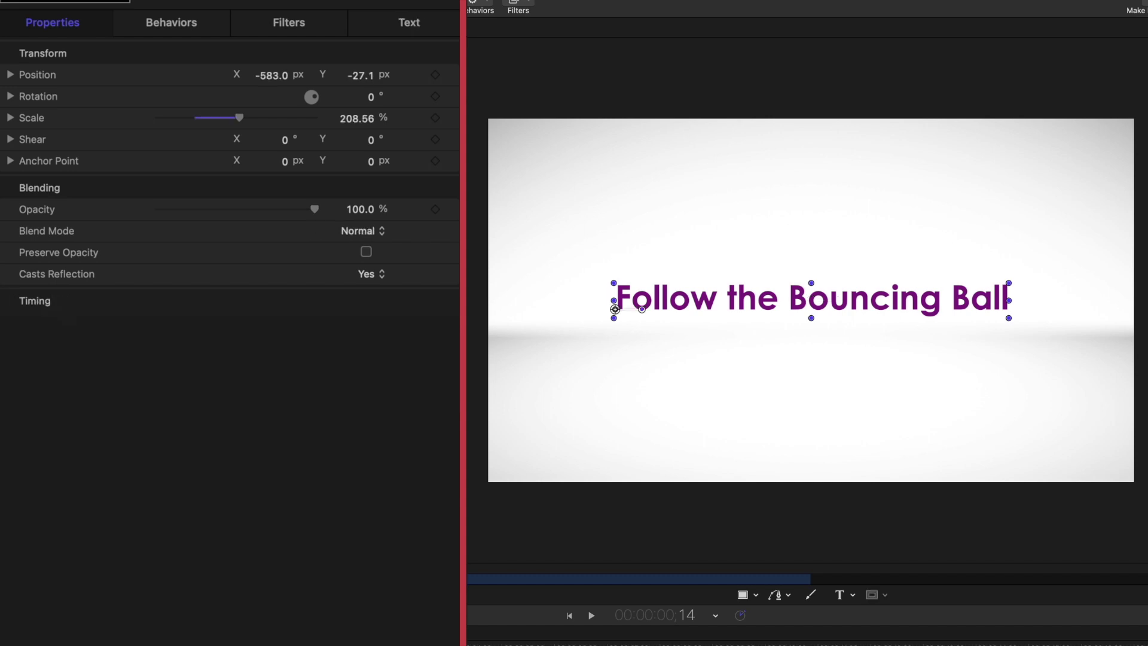
key("Up")
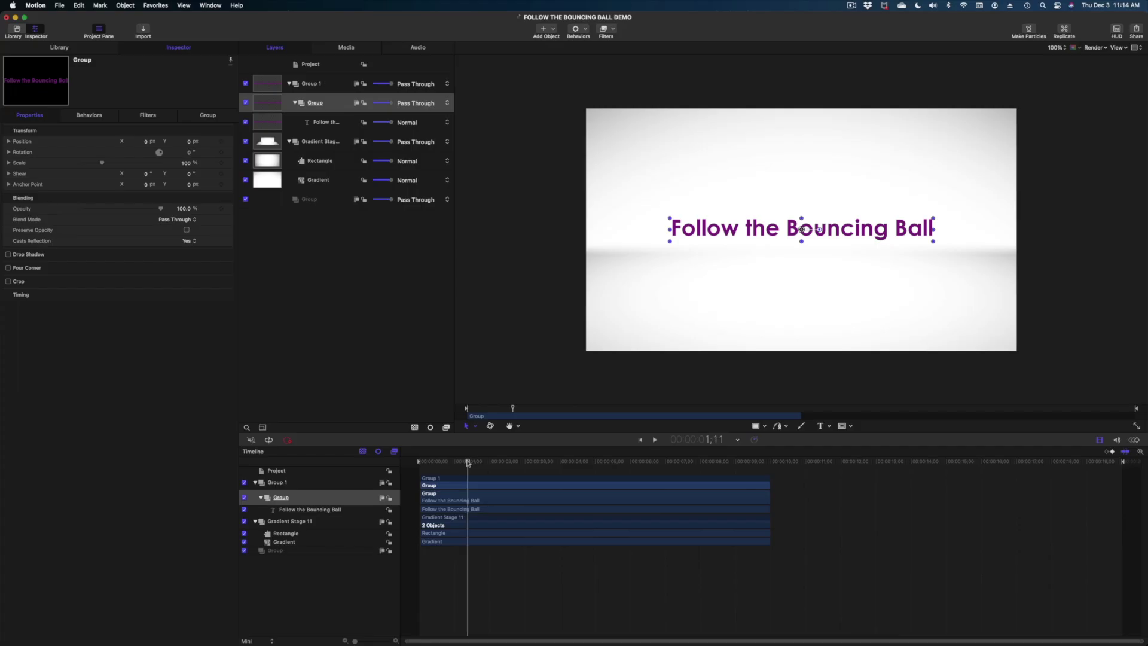
Step: Add a position keyframe to the text's inner group at 1;00
left_click_drag(469, 464, 456, 465)
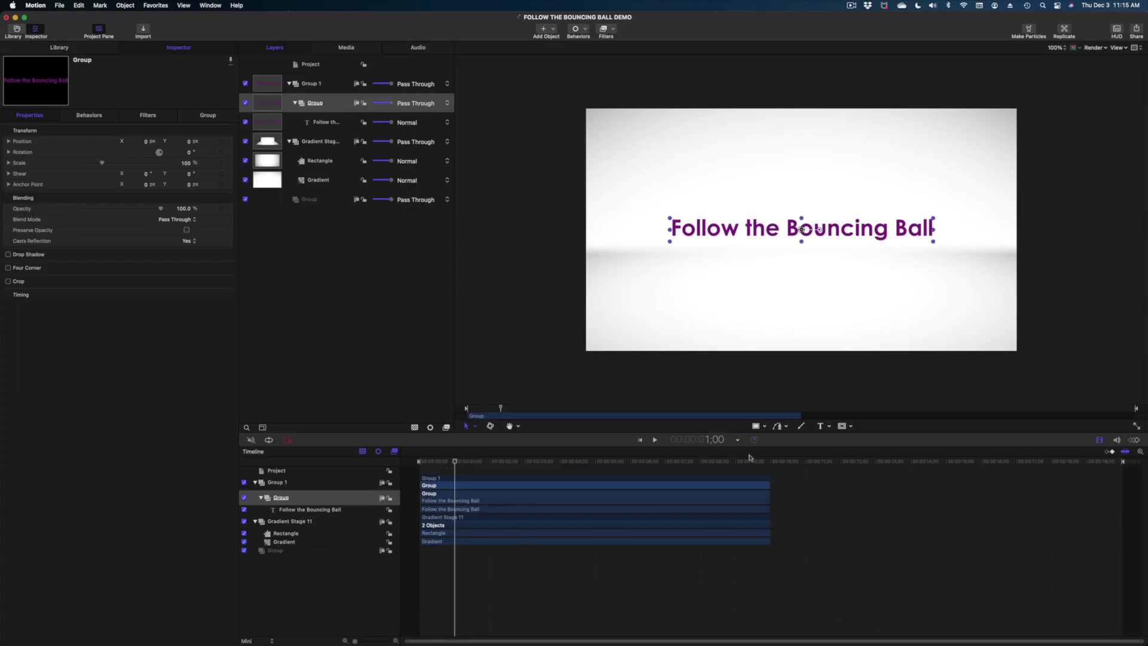
mouse_move(228, 145)
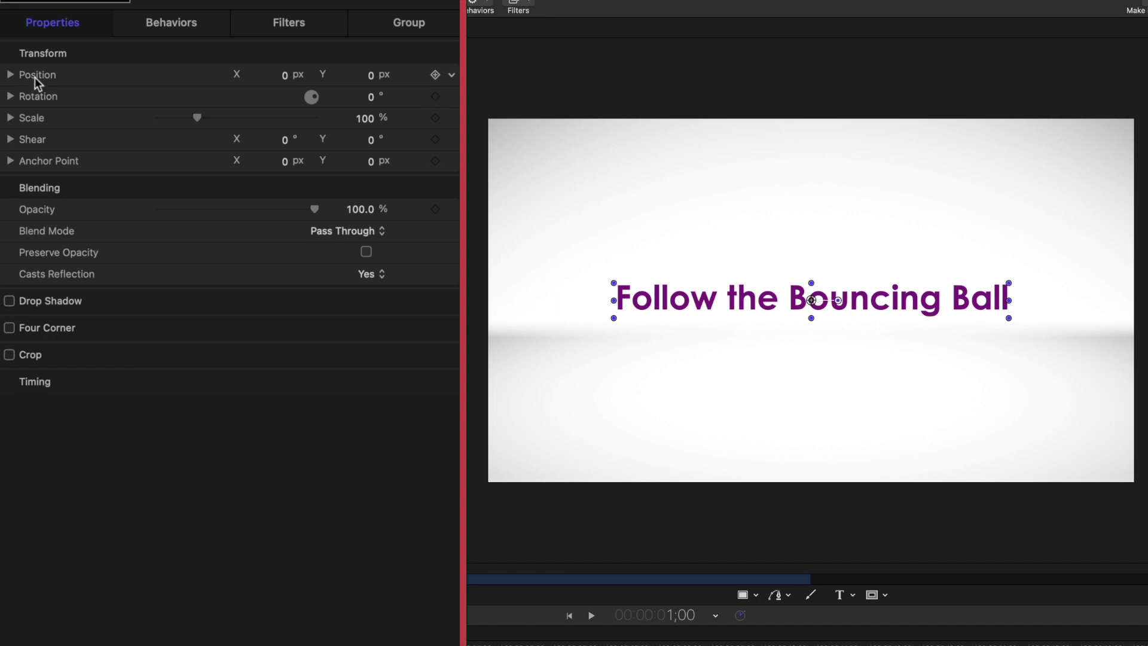
left_click(436, 75)
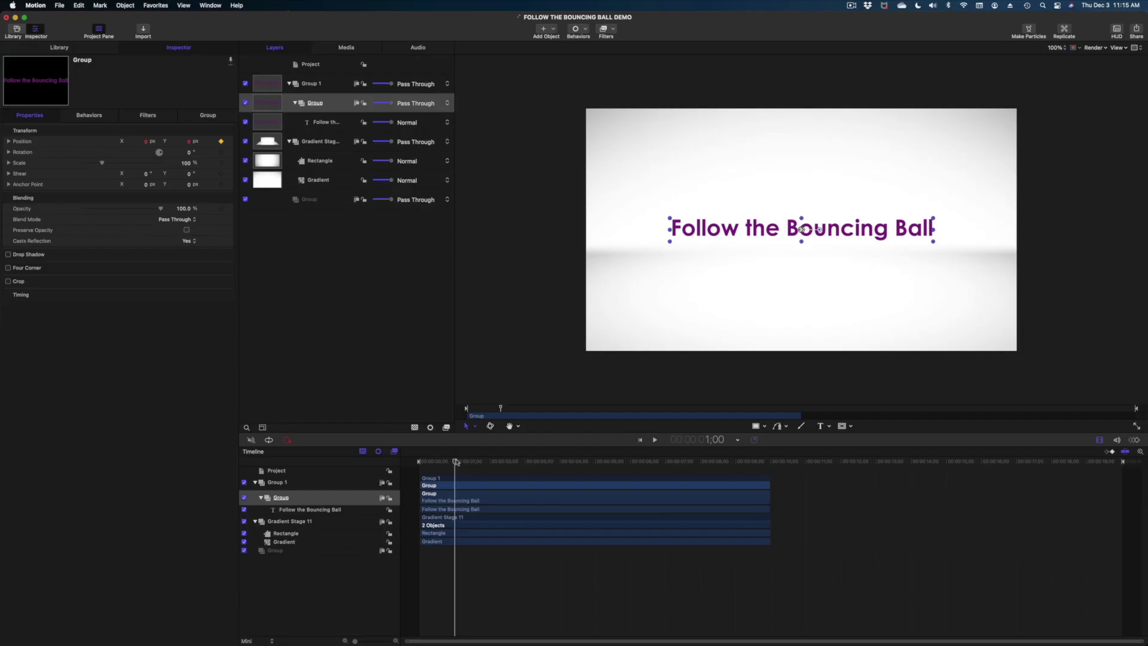
Step: Add a position keyframe to the group at 1;08 with its Y position set to -50 px
left_click_drag(457, 462, 464, 462)
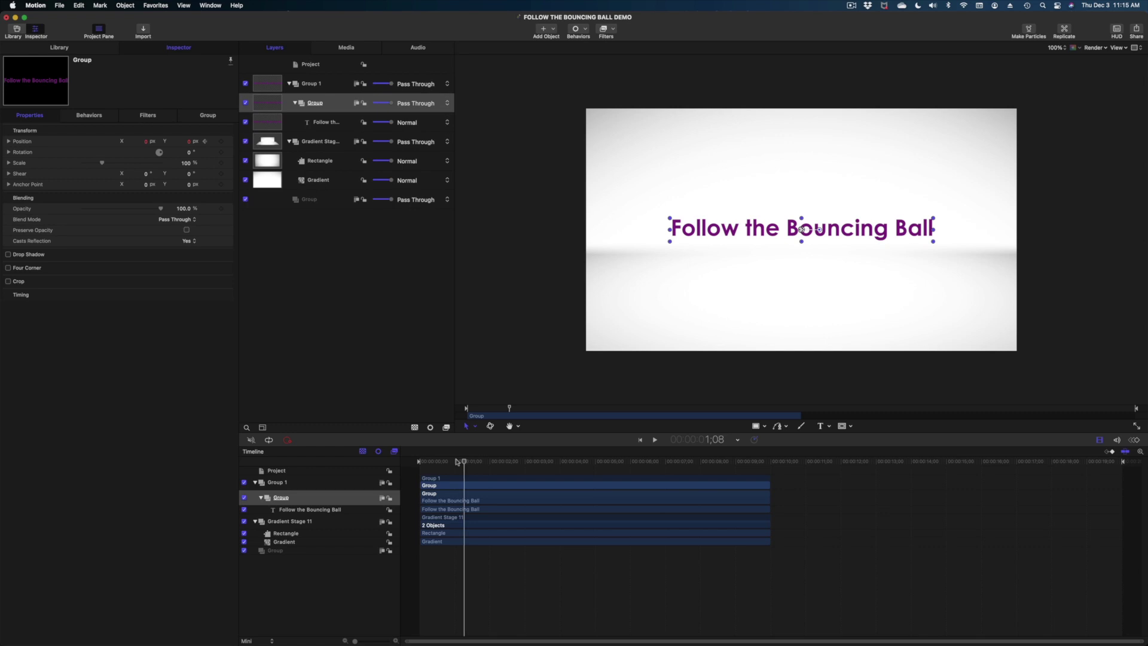
left_click(222, 142)
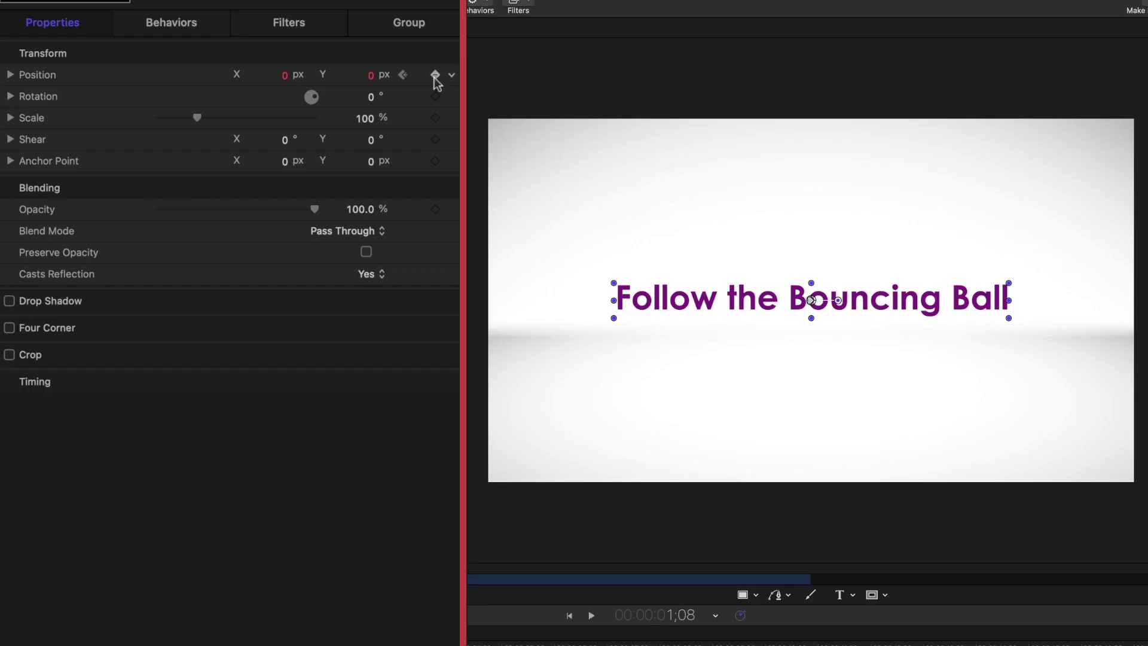
left_click(372, 76)
type("-50")
key("Return")
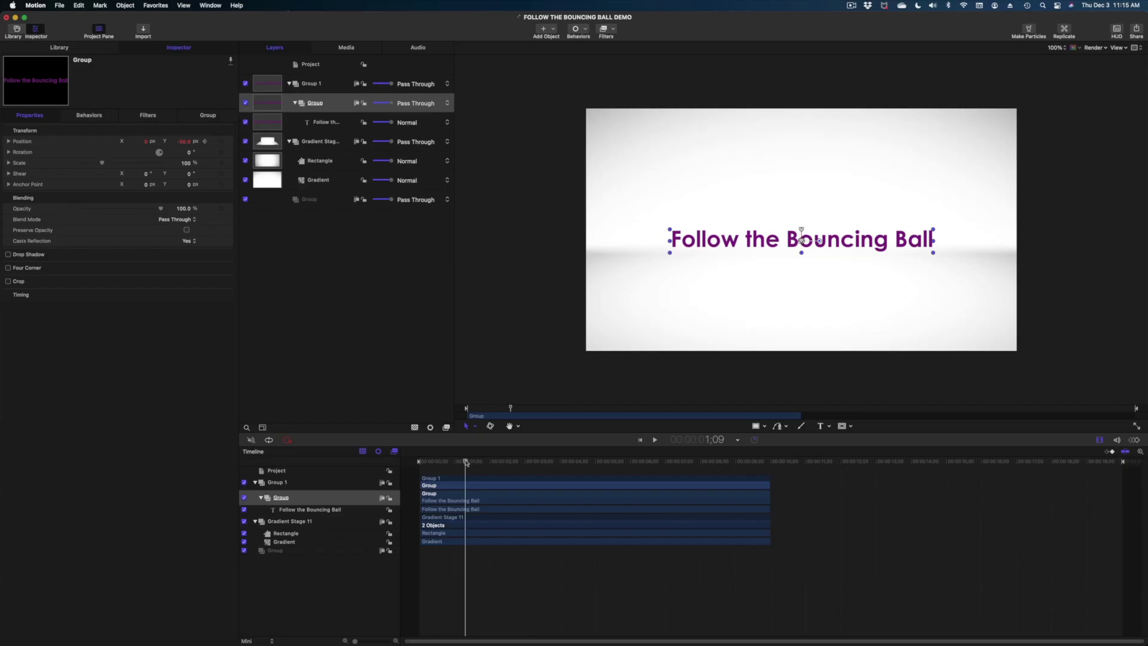
Step: Keyframe the group's Y position at 0 px at 1;16
left_click_drag(466, 462, 465, 462)
left_click_drag(465, 462, 467, 463)
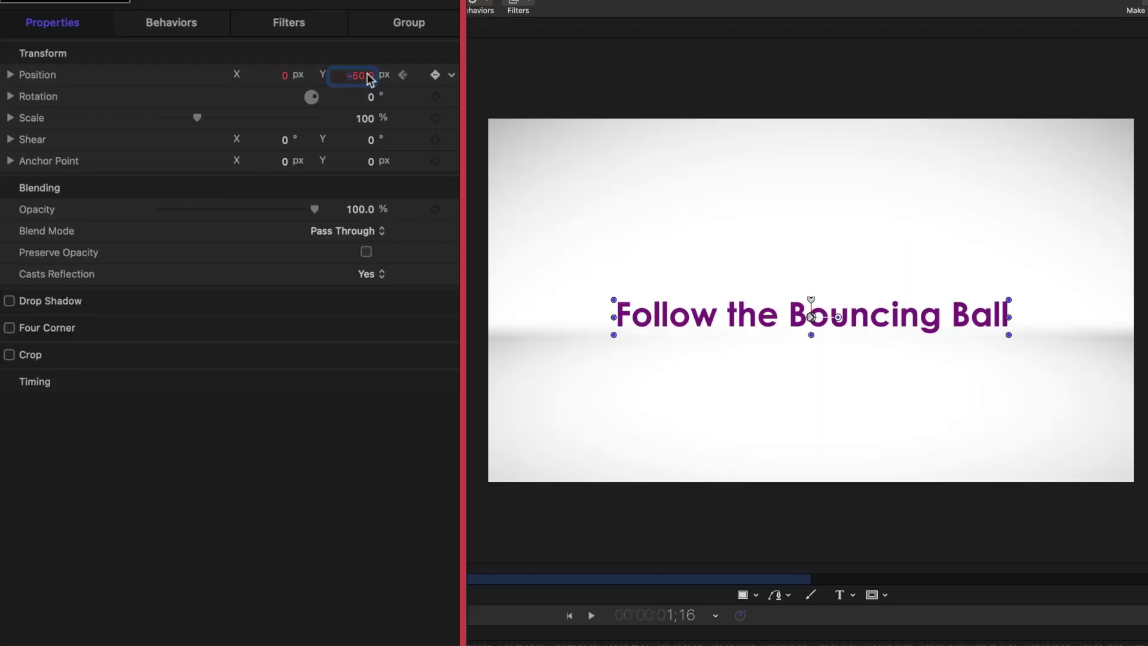
type("0")
key("Return")
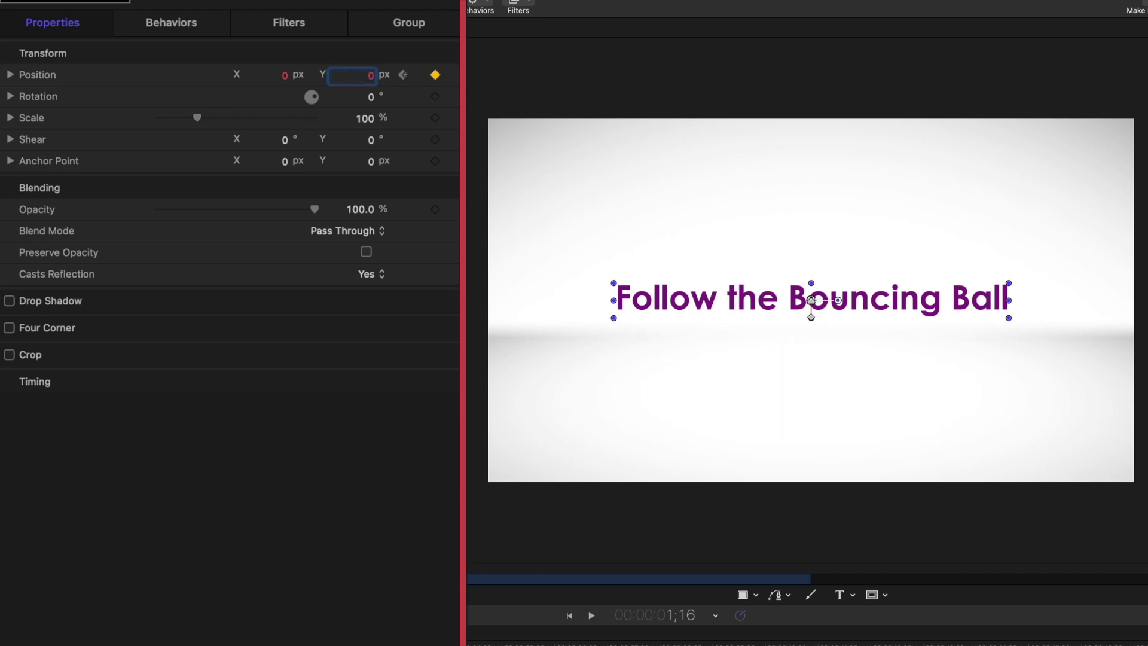
Step: Play the group's dip and examine its position curves in the Keyframe Editor
key("space")
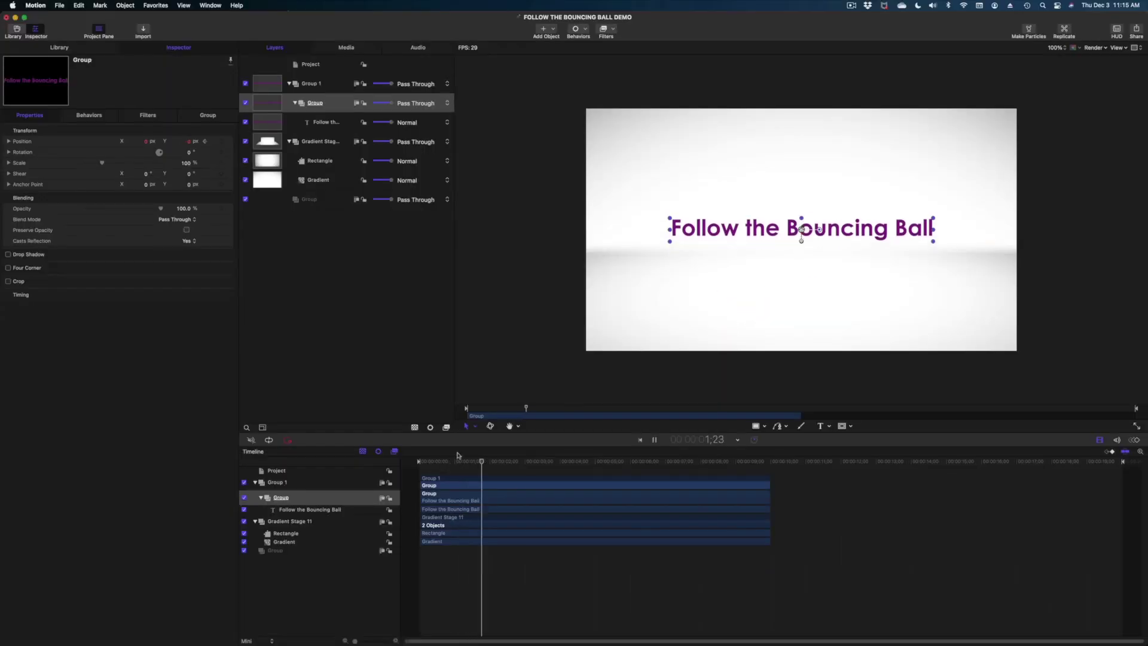
key("space")
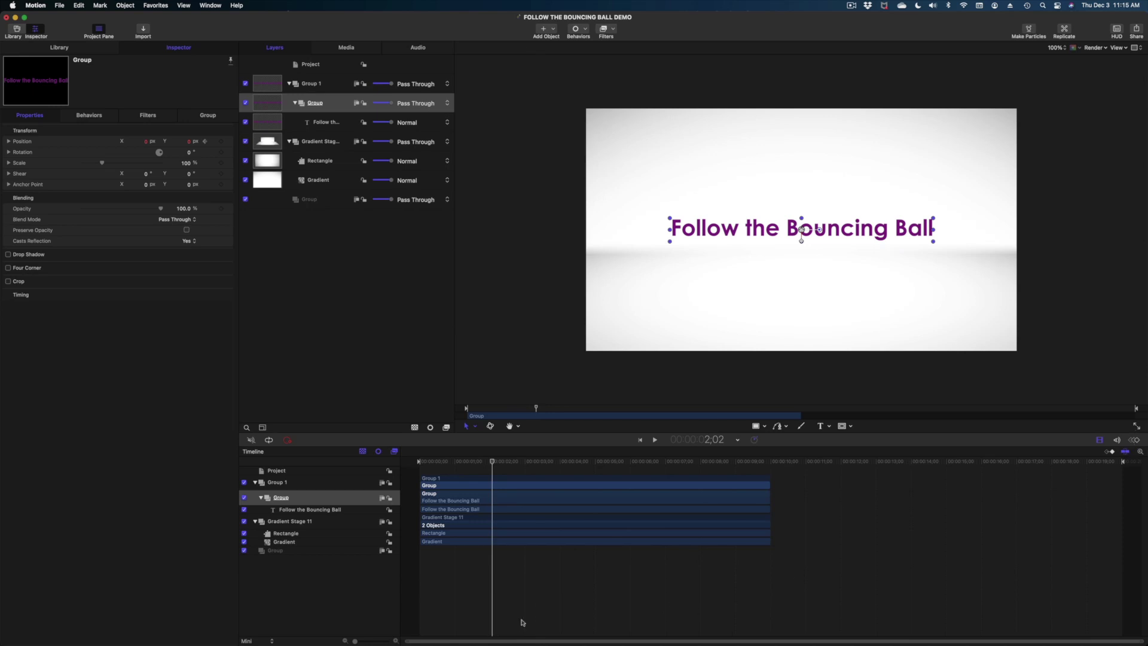
left_click(1134, 441)
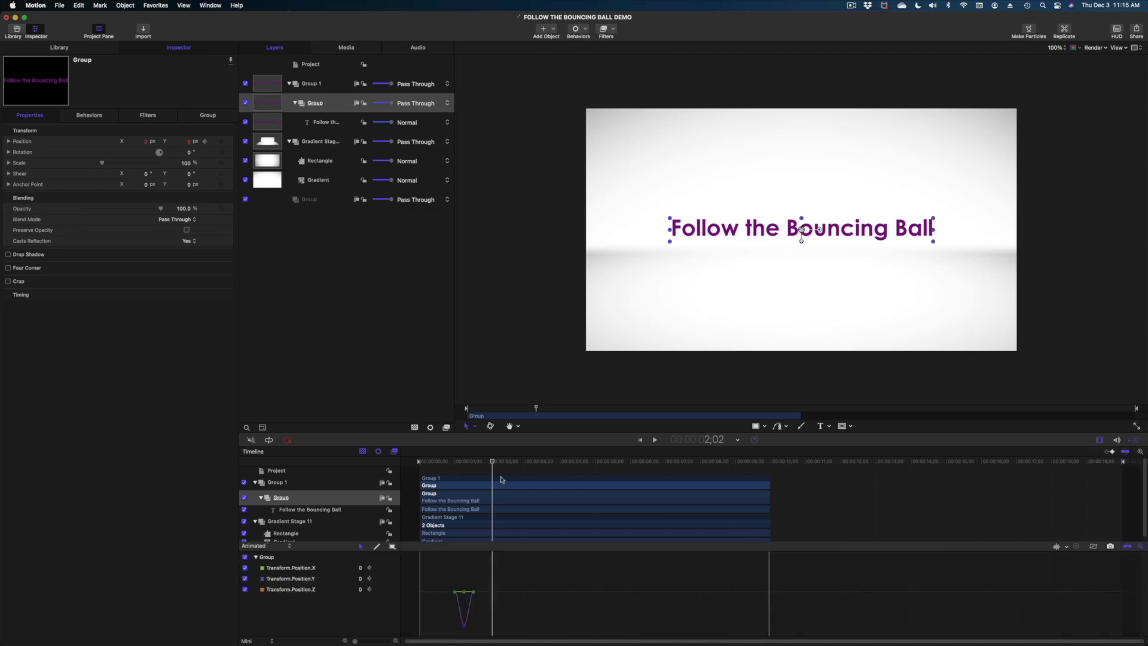
left_click_drag(492, 469, 451, 471)
key("space")
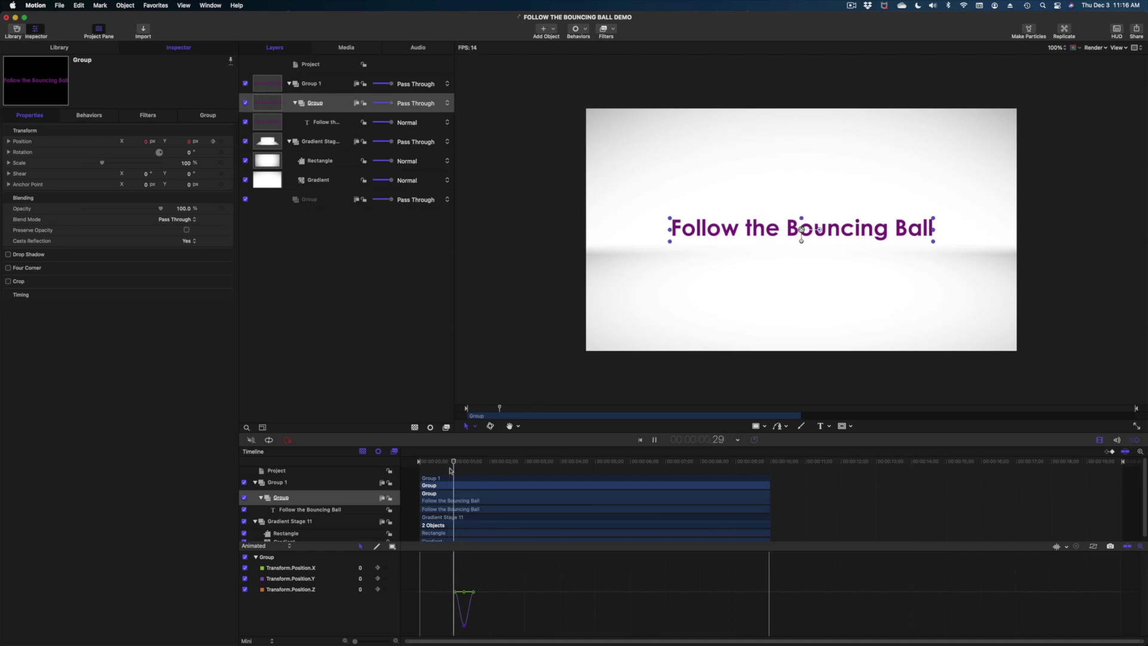
key("space")
left_click_drag(455, 461, 460, 461)
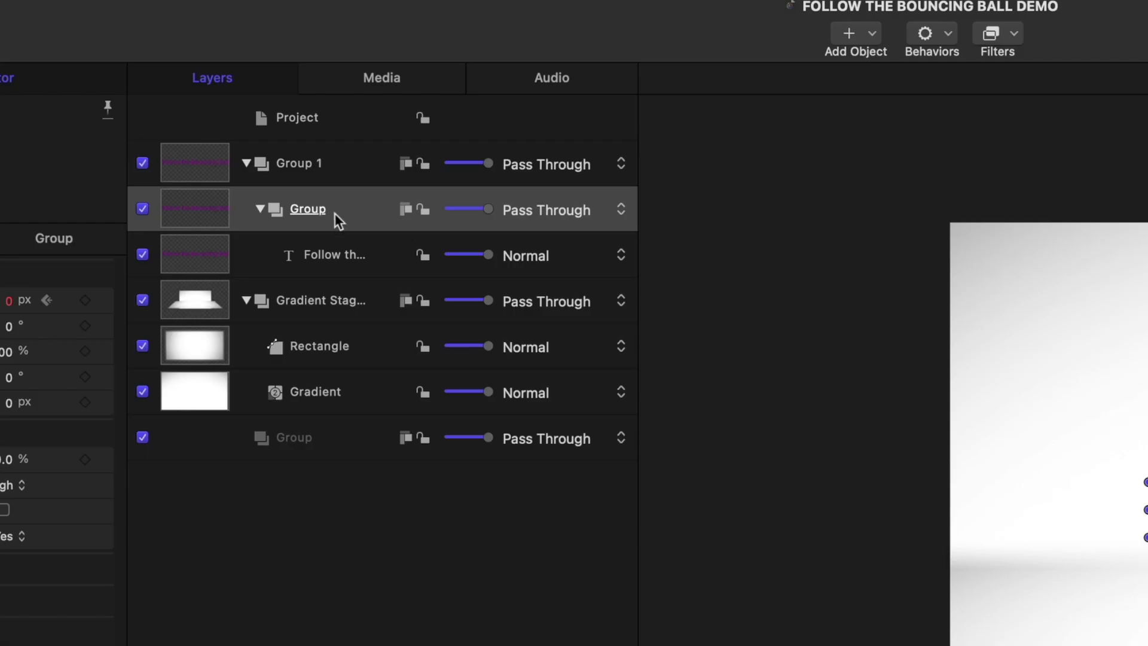
Step: Duplicate the keyframed group and change the copy's text to "the"
right_click(338, 104)
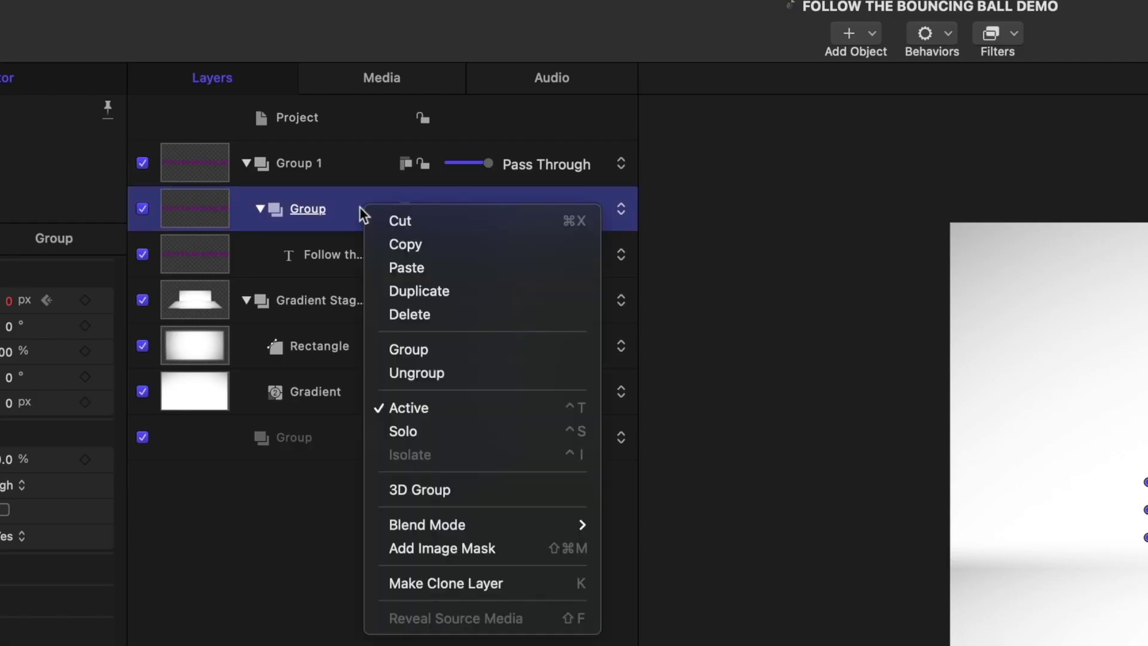
left_click(418, 291)
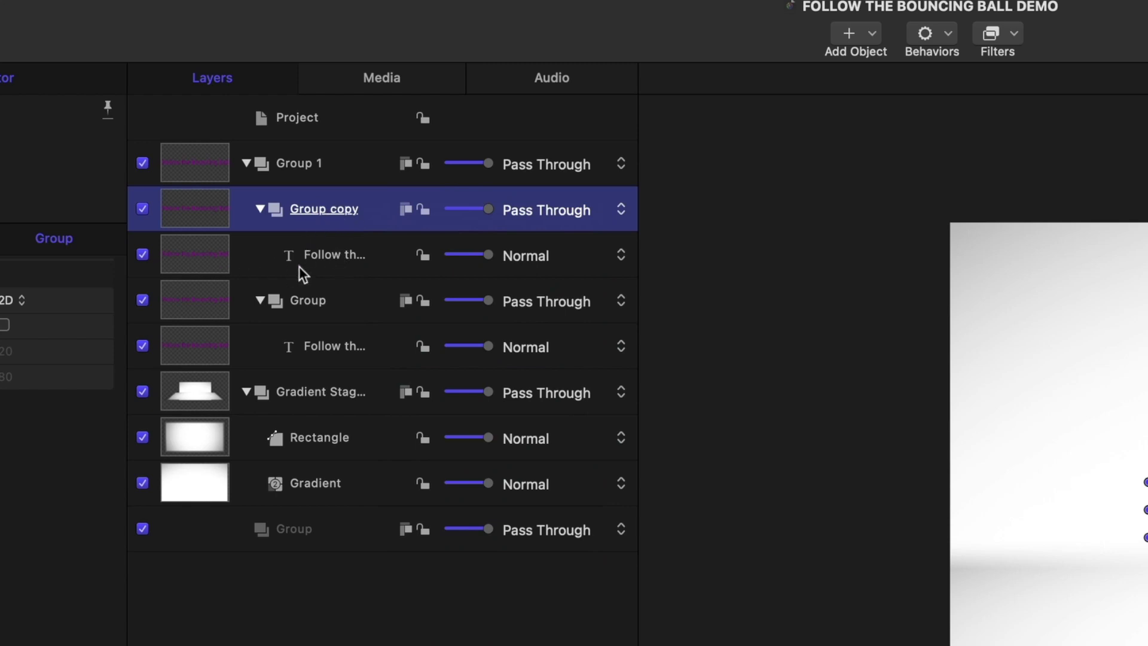
left_click(321, 262)
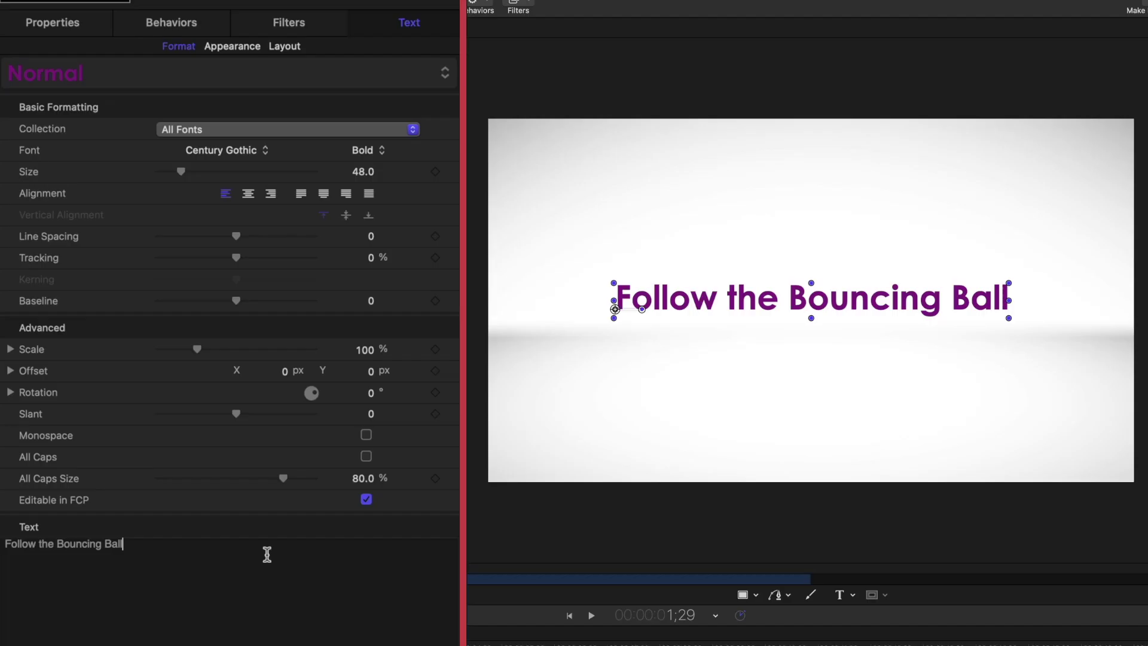
key("super+a")
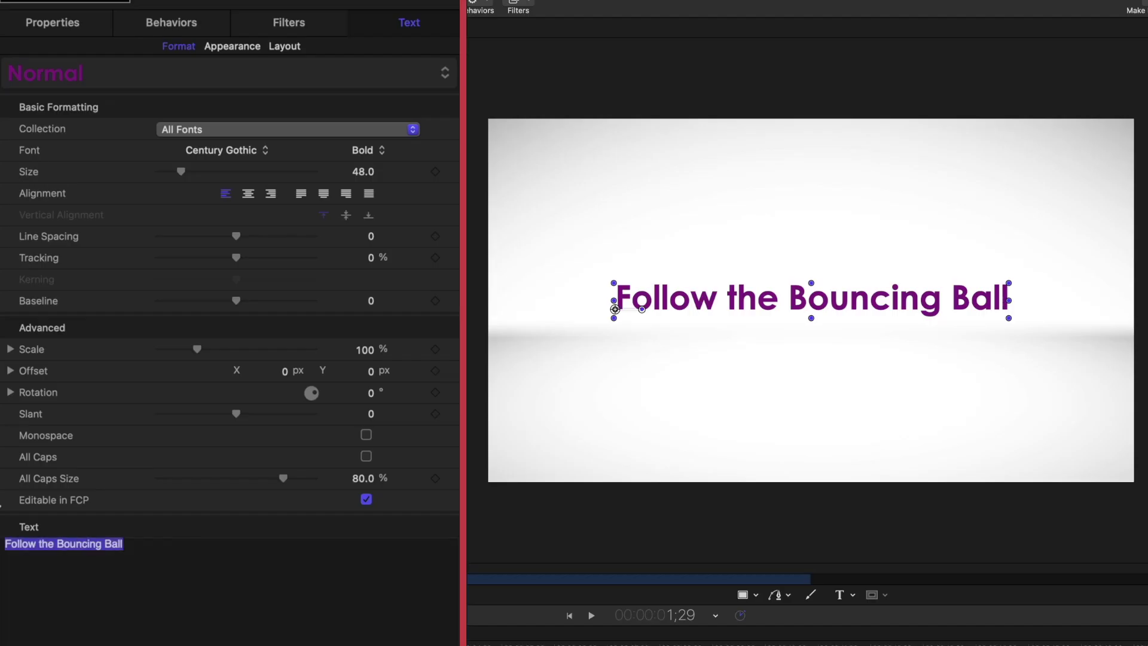
type("the")
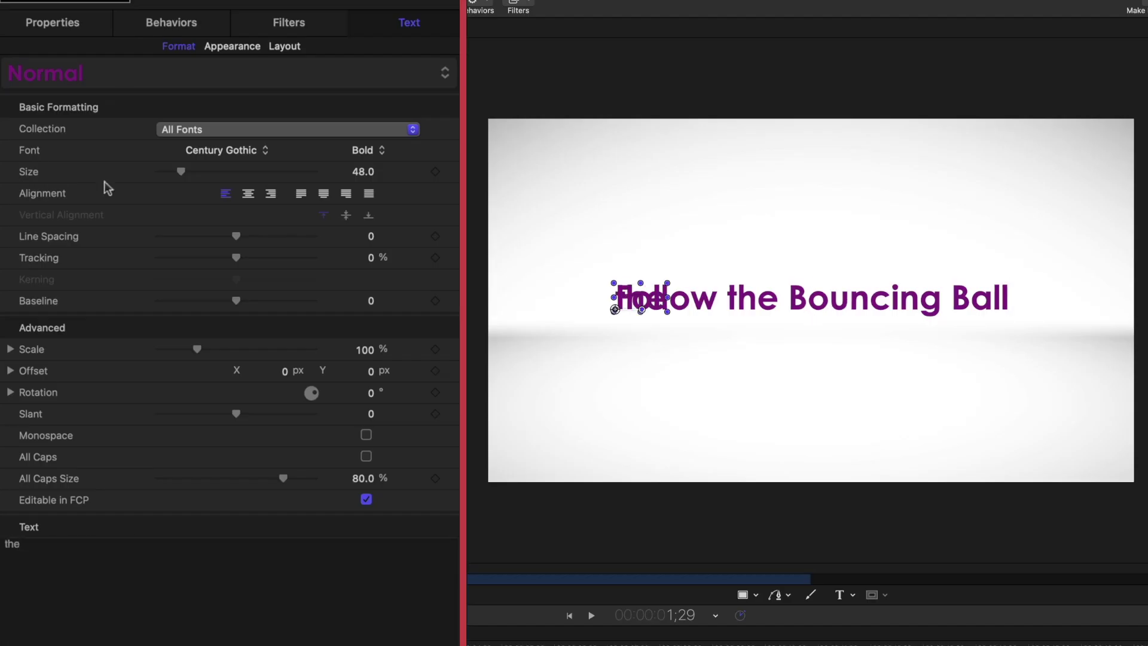
Step: Set the X position of the "the" text to -248.0 px so it lies over the same word in the full title
left_click(77, 22)
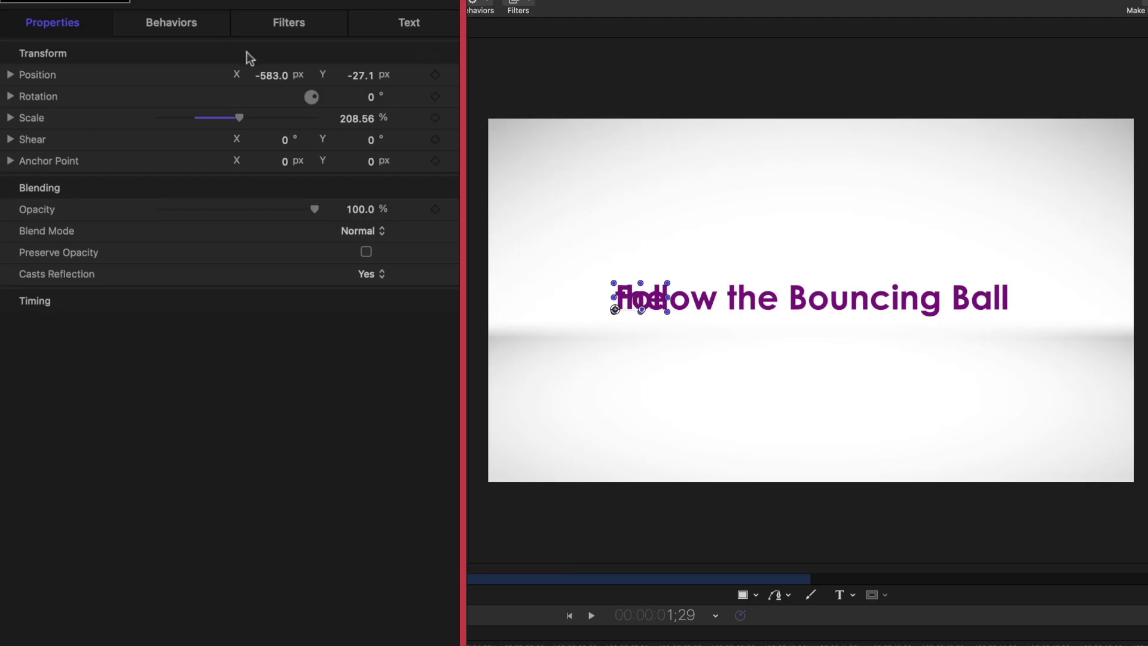
mouse_move(271, 75)
left_mouse_down()
mouse_move(332, 75)
mouse_move(267, 74)
left_mouse_up()
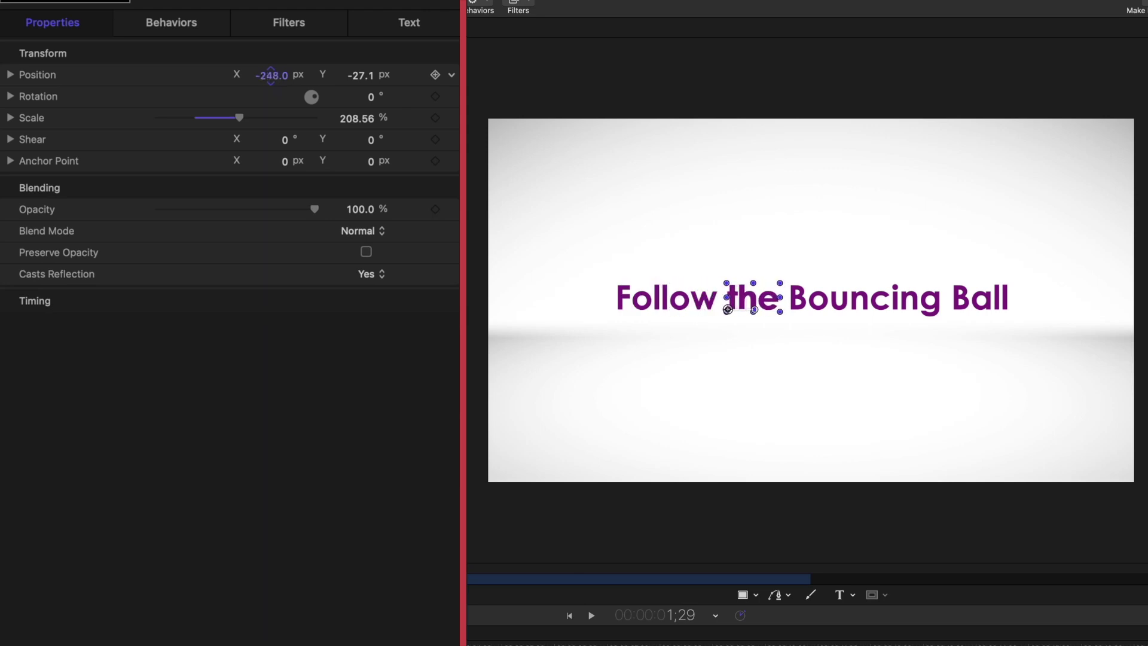
Step: Duplicate the group that contains the word "the"
key("Up")
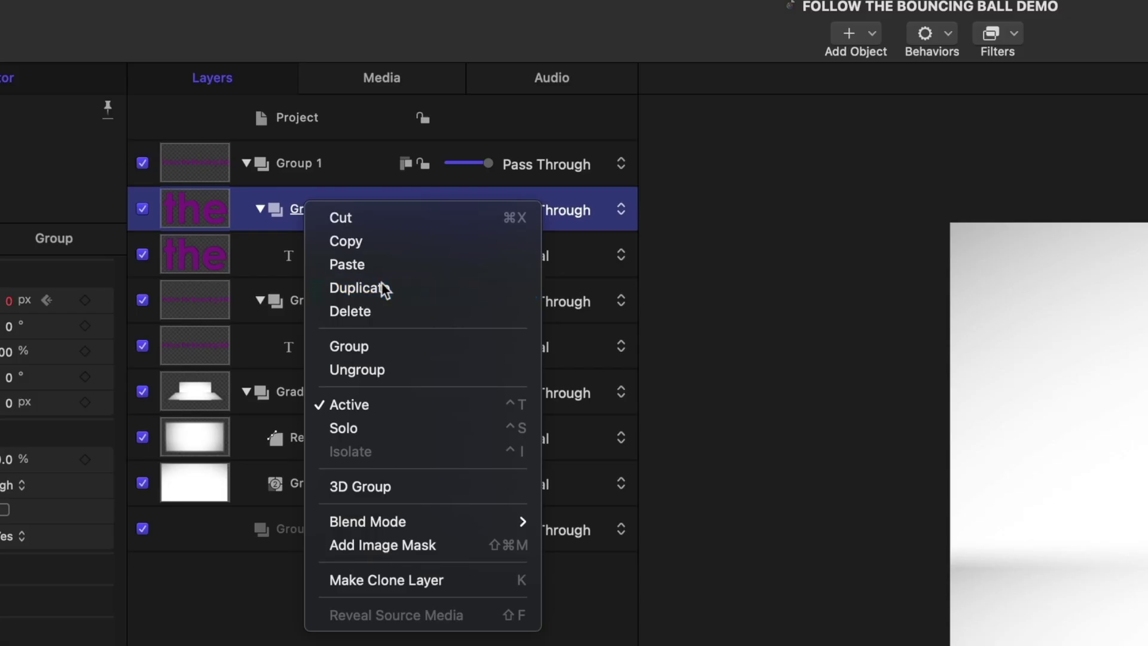
left_click(382, 286)
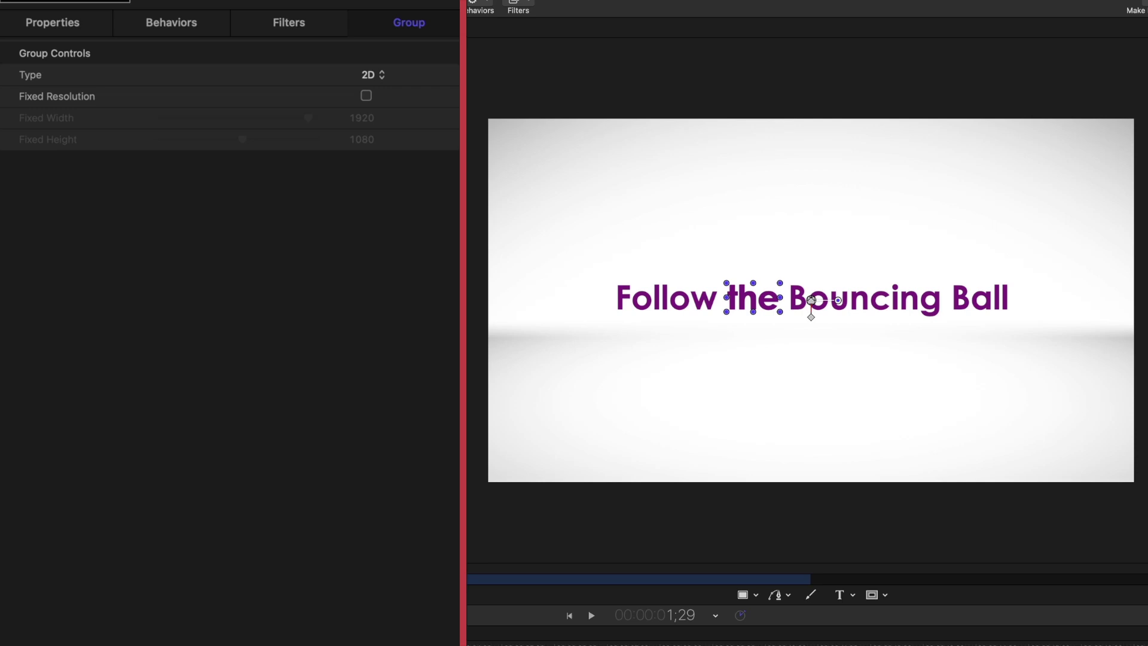
Step: Change the duplicated group's text to "Bouncing" and shift it horizontally over the same word in the full title
key("Down")
left_click(221, 584)
key("super+a")
type("Bouncing")
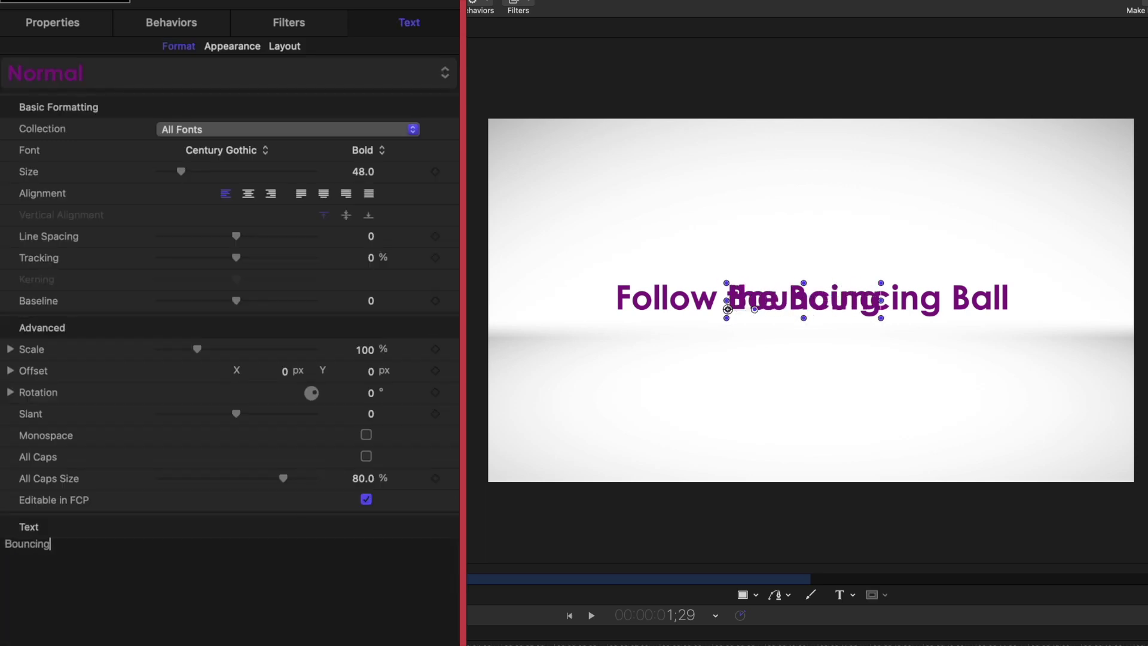
left_click(63, 24)
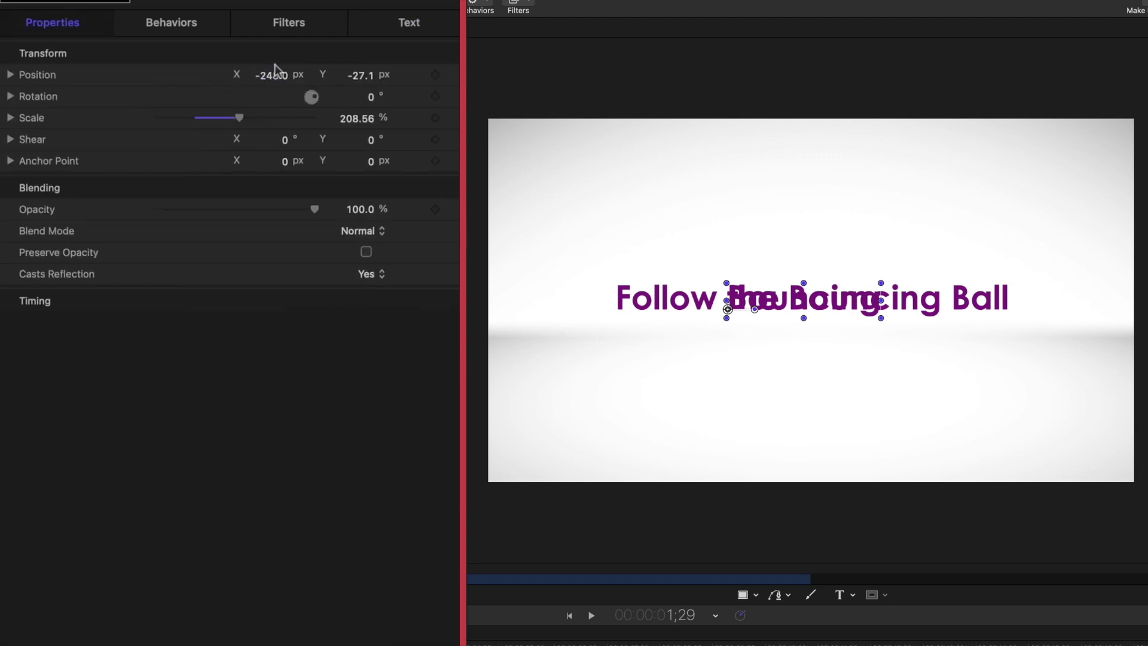
left_click_drag(271, 75, 271, 75)
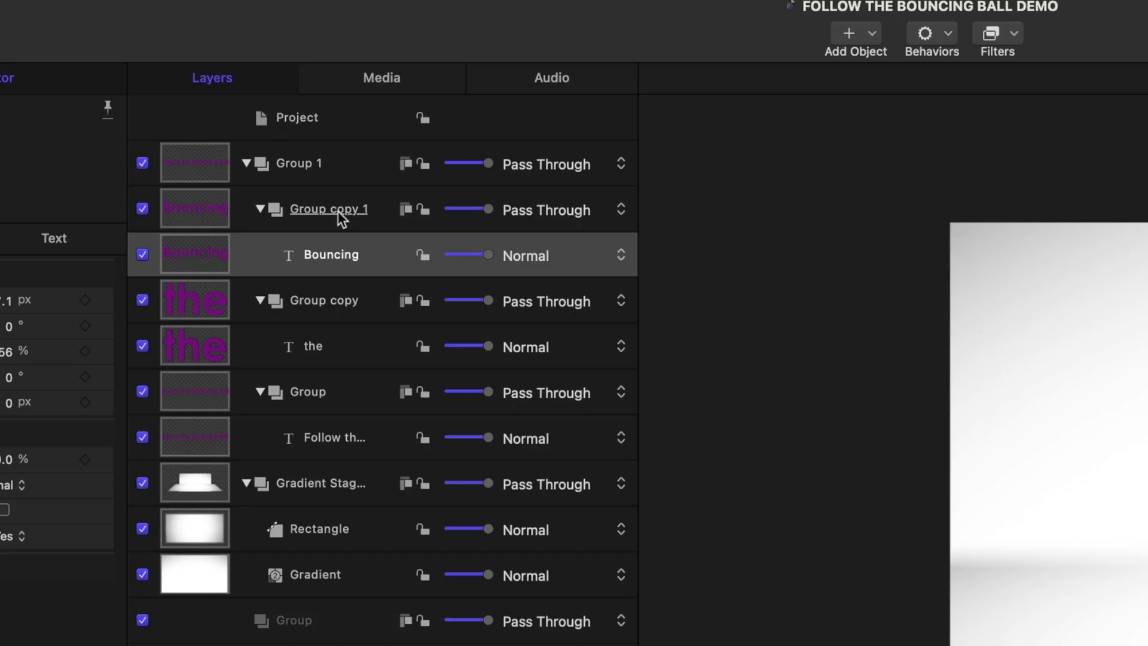
Step: Duplicate the group that contains "Bouncing" and change the copy's text to "Ball"
right_click(341, 216)
left_click(430, 297)
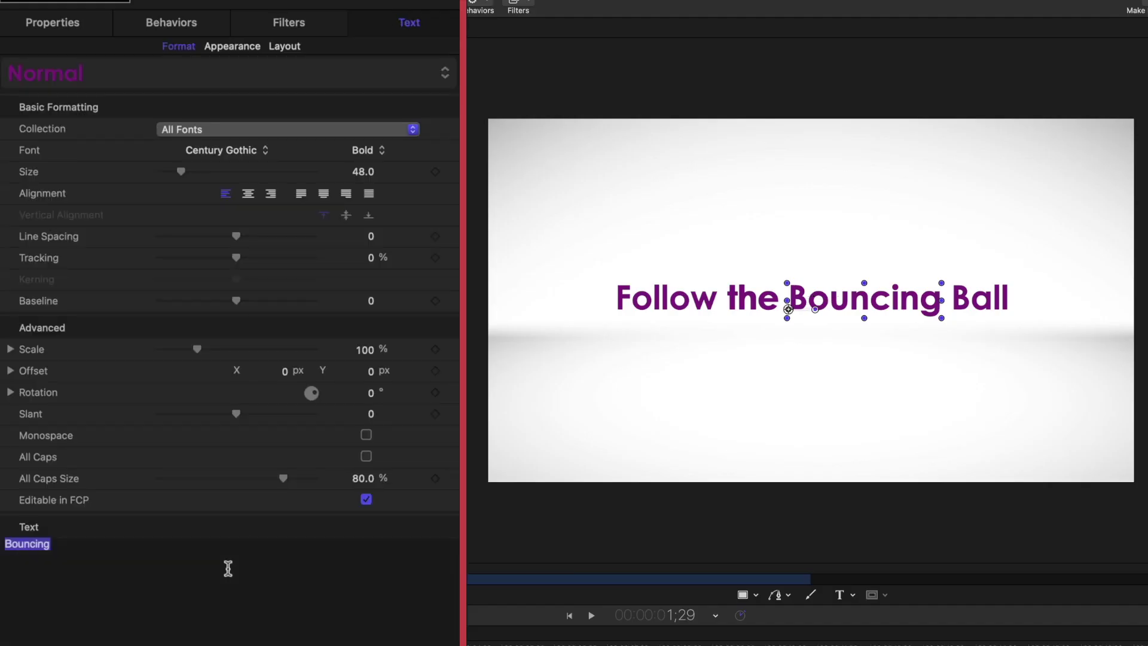
type("Ball")
Step: Set the X position of the "Ball" text to 417.0 px so it lies over the same word in the full title
left_click(53, 22)
left_click_drag(274, 75, 317, 75)
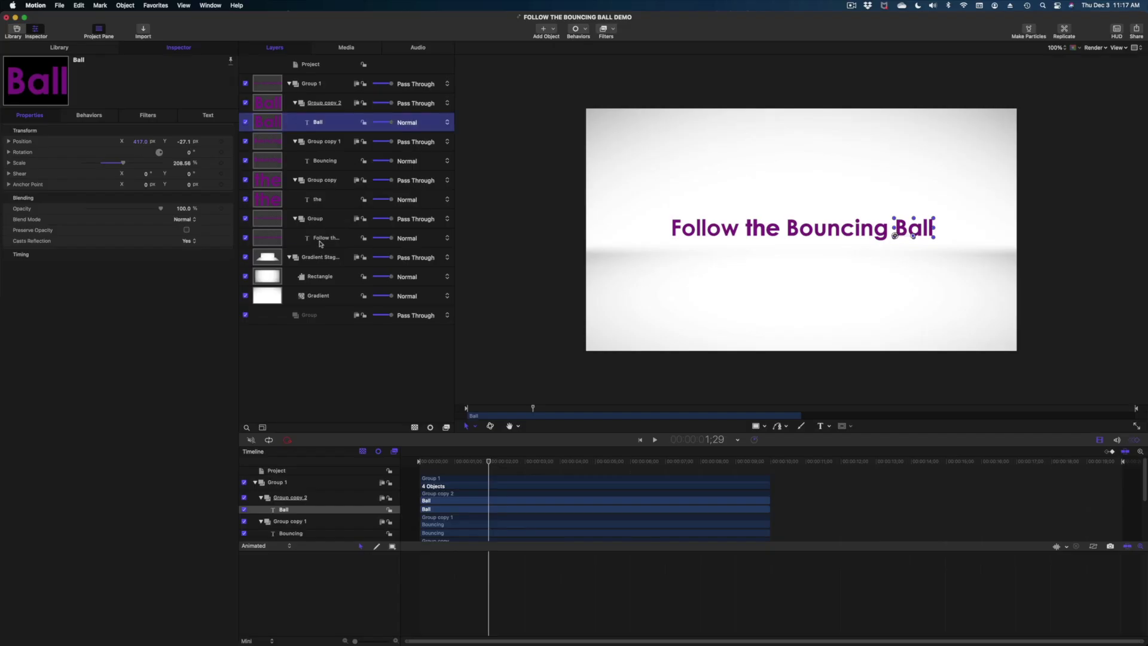
Step: Shorten the original "Follow the Bouncing Ball" text to just "Follow"
left_click(317, 238)
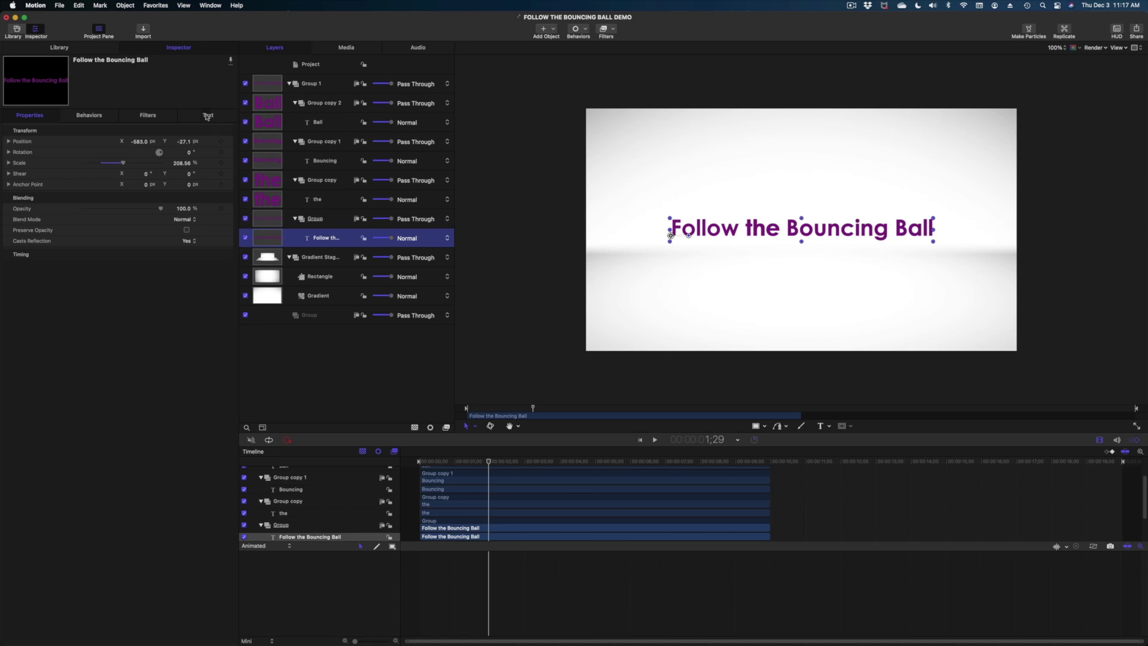
left_click(207, 115)
left_click_drag(64, 377, 27, 378)
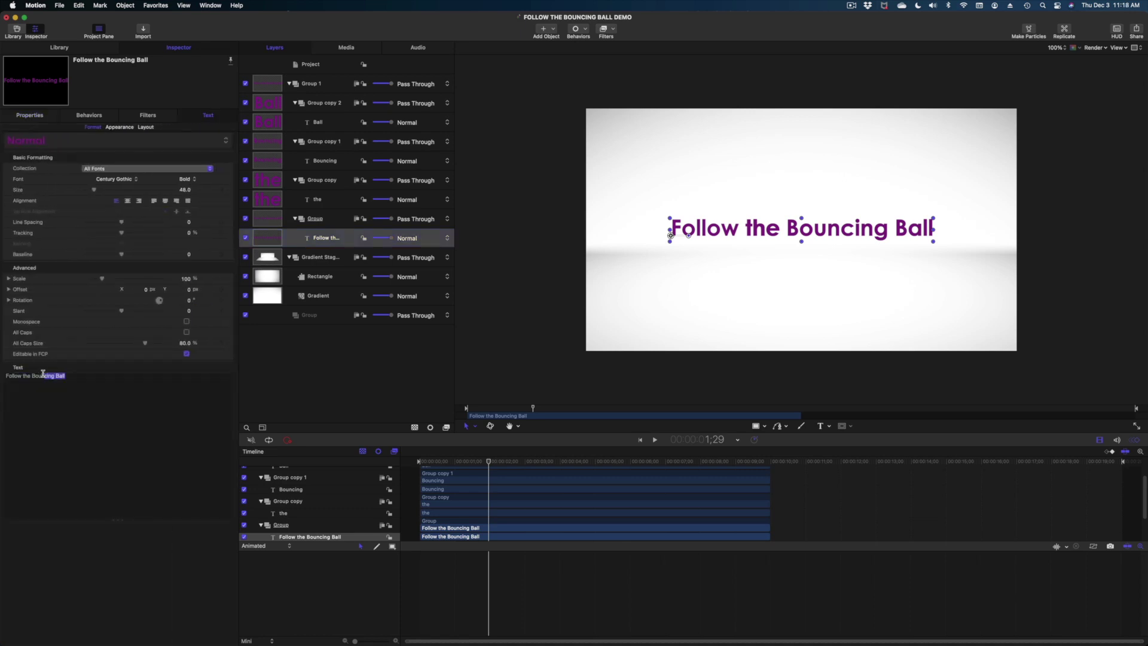
left_click_drag(47, 547, 45, 538)
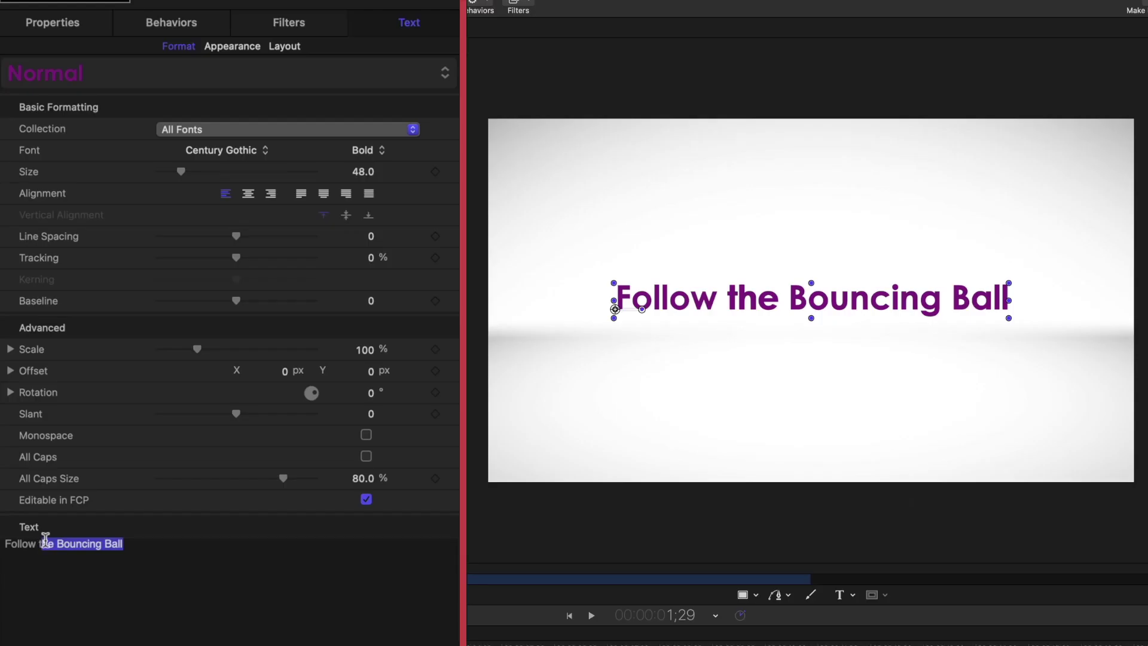
key("BackSpace")
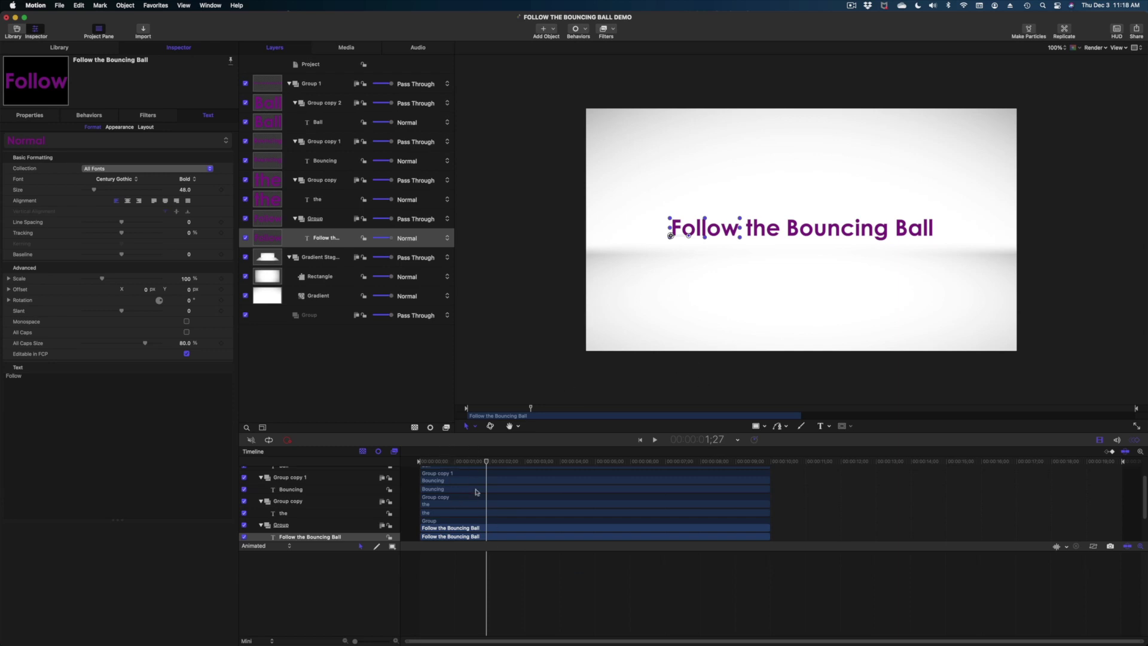
Step: Hide the Keyframe Editor and draw a small circle above the start of the title with the Circle tool
left_click(1134, 440)
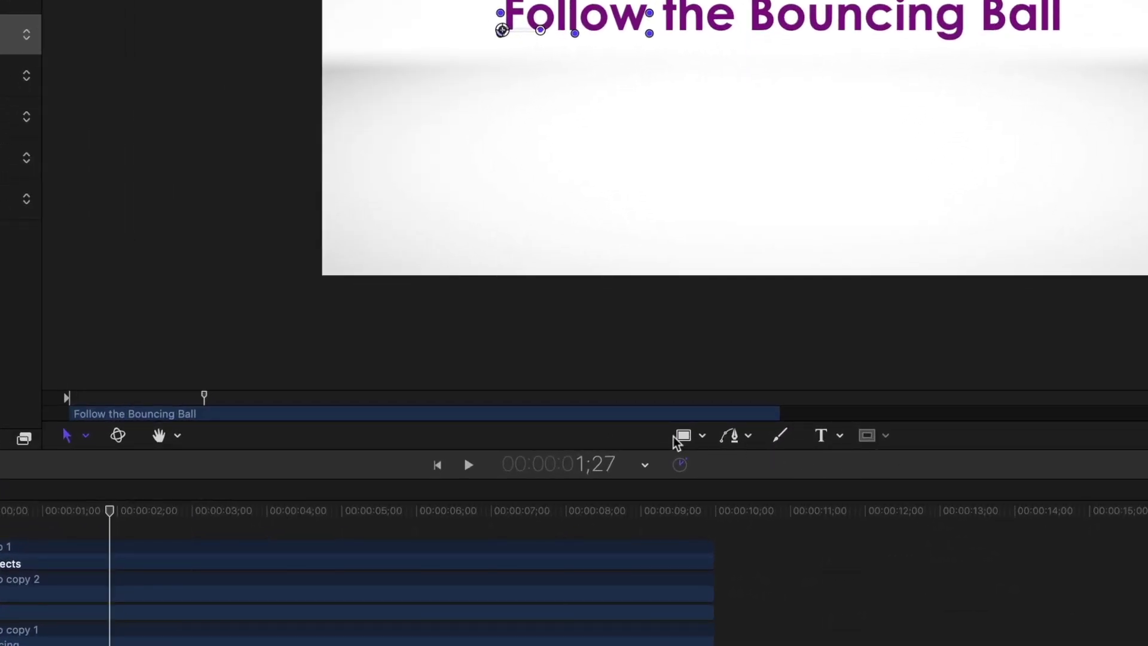
left_click(703, 438)
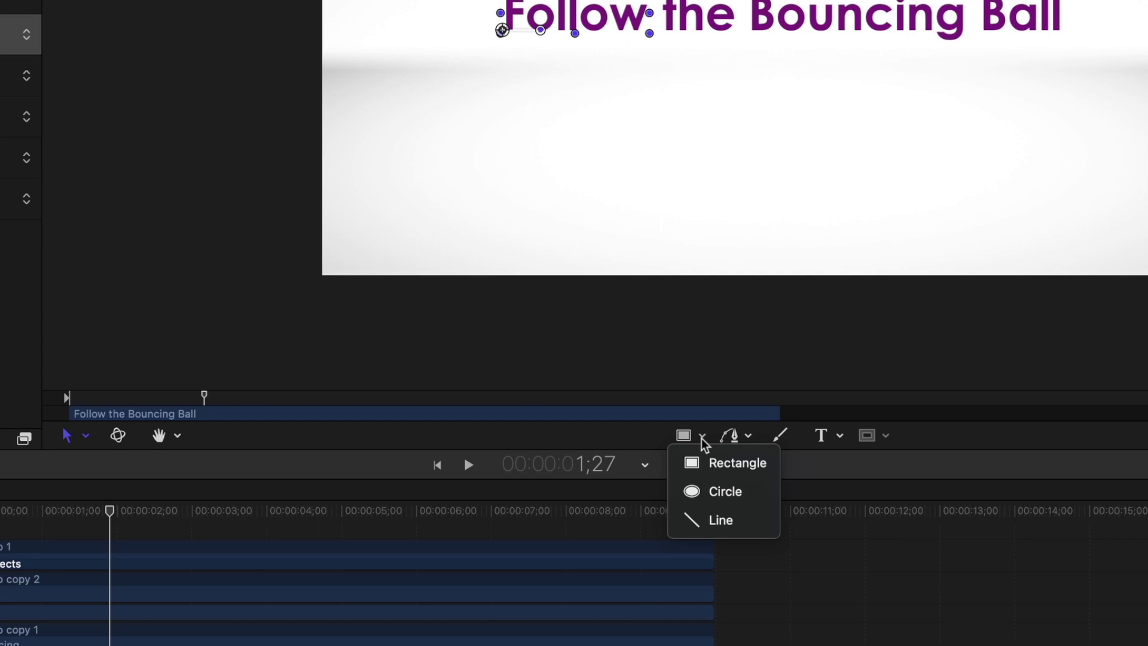
left_click(723, 493)
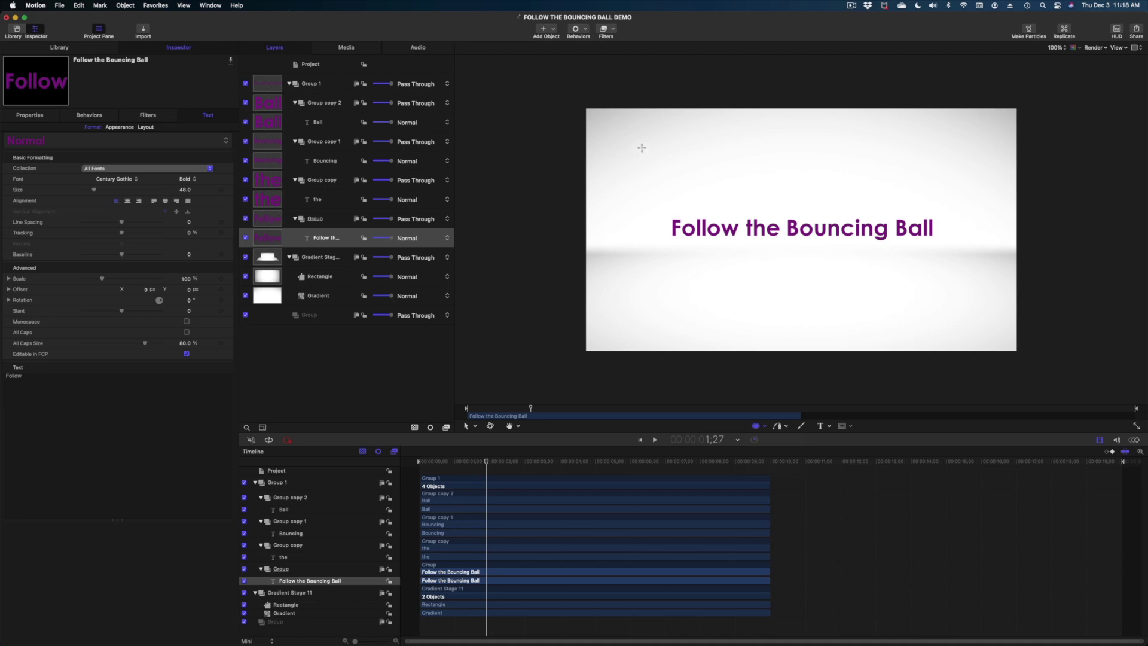
left_click_drag(647, 151, 663, 169)
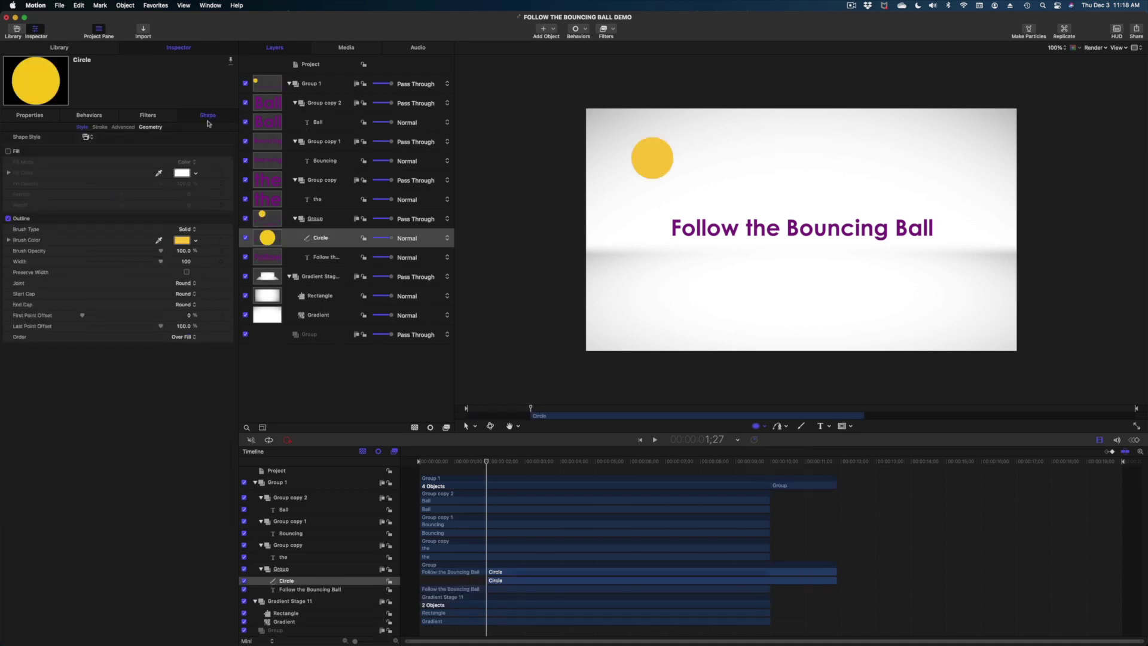
Step: Turn off the circle's outline and give it a green linear gradient fill
left_click(8, 218)
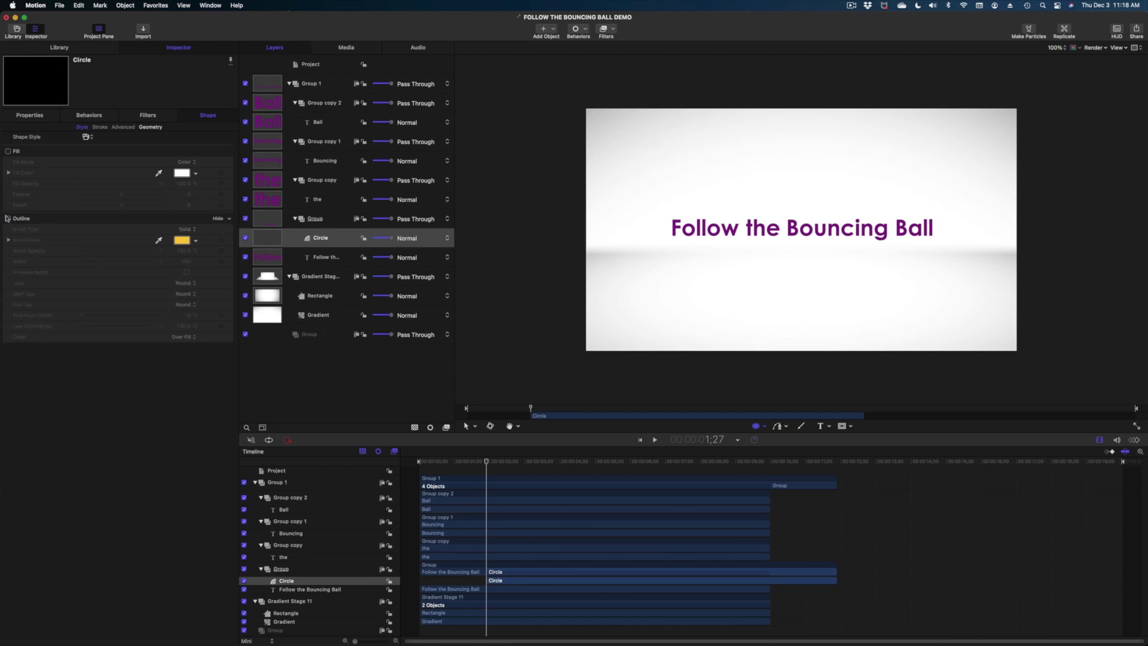
left_click(374, 116)
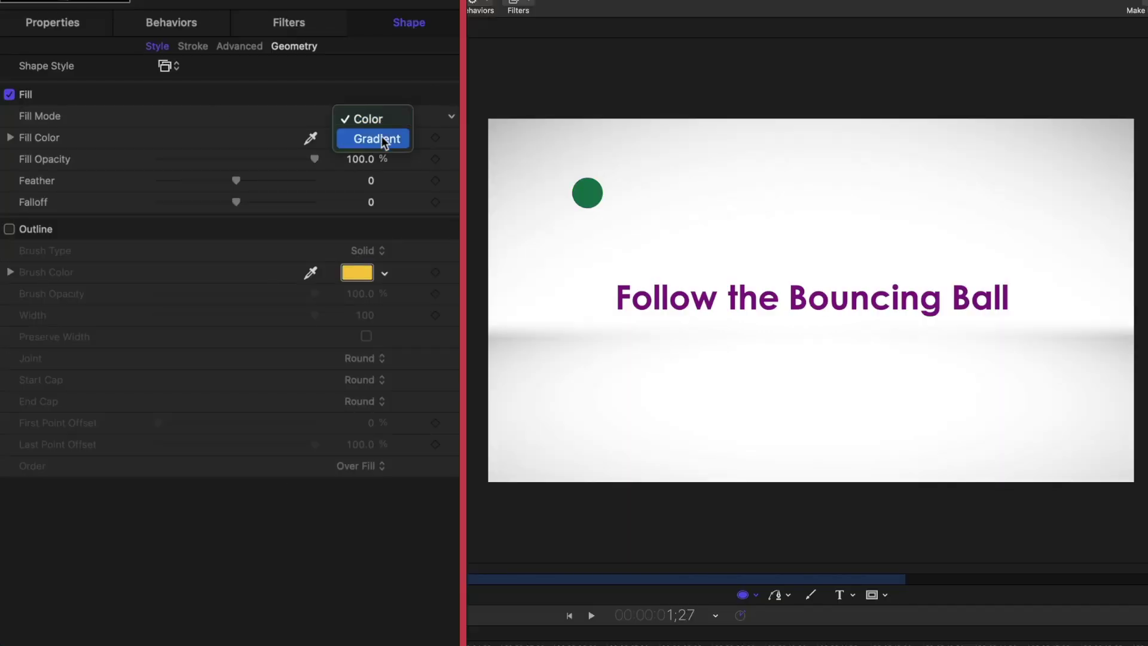
left_click(385, 140)
double_click(8, 223)
left_click(426, 221)
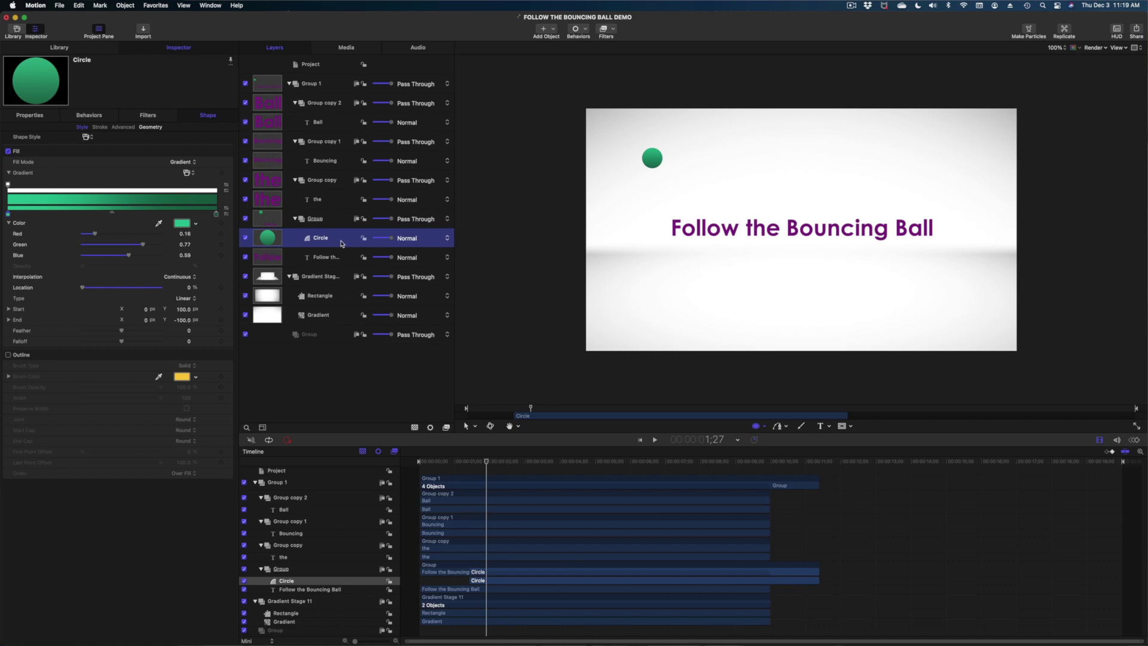
Step: Move the circle into its own group above Group 1 and shift it to start at the beginning of the project
left_click_drag(342, 243, 327, 76)
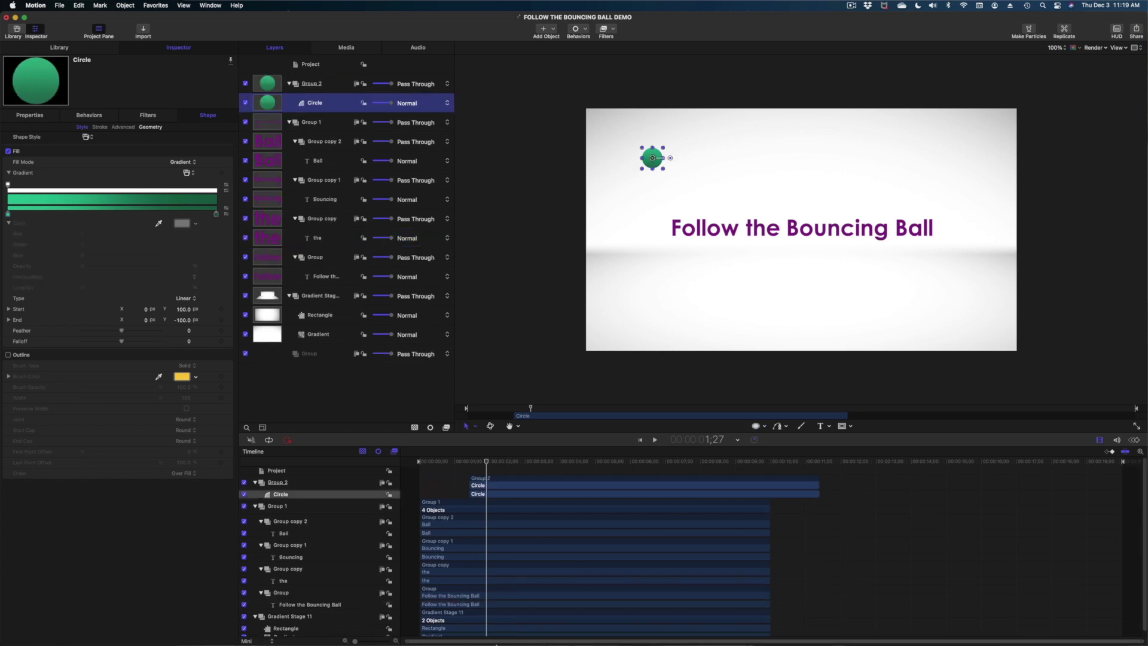
left_click_drag(534, 486, 486, 485)
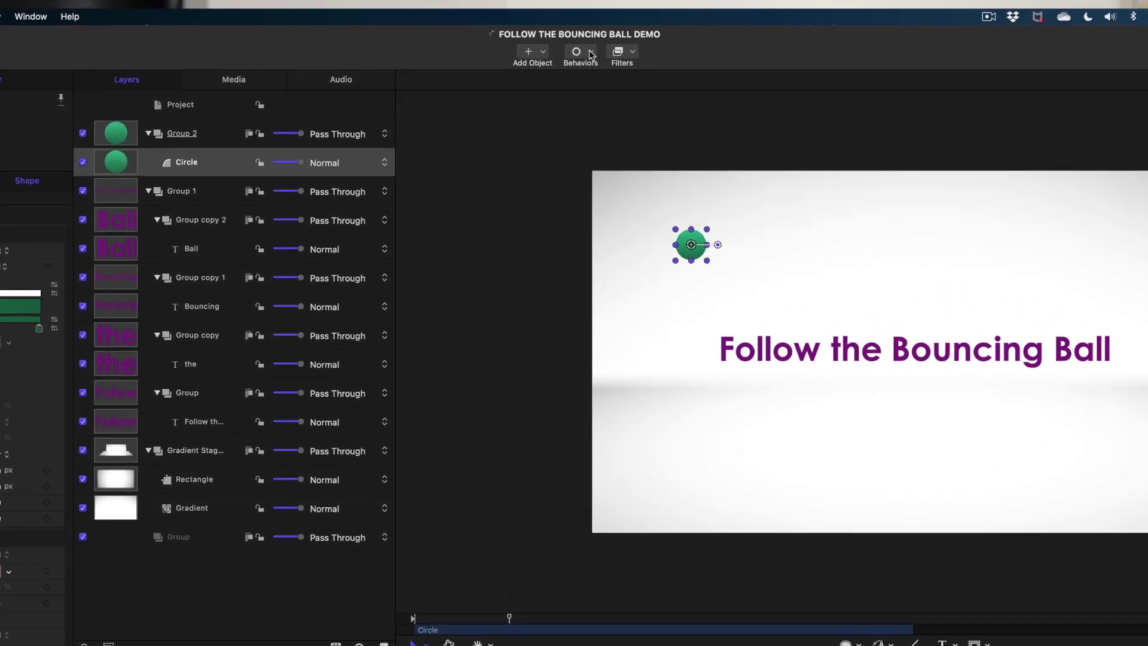
Step: Apply the Basic Motion behavior Motion Path to the circle and scrub through its movement
left_click(595, 38)
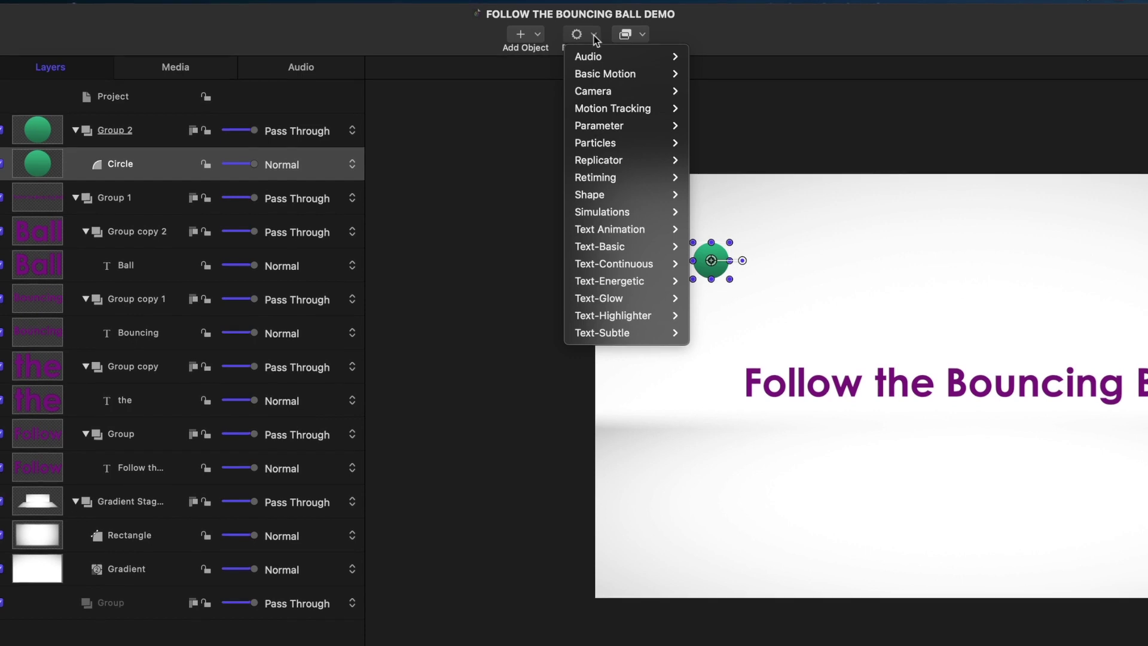
mouse_move(606, 82)
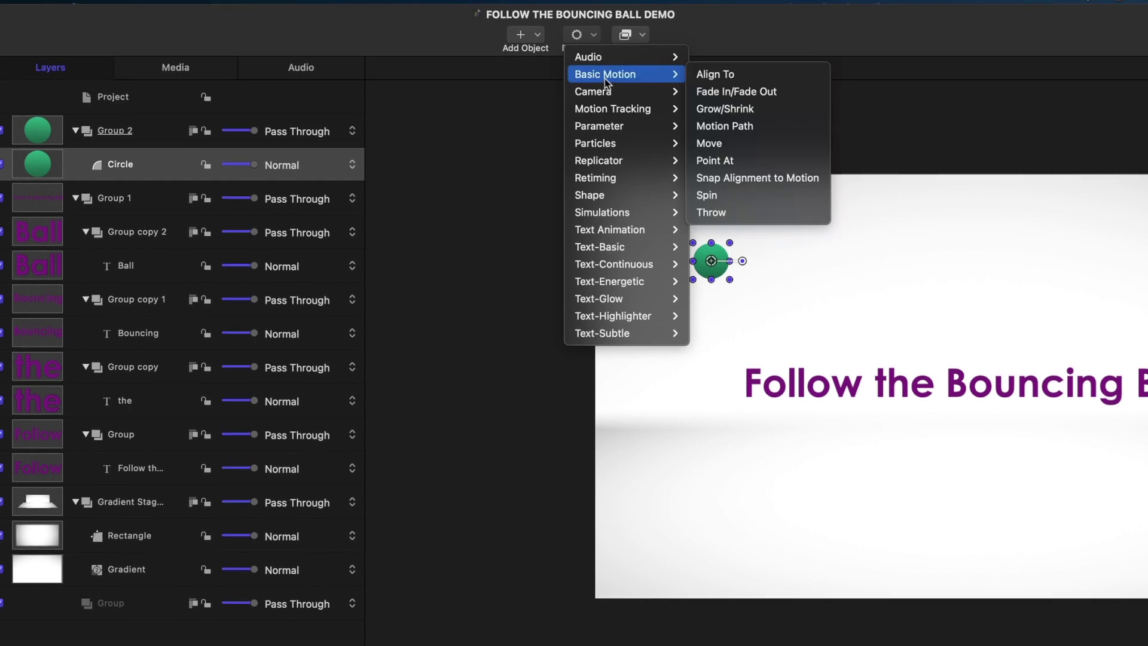
left_click(739, 126)
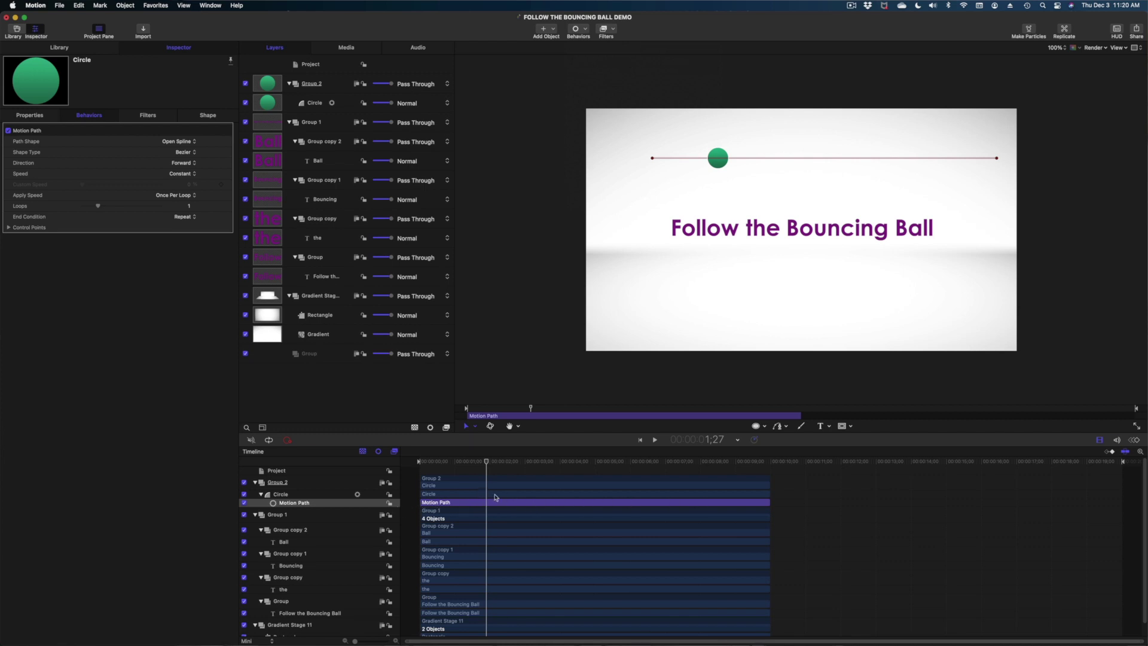
mouse_move(474, 462)
left_mouse_down()
mouse_move(429, 461)
mouse_move(488, 461)
left_mouse_up()
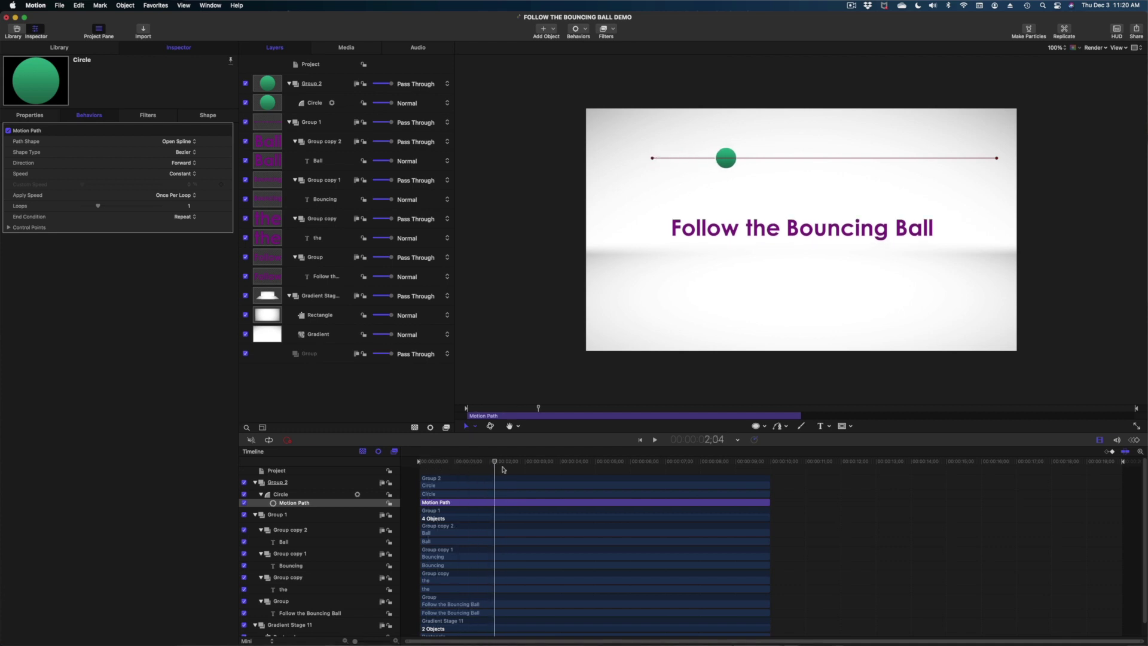
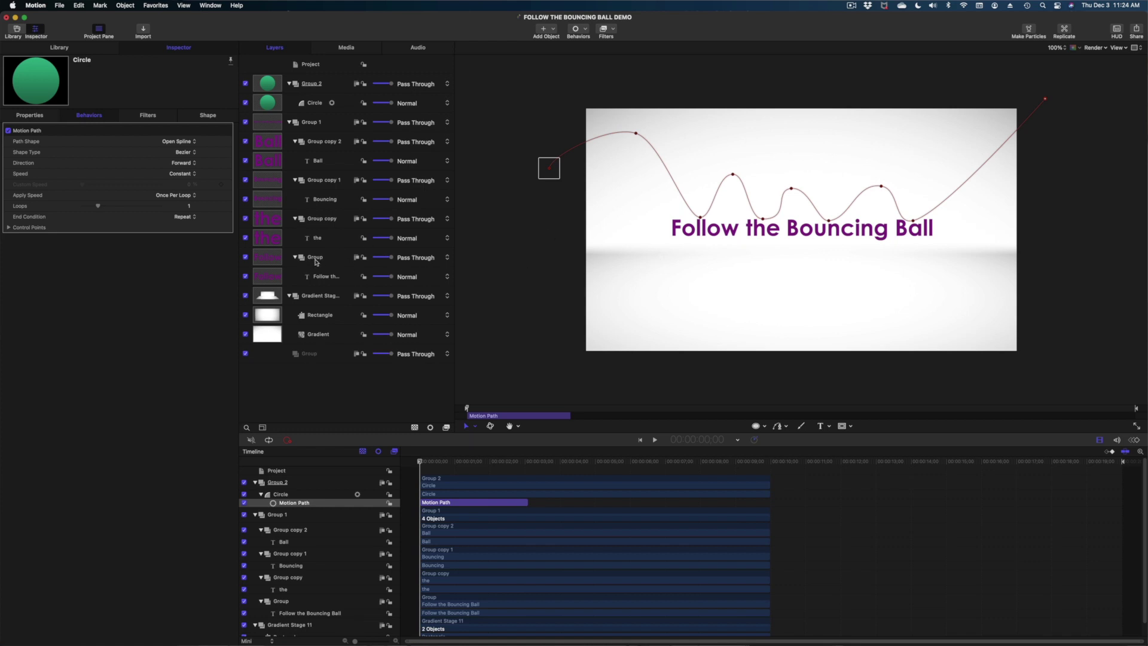
Step: Show the "Follow" group's position curves in the Keyframe Editor, shift all its dip keyframes earlier, and play the timing
left_click(315, 258)
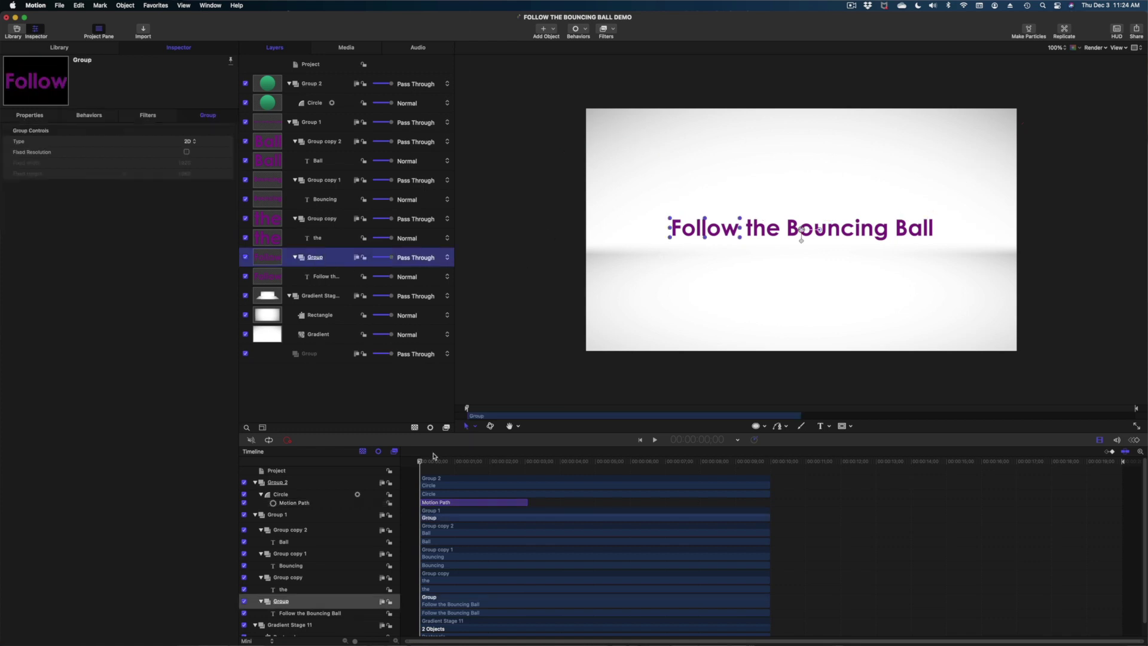
scroll(449, 492, "down", 2)
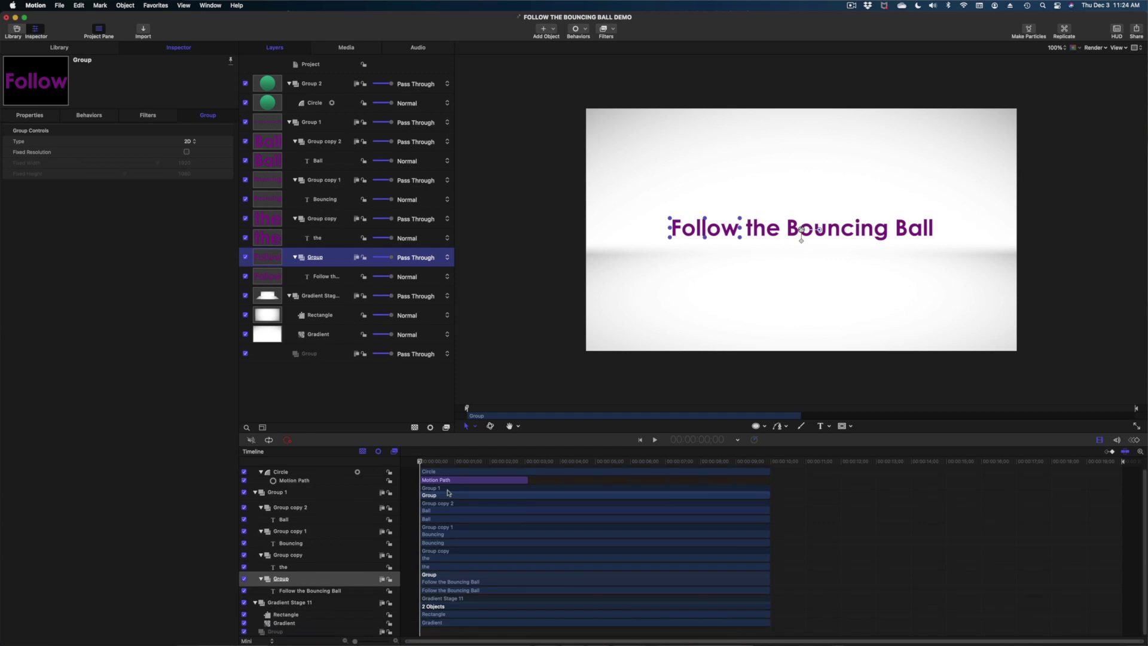
left_click(1136, 441)
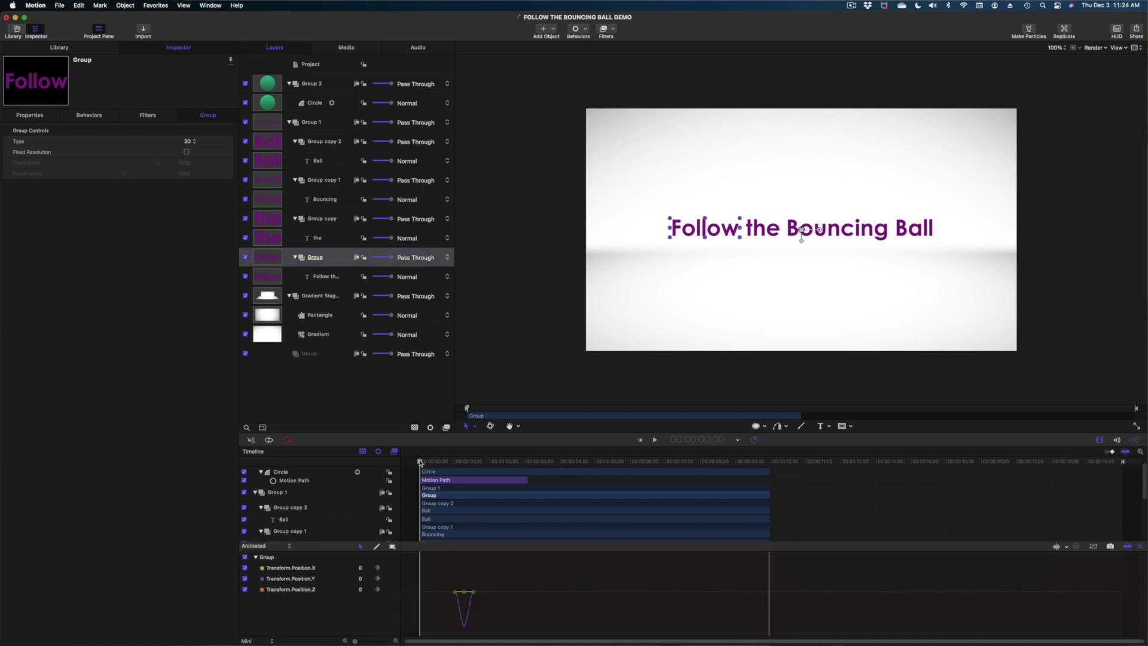
mouse_move(421, 463)
left_mouse_down()
mouse_move(466, 469)
mouse_move(436, 466)
left_mouse_up()
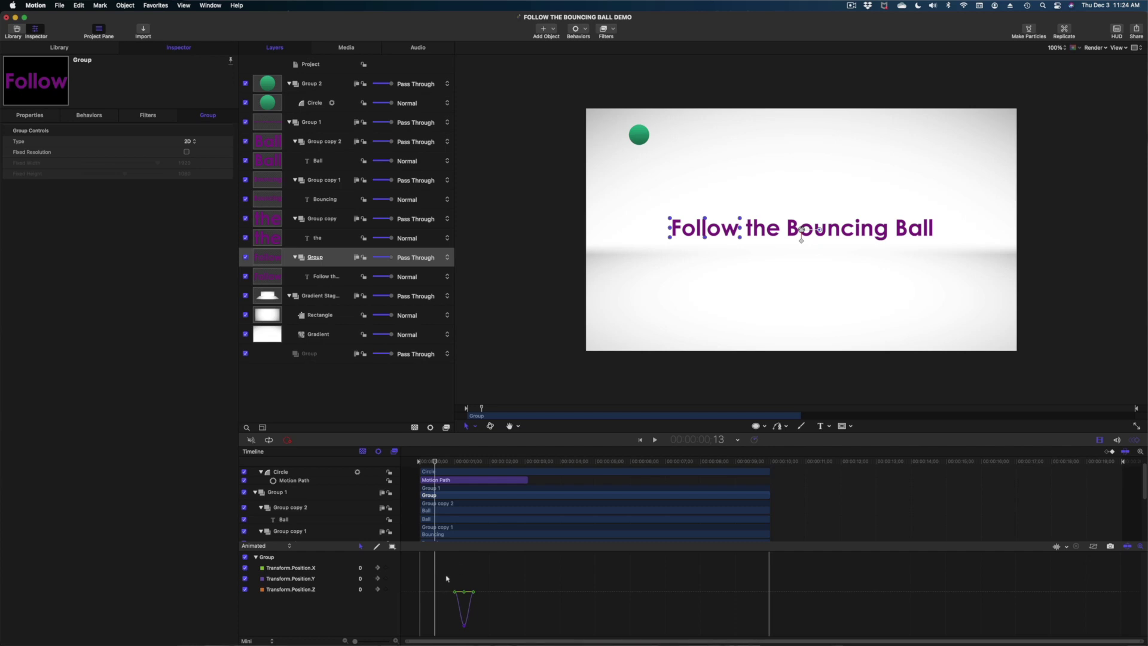
left_click_drag(449, 581, 483, 631)
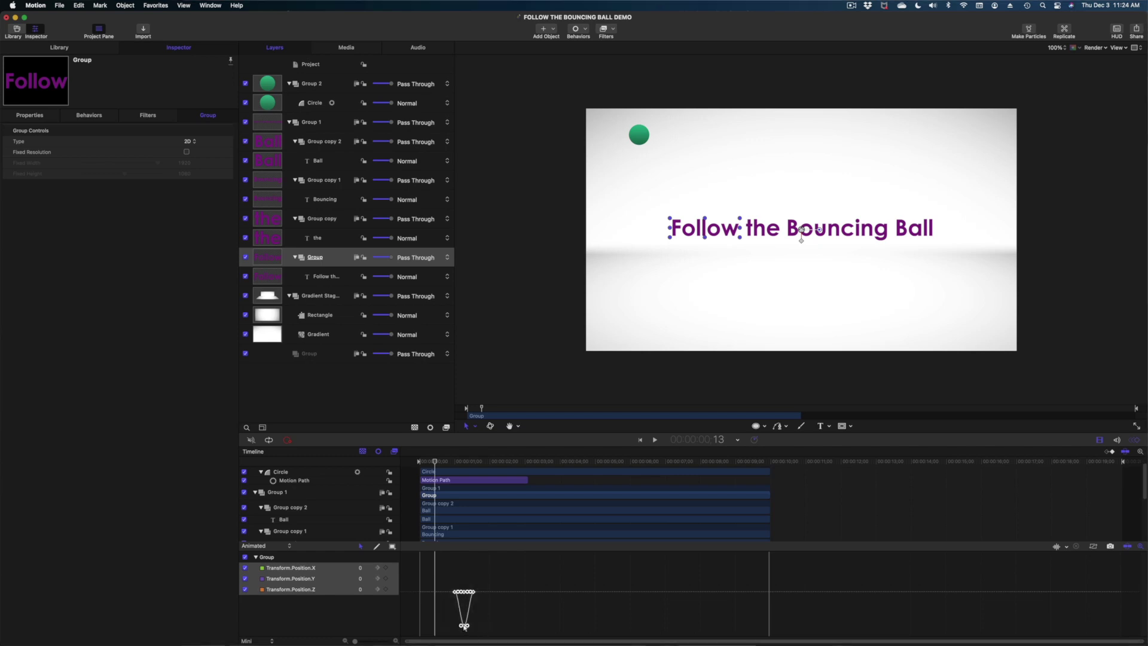
left_click_drag(465, 626, 445, 625)
left_click_drag(434, 466, 429, 464)
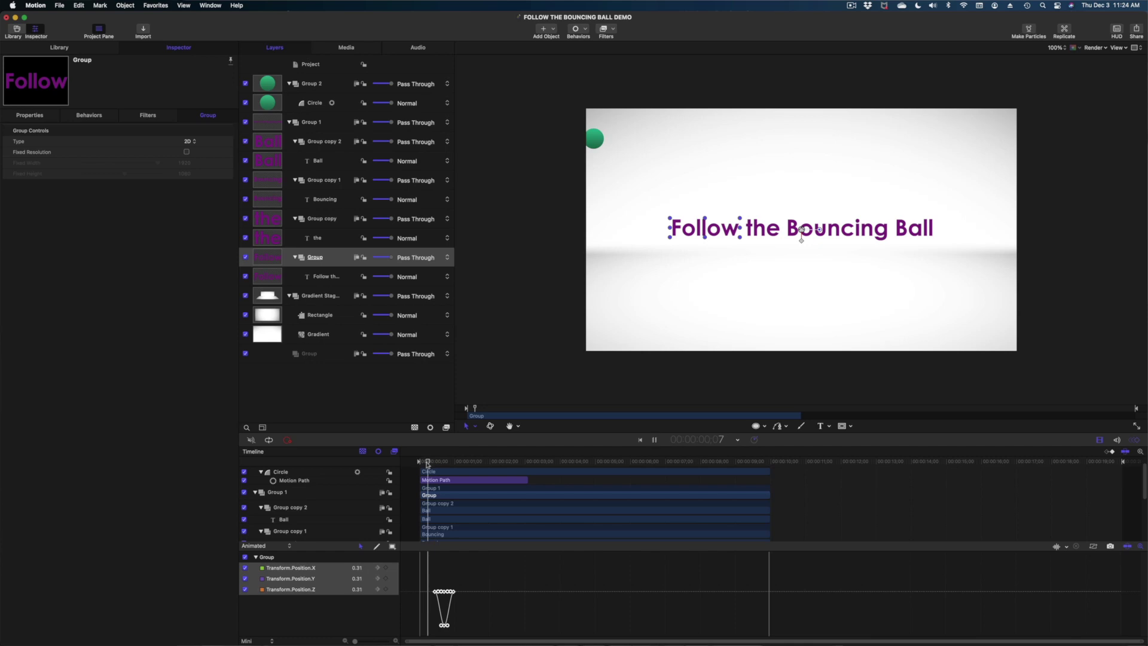
key("space")
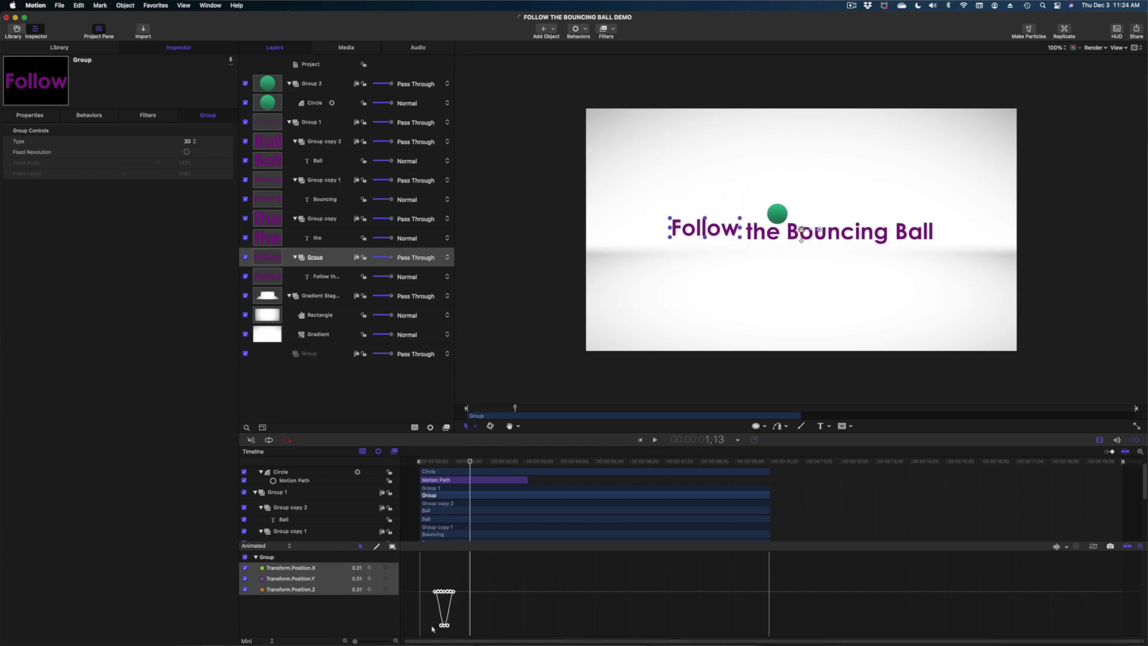
Step: Shift the "Follow" group's dip keyframes later so the dip starts at frame 25 as the ball lands, and play the result
left_click_drag(444, 625, 464, 627)
left_click(449, 461)
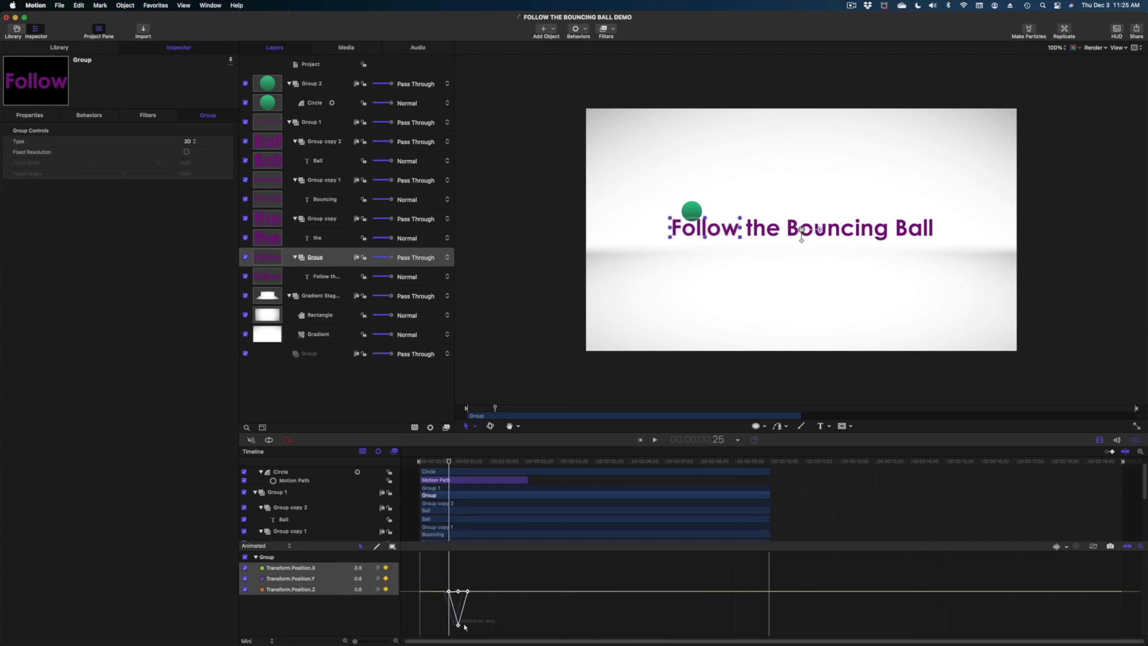
key("space")
key("space")
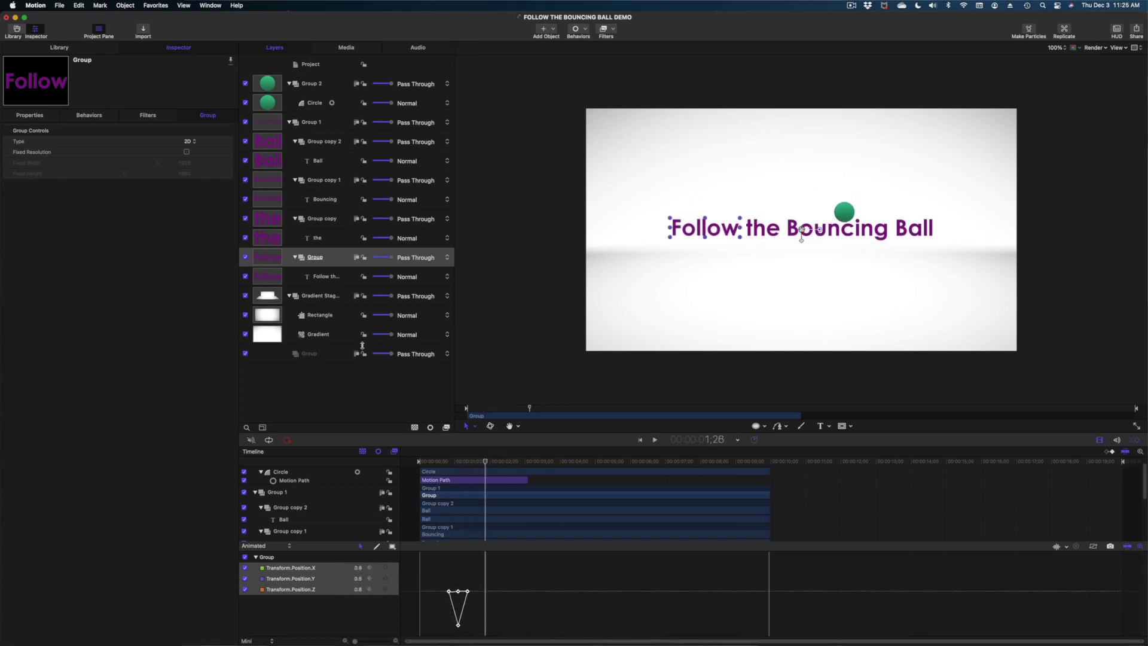
Step: Shift the position keyframes of the group containing "the" later so its dip matches the ball's landing on that word
left_click(330, 222)
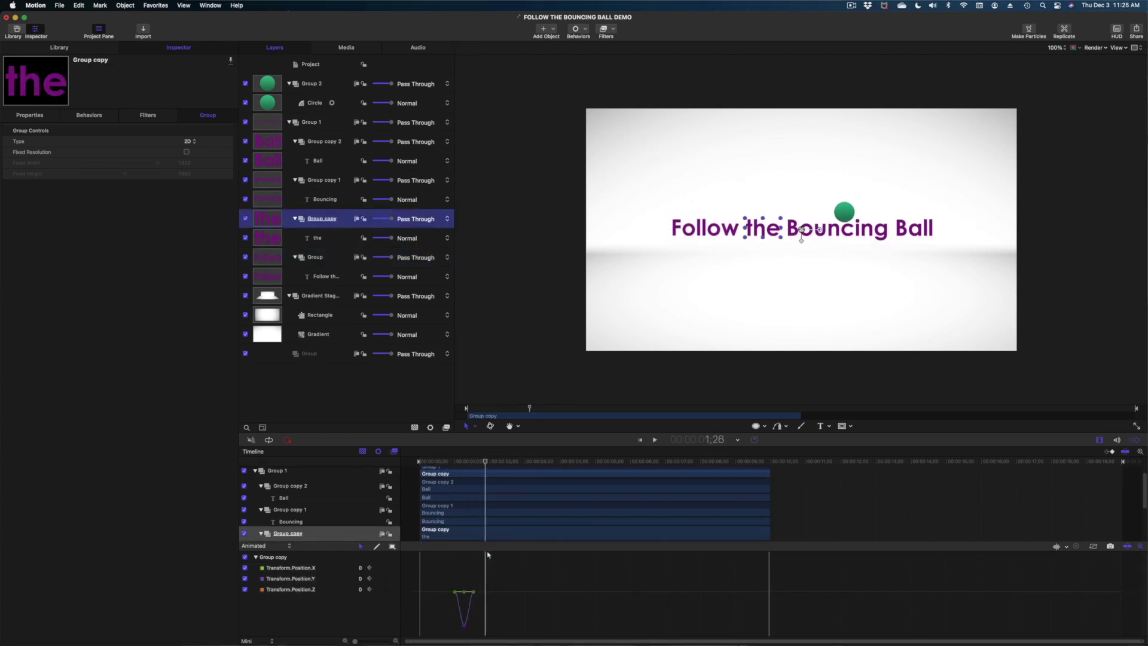
left_click_drag(461, 464, 466, 470)
left_click_drag(464, 625, 471, 625)
Step: Shift the position keyframes of the "Bouncing" group later so its dip matches the ball's landing on that word
left_click_drag(468, 462, 484, 463)
left_click(328, 180)
left_click_drag(438, 569, 484, 625)
Step: Shift all position keyframes of the "Ball" group later to match the ball's landing, fine-tuning the dip's timing after playback
mouse_move(483, 463)
left_mouse_down()
mouse_move(510, 463)
mouse_move(501, 464)
left_mouse_up()
left_click(327, 143)
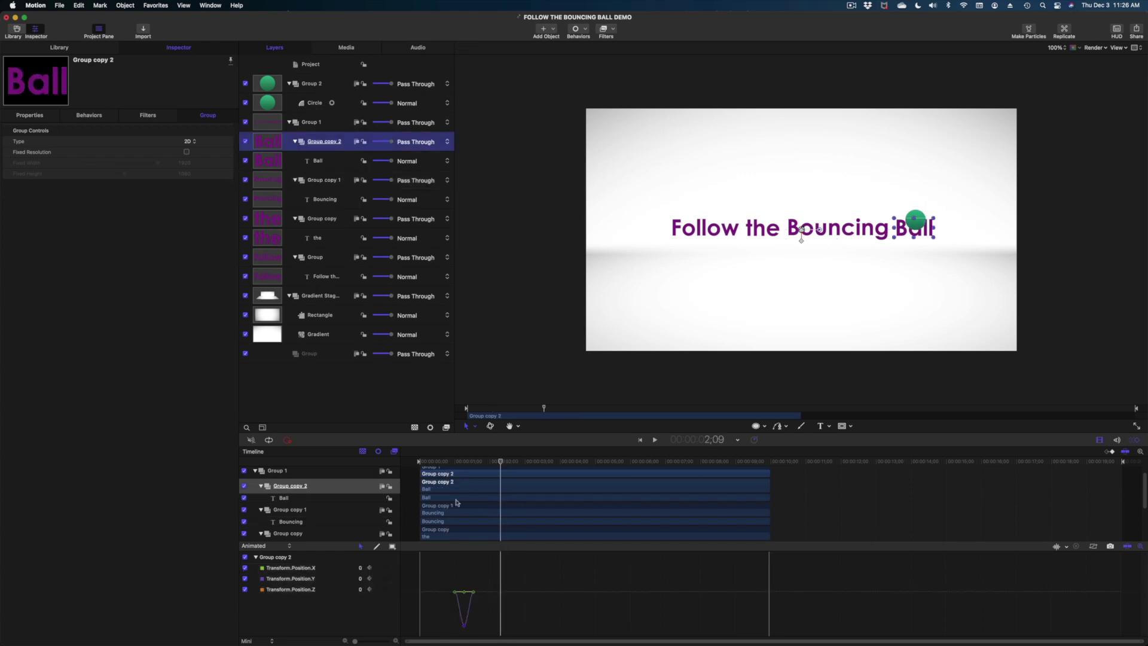
left_click_drag(439, 571, 494, 635)
left_click_drag(464, 626, 502, 625)
left_click_drag(501, 463, 484, 465)
key("space")
left_click_drag(503, 631, 507, 631)
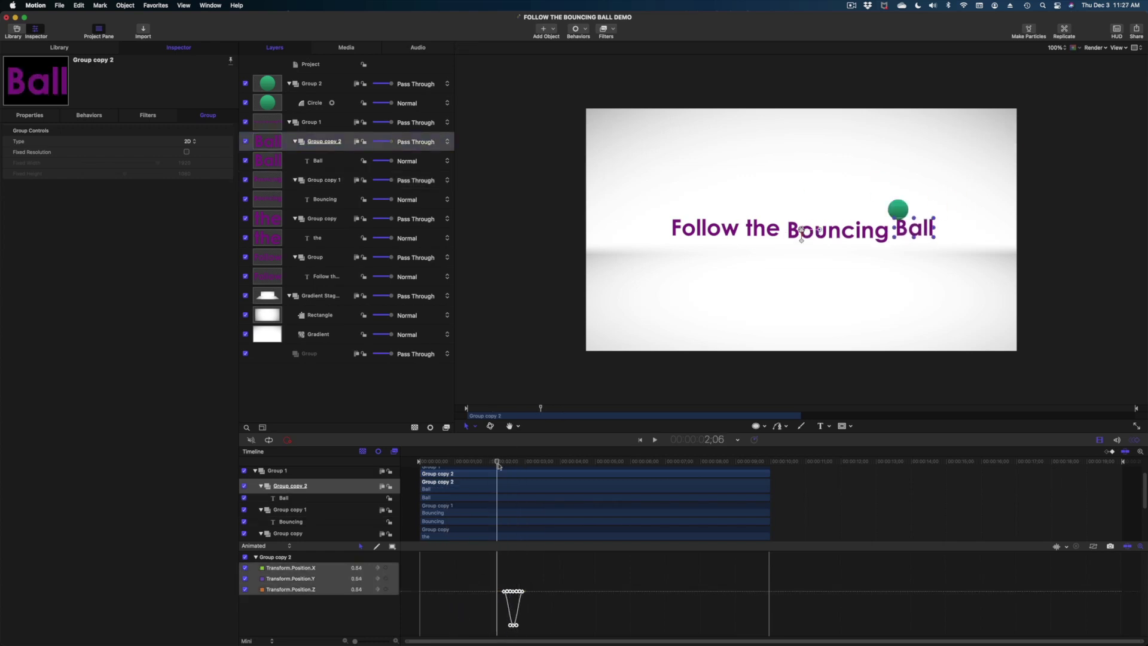
Step: Group the ball's group and the words' group together into one parent group
left_click(435, 464)
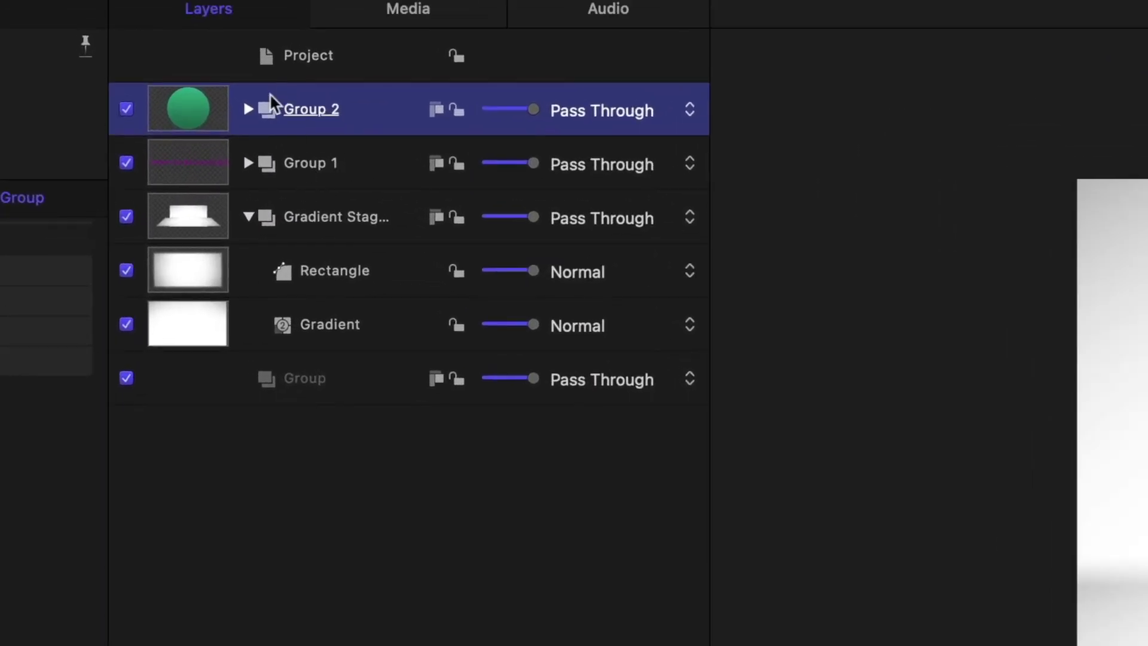
left_click(362, 170, "shift")
right_click(358, 172)
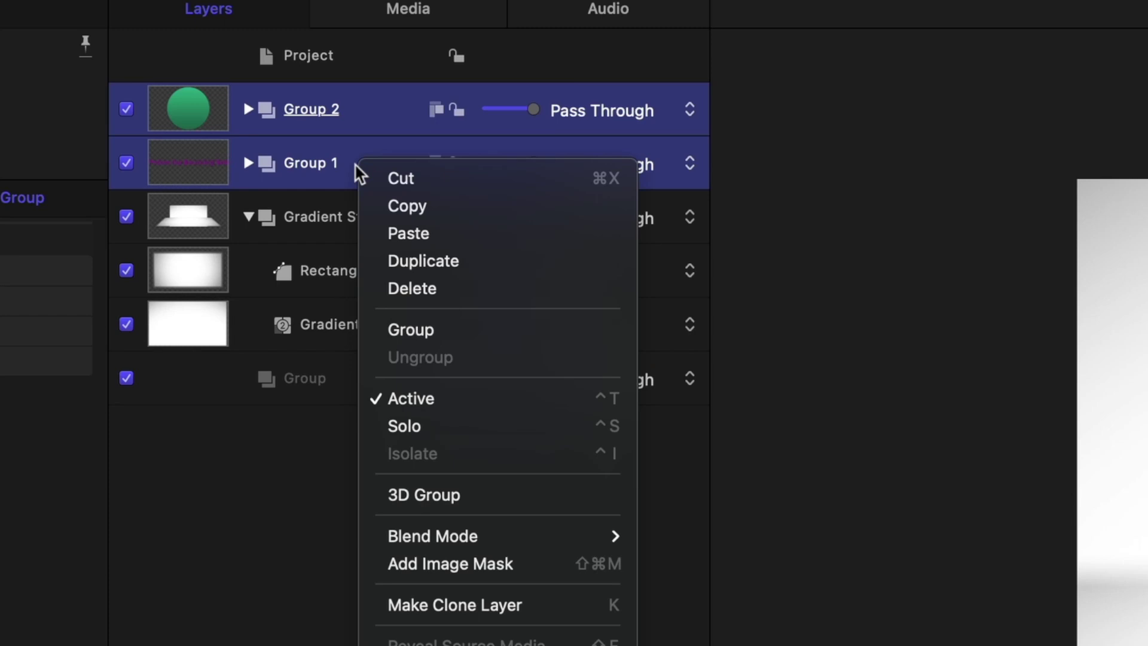
left_click(410, 327)
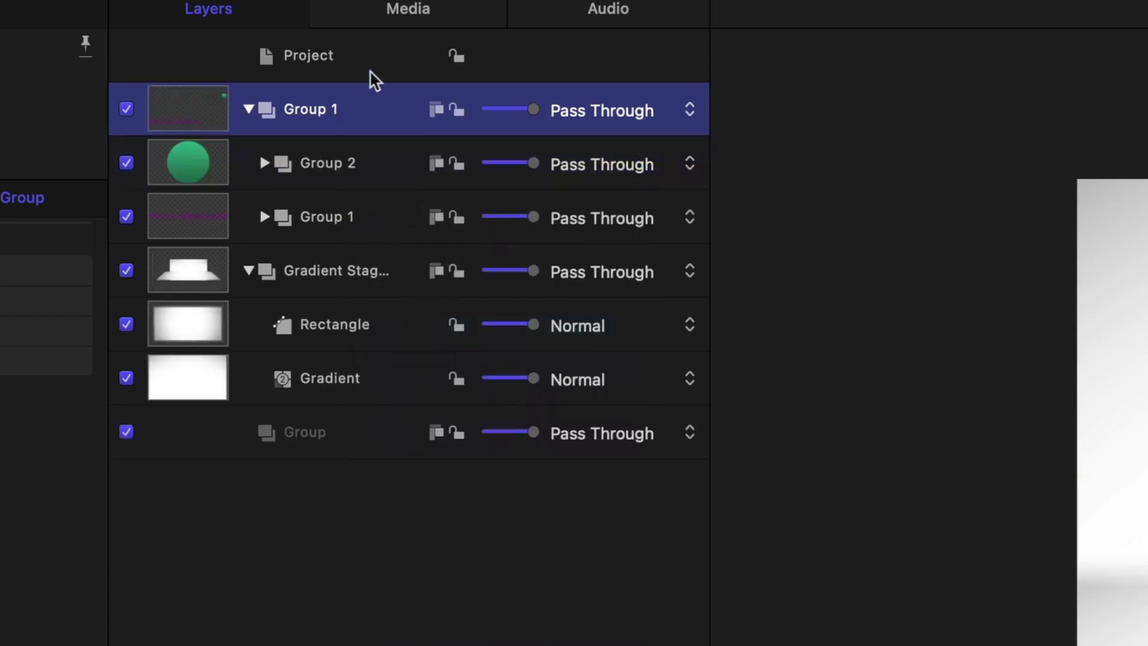
Step: Duplicate the parent group holding the ball and words, and rename the copy "Shadow Group"
right_click(356, 120)
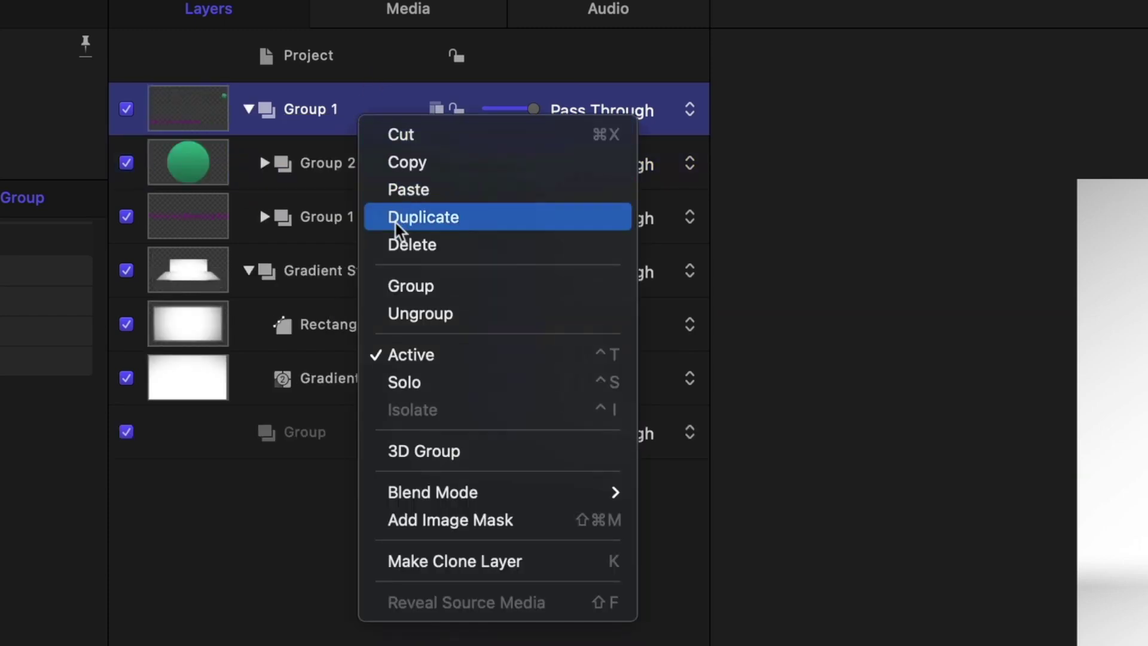
left_click(396, 221)
double_click(333, 108)
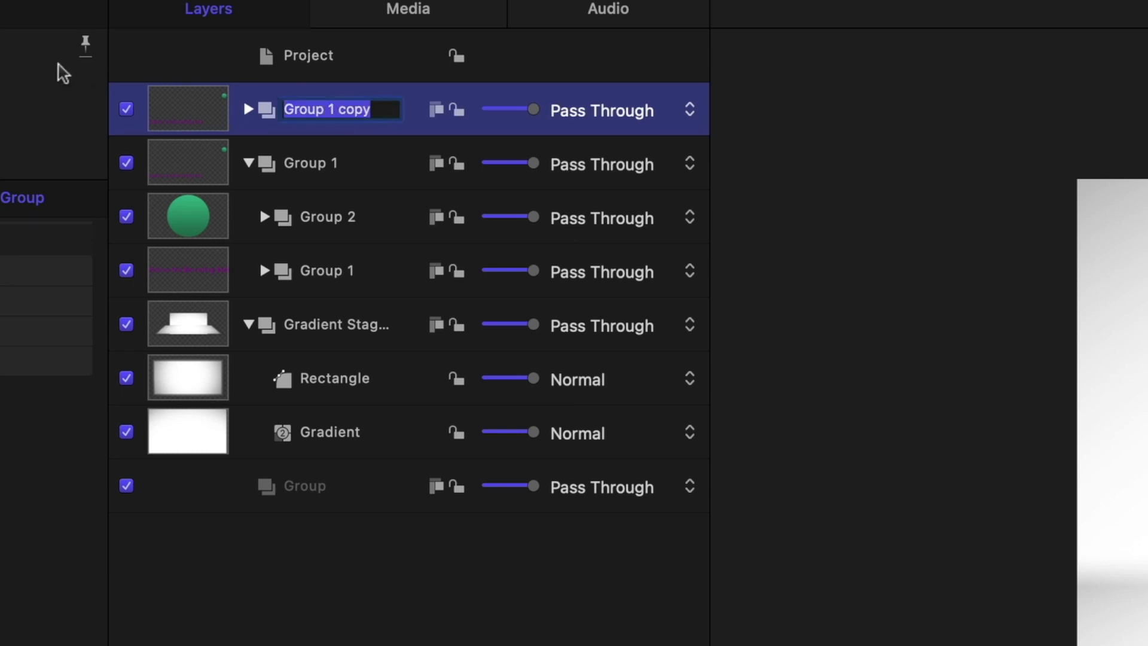
type("Shadow ")
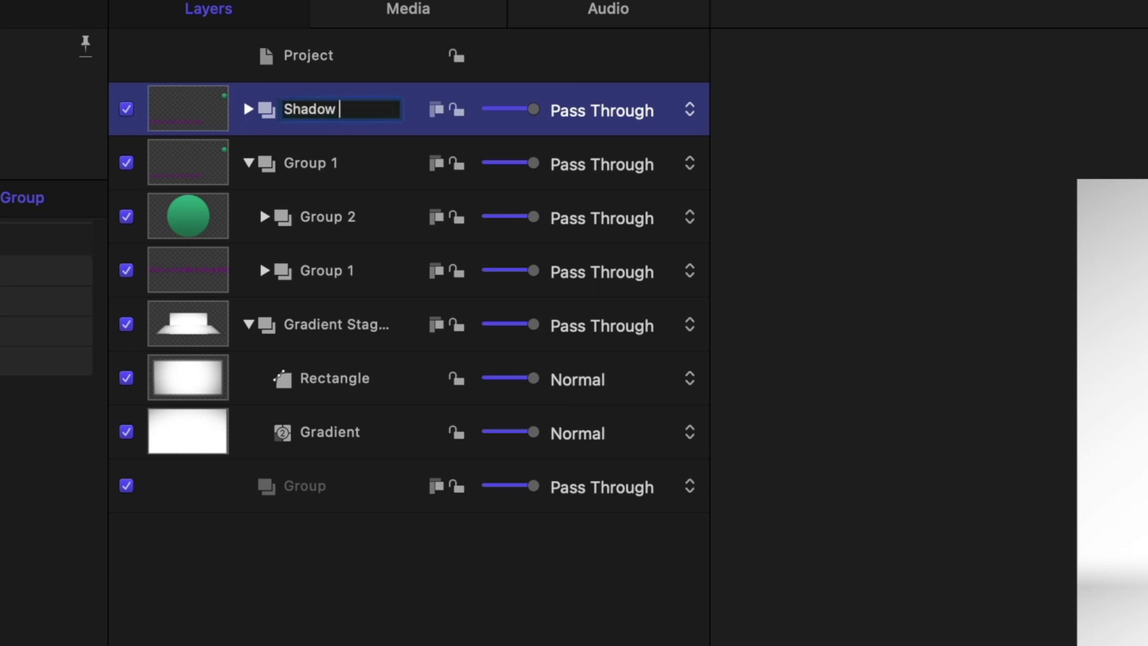
type("Group")
key("Return")
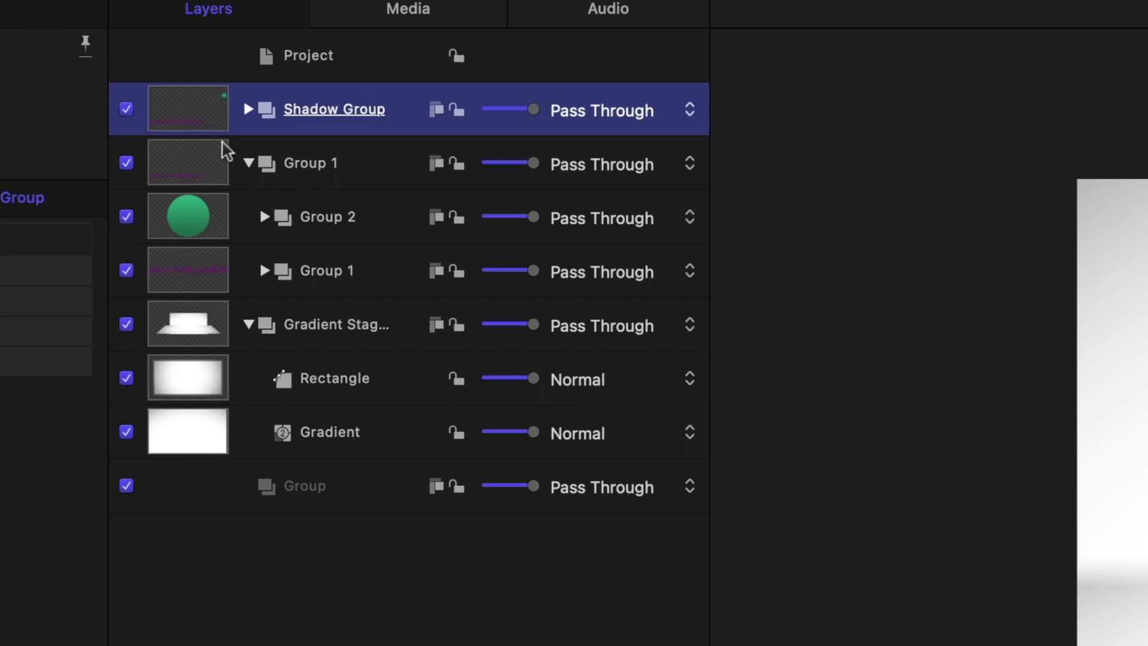
left_click(247, 163)
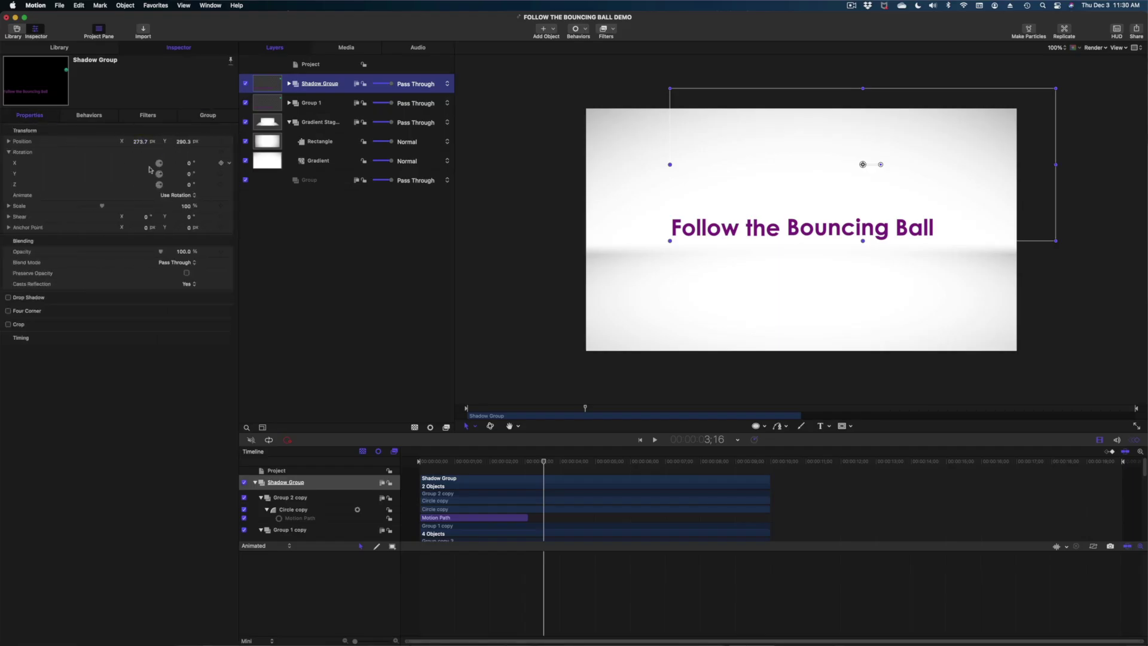
Step: Flip Shadow Group by setting its X rotation to 180° and move it below the title to a Y position of -545.7 px
left_click(187, 163)
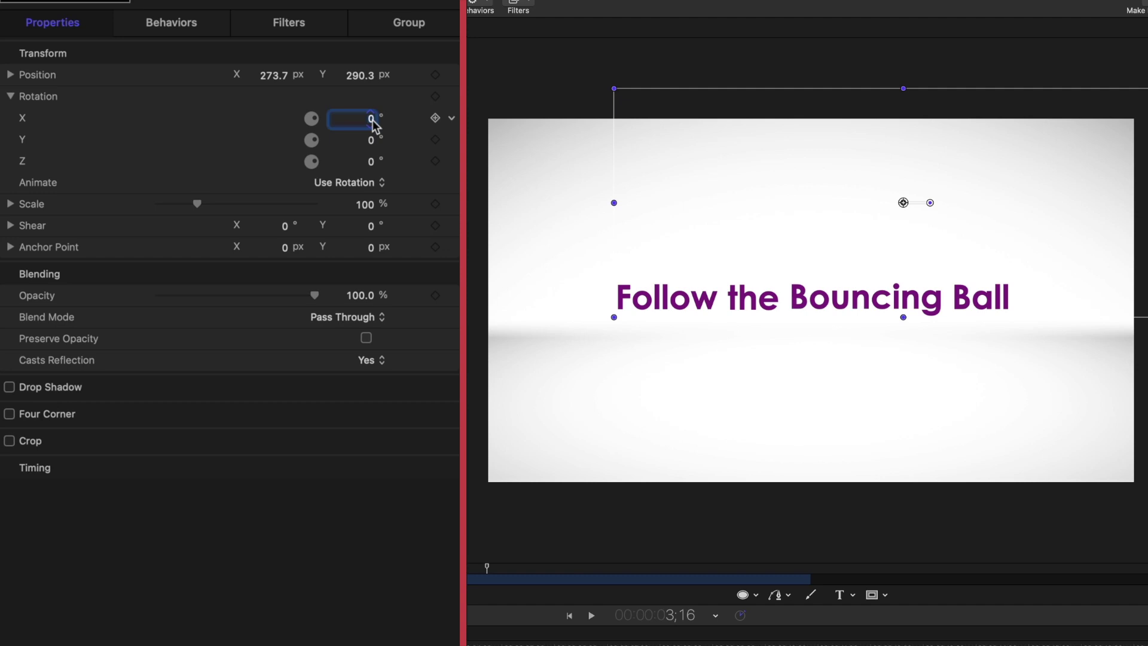
type("18")
key("Return")
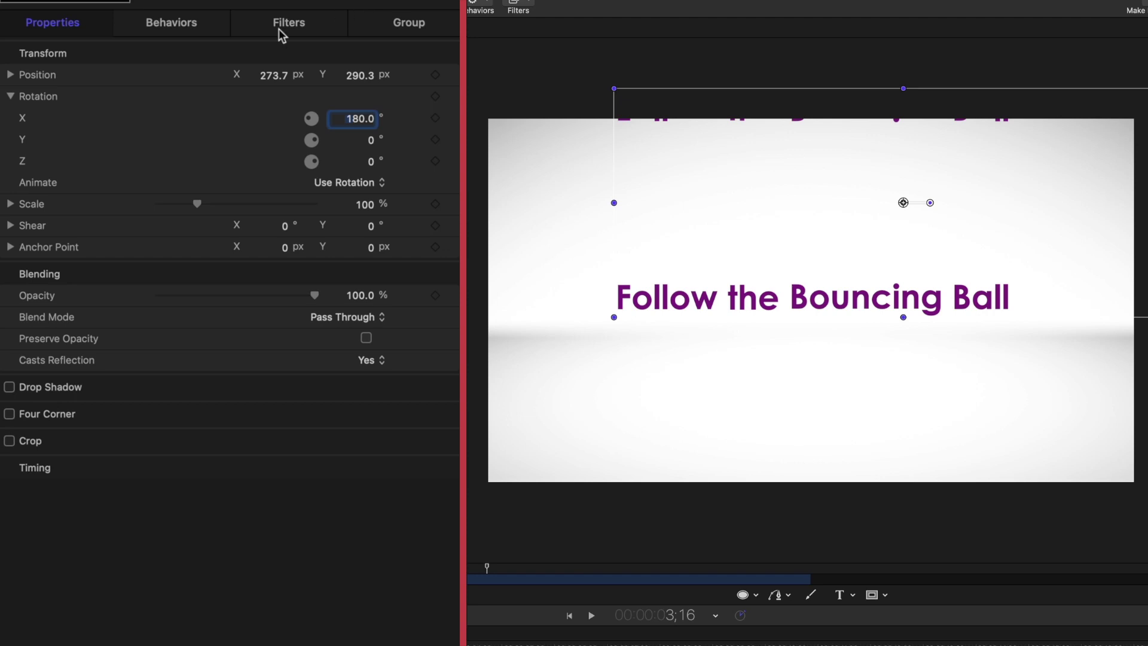
mouse_move(360, 80)
left_mouse_down()
mouse_move(311, 79)
mouse_move(359, 75)
left_mouse_up()
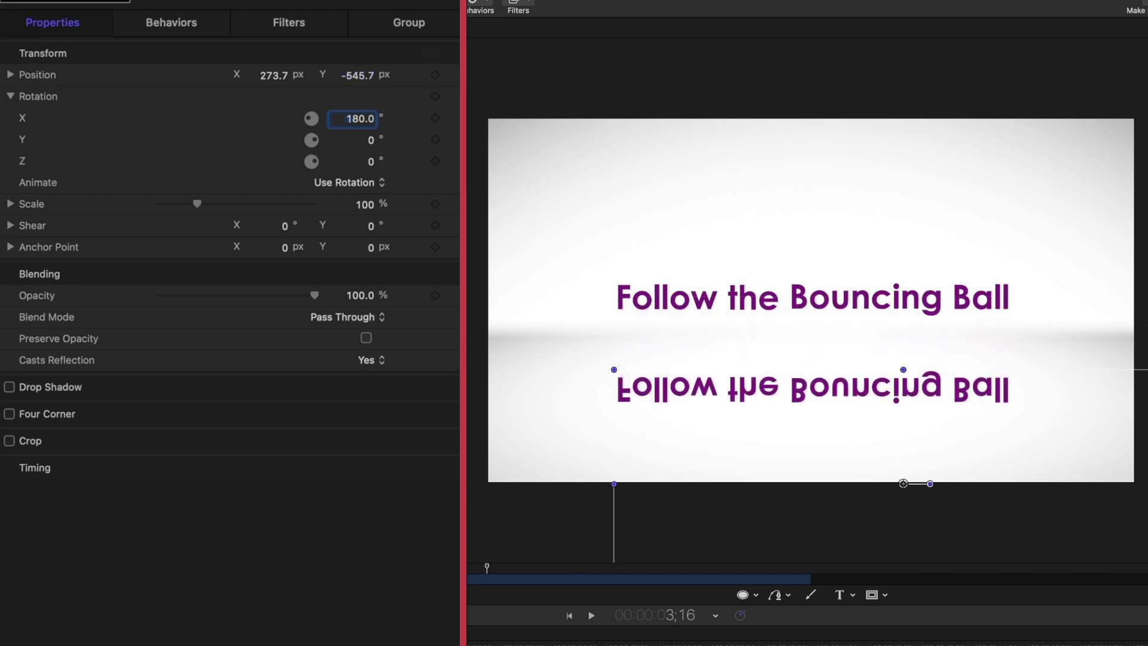
key("Return")
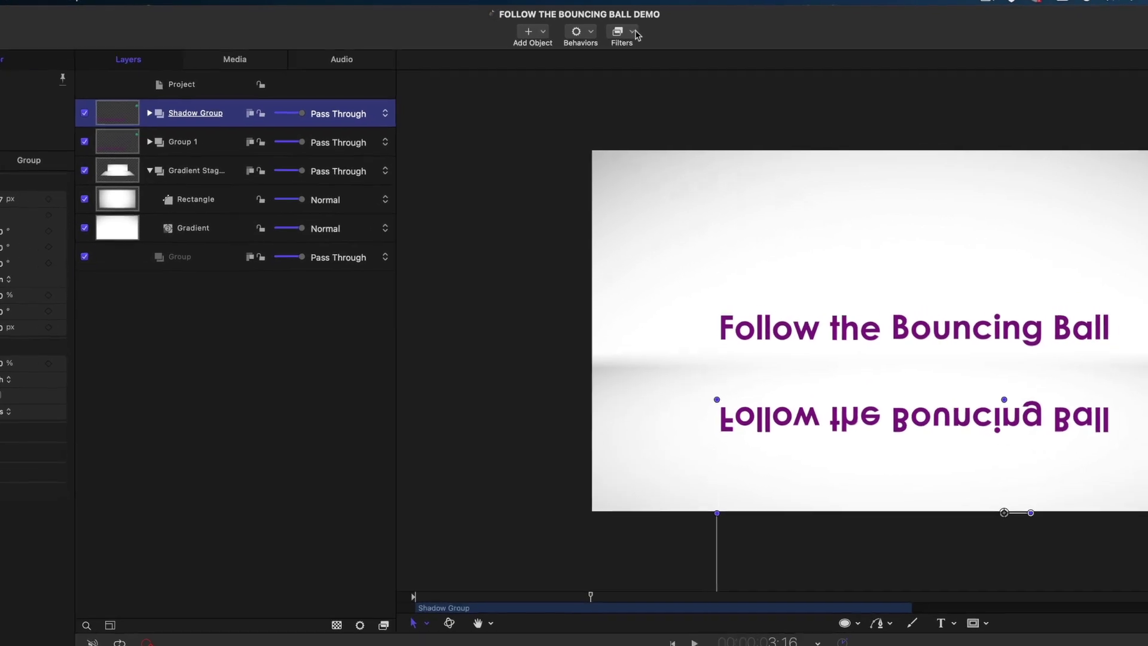
Step: Add a Colorize filter to Shadow Group and remap both white and black to black
left_click(635, 34)
mouse_move(670, 259)
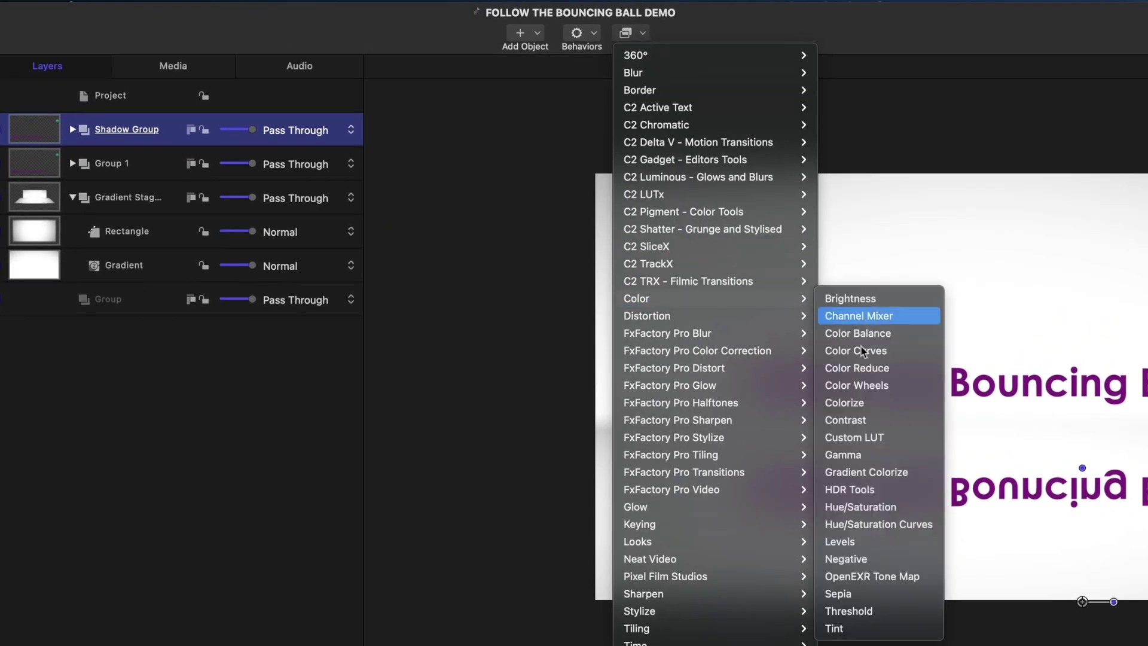
left_click(846, 409)
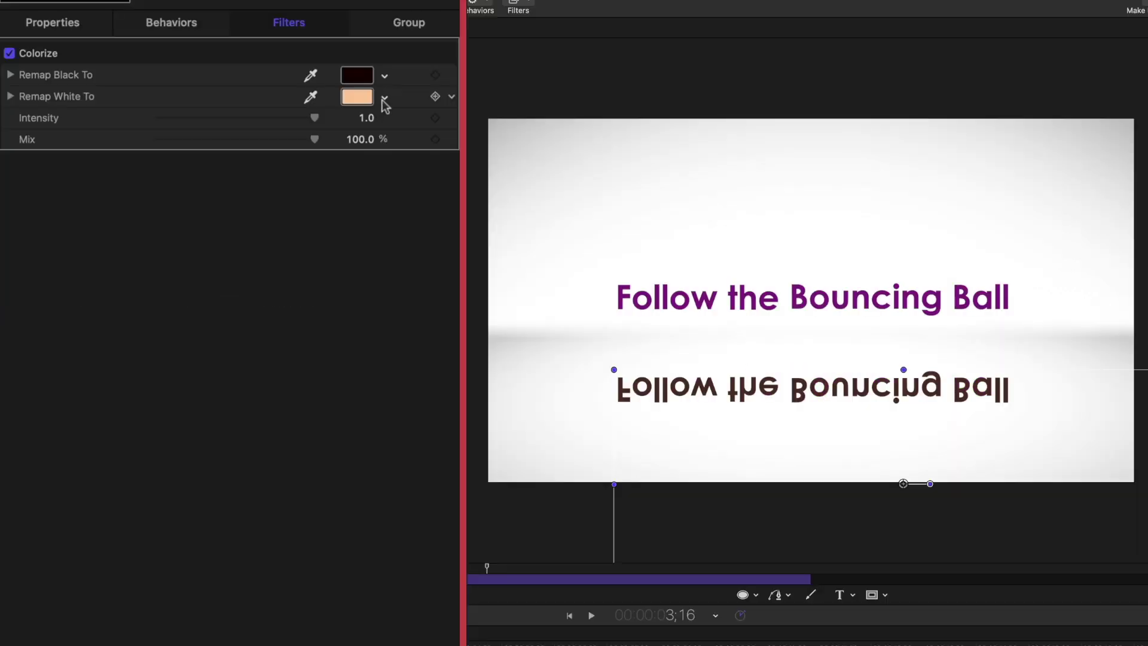
left_click(384, 96)
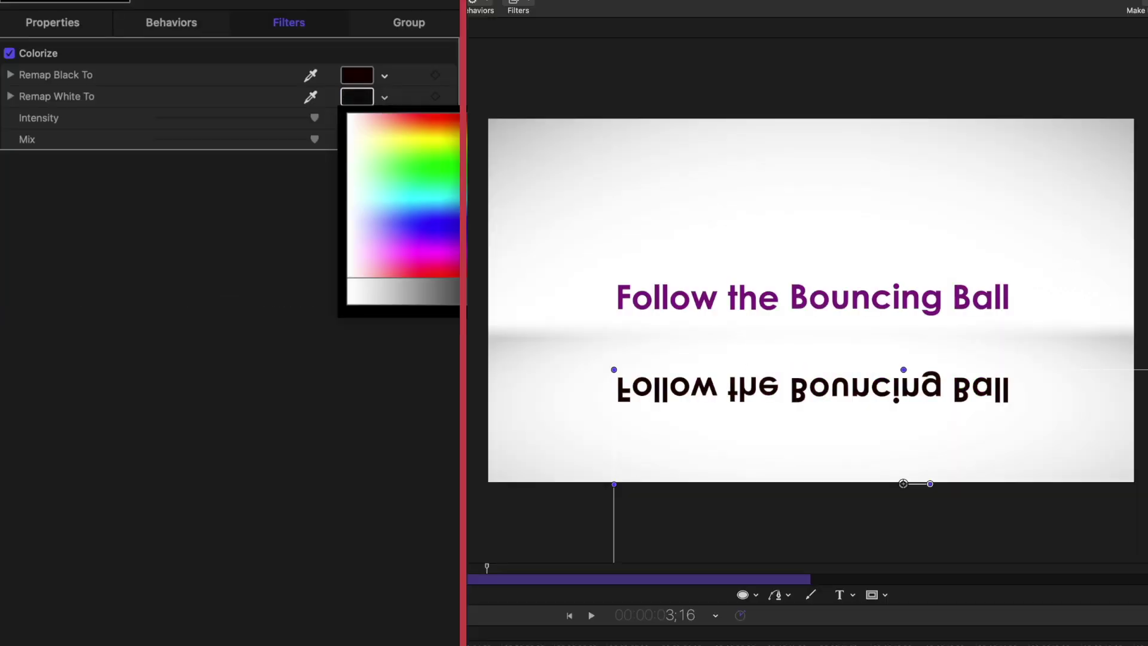
left_click(385, 97)
left_click(386, 76)
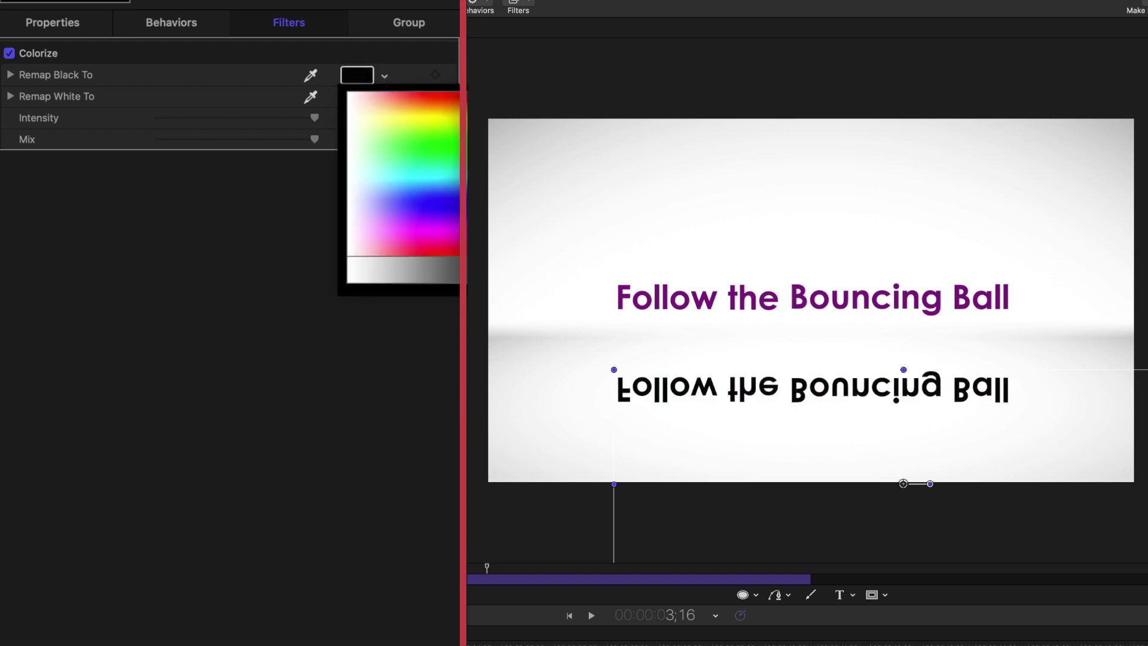
left_click(459, 270)
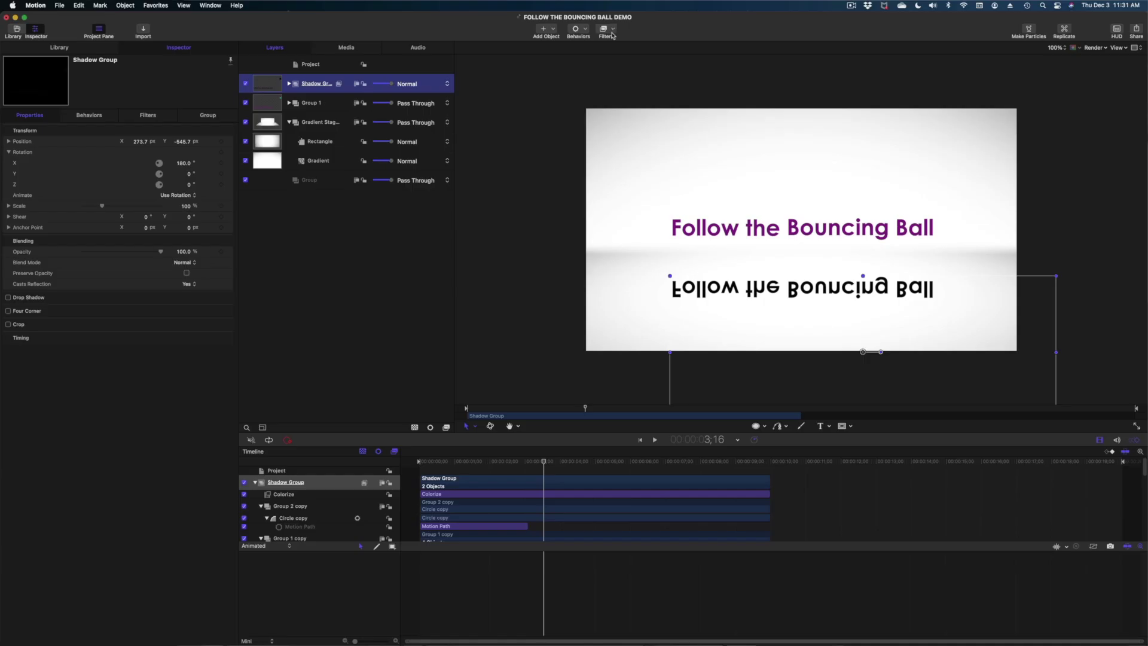
Step: Add a Gaussian Blur filter to Shadow Group and increase its blur amount
left_click(516, 3)
mouse_move(618, 57)
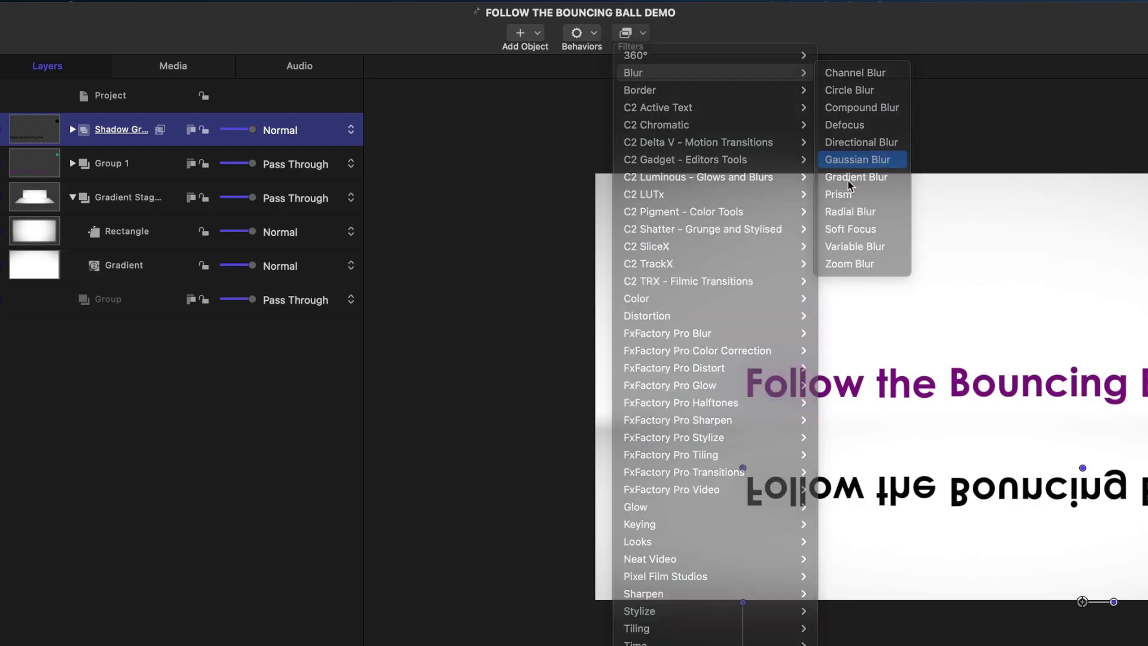
left_click(731, 102)
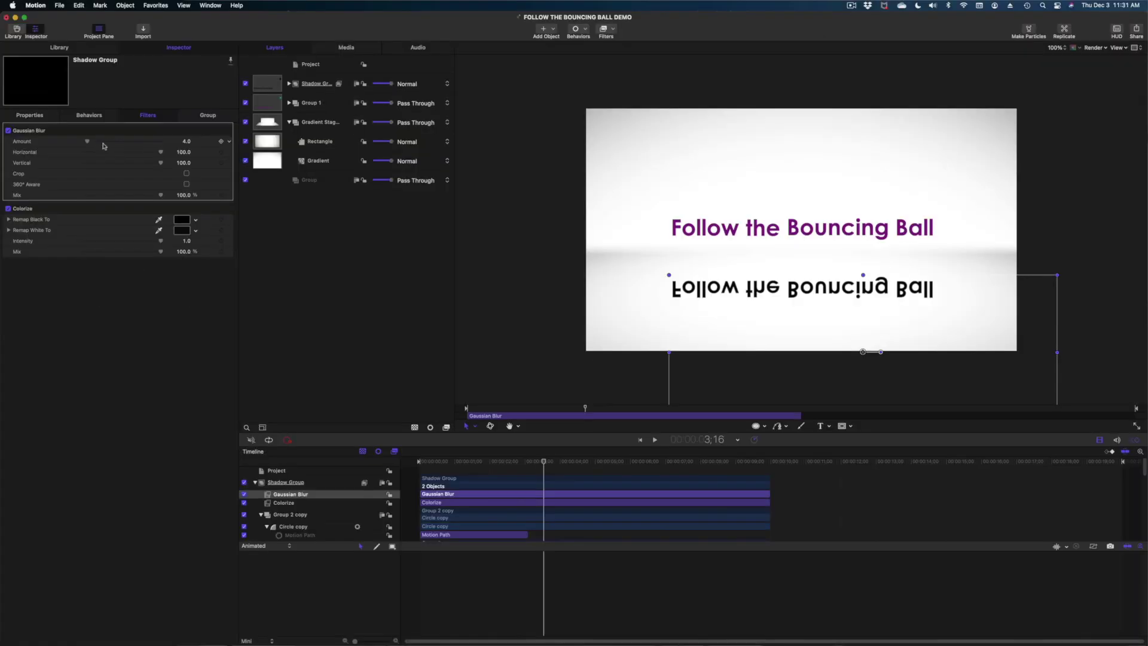
left_click_drag(103, 146, 211, 143)
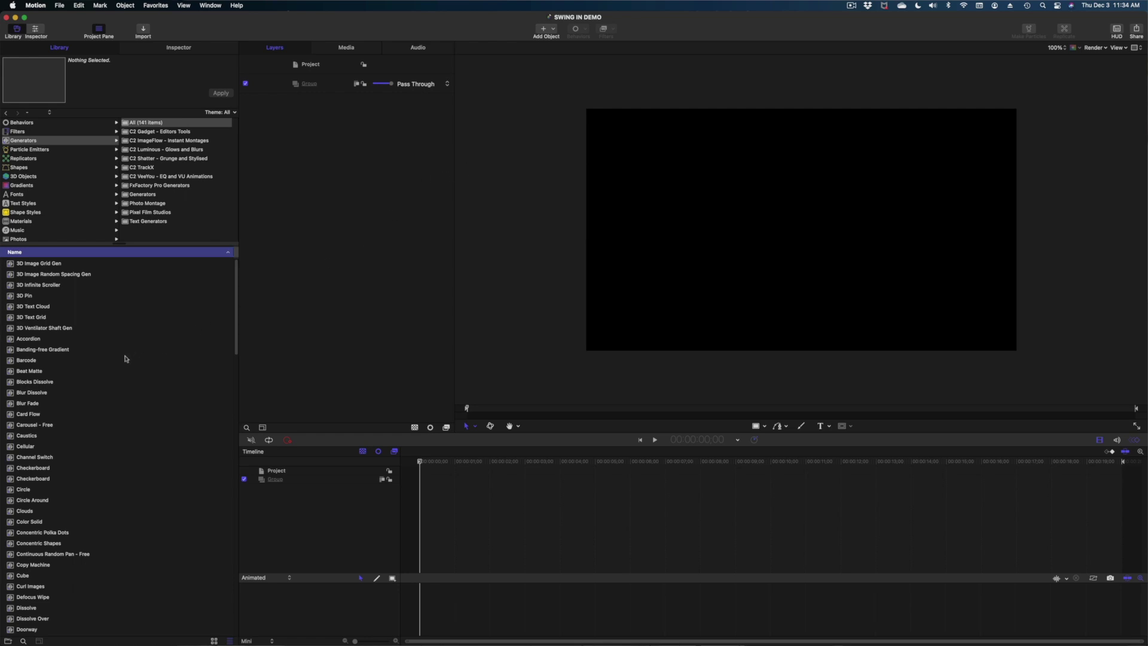
Step: In the SWING IN DEMO project, add the Stripes generator to the center of the canvas
scroll(126, 359, "down", 1)
scroll(126, 359, "down", 20)
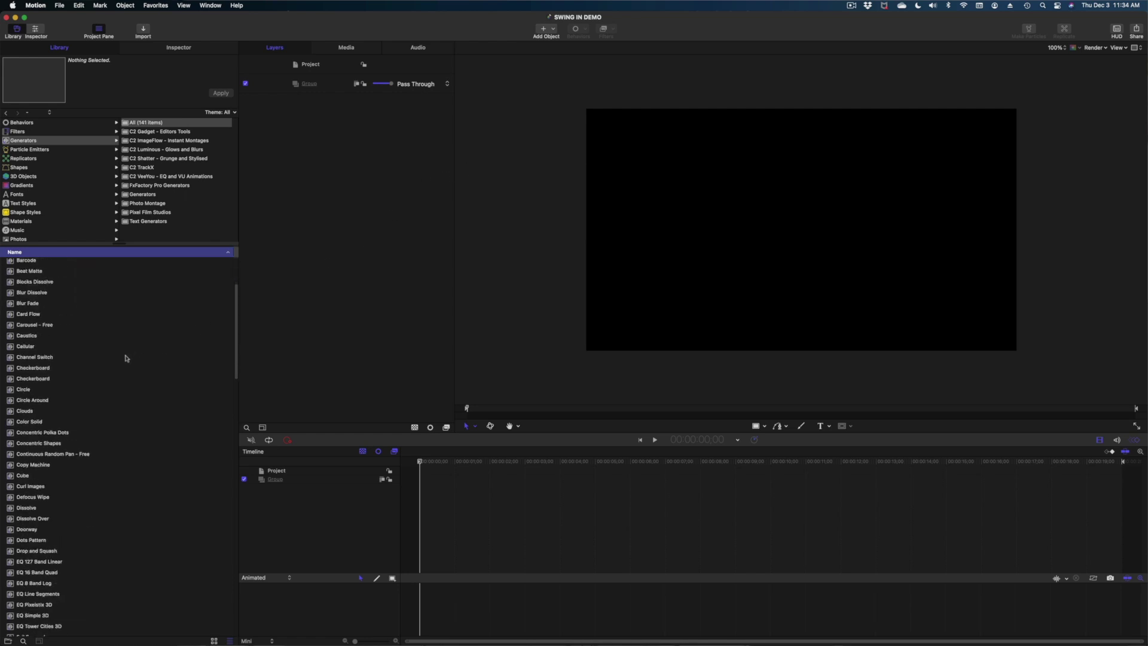
scroll(126, 356, "down", 10)
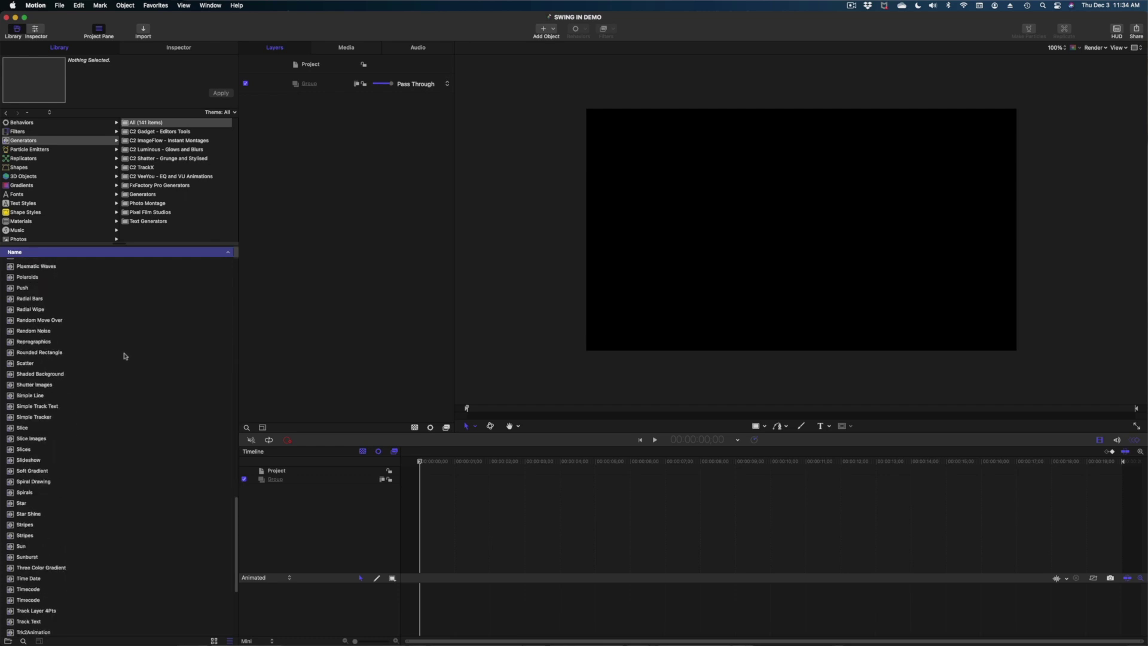
left_click_drag(28, 444, 802, 232)
Step: Change Color 2 of the Stripes generator from black to dark red
left_click(182, 195)
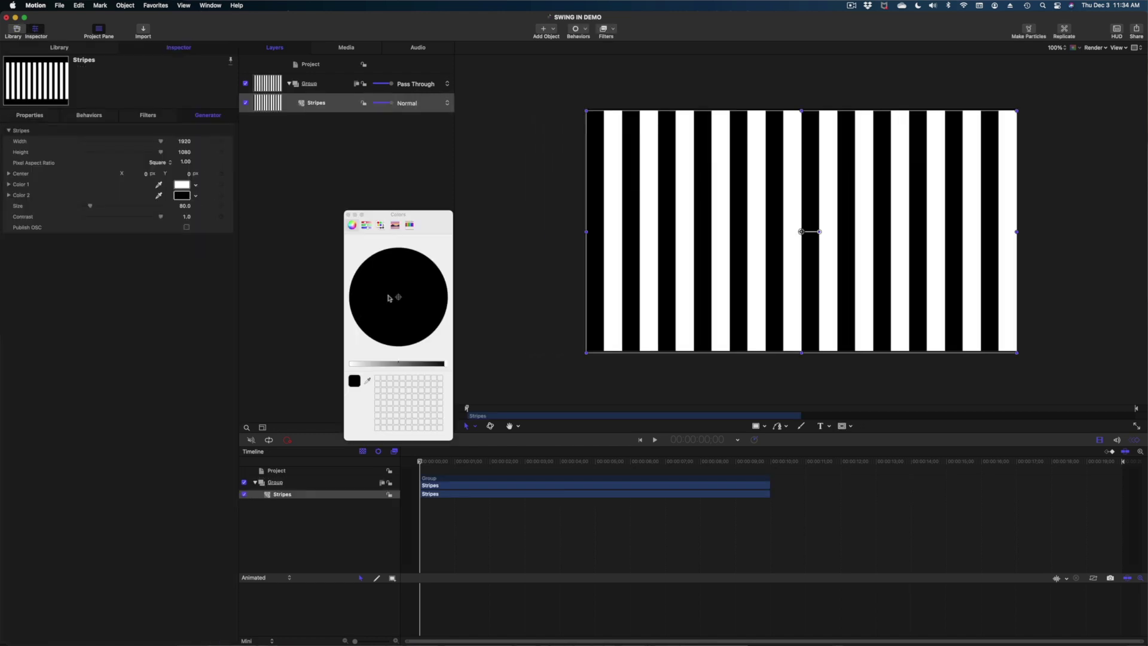
left_click_drag(435, 365, 393, 365)
left_click_drag(404, 291, 448, 300)
left_click_drag(392, 364, 371, 364)
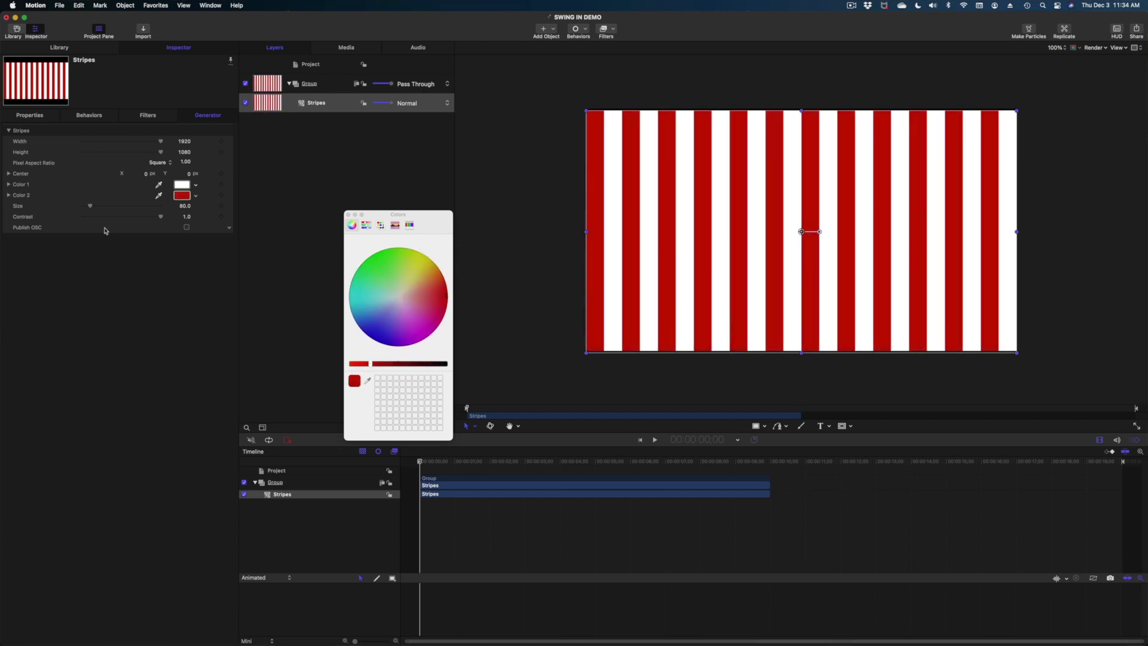
Step: Set the stripe size to 45 and rotate the generator so the red stripes run diagonally
left_click_drag(90, 206, 87, 206)
left_click(348, 215)
left_click_drag(819, 232, 817, 270)
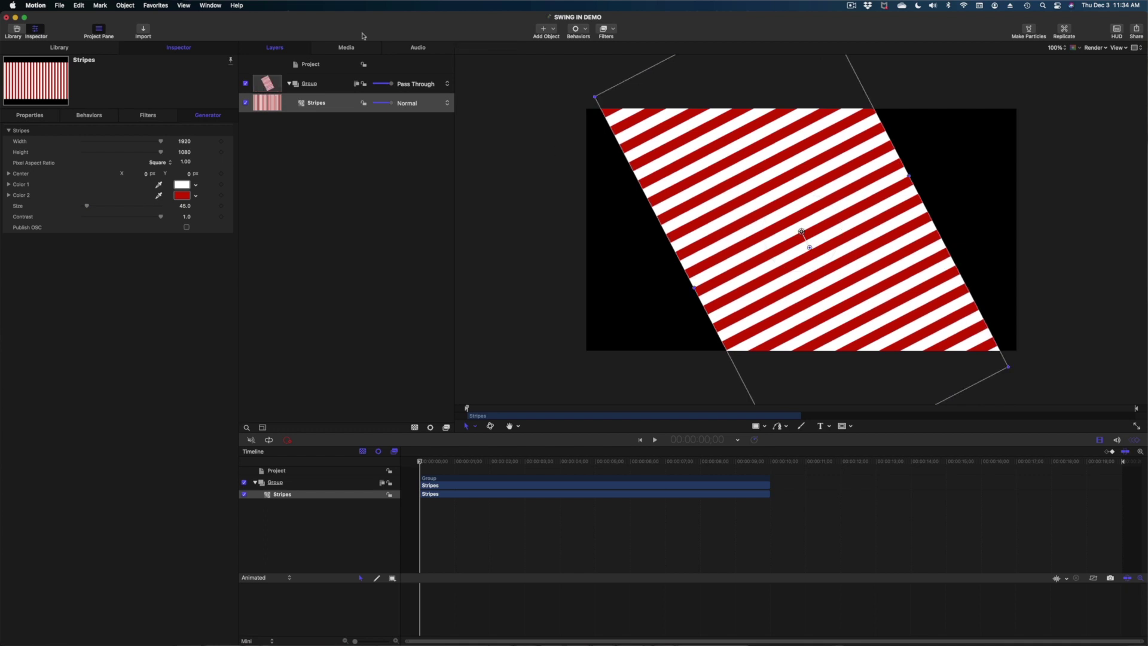
Step: Place the Stripes generator in its own nested group and select that group
left_click(332, 103)
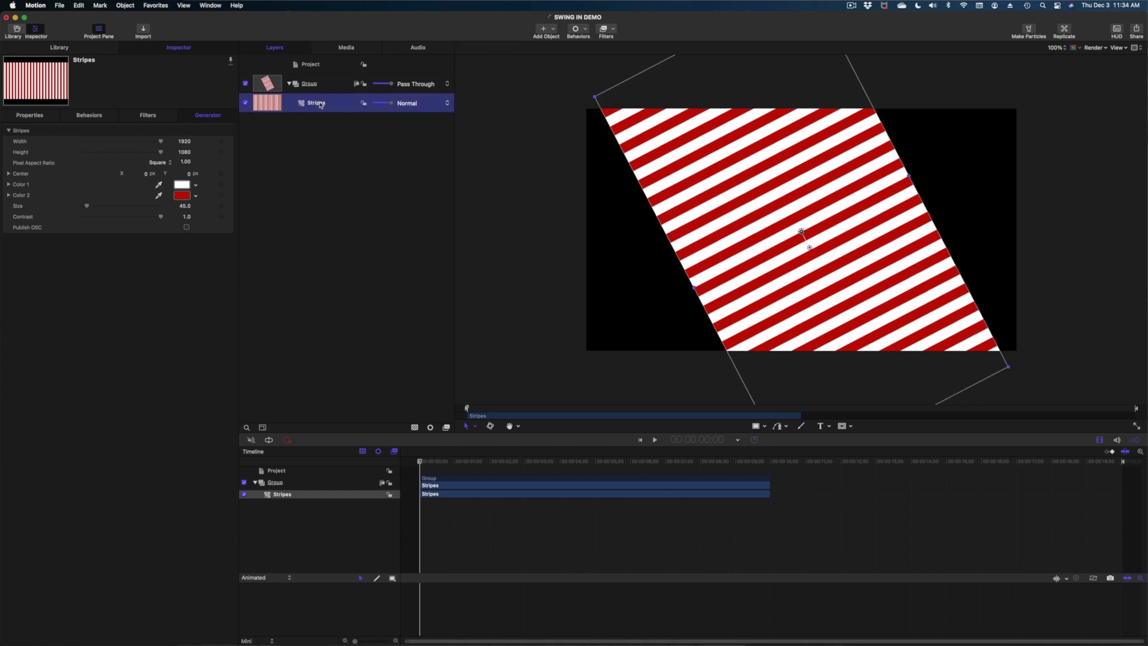
right_click(327, 104)
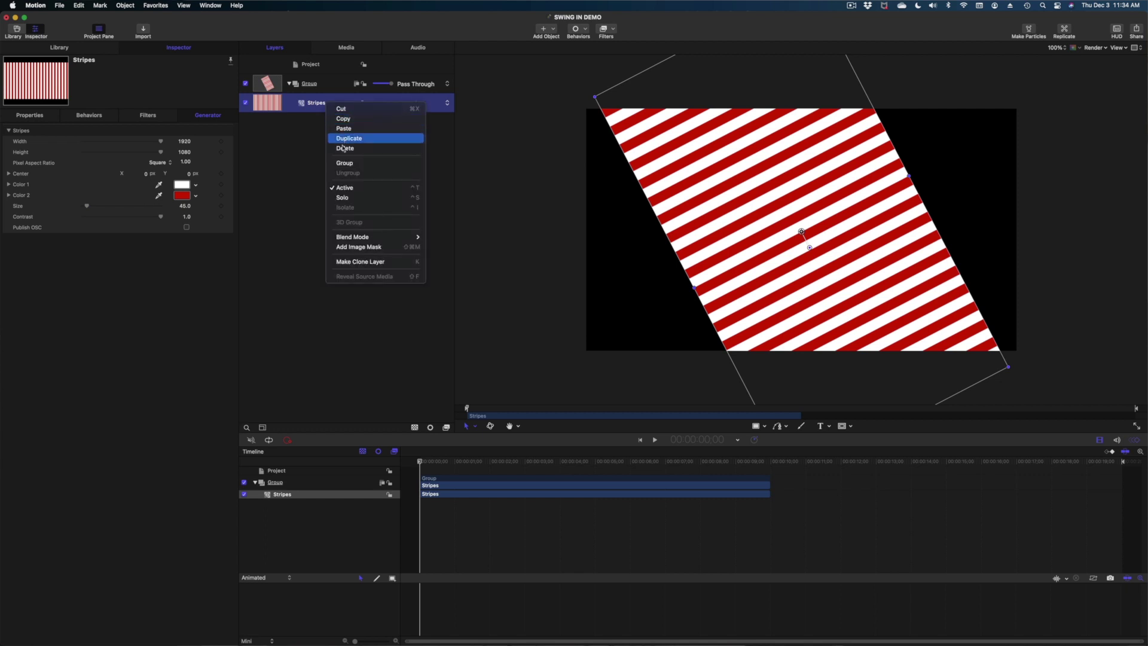
left_click(345, 164)
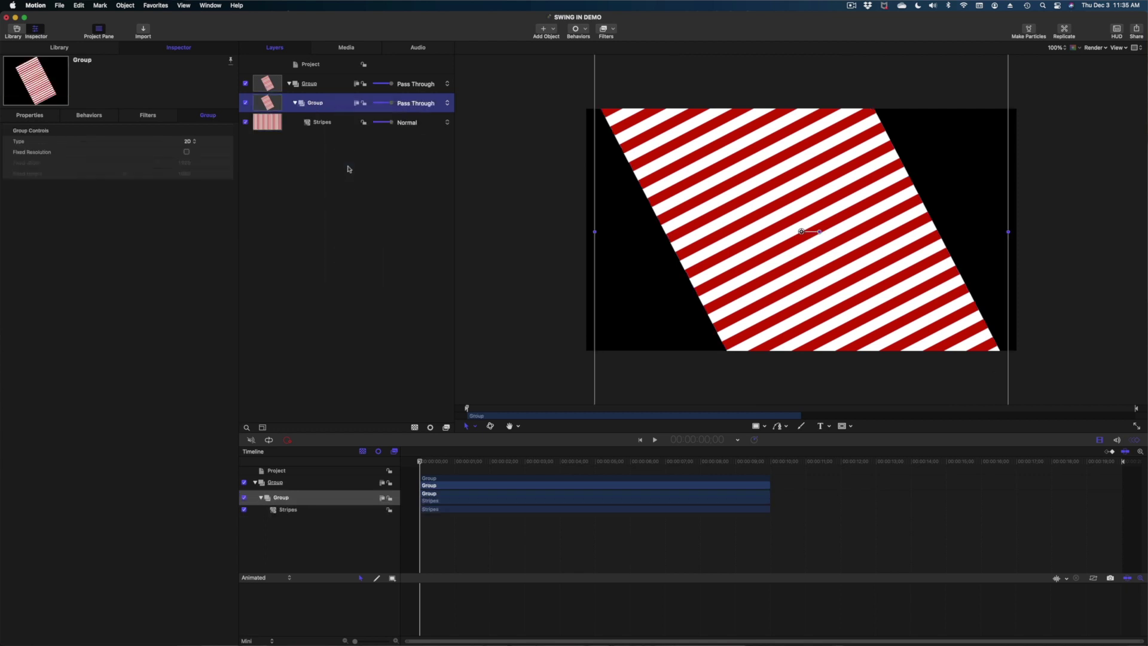
double_click(321, 106)
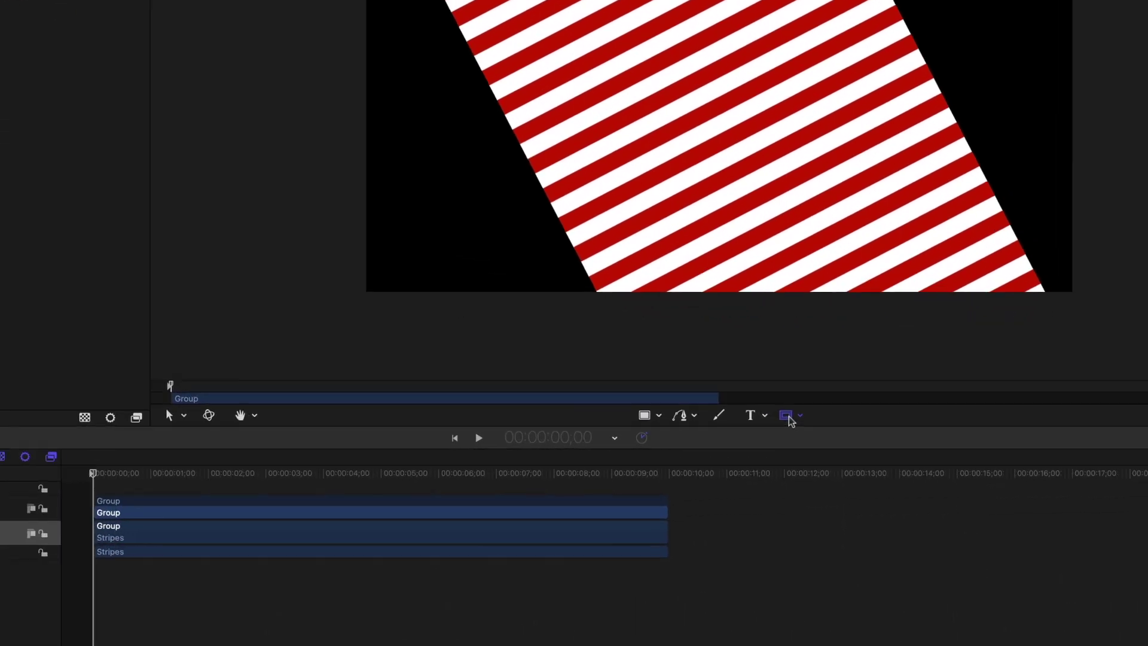
Step: Mask the nested group with a narrow vertical rectangle slightly taller than the canvas, trimming its size to about 1121
left_click(844, 428)
left_click(778, 435)
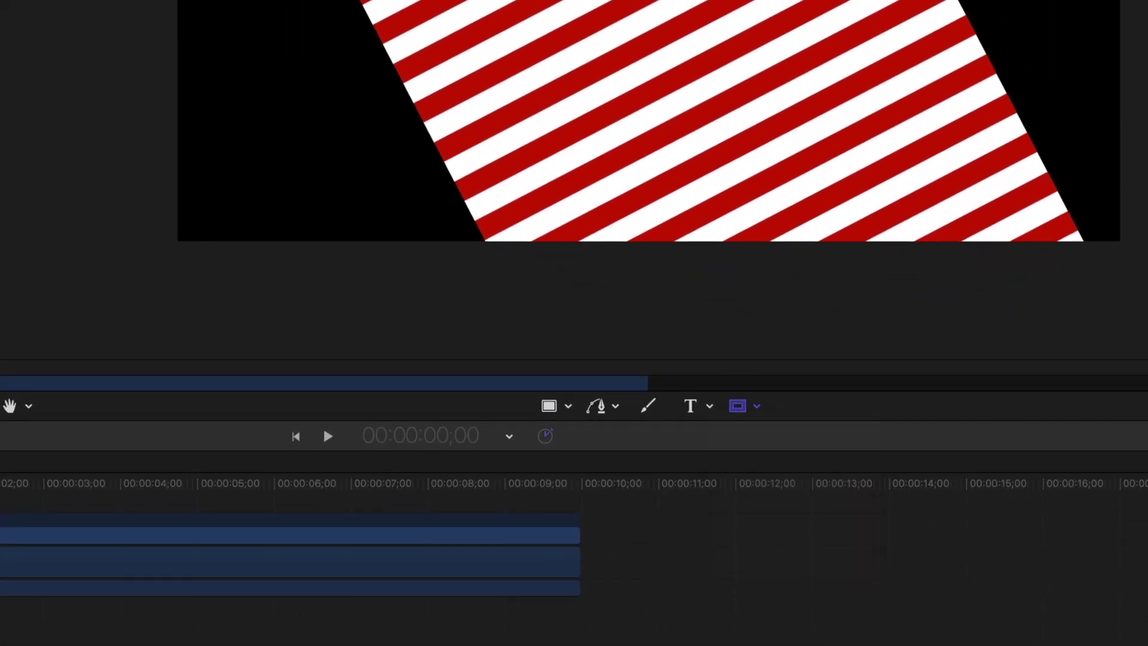
left_click_drag(752, 92, 761, 377)
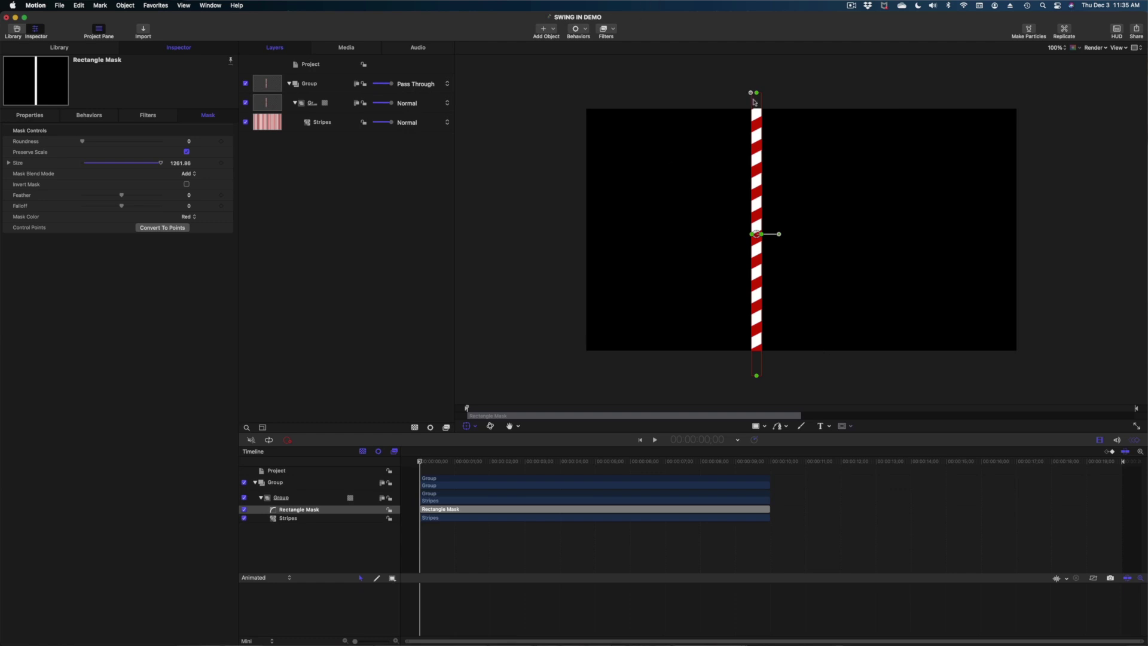
left_click_drag(759, 380, 758, 358)
left_click_drag(759, 103, 759, 107)
Step: Draw a vertical line along the striped pole from above to below the canvas and turn off its outline
left_click(765, 429)
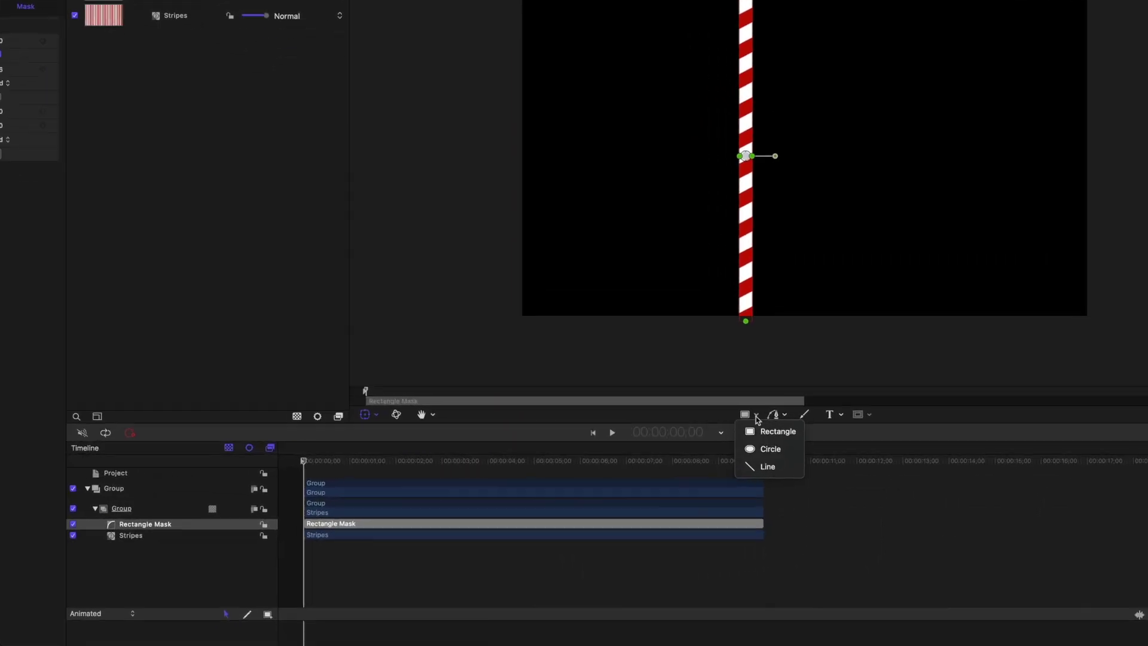
left_click(774, 465)
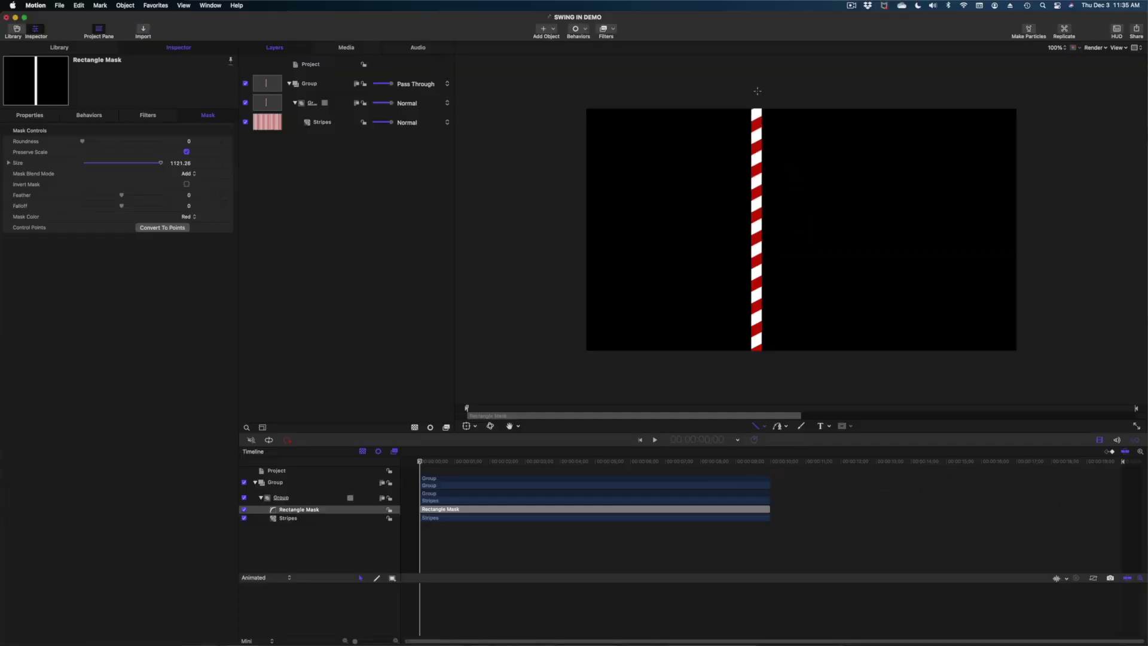
left_click_drag(752, 192, 768, 374)
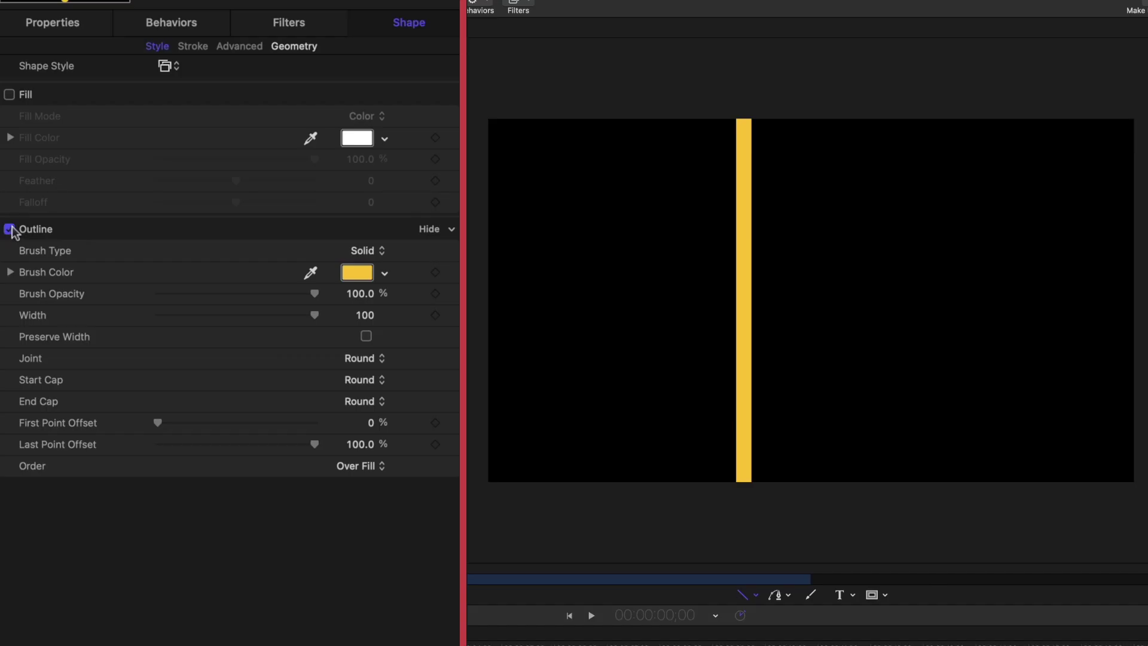
left_click(8, 218)
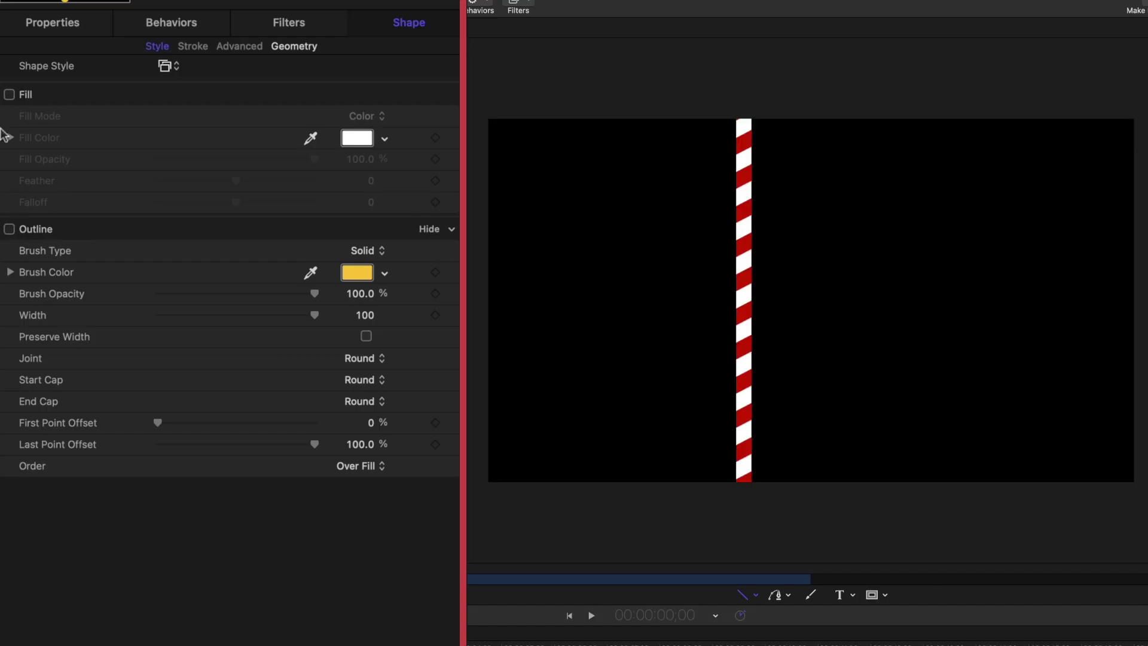
Step: Turn on the line's white fill and increase its feather slightly for a soft highlight along the pole
left_click(9, 94)
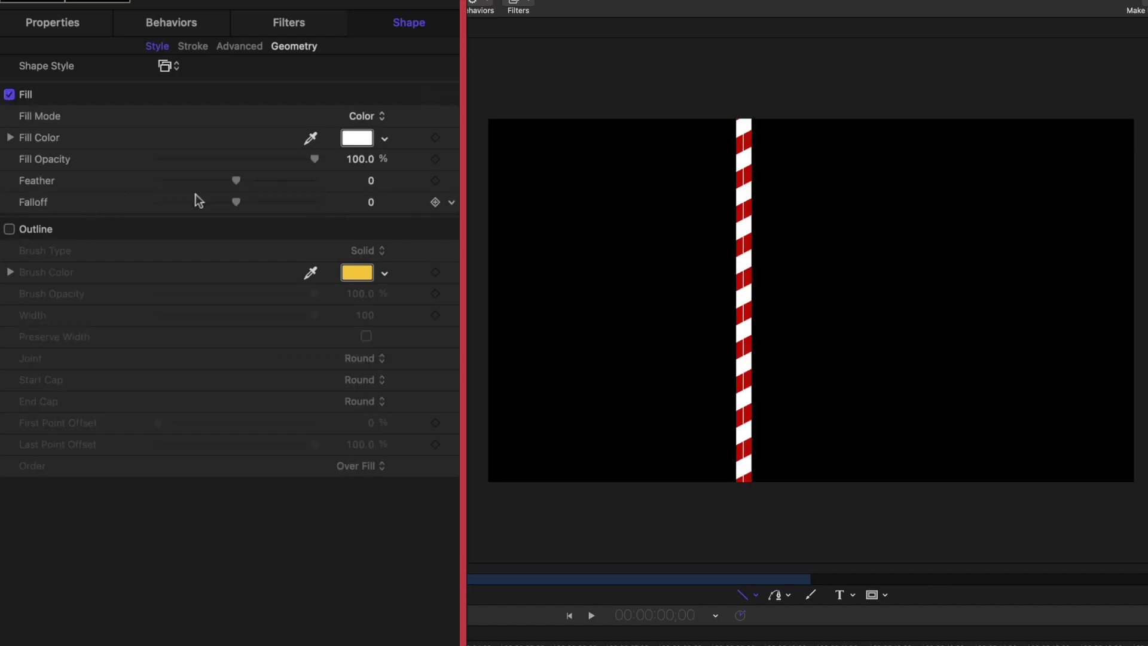
left_click_drag(236, 180, 254, 156)
Step: Scale the striped pole group to about 52% and move it to hang from the canvas's upper left area
key("F1")
key("shift+s")
left_click_drag(856, 470, 833, 349)
left_click_drag(194, 118, 174, 120)
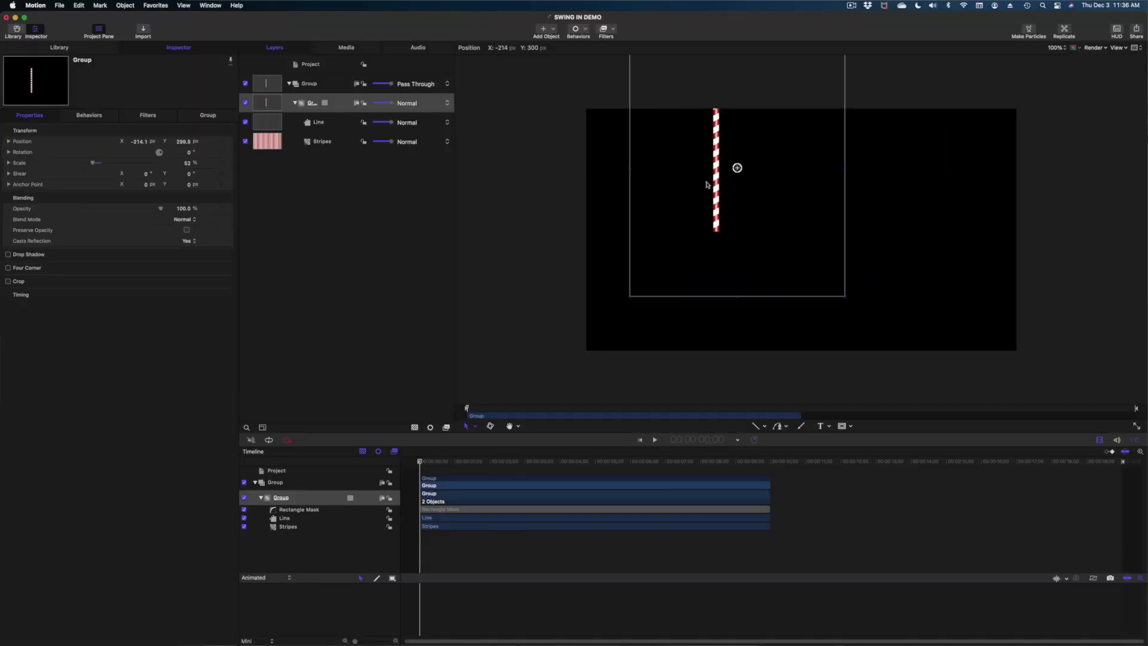
left_click_drag(708, 185, 660, 191)
Step: Add the text "S" below the pole and move its layer out of the masked group, placing it above that group
left_click(821, 427)
left_click(668, 258)
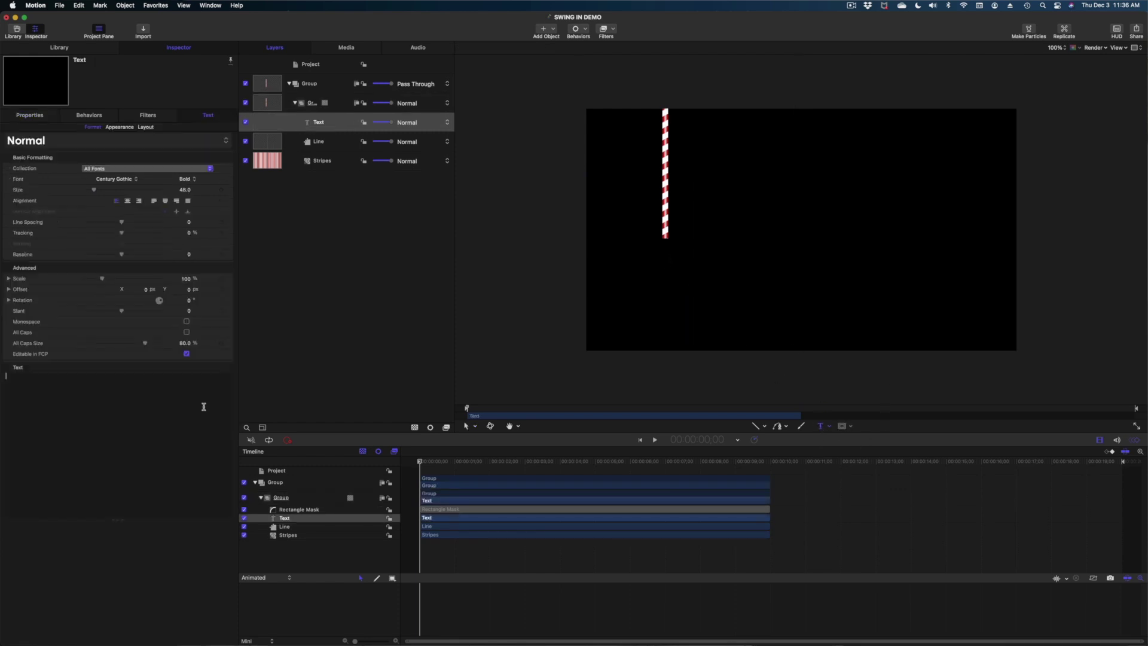
type("S")
left_click_drag(316, 125, 310, 96)
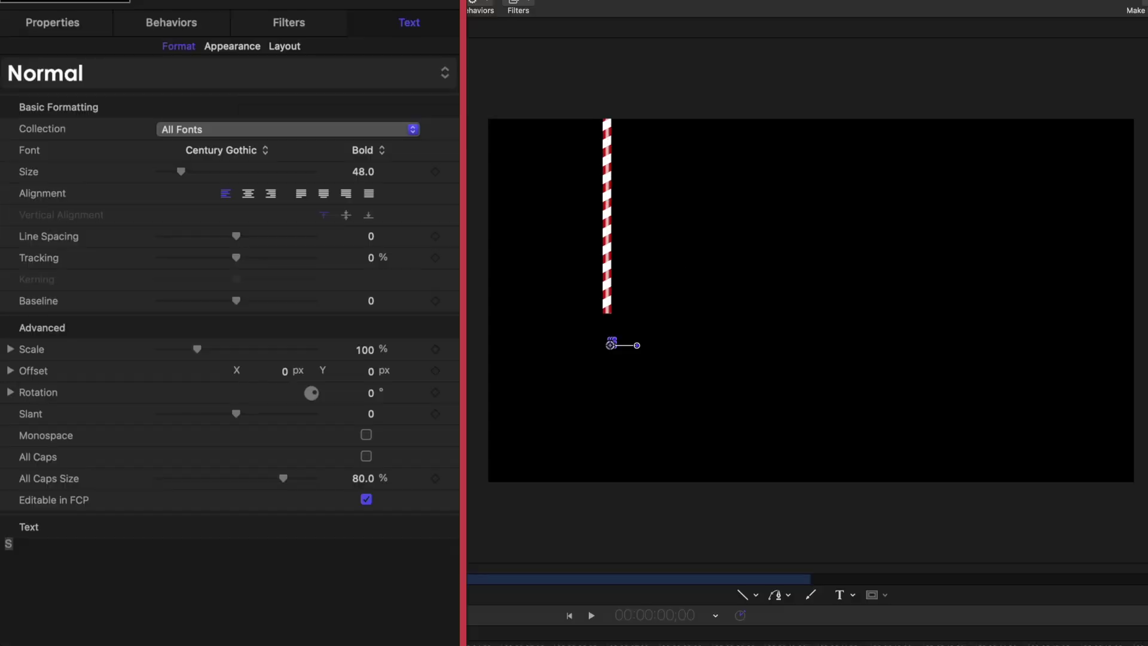
Step: Set the size of the S to 609
left_click(507, 325)
left_click(310, 35)
left_click_drag(184, 172, 345, 188)
left_click(355, 170)
type("609")
key("Return")
Step: Change the S's font to Junegull and position the letter at the lower end of the pole
left_click(210, 152)
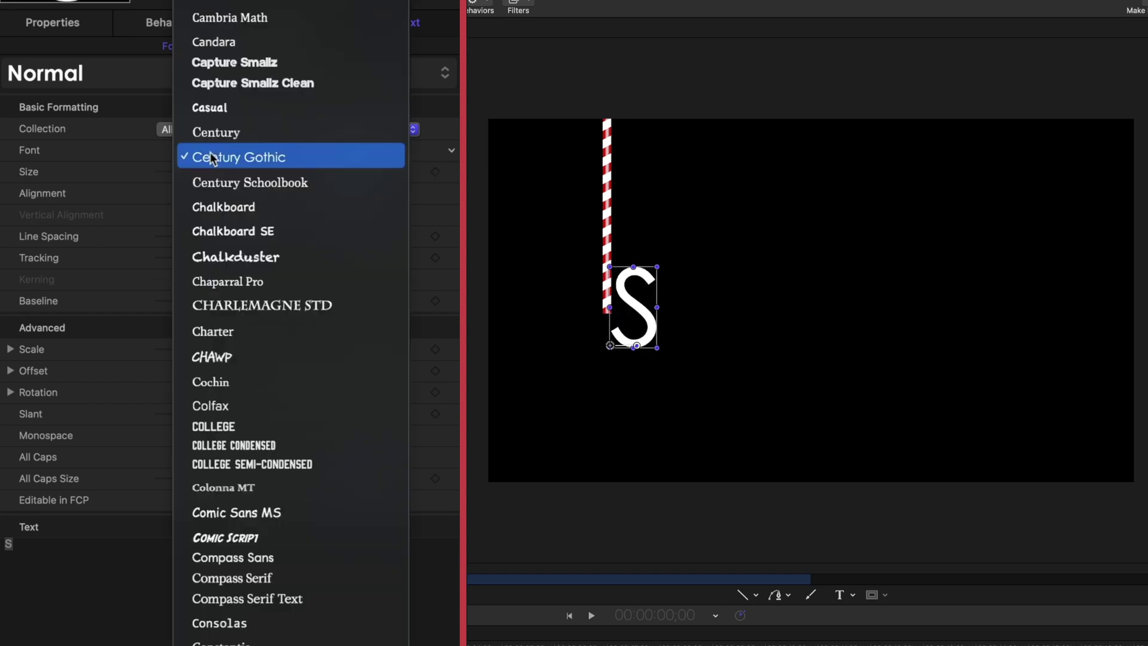
scroll(210, 154, "down", 15)
left_click(222, 202)
left_click_drag(646, 306, 614, 339)
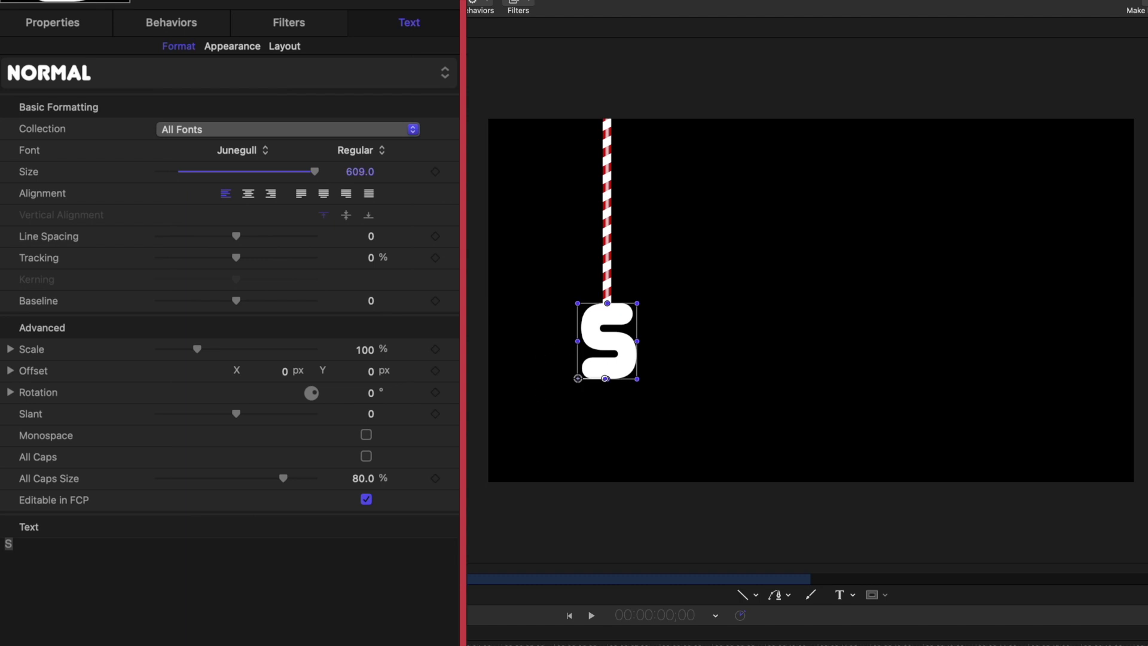
Step: Fill the S's face with a gradient and make its first color light green
left_click(250, 47)
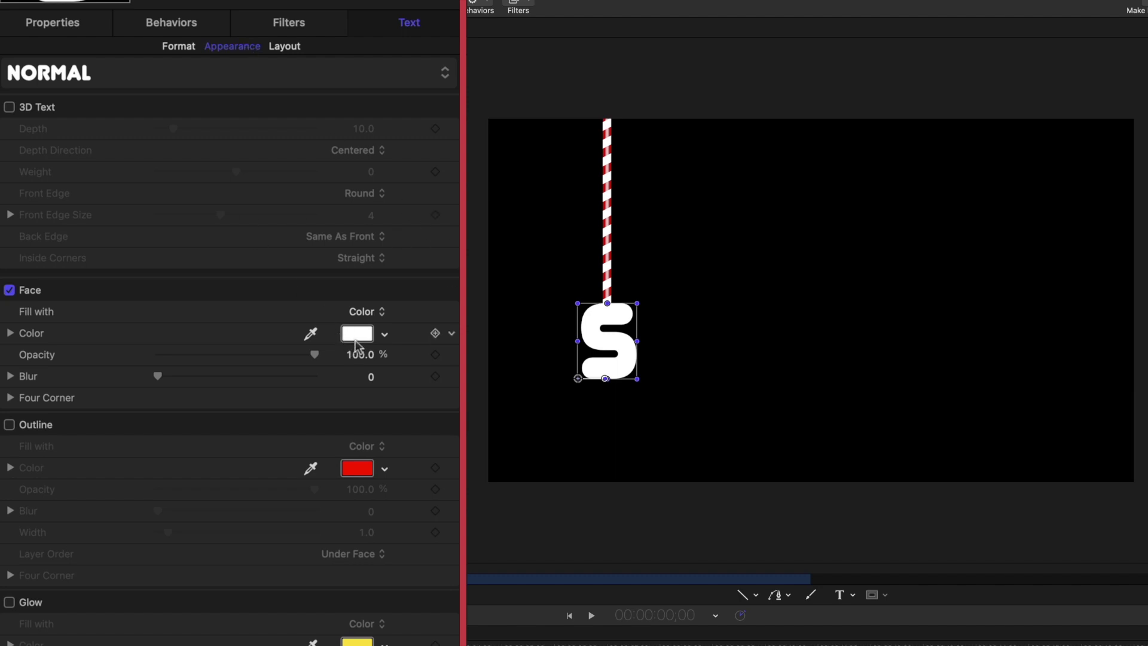
left_click(368, 313)
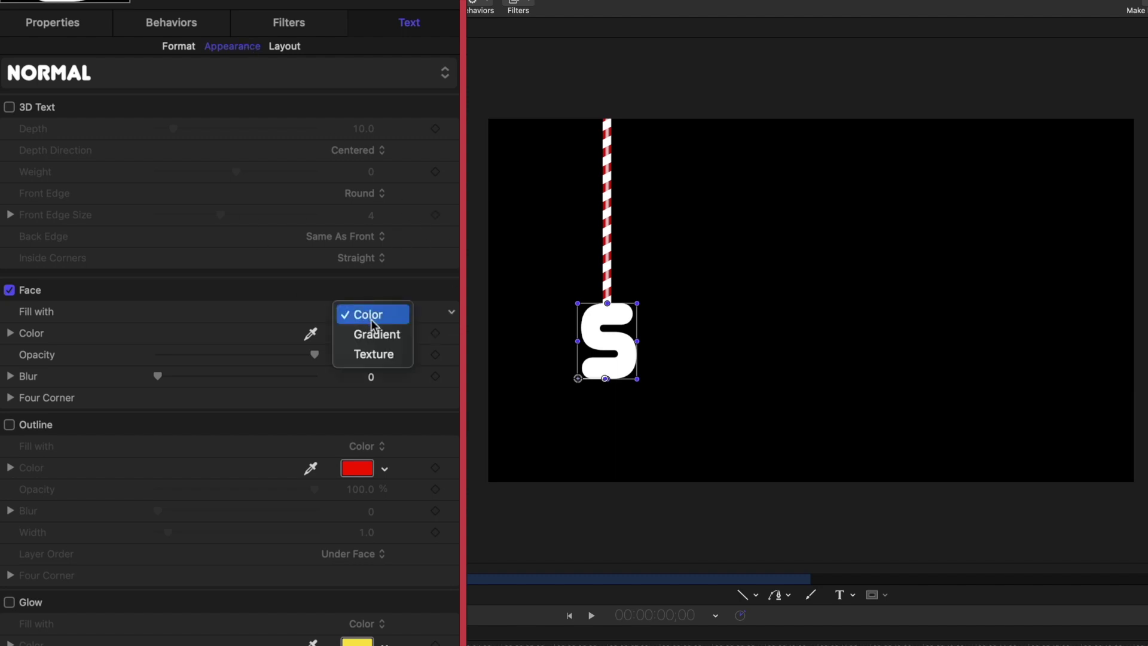
left_click(378, 332)
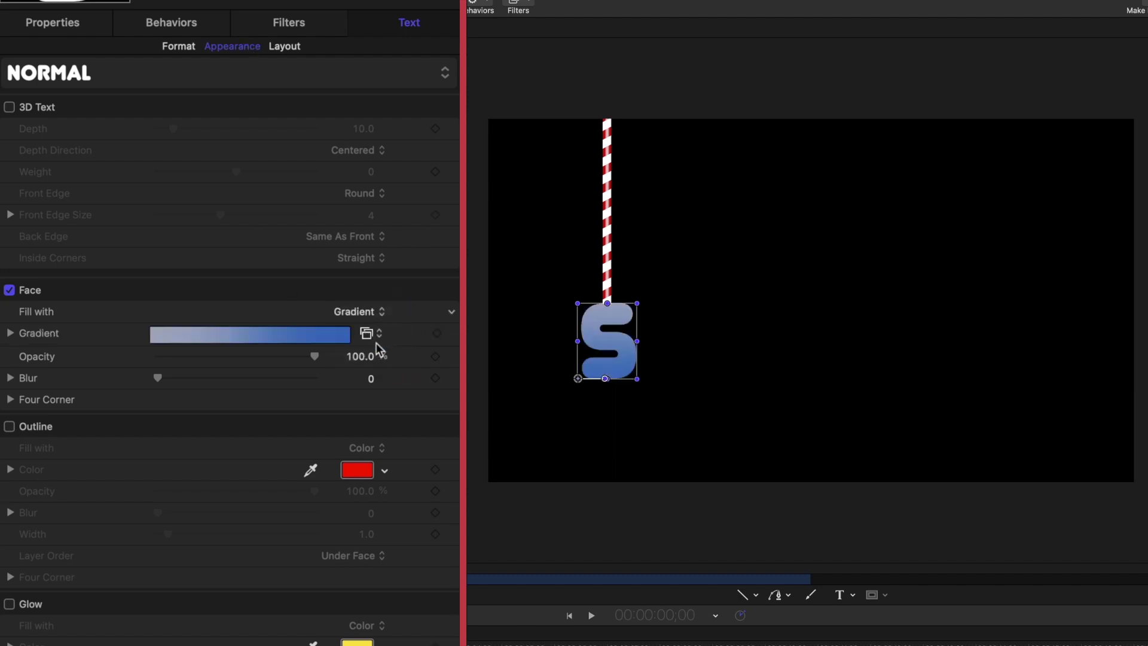
left_click(10, 334)
left_click(9, 416)
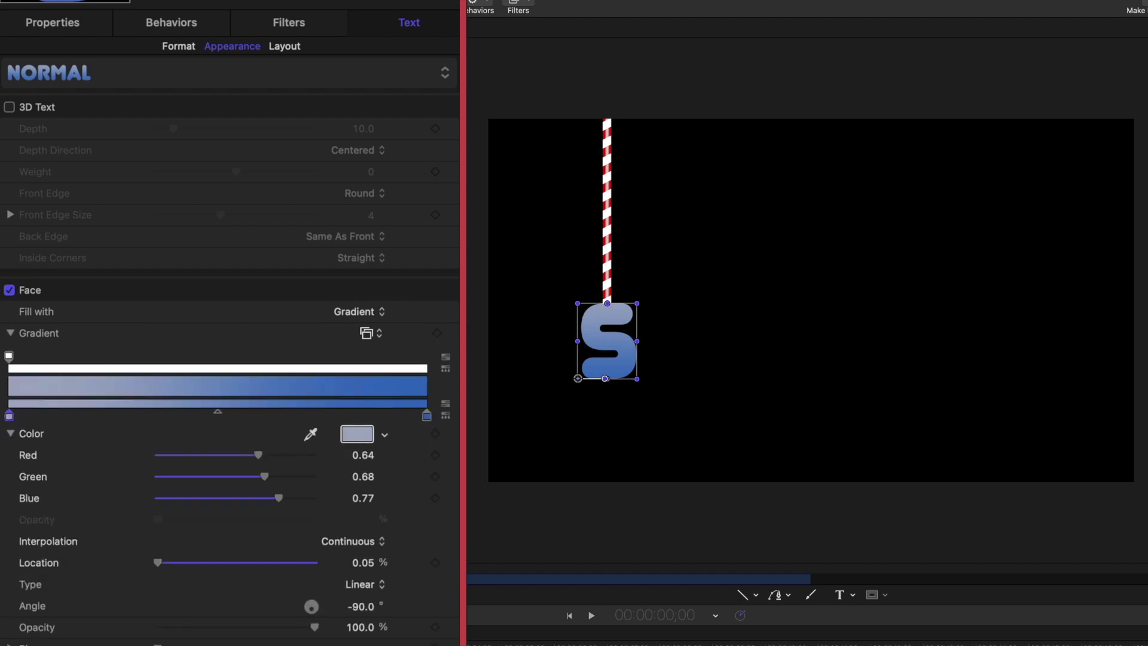
left_click_drag(393, 280, 390, 271)
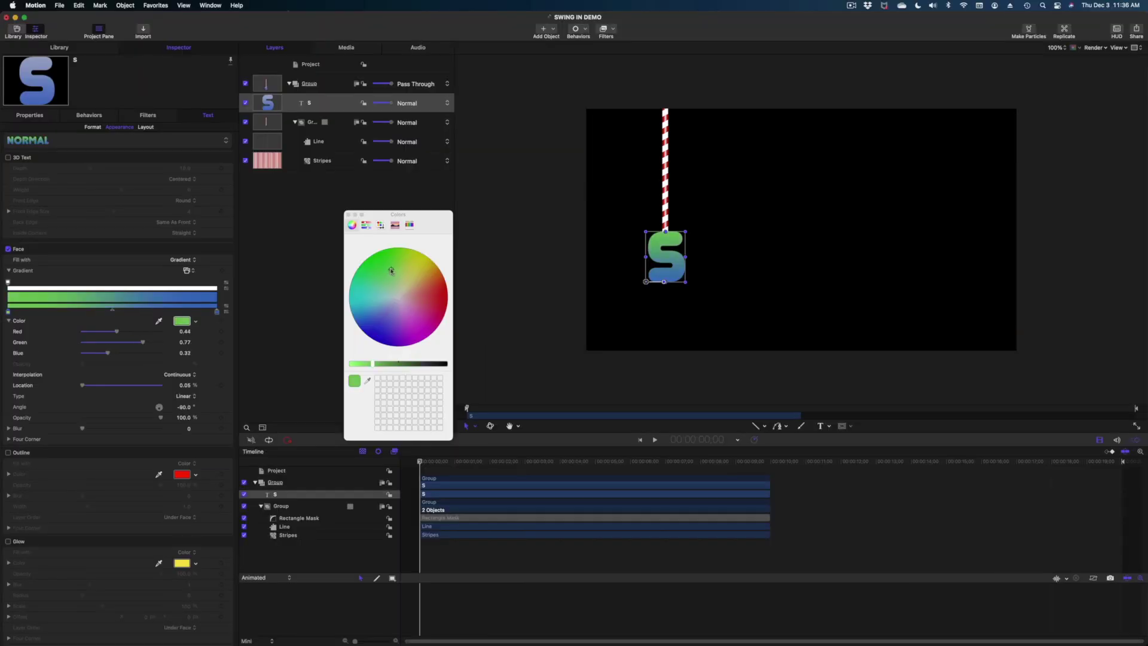
Step: Make the face gradient's end color dark green and change the gradient type to Radial
left_click(216, 312)
left_click(377, 258)
left_click_drag(378, 364, 405, 363)
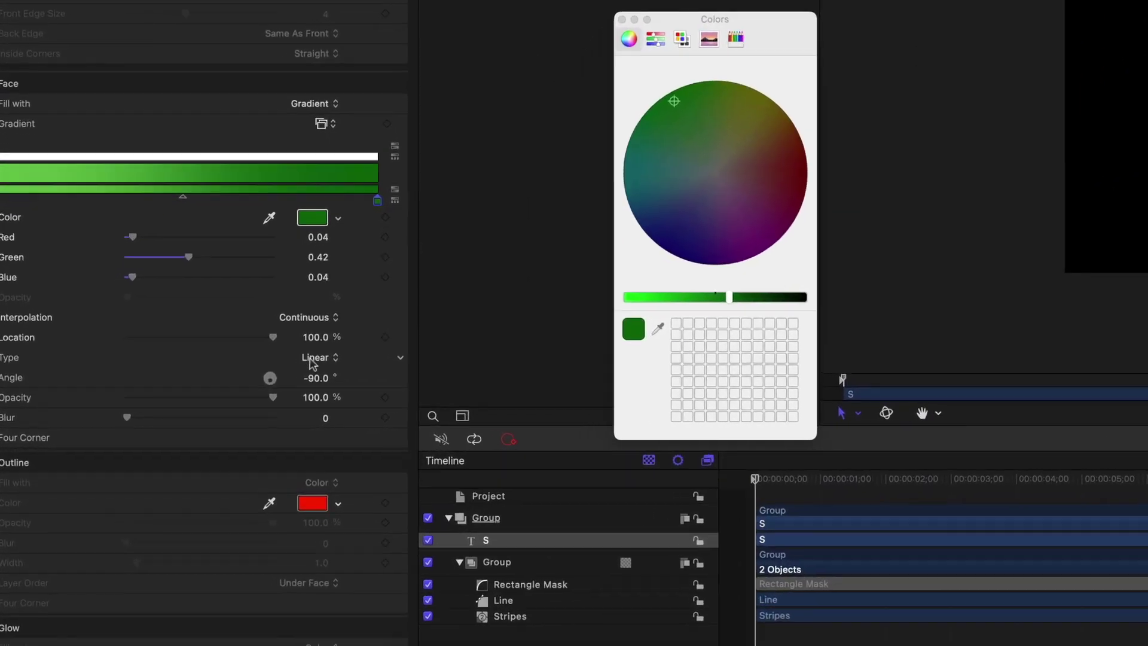
left_click(262, 374)
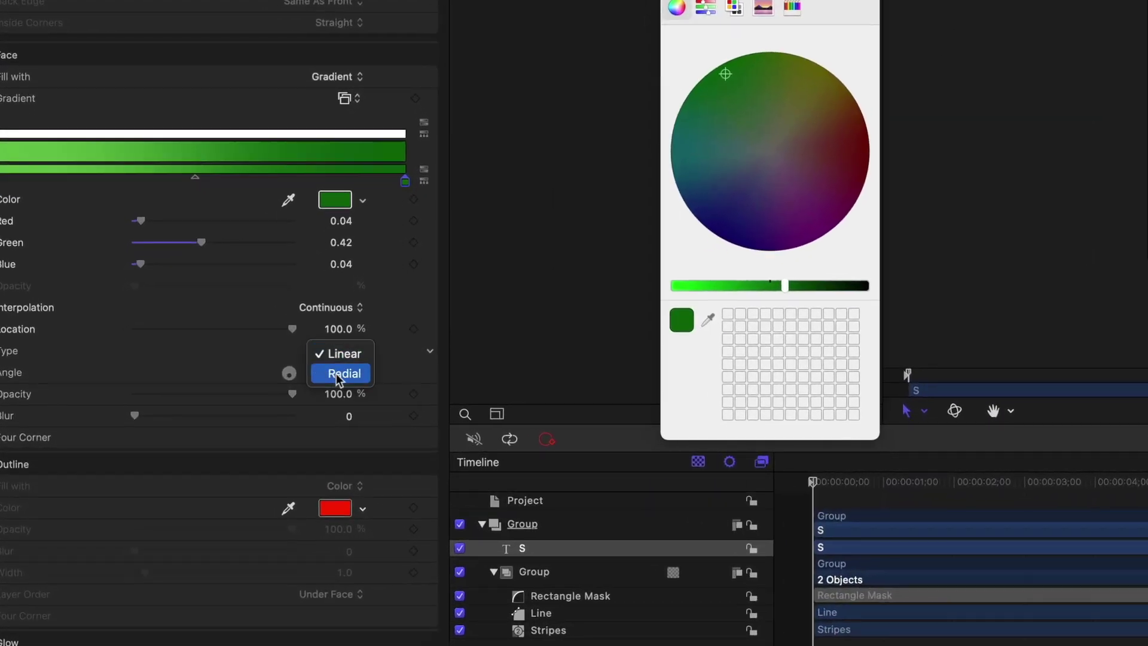
left_click(337, 373)
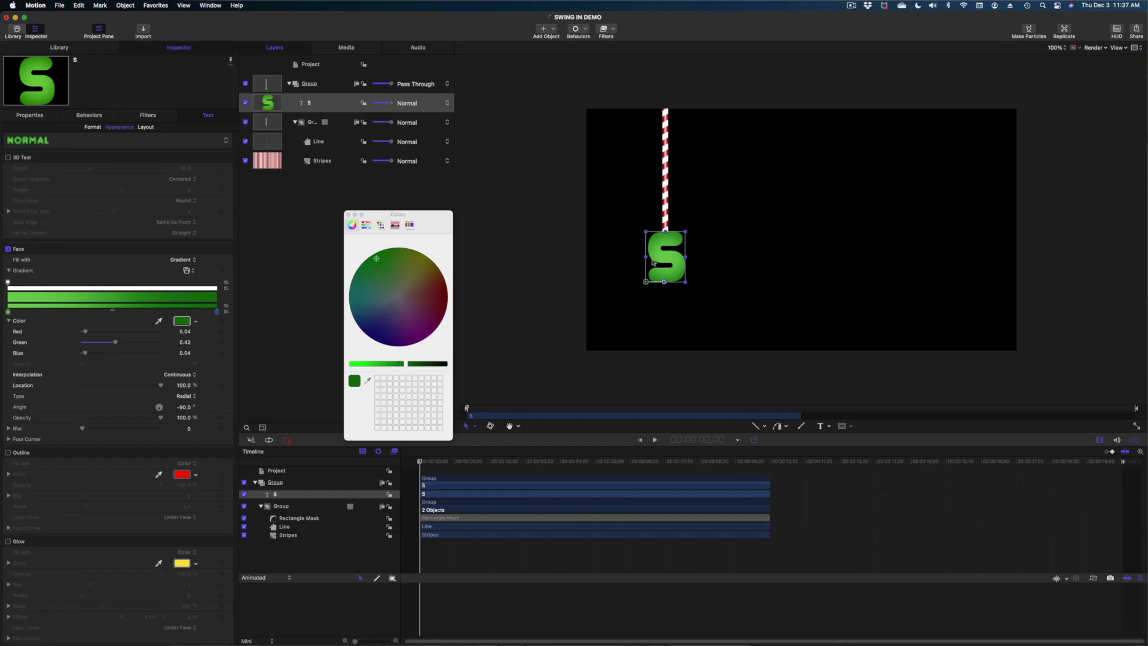
Step: Enable the S's outline, fill it with a gradient and expand that gradient's color controls
left_click(8, 453)
left_click(348, 215)
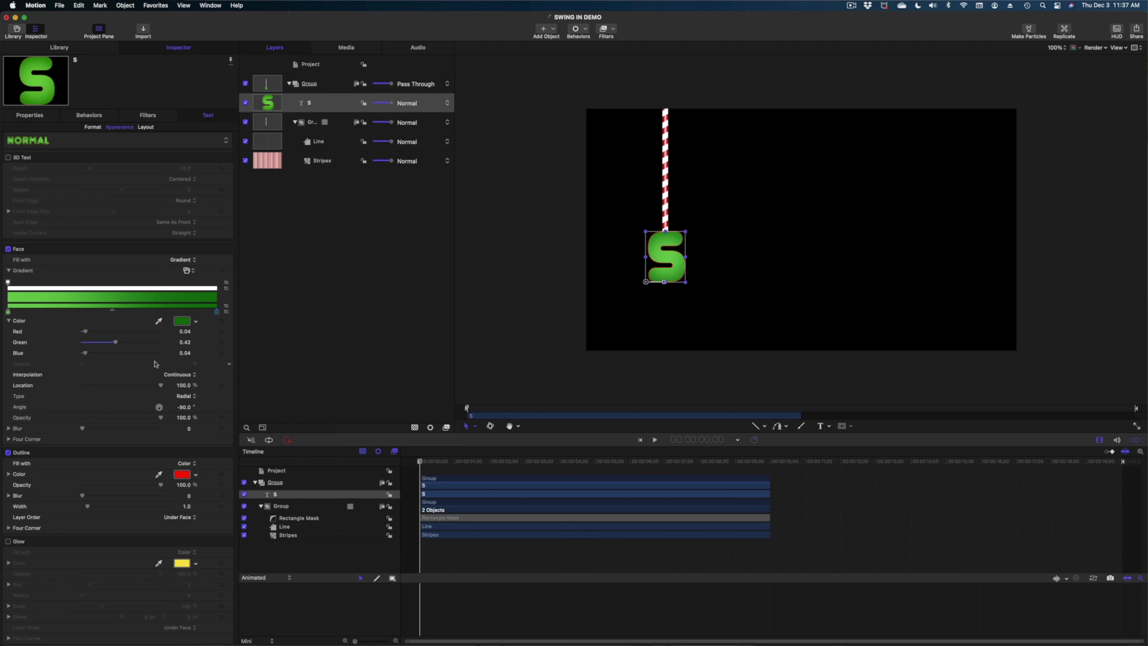
scroll(183, 394, "down", 3)
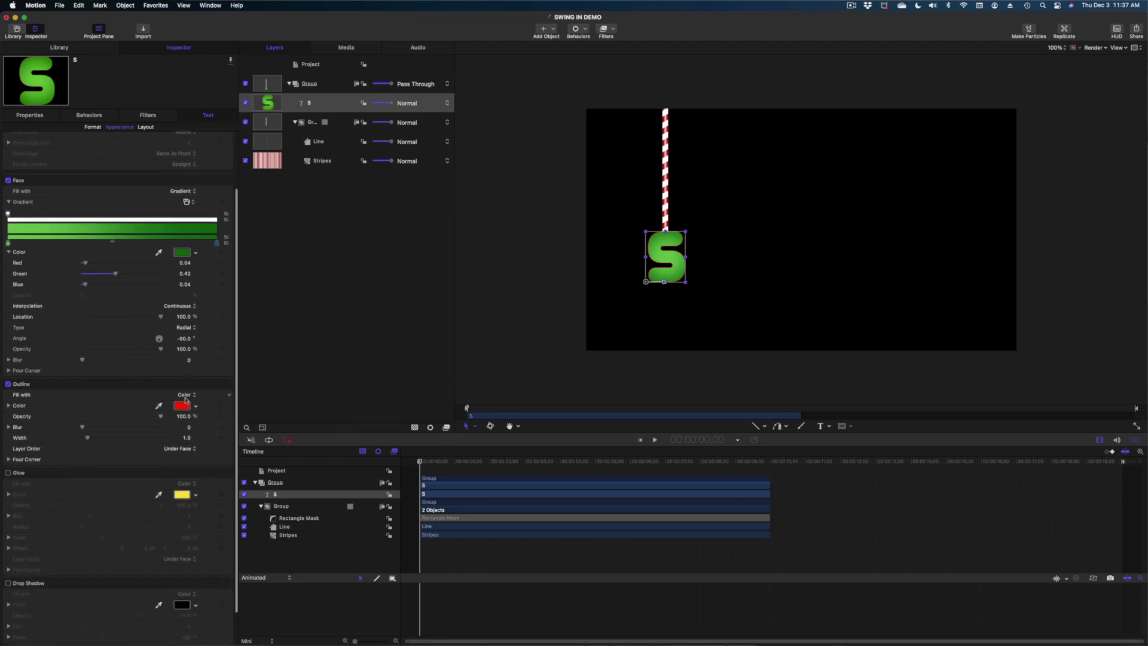
left_click(184, 396)
left_click(187, 404)
left_click(93, 412)
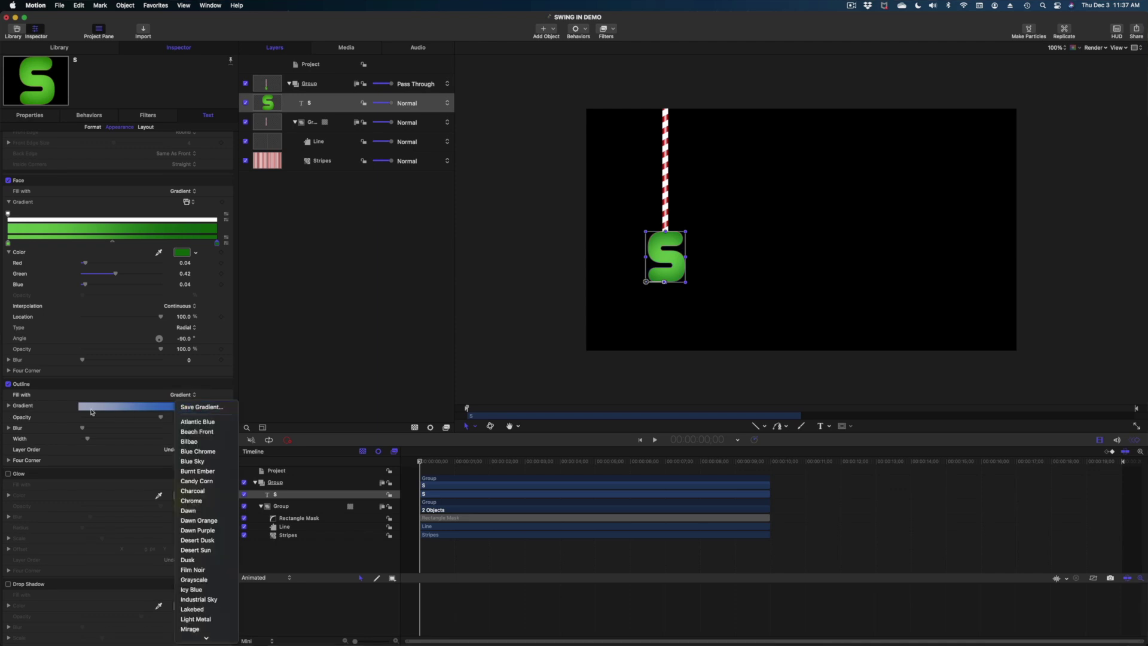
left_click(8, 406)
left_click(9, 406)
Step: Color the outline gradient from medium brown to dark brown
left_click(8, 447)
left_click(182, 457)
left_click_drag(408, 314, 439, 279)
left_click(217, 447)
left_click(439, 279)
left_click_drag(372, 364, 412, 366)
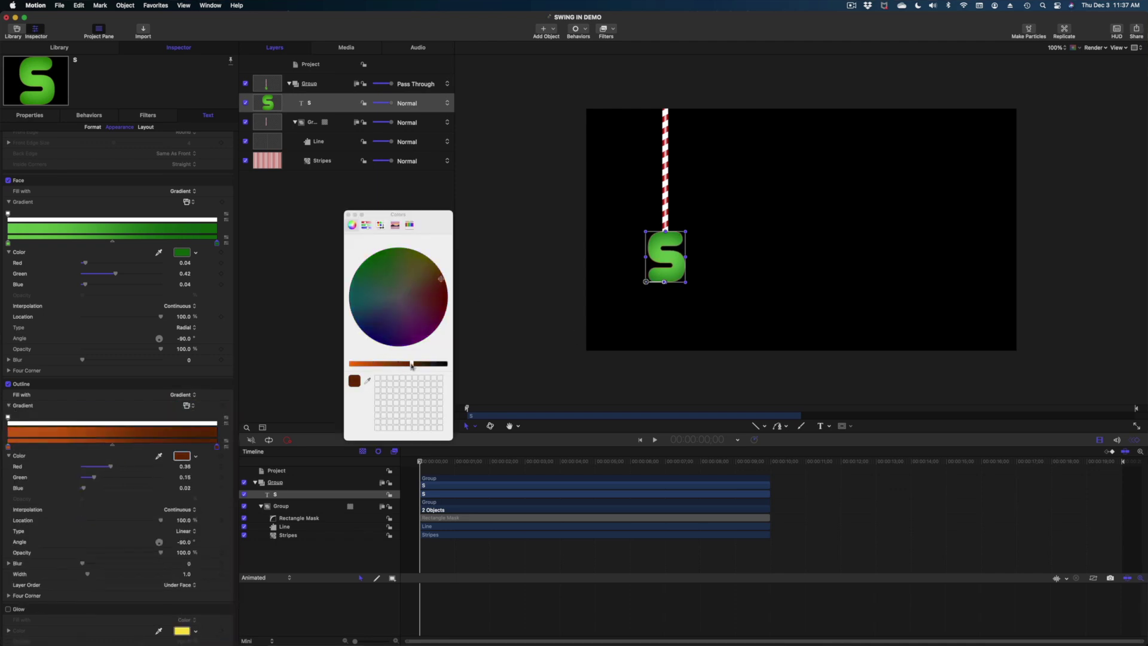
left_click(8, 448)
Step: Thicken the S's outline to a width of about 14, deselect the letter and close the color picker
left_click_drag(88, 574, 301, 592)
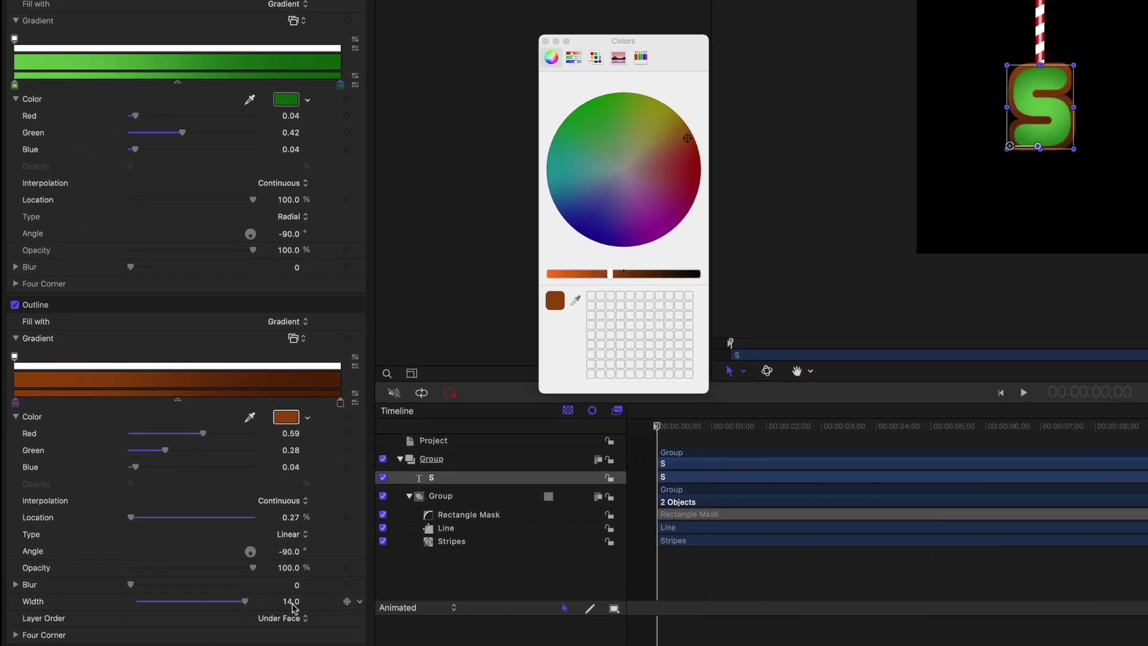
left_click(252, 601)
left_click(866, 161)
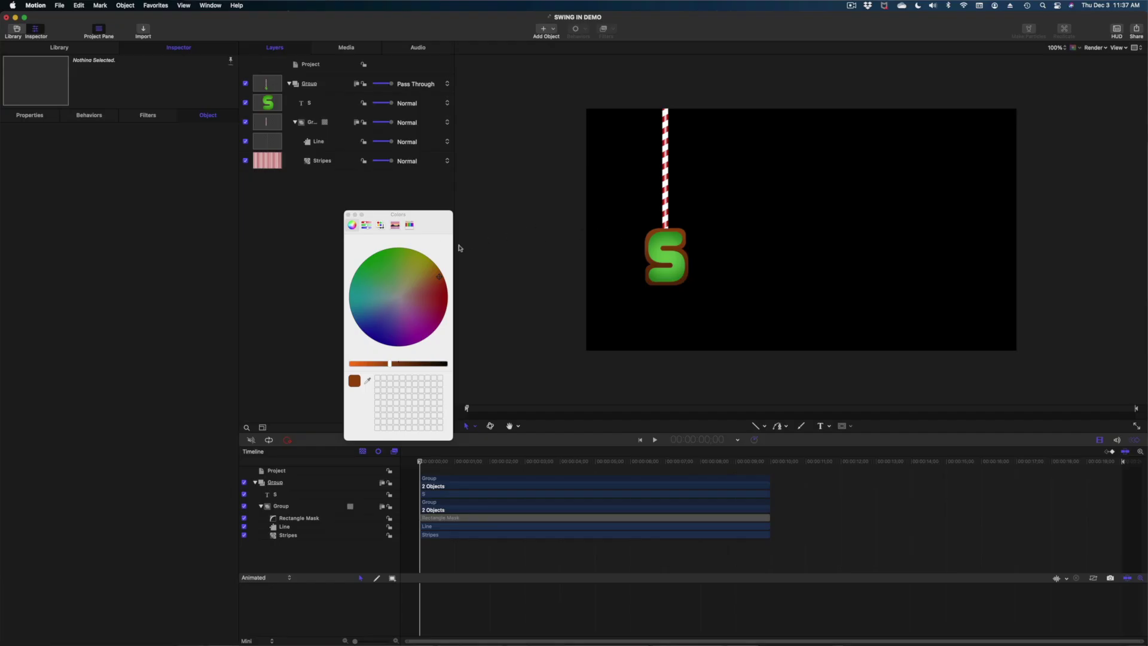
left_click(349, 215)
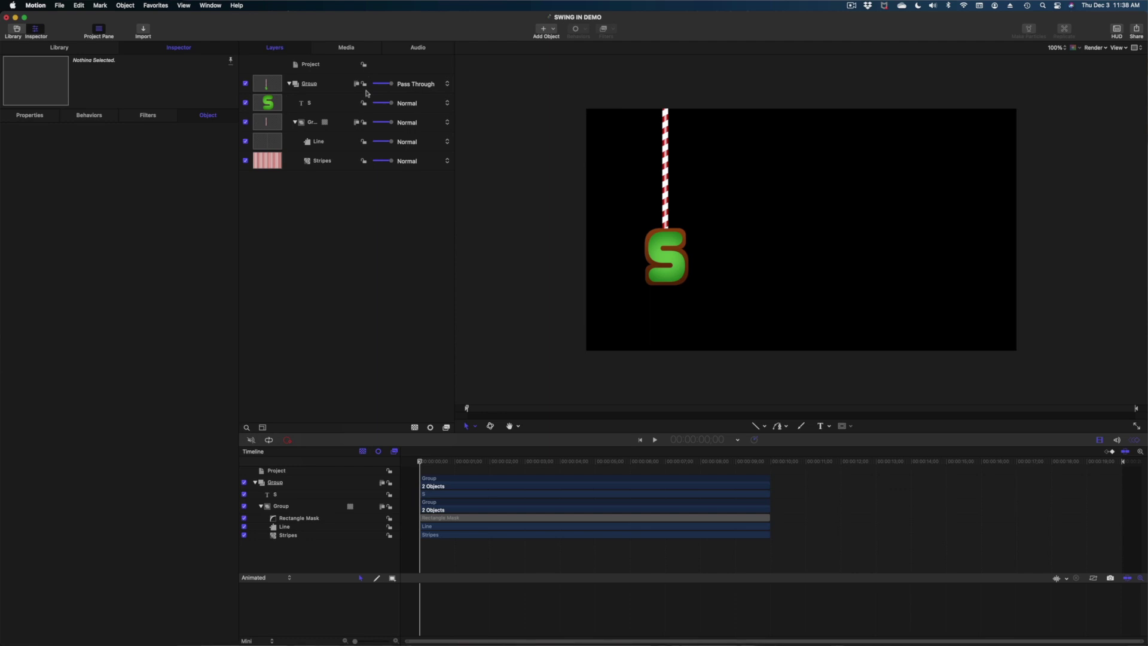
Step: Group the S and the striped pole group together and nudge the new group slightly up and to the right
left_click(327, 106)
left_click(317, 83)
left_click(314, 123, "super")
right_click(314, 124)
left_click(333, 182)
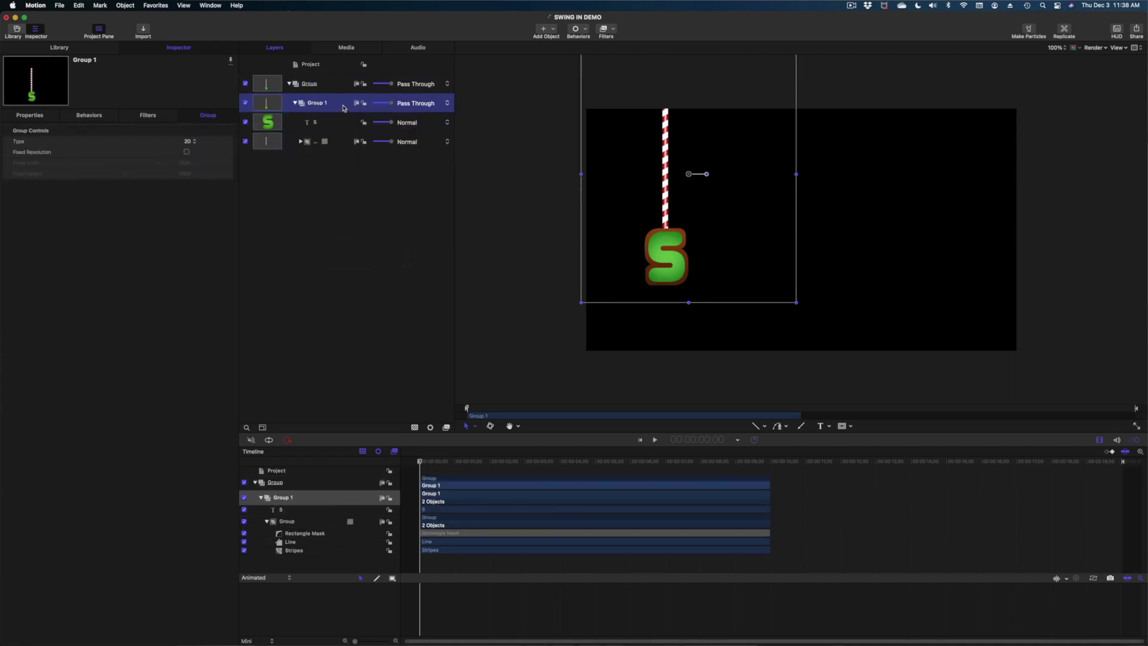
mouse_move(728, 198)
left_mouse_down()
mouse_move(771, 191)
mouse_move(732, 196)
left_mouse_up()
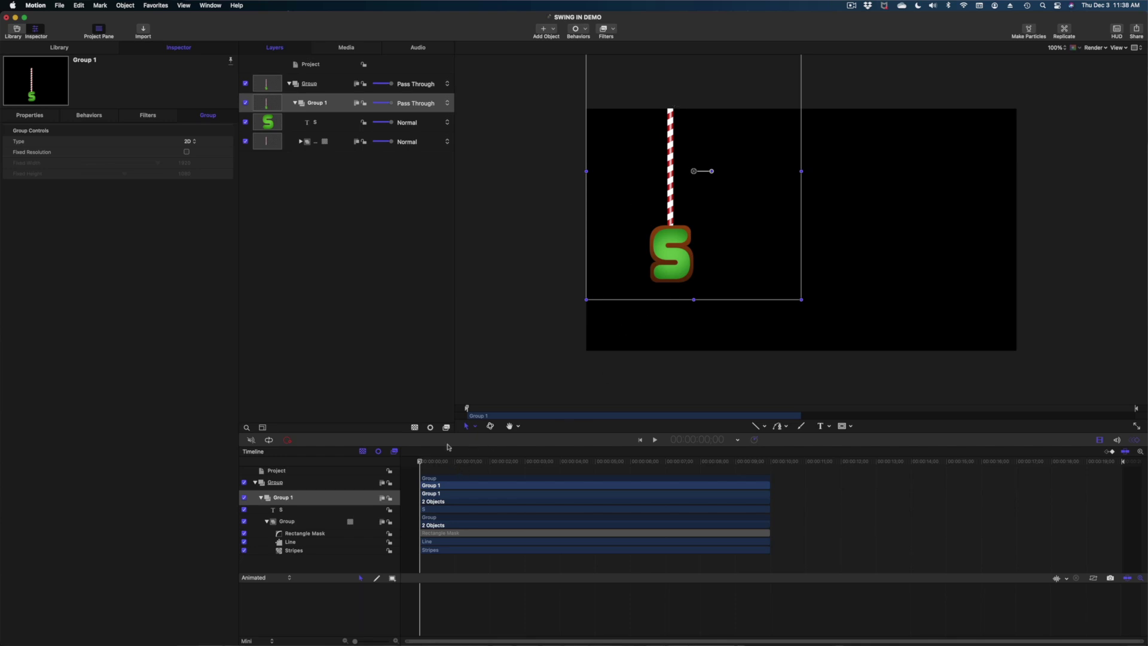
Step: Add an Overshoot parameter behavior to Group 1 and apply it to the Transform Rotation X property
left_click(584, 31)
mouse_move(594, 106)
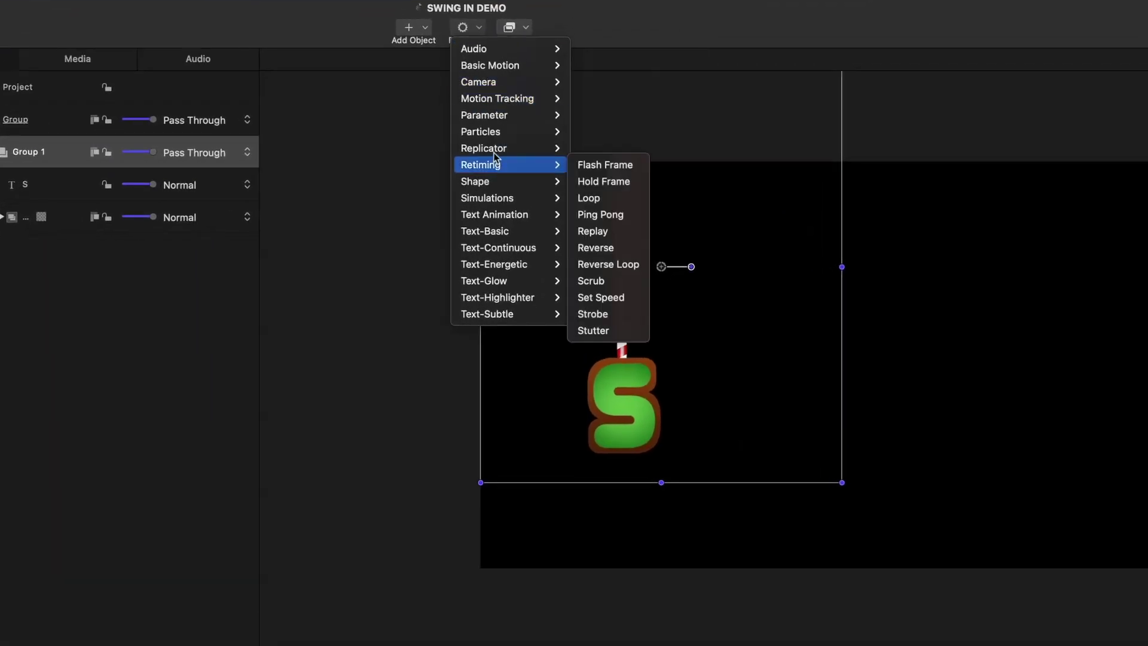
mouse_move(502, 113)
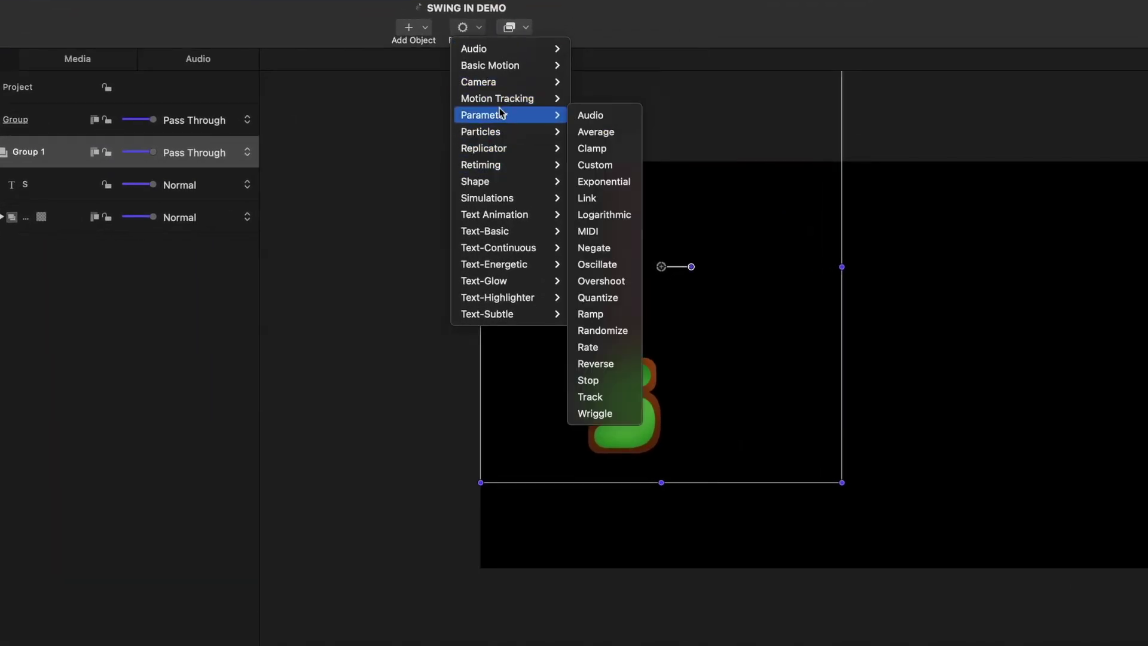
left_click(637, 282)
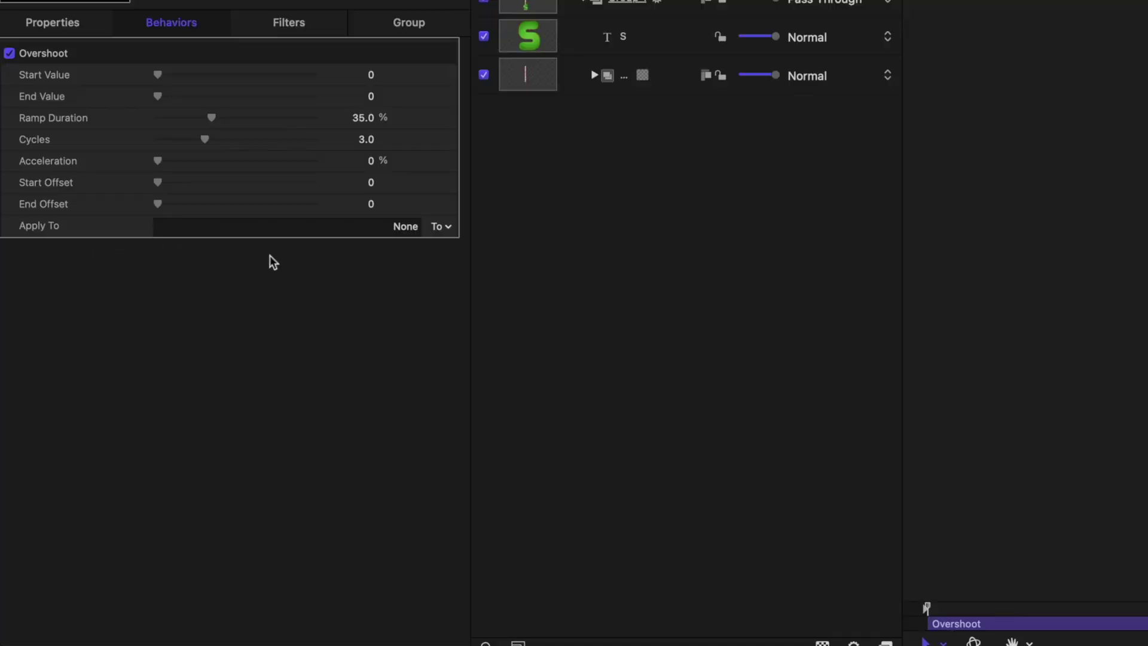
left_click(445, 227)
mouse_move(456, 247)
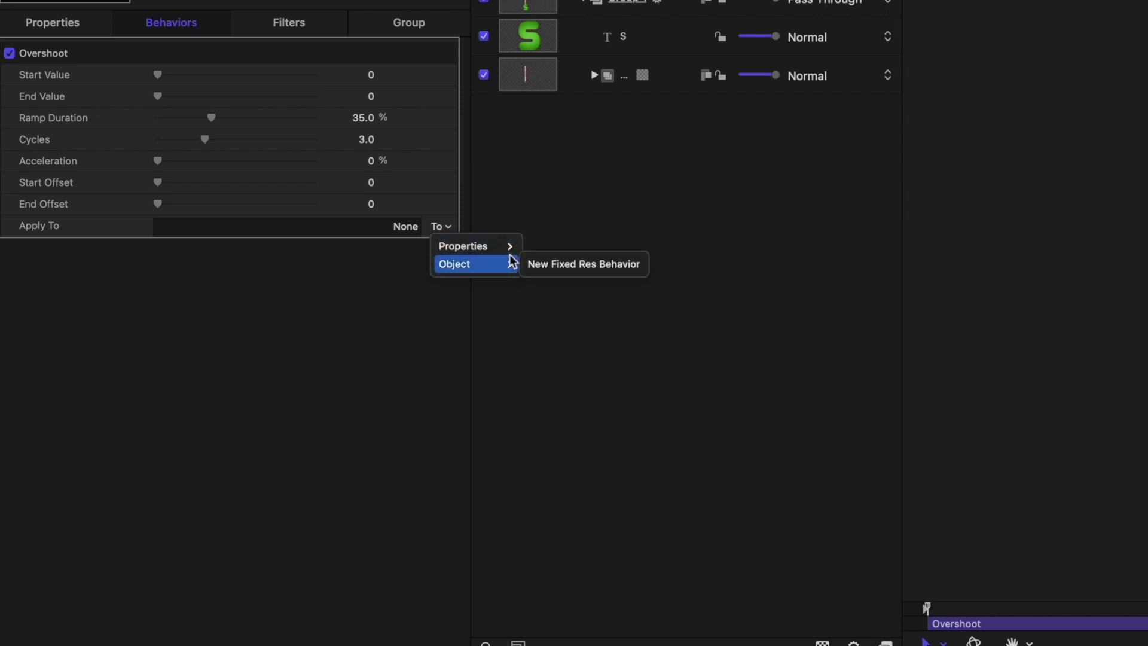
mouse_move(535, 250)
mouse_move(658, 254)
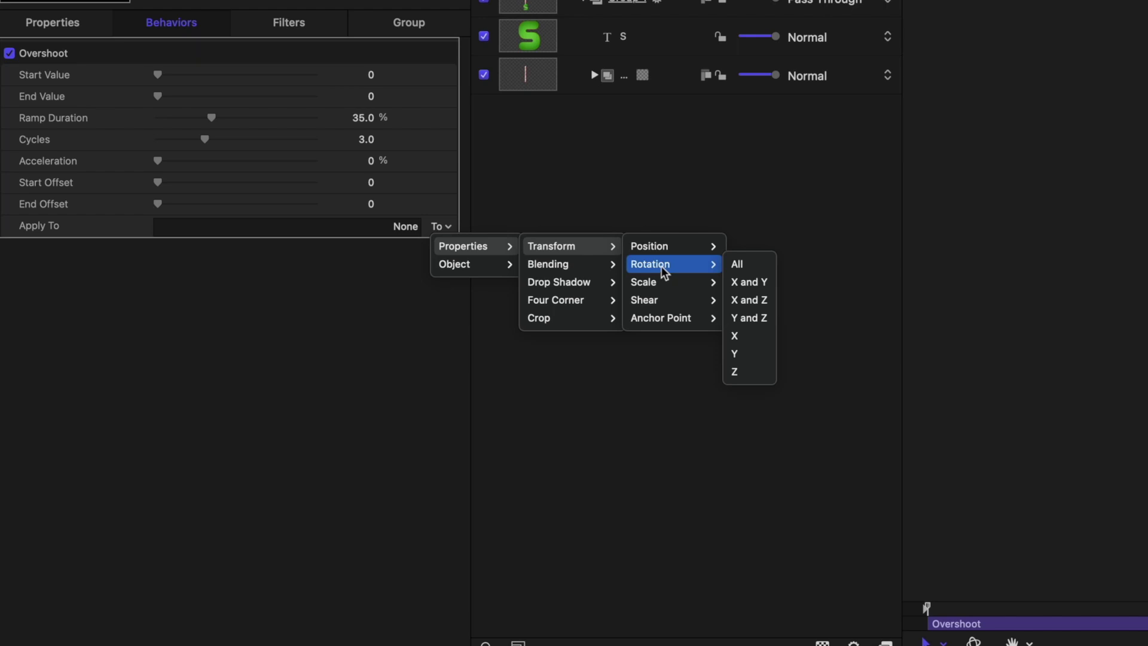
left_click(746, 338)
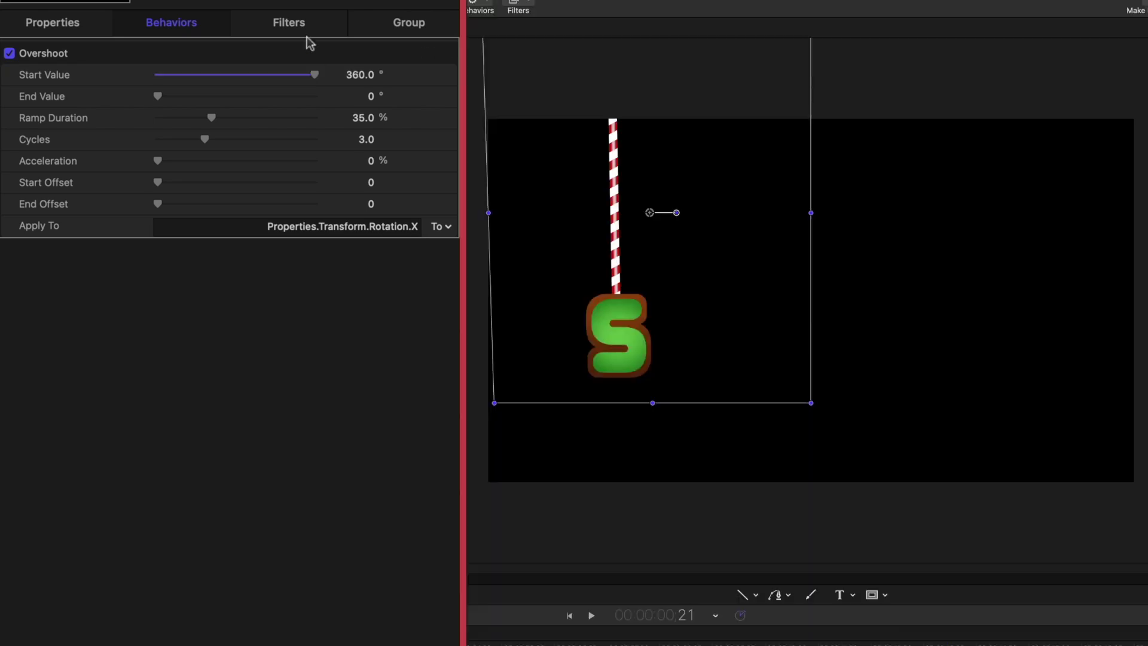
Step: Adjust the Overshoot behavior's Start Value to more than 1000° for a stronger swing
left_click_drag(314, 75, 106, 52)
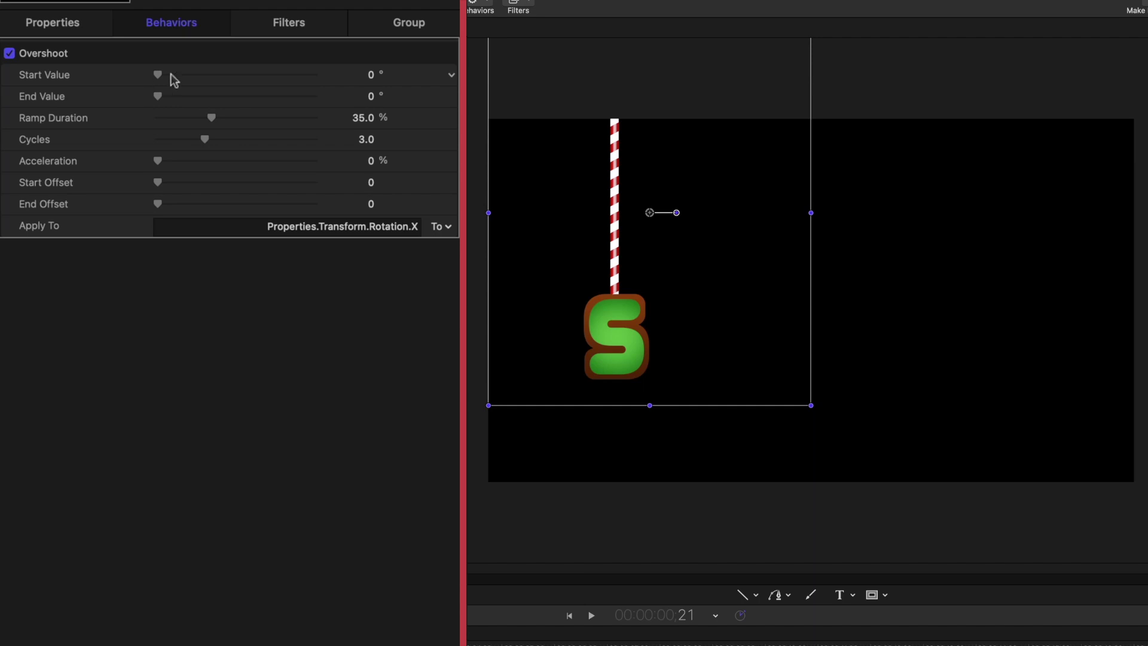
left_click_drag(362, 75, 364, 78)
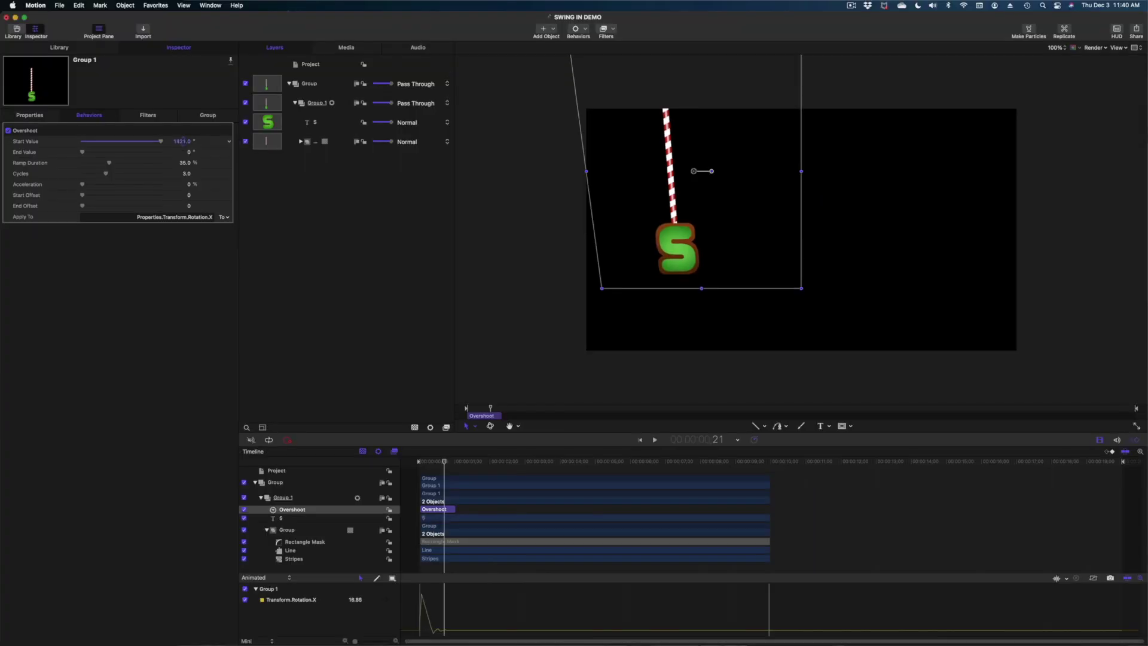
left_click_drag(184, 141, 183, 141)
left_click_drag(183, 142, 183, 141)
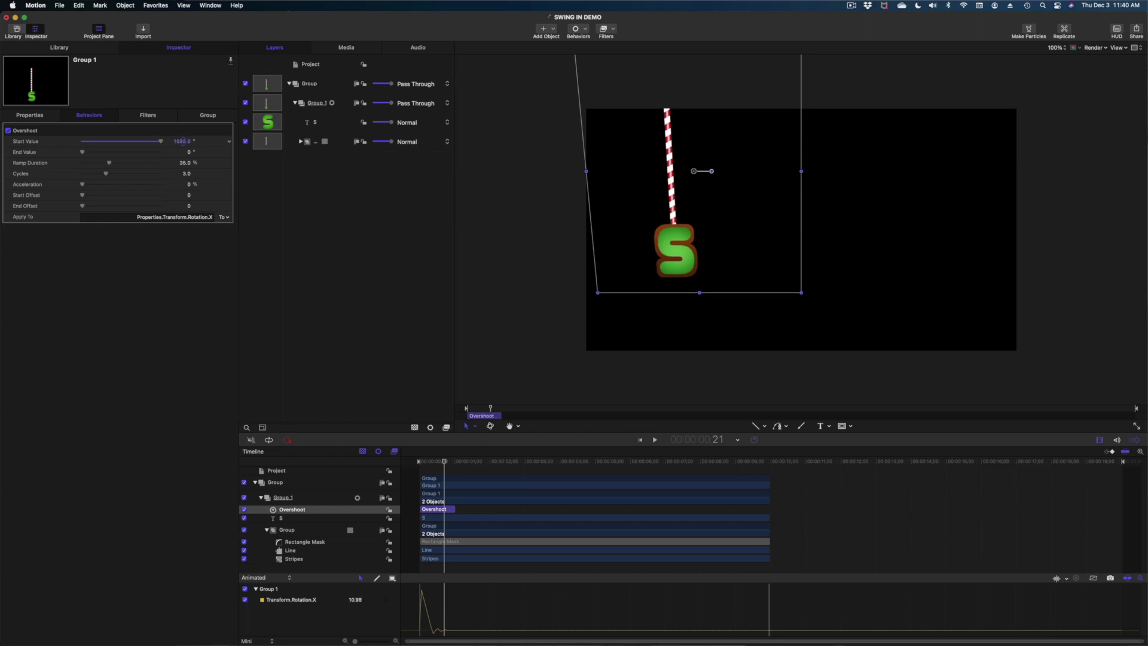